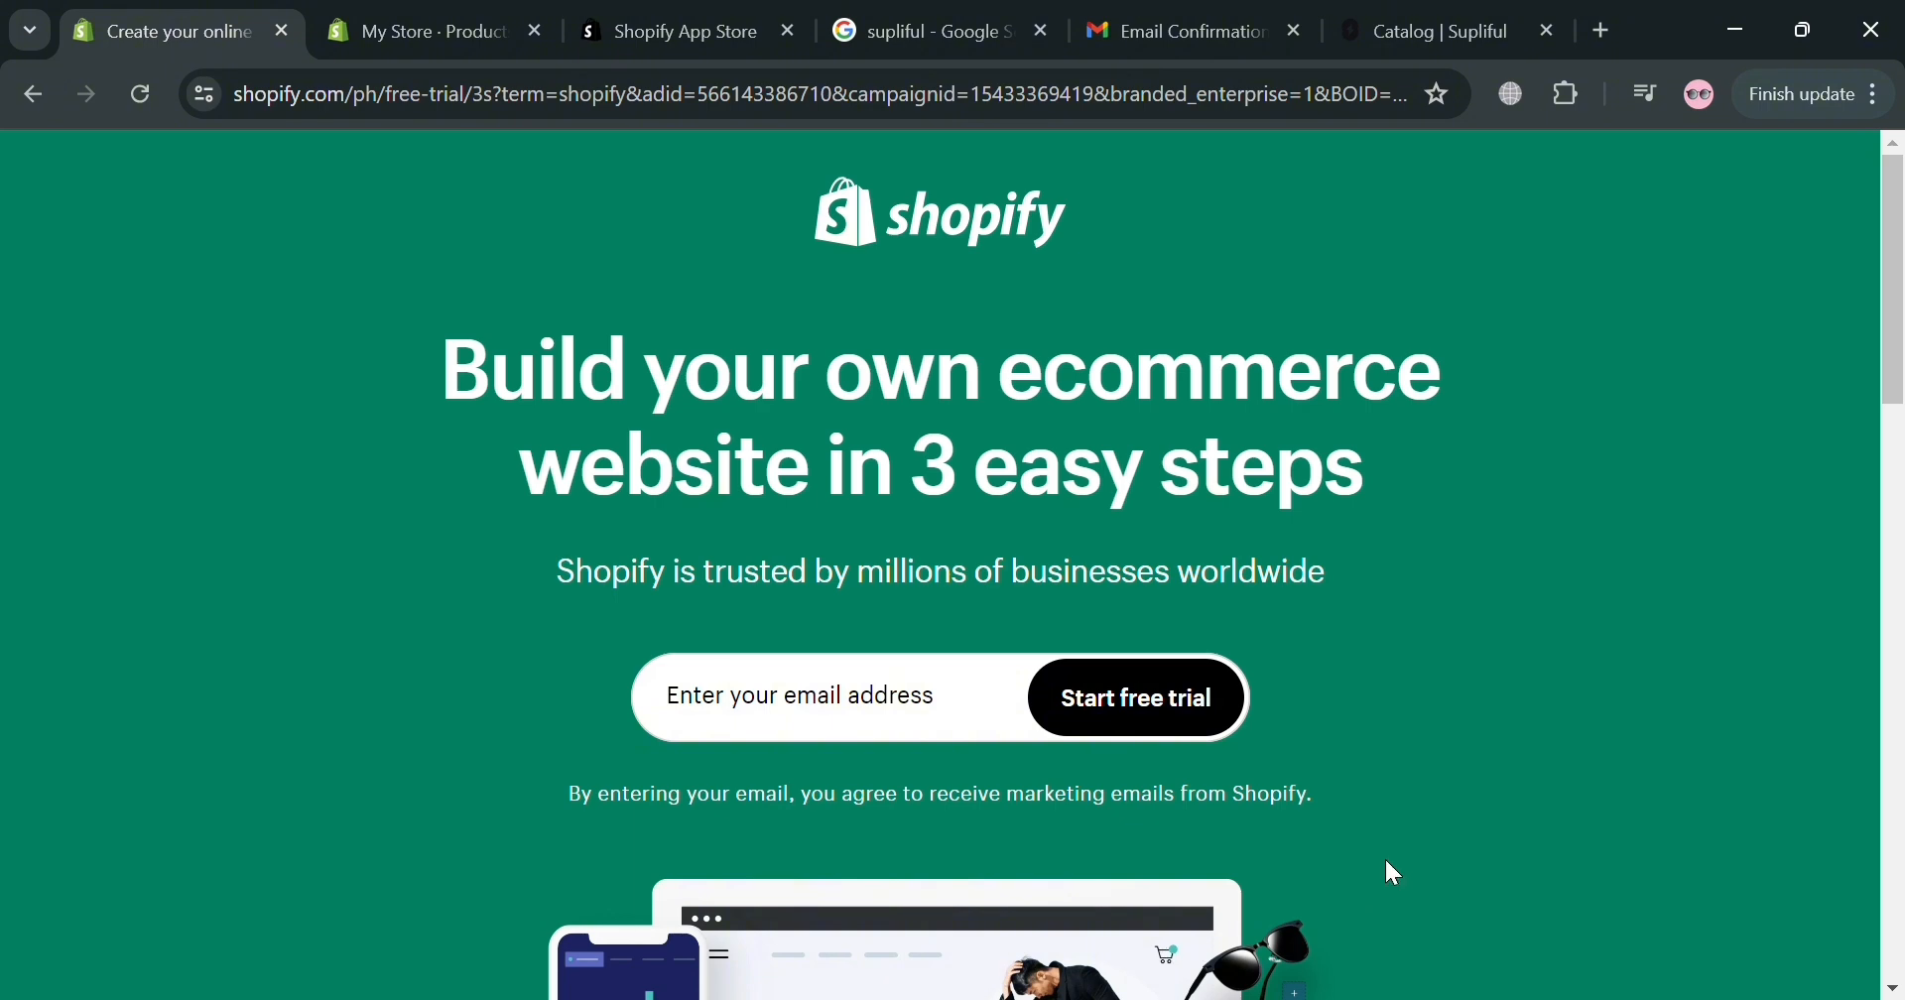
Switch to the My Store Products page in the Shopify admin.
scroll(1393, 865, down, 2)
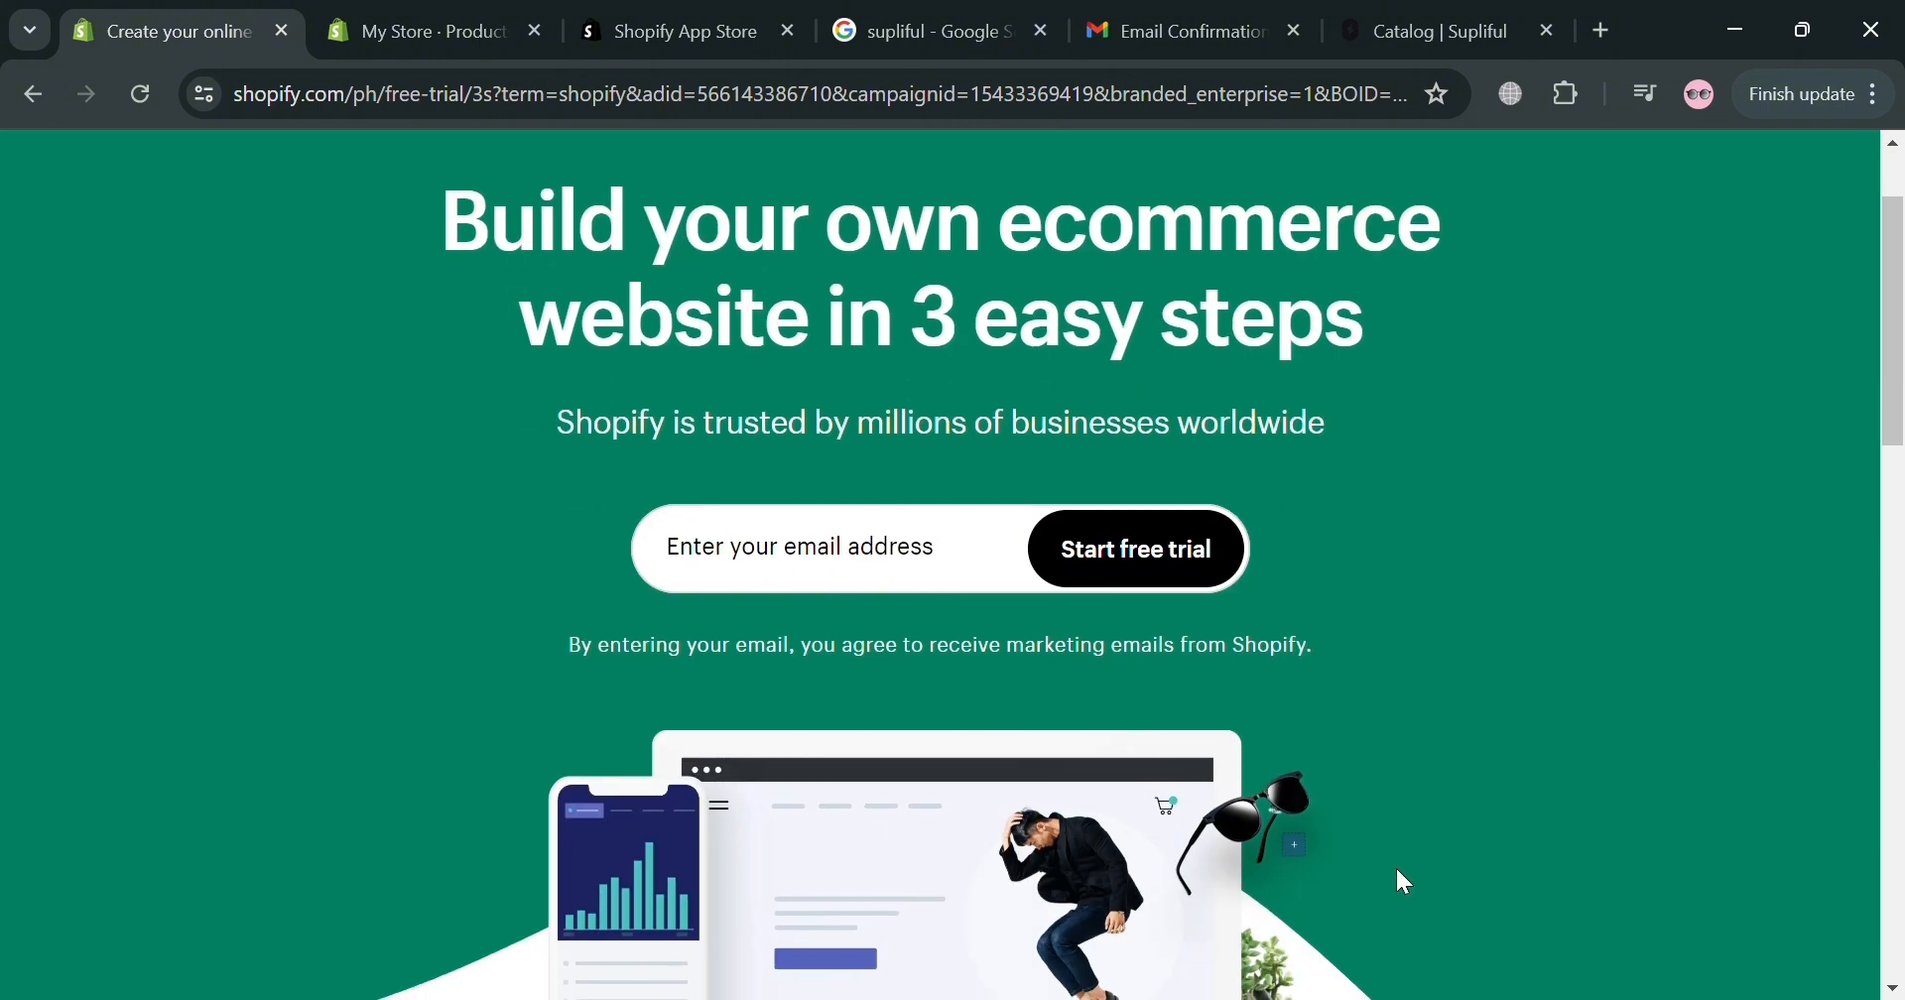
scroll(1510, 821, down, 4)
scroll(1513, 830, up, 6)
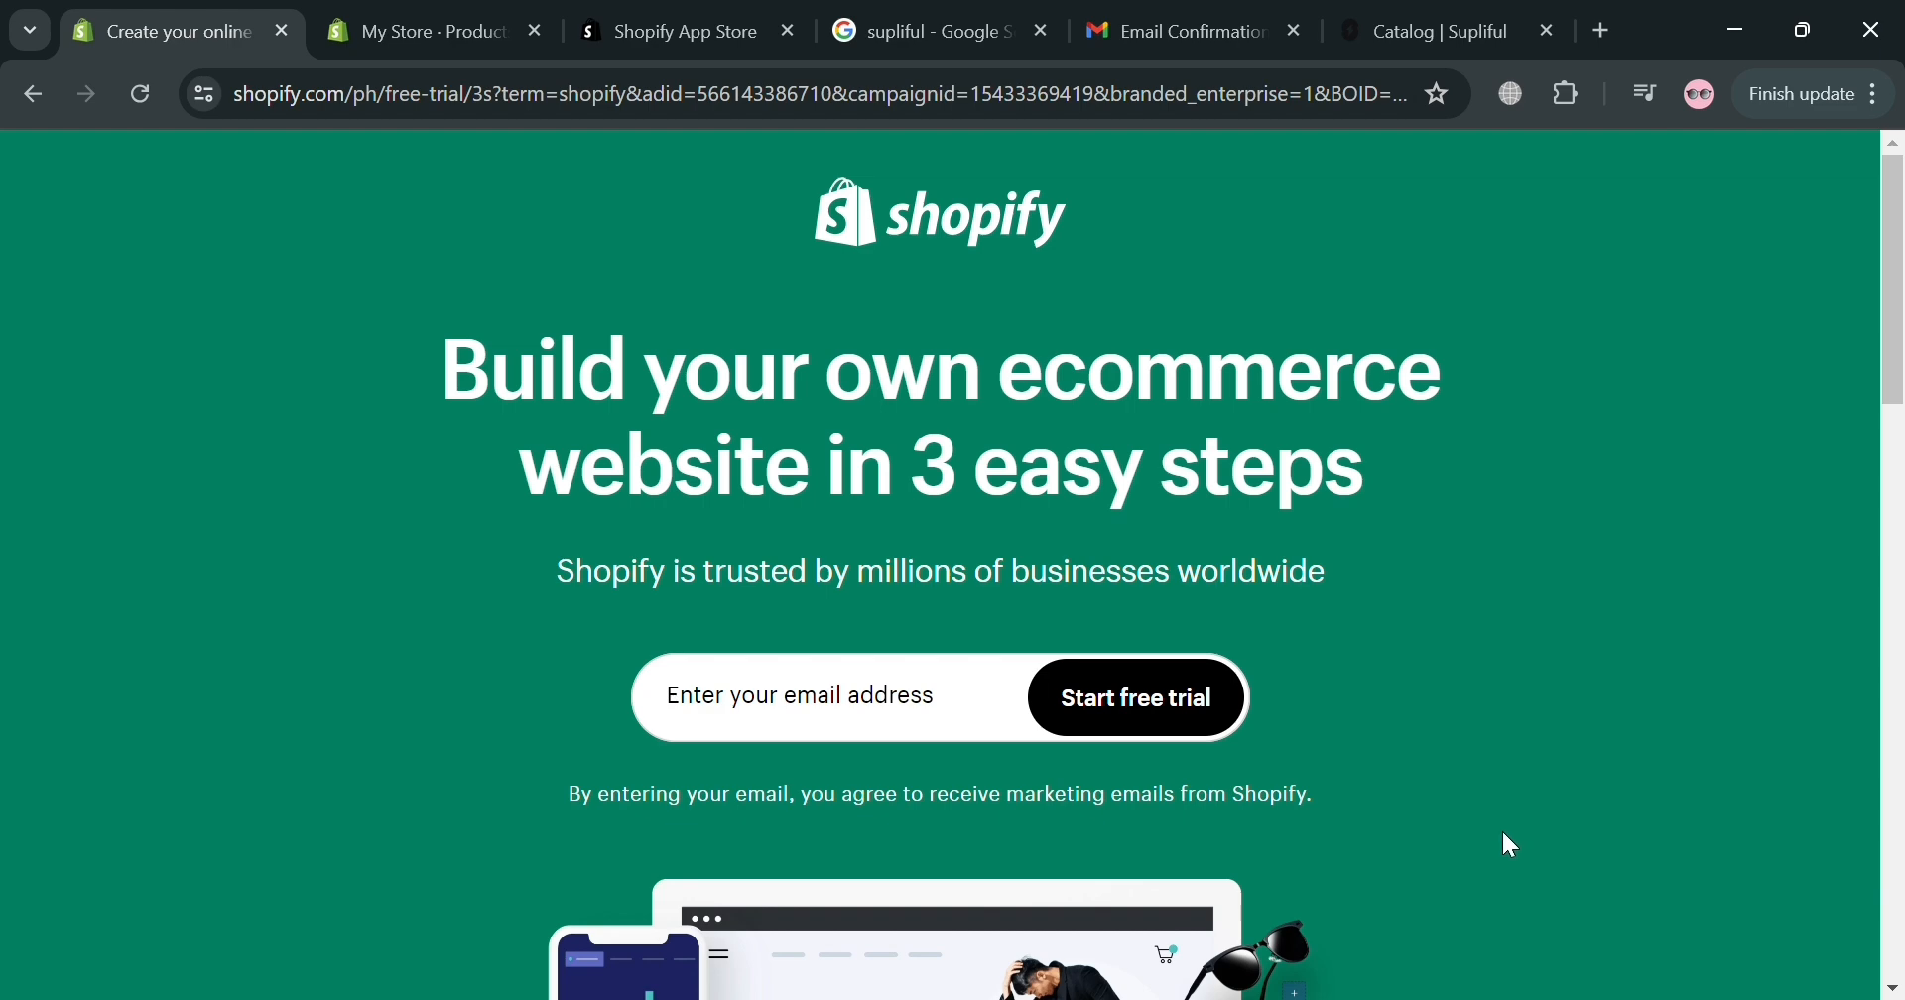
scroll(1500, 835, down, 7)
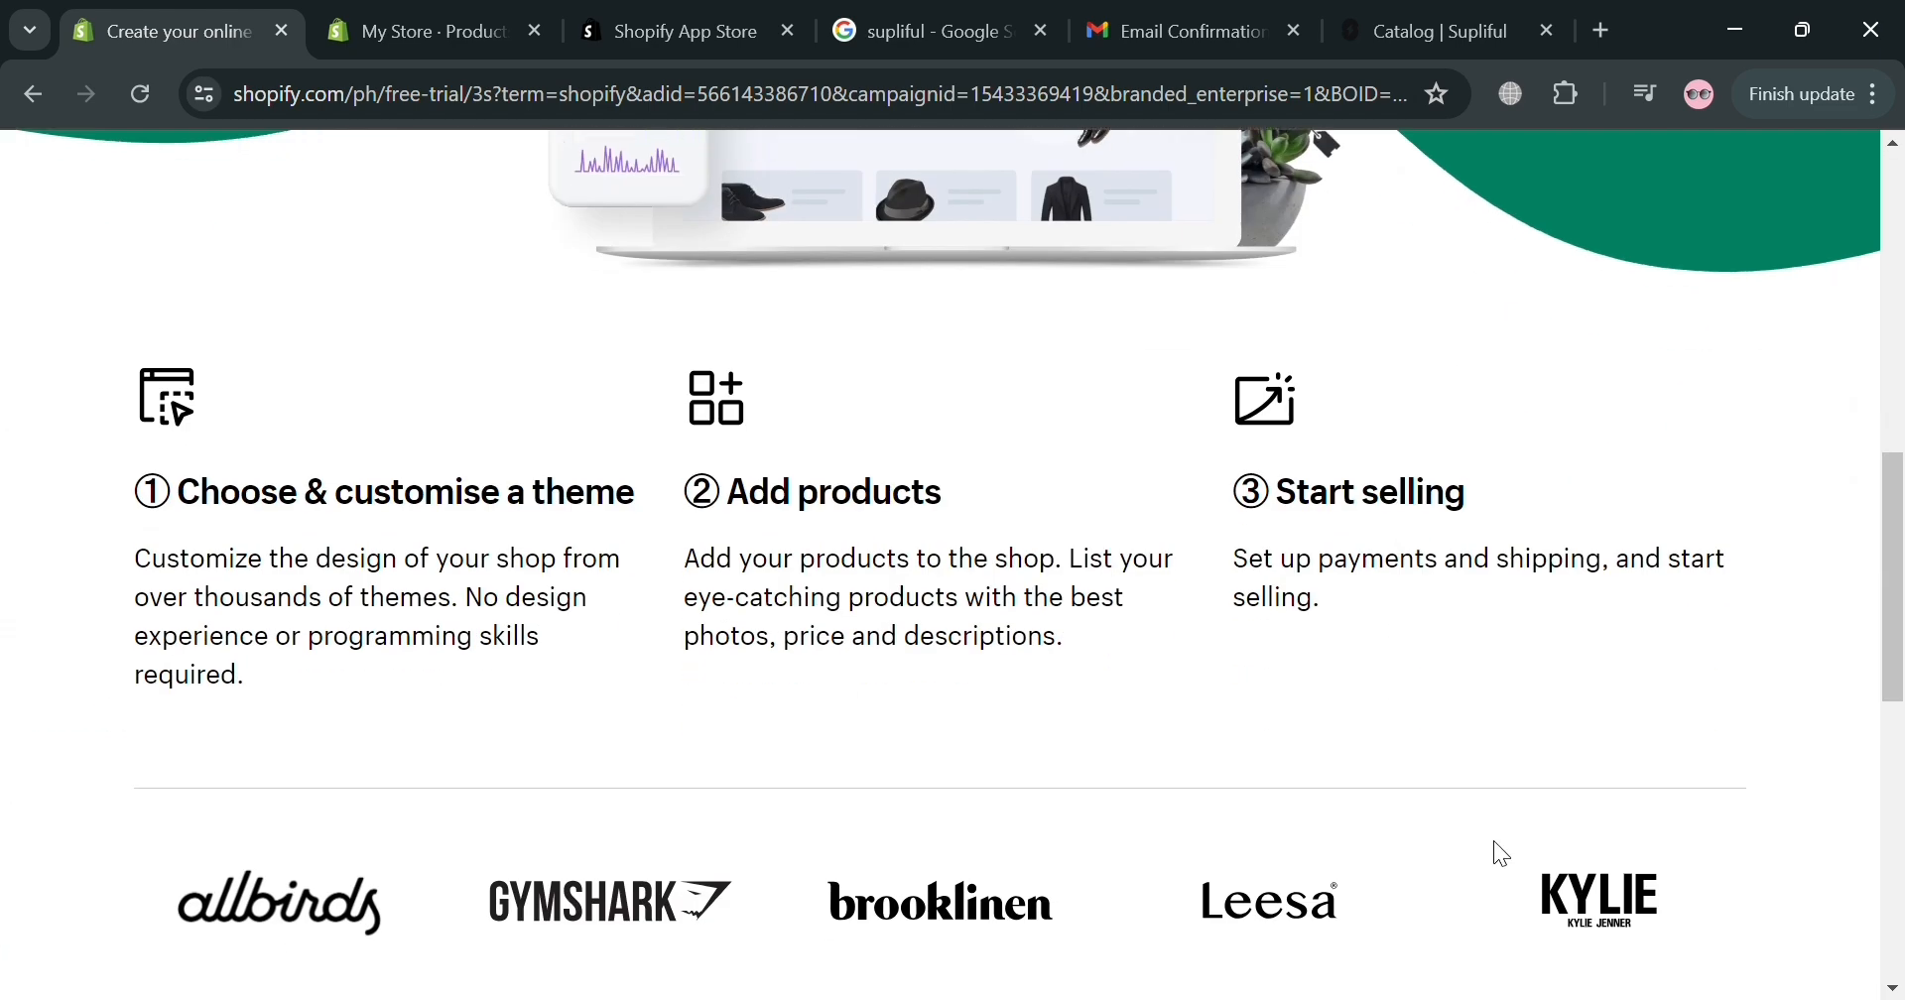
scroll(1498, 855, down, 3)
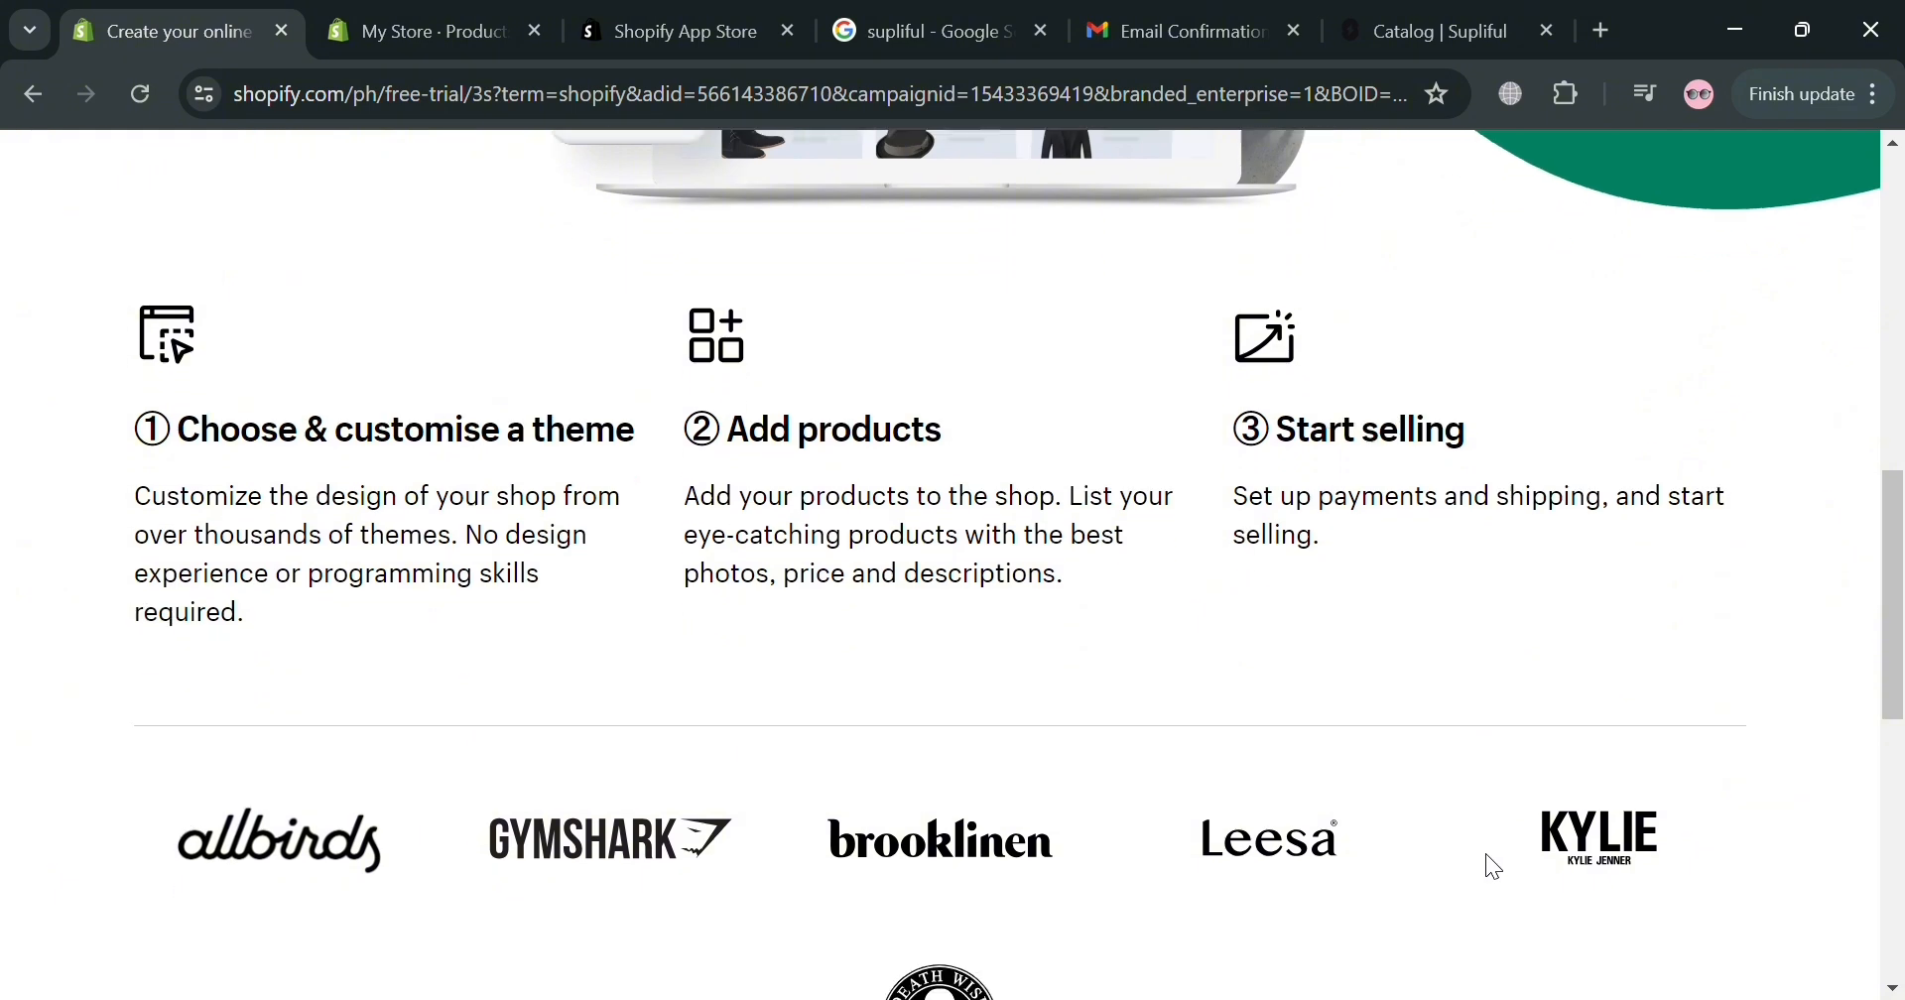
scroll(1491, 865, down, 3)
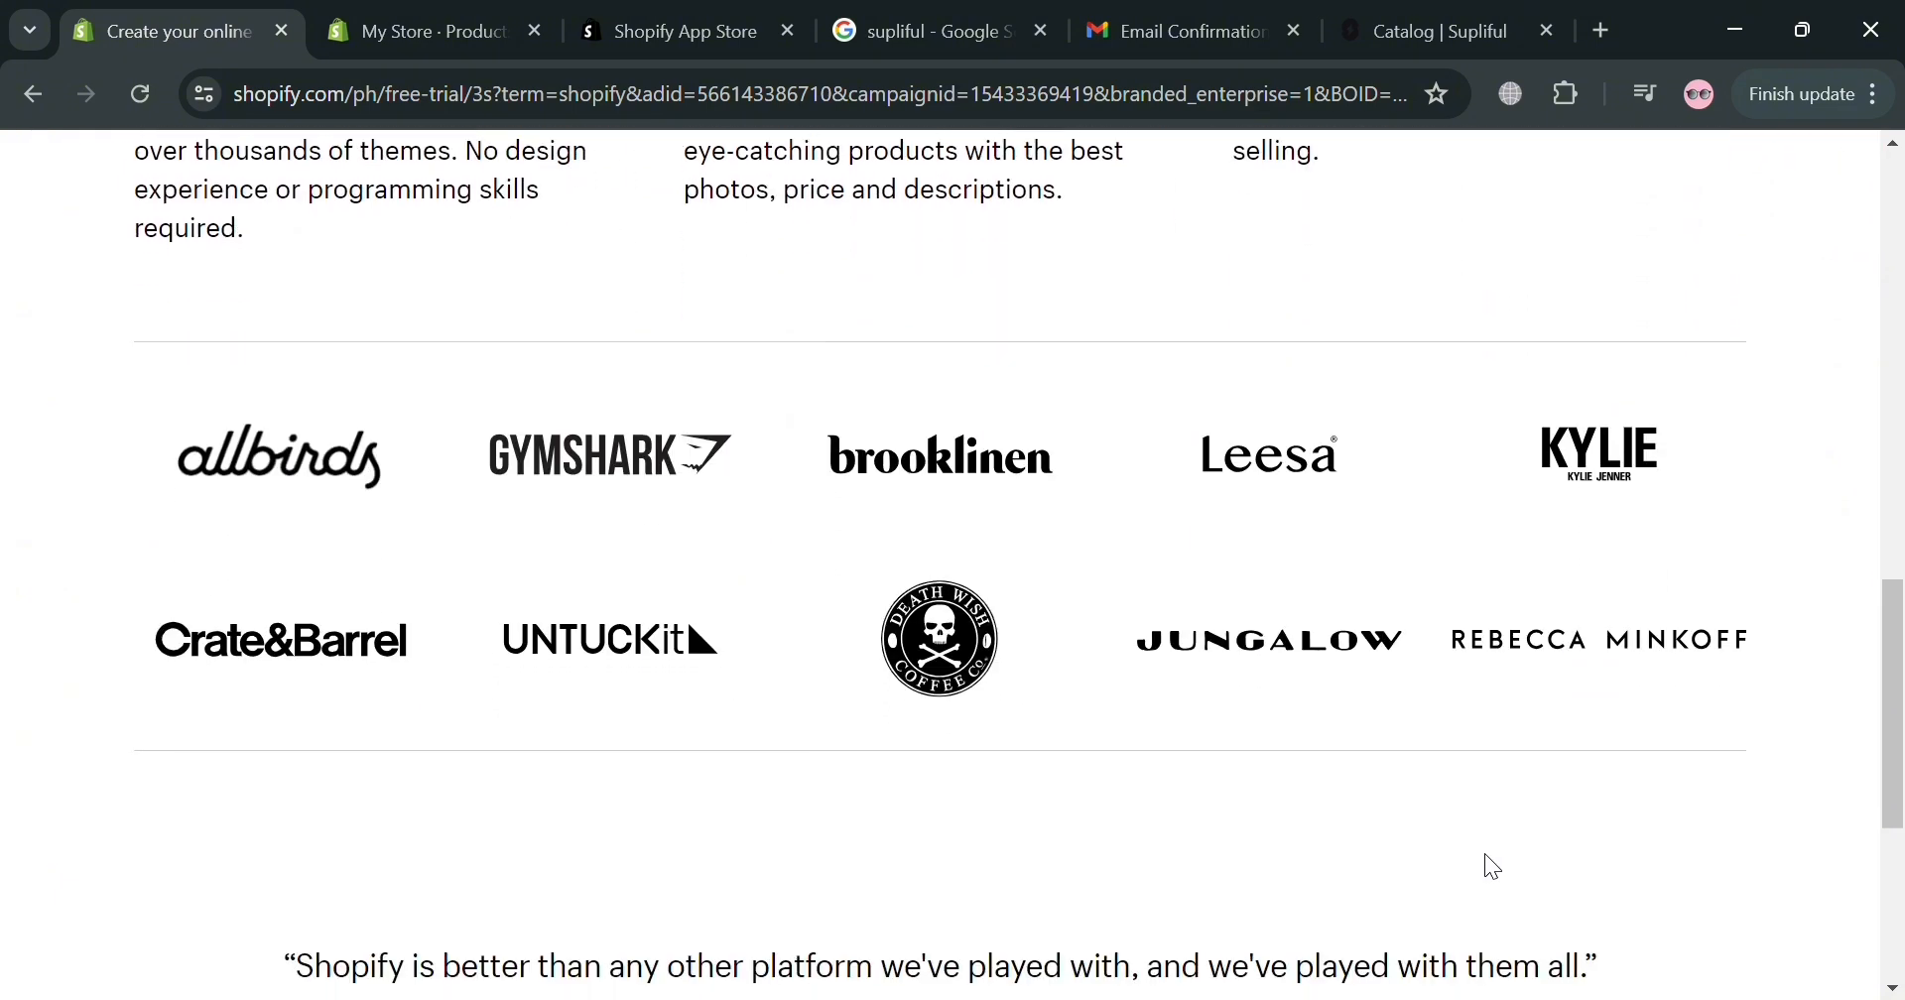
scroll(1476, 862, down, 4)
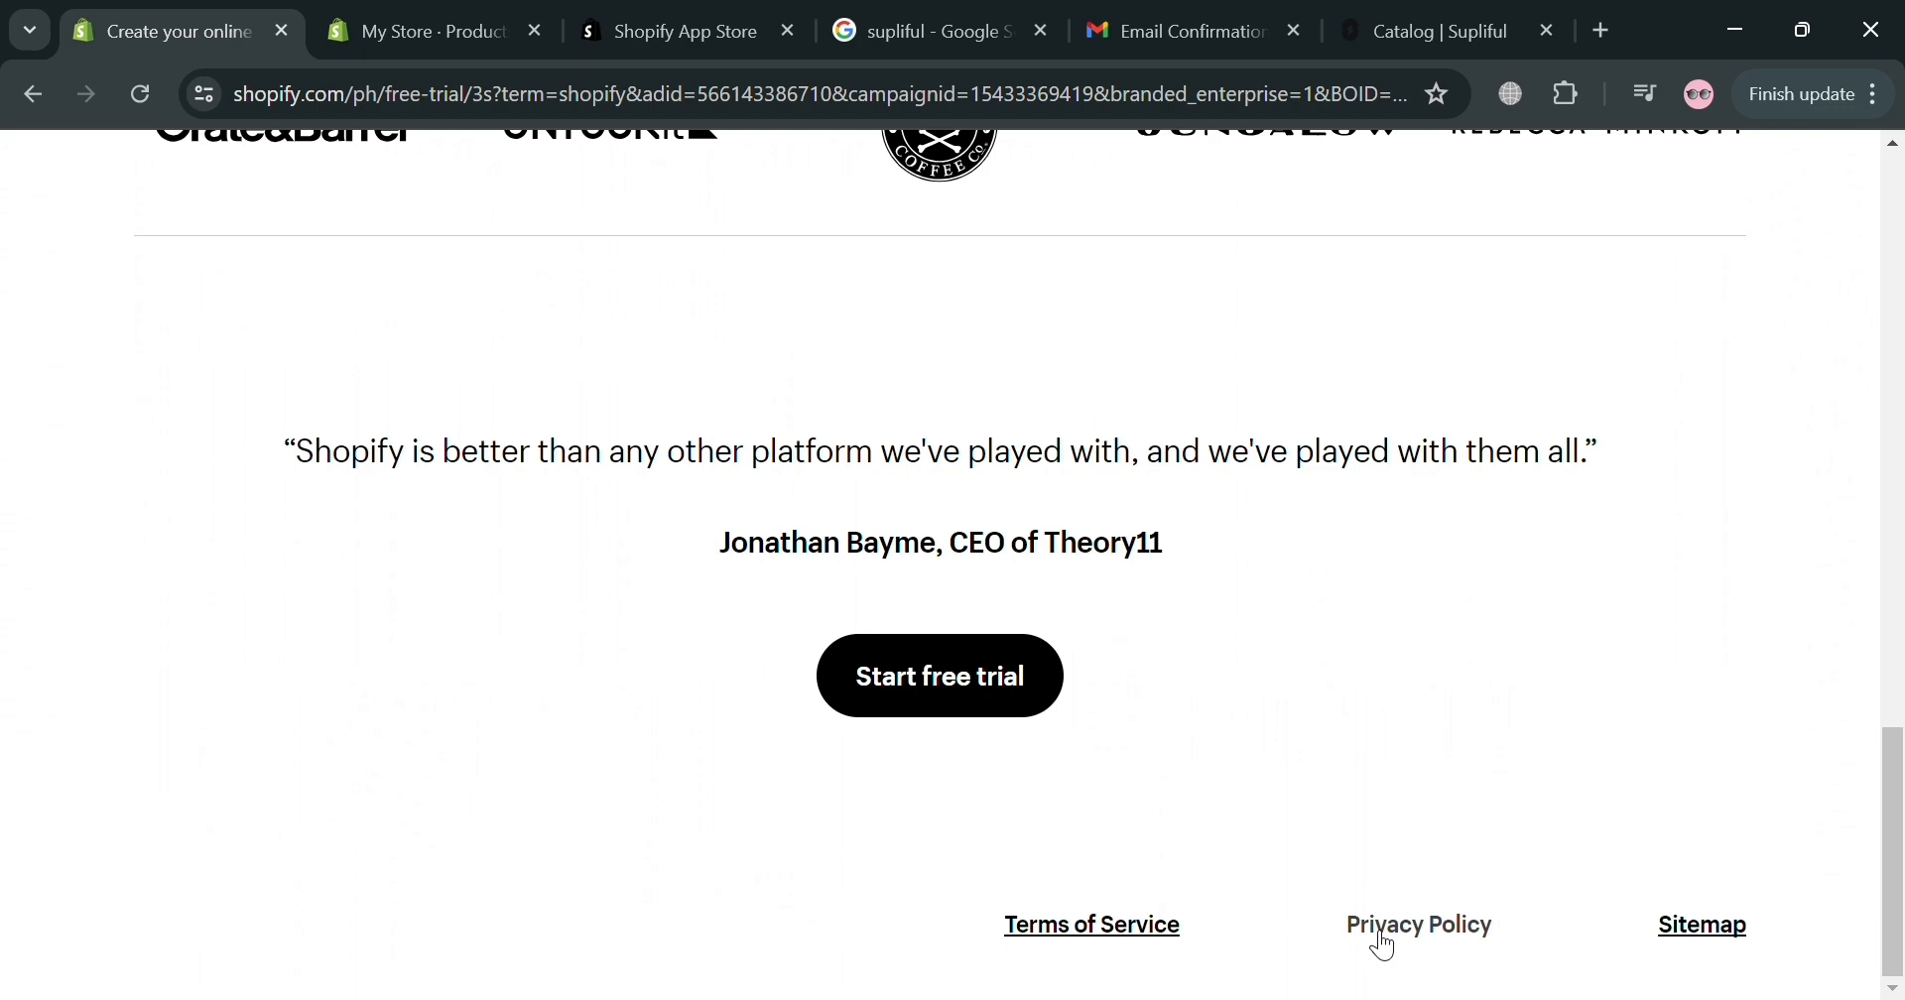
scroll(1378, 940, up, 8)
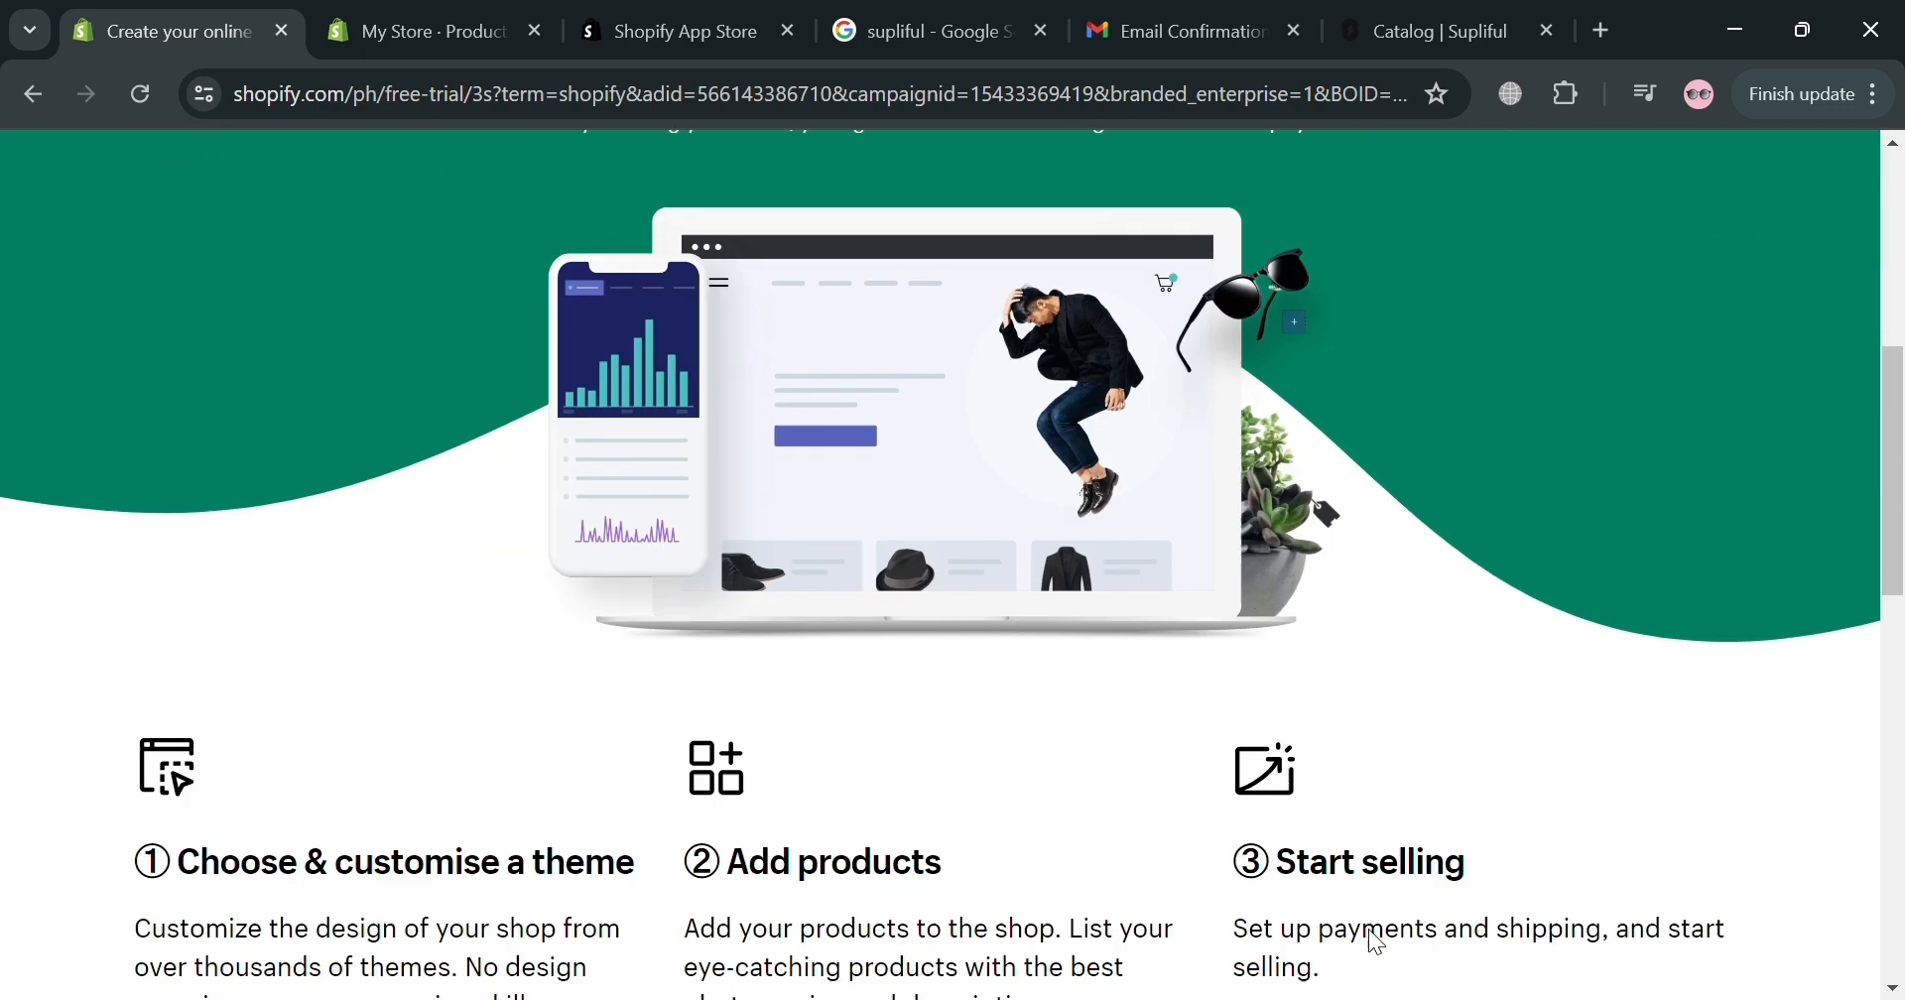
scroll(1376, 942, up, 7)
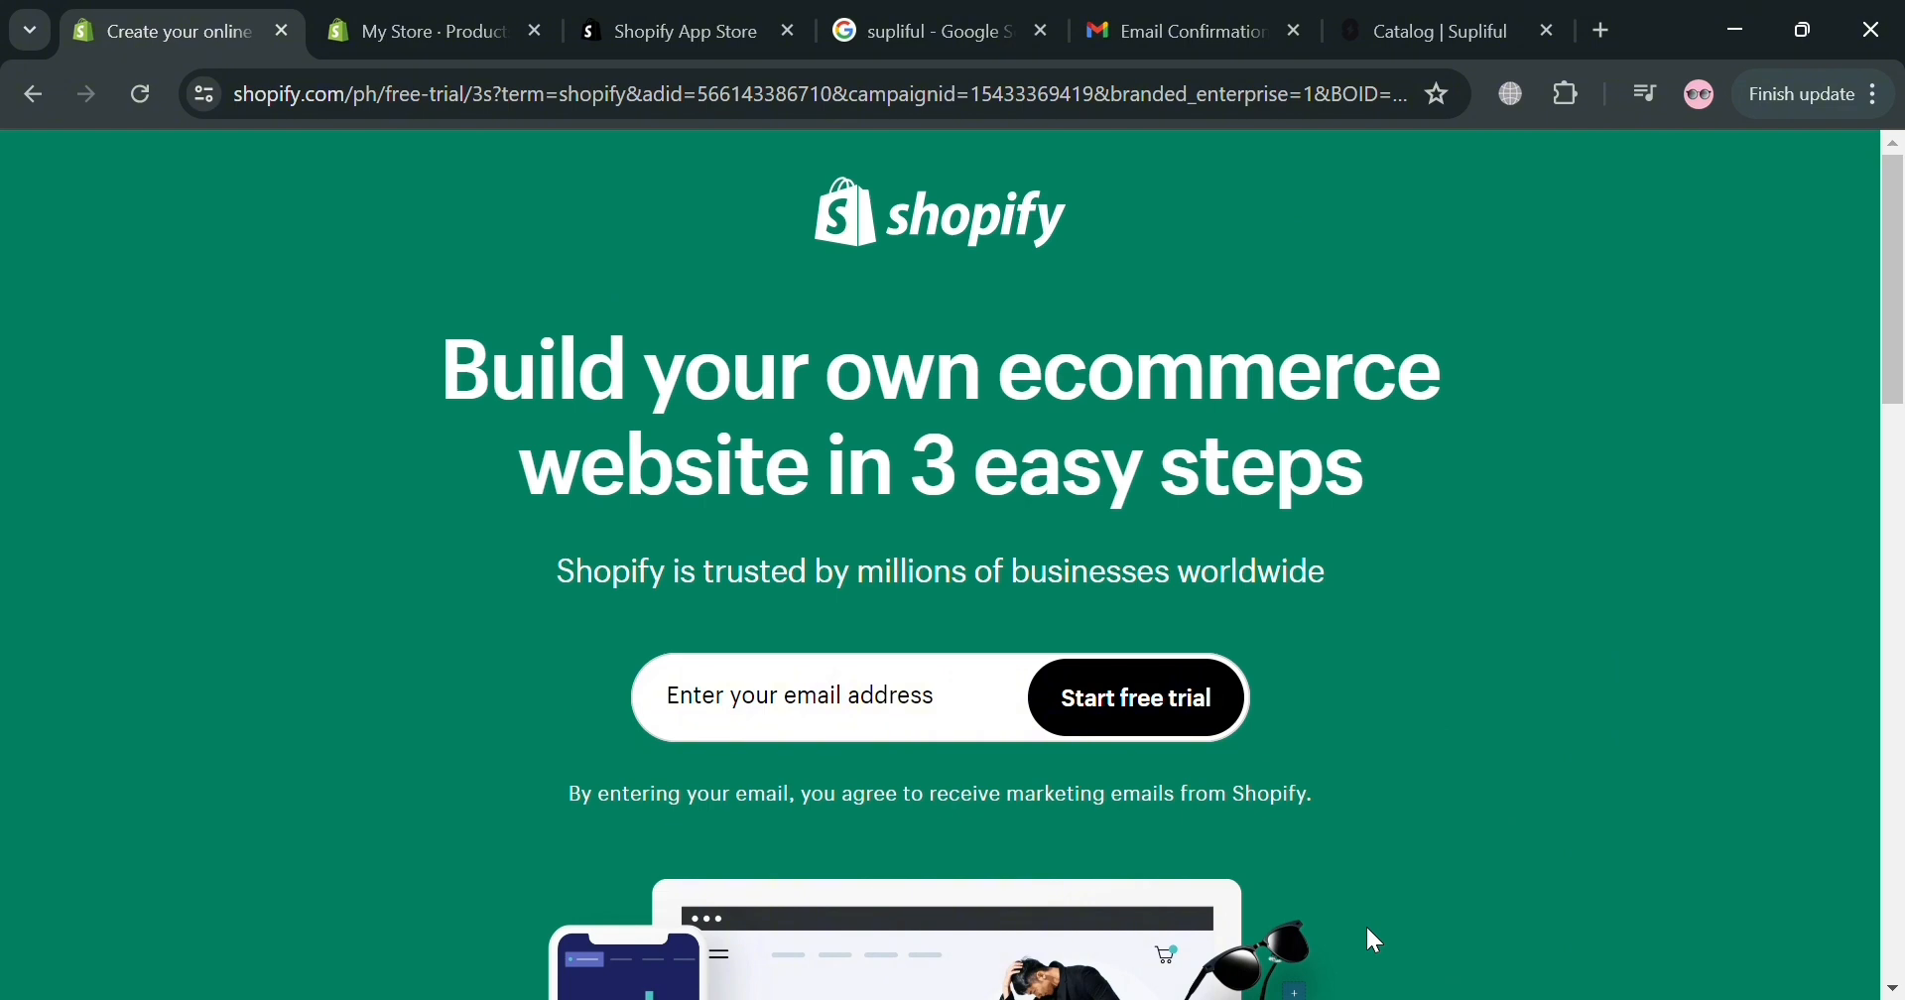
scroll(1366, 926, down, 3)
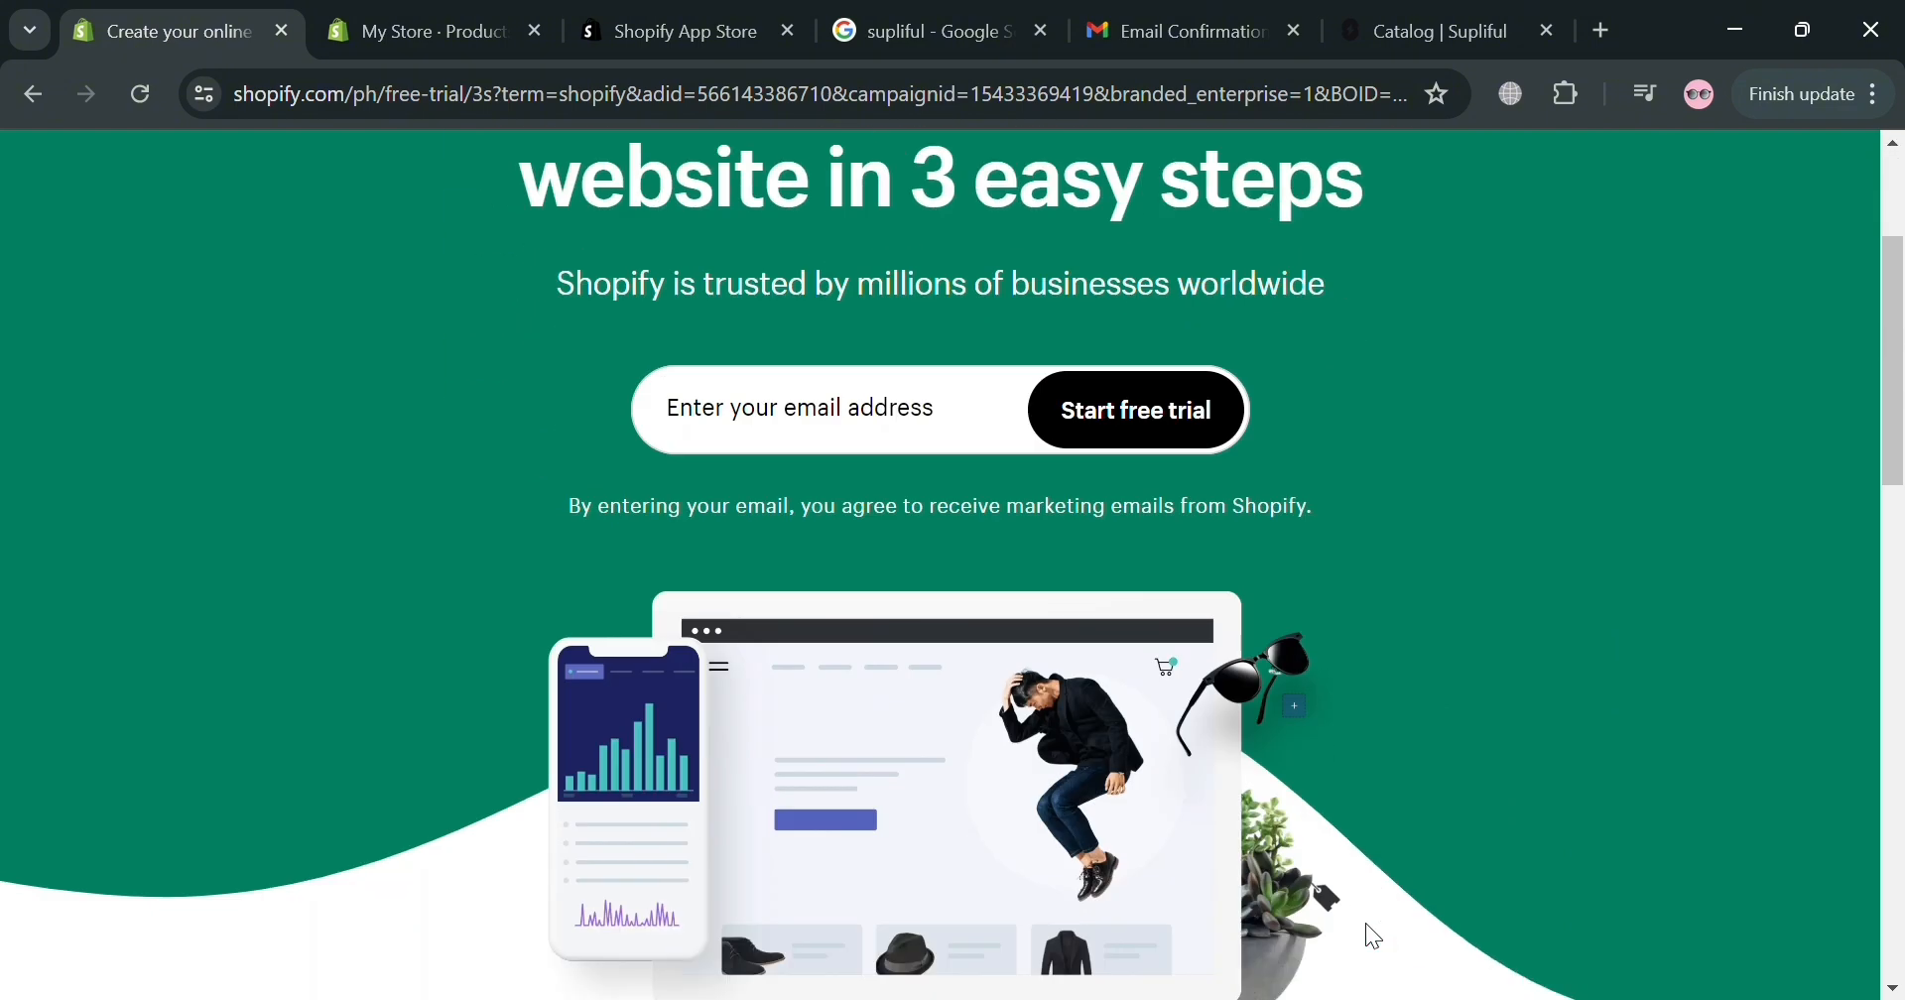
scroll(1366, 926, up, 3)
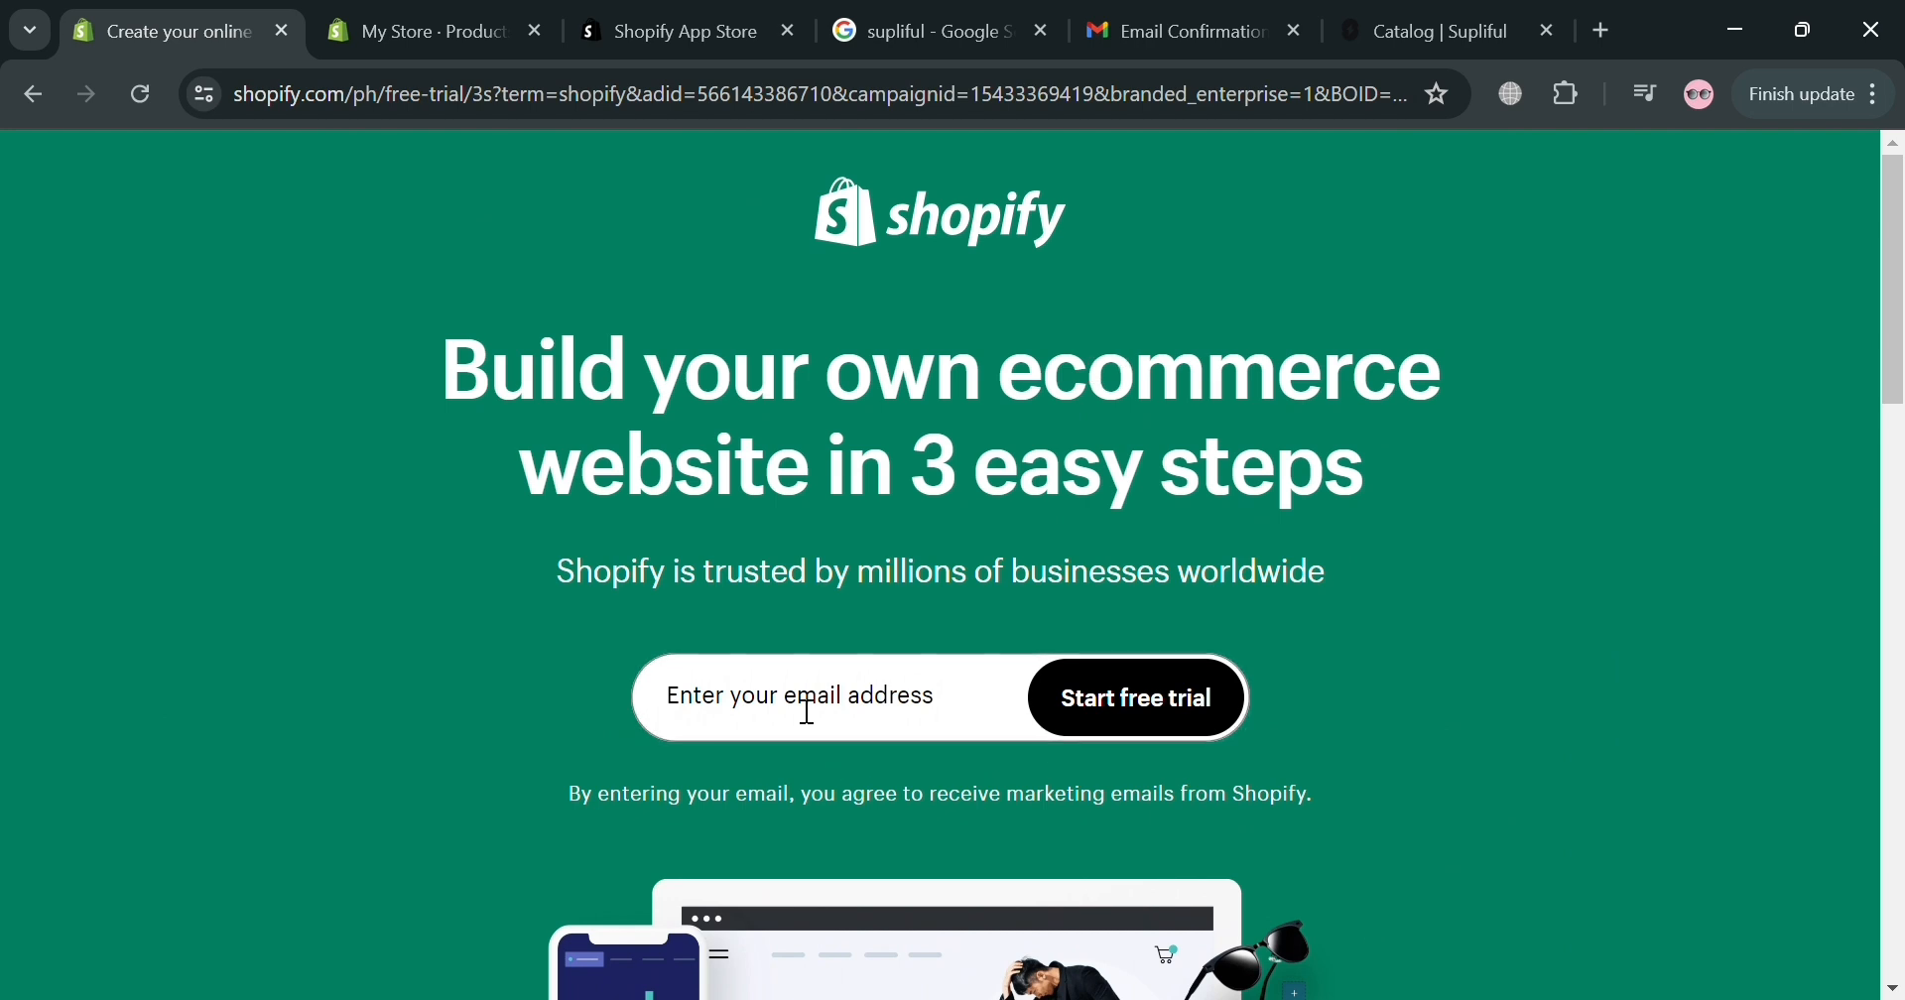
click(477, 15)
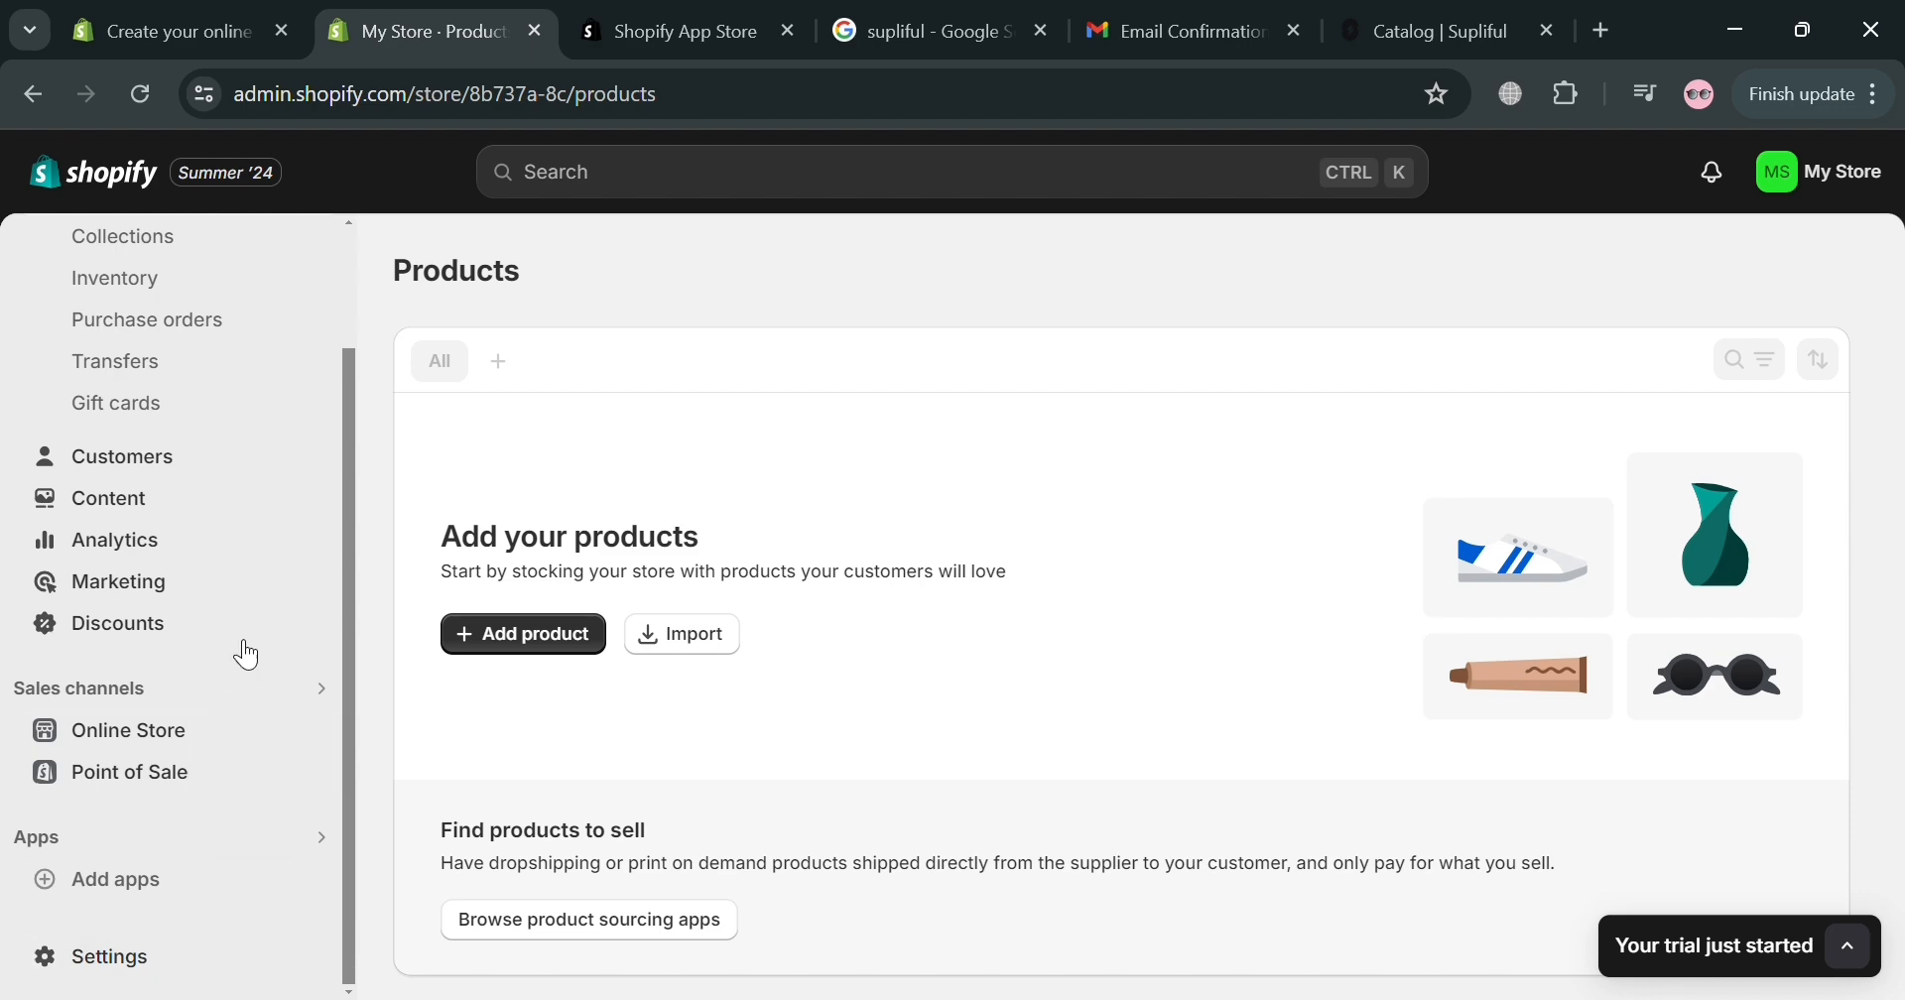
Bring up the Picked for you app list with Printful, Klaviyo and Shopify Email.
scroll(259, 731, up, 2)
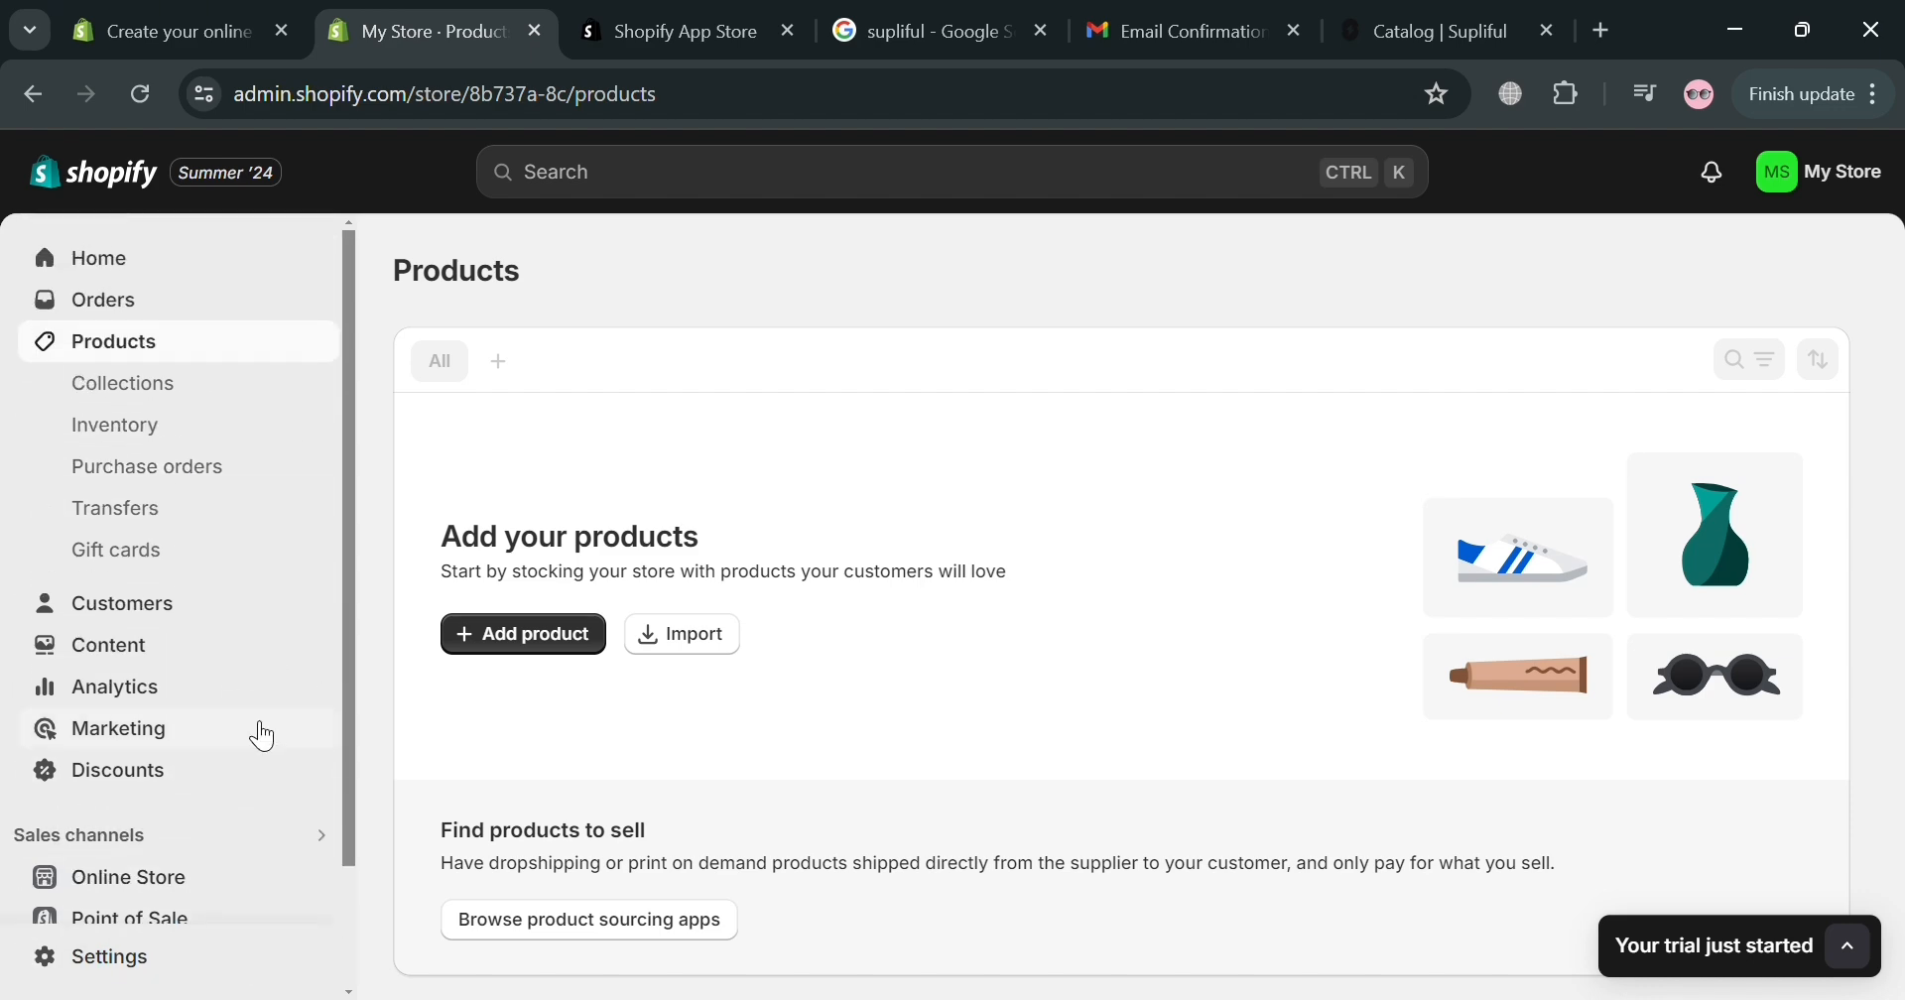
scroll(238, 764, down, 2)
click(148, 886)
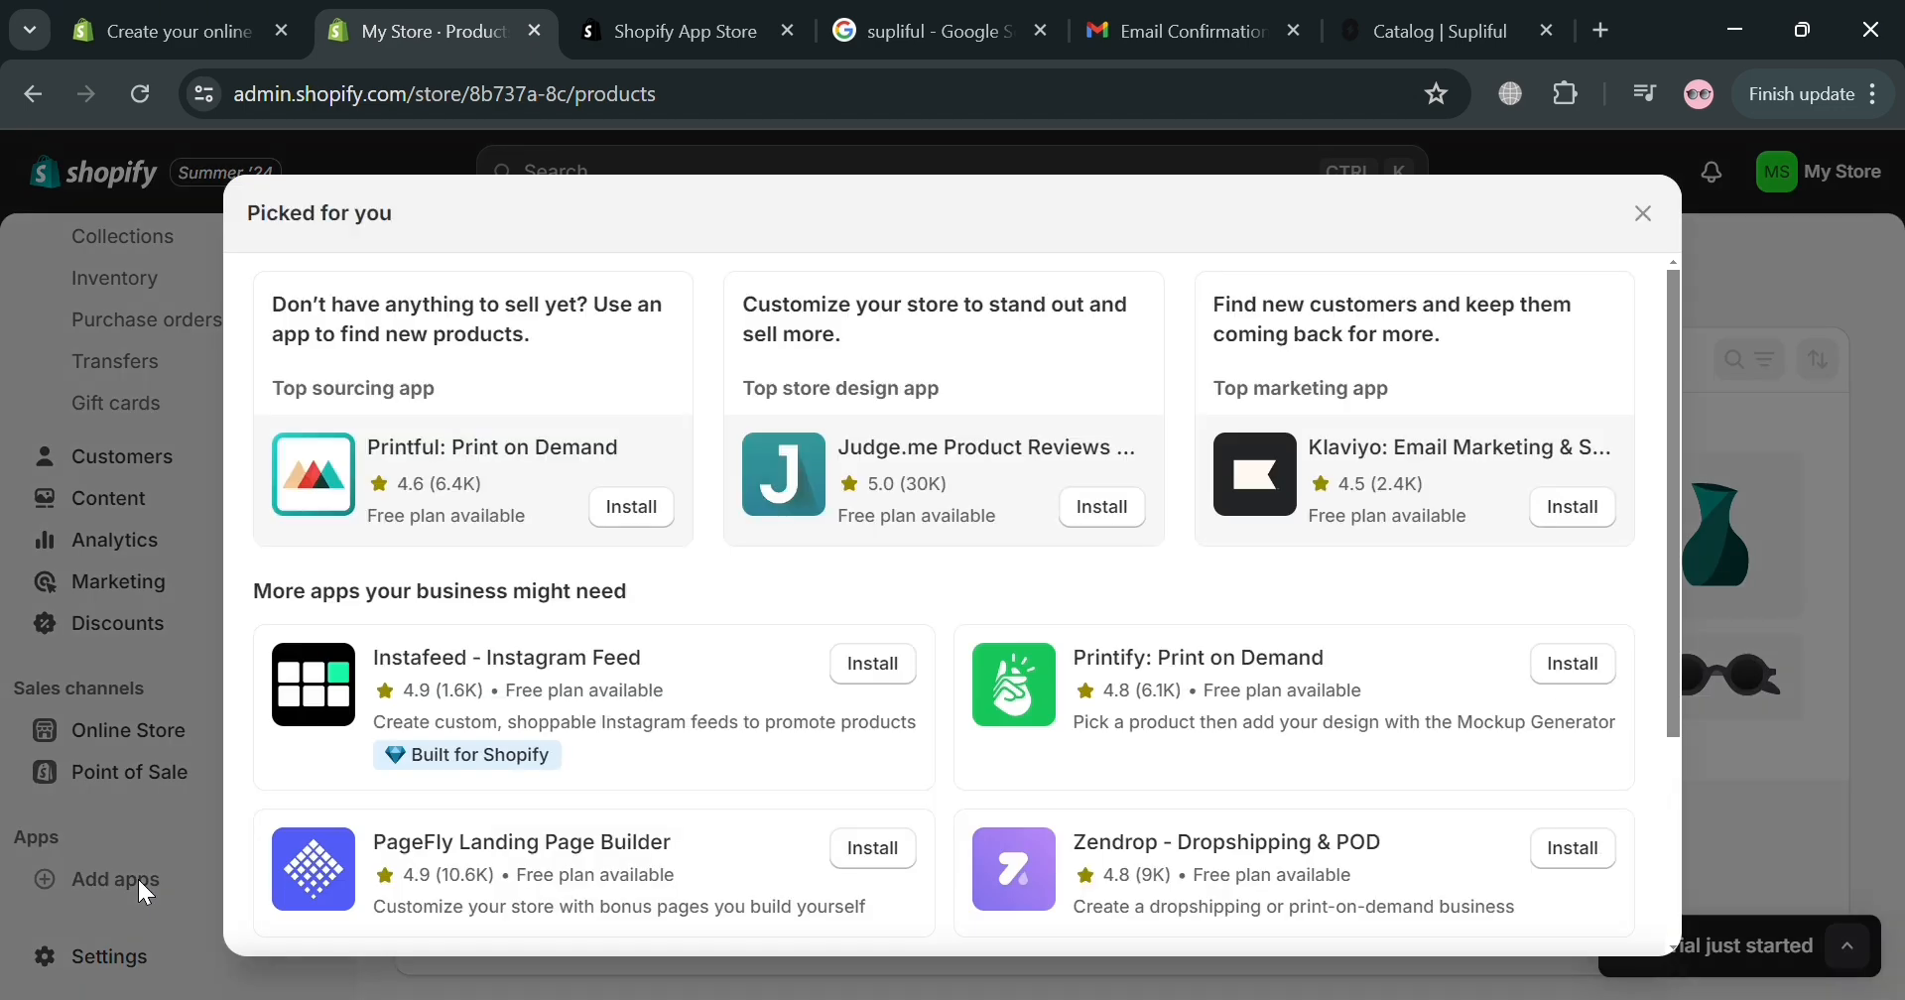
scroll(1122, 724, down, 3)
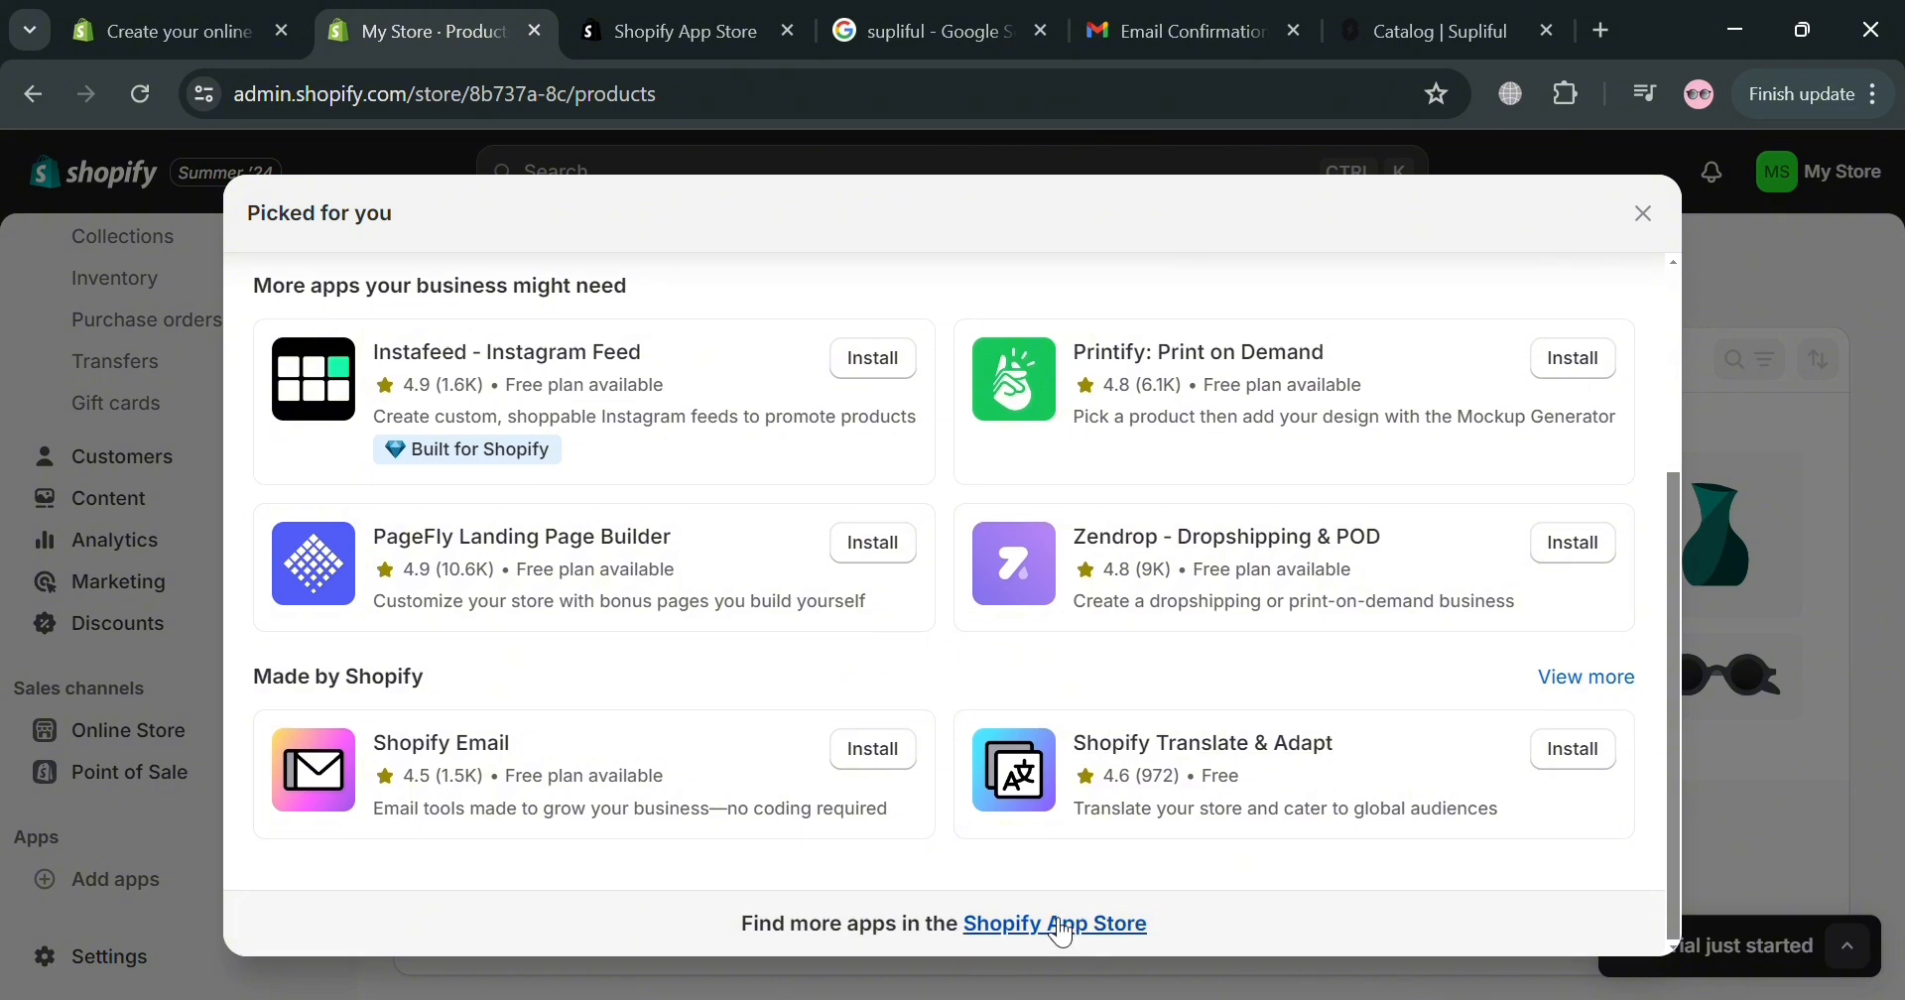
Search the Shopify App Store and open the SUPLIFUL: White Label Products listing.
click(726, 14)
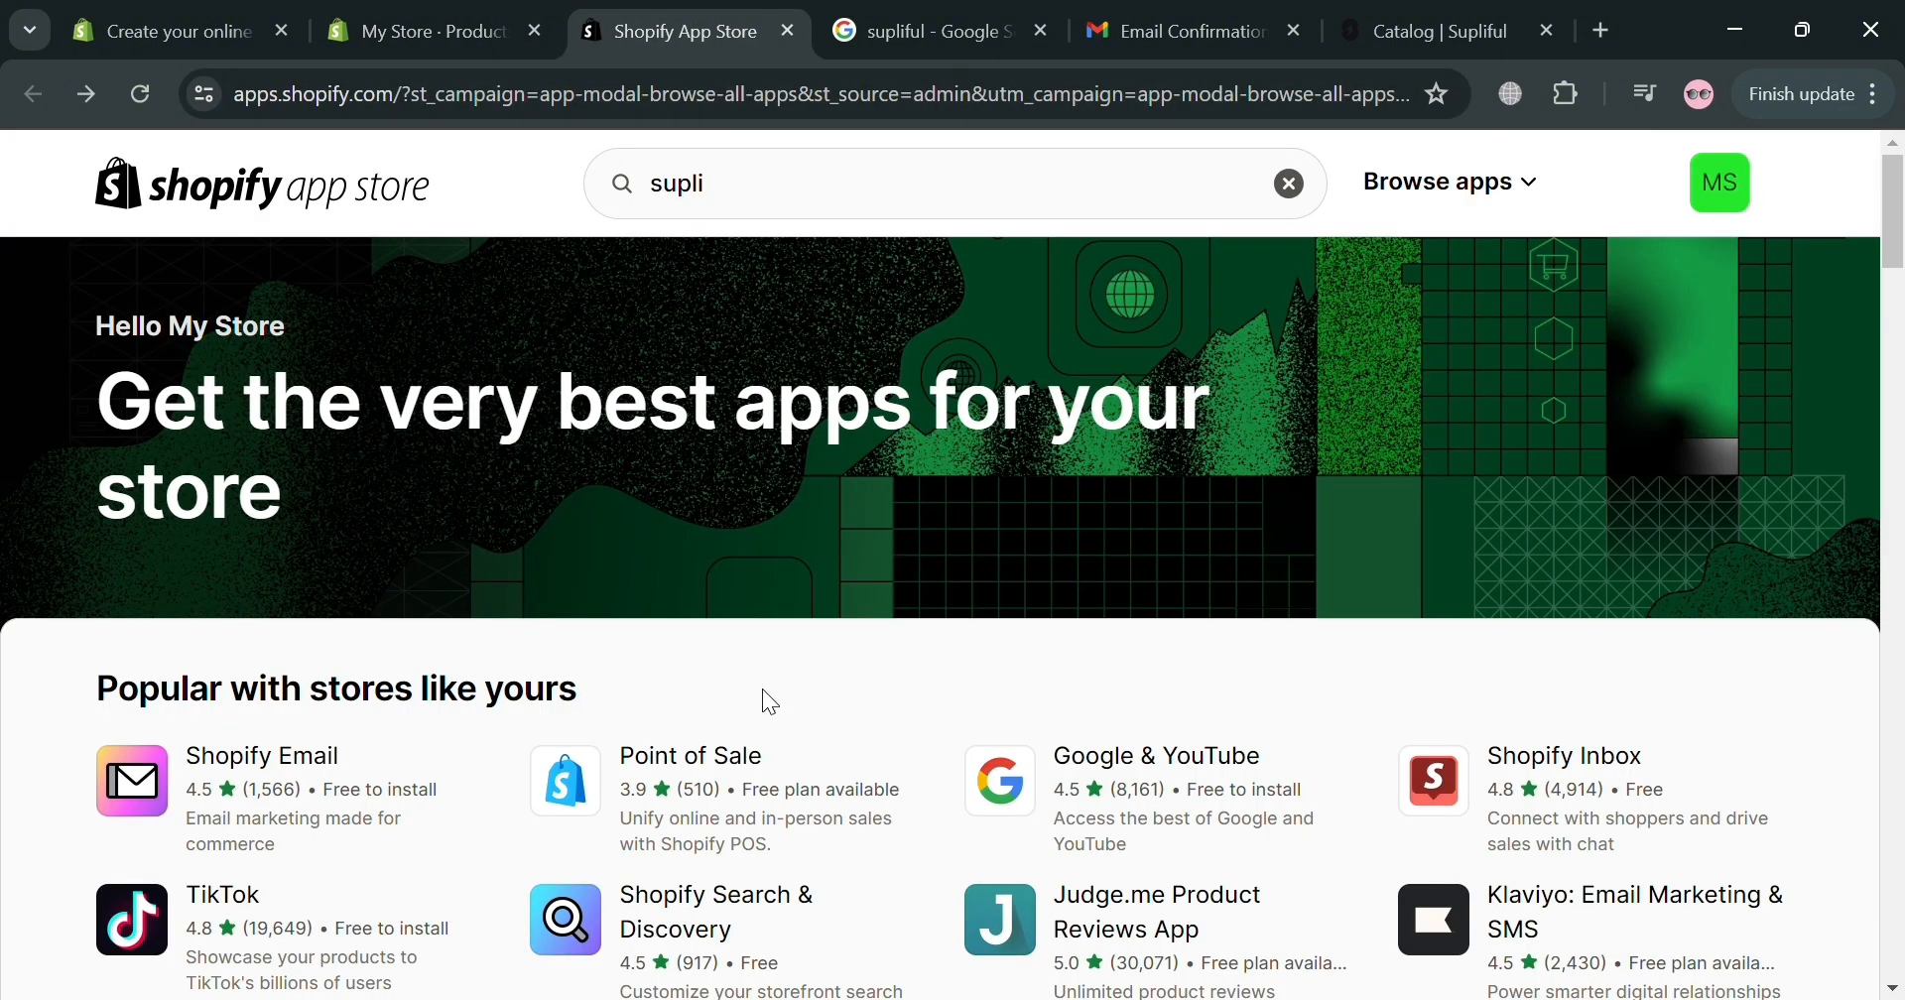
click(863, 199)
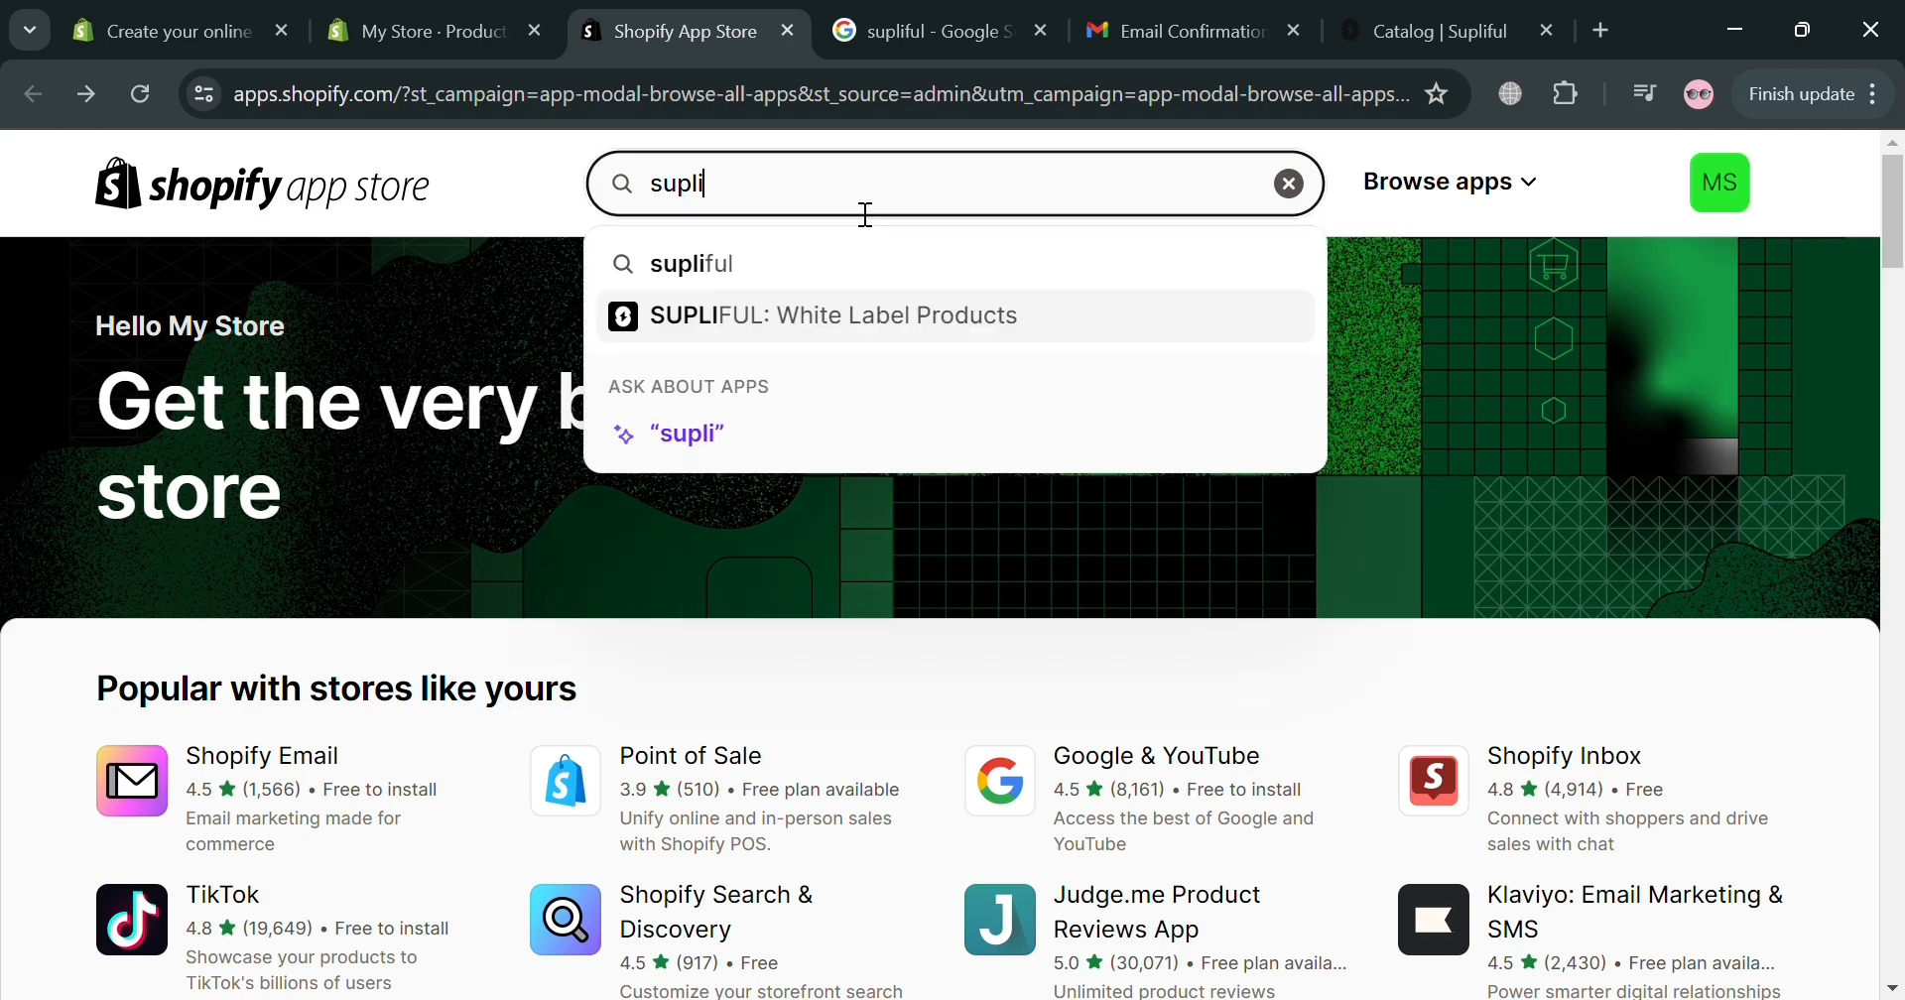
click(855, 328)
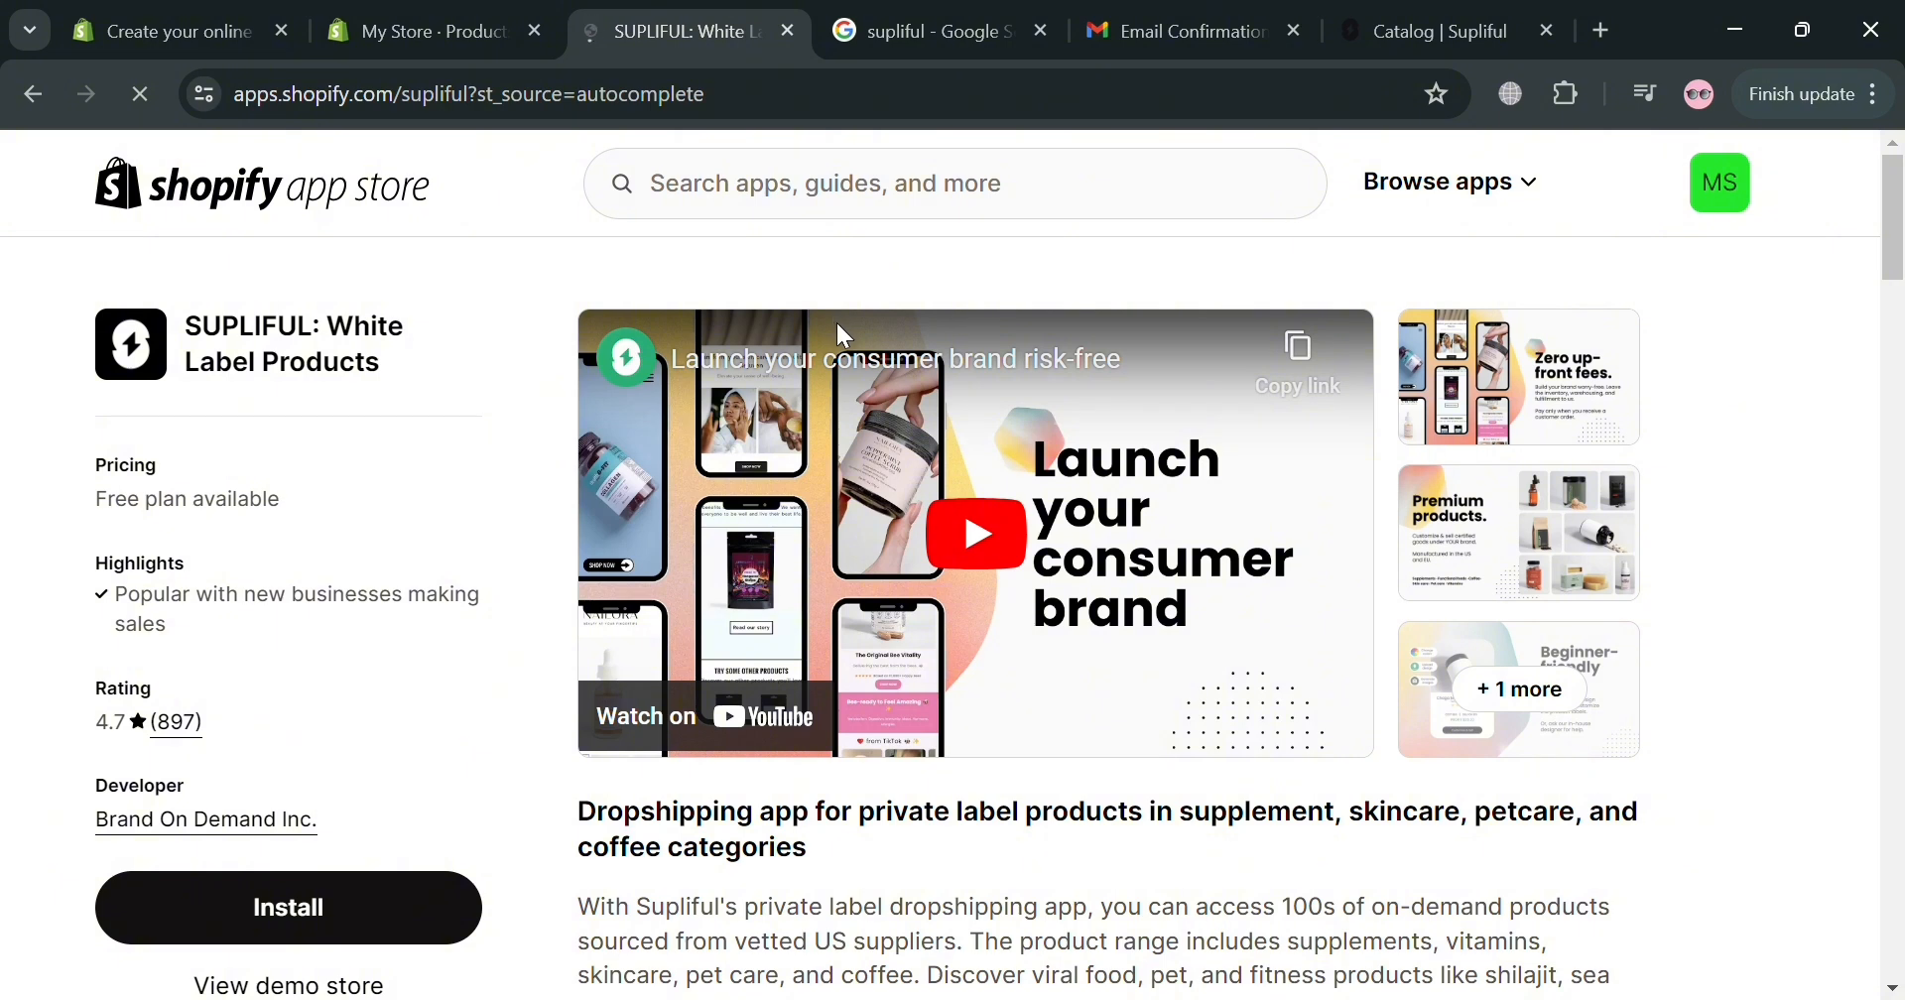
Review the listing's details and plans: free, Starter $49 and Creator $349.
scroll(897, 497, down, 3)
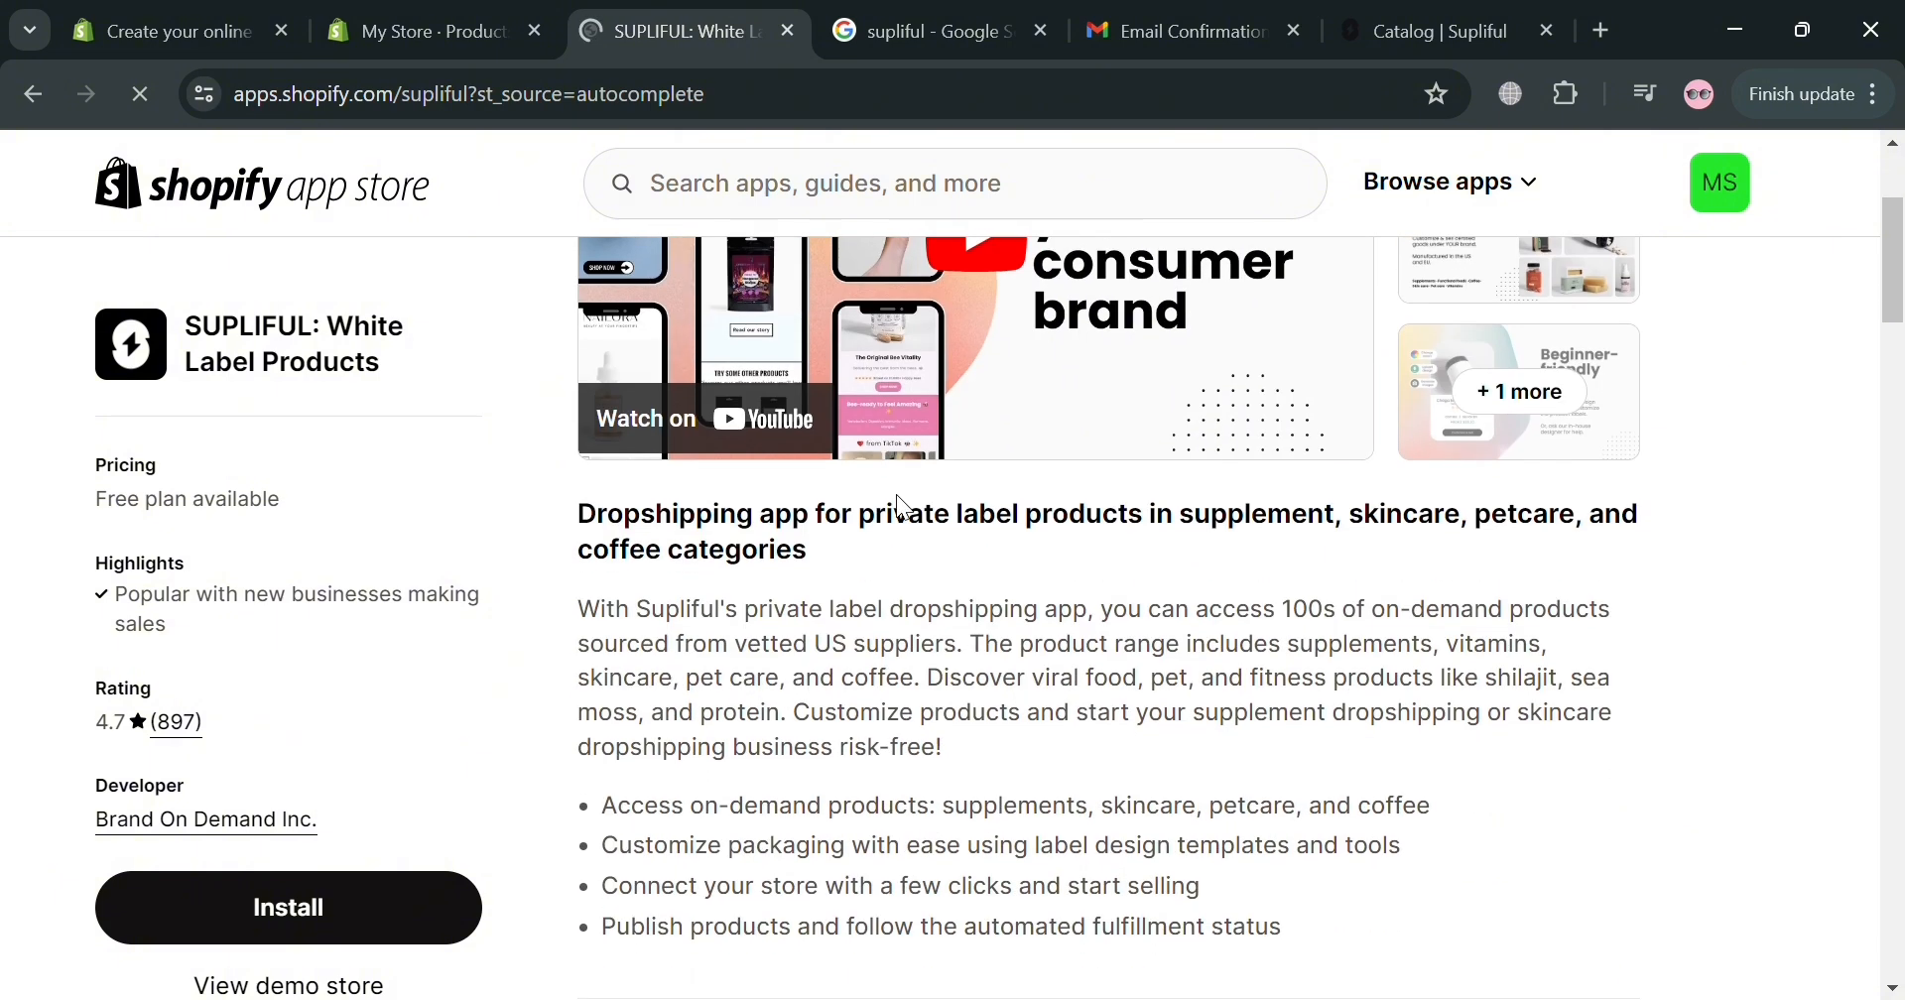
scroll(908, 546, down, 1)
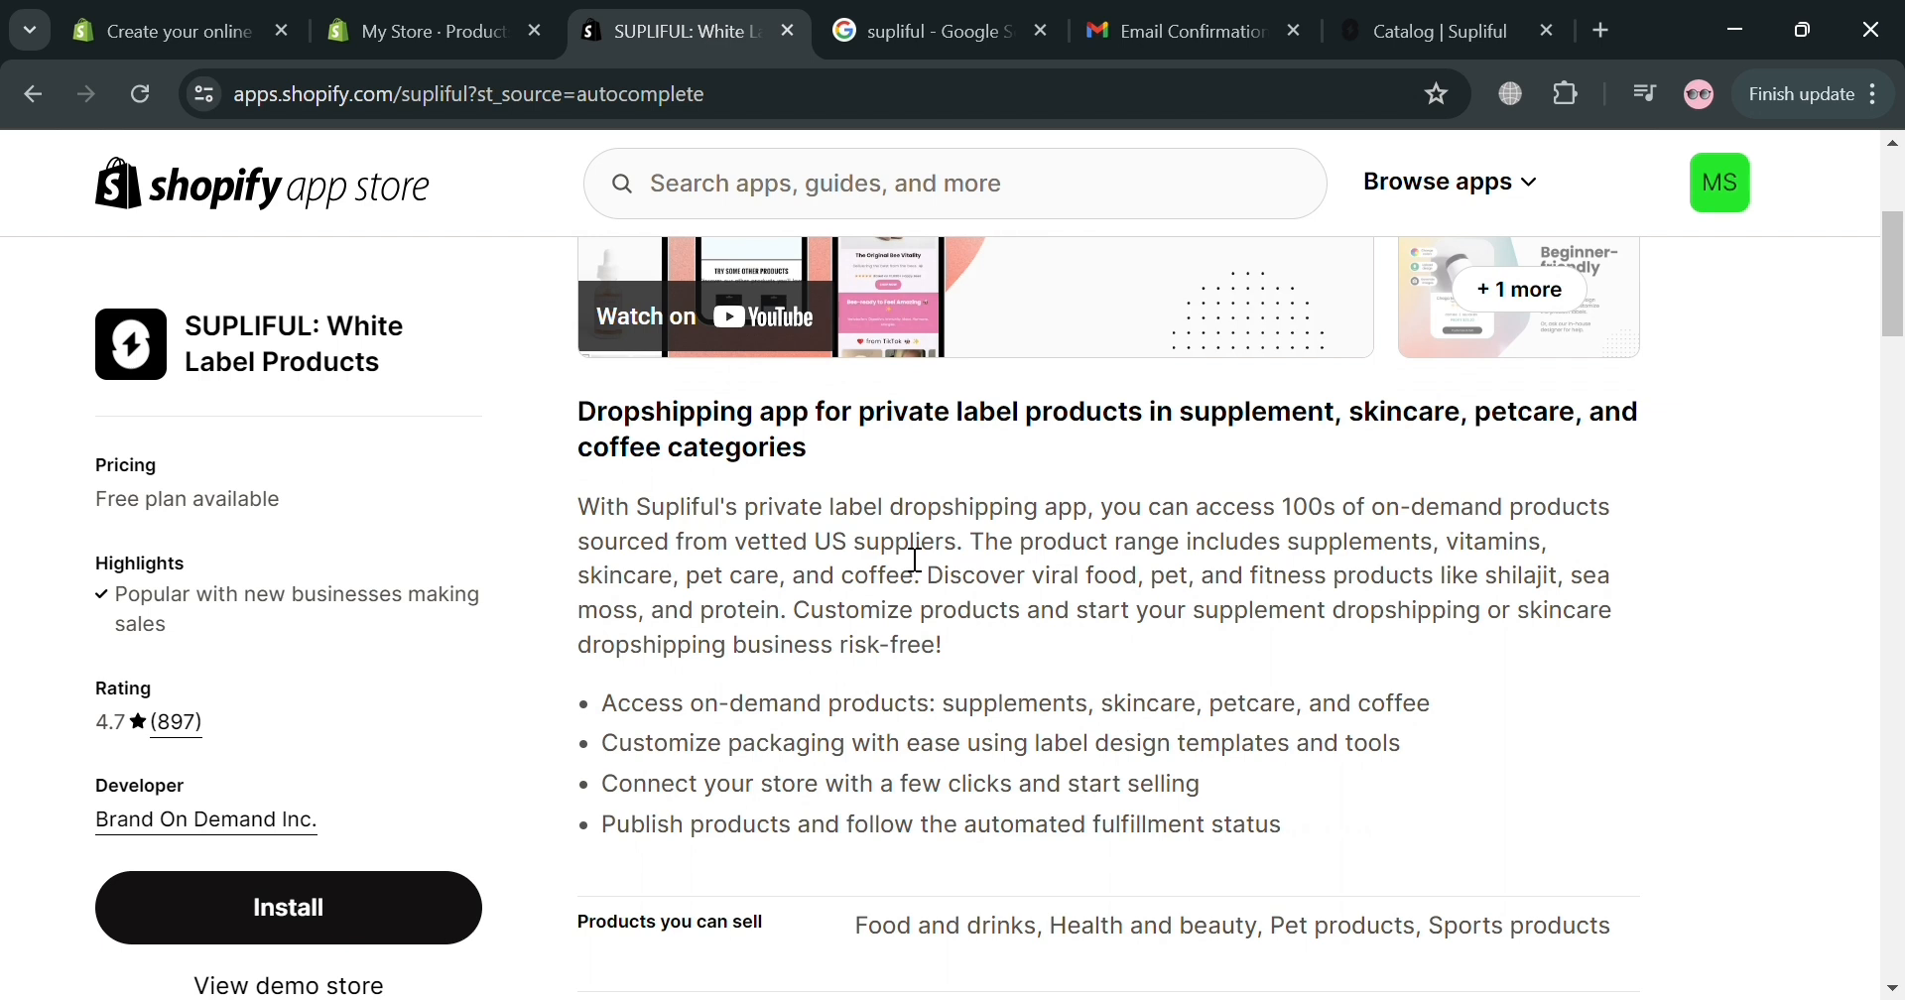
scroll(914, 560, down, 1)
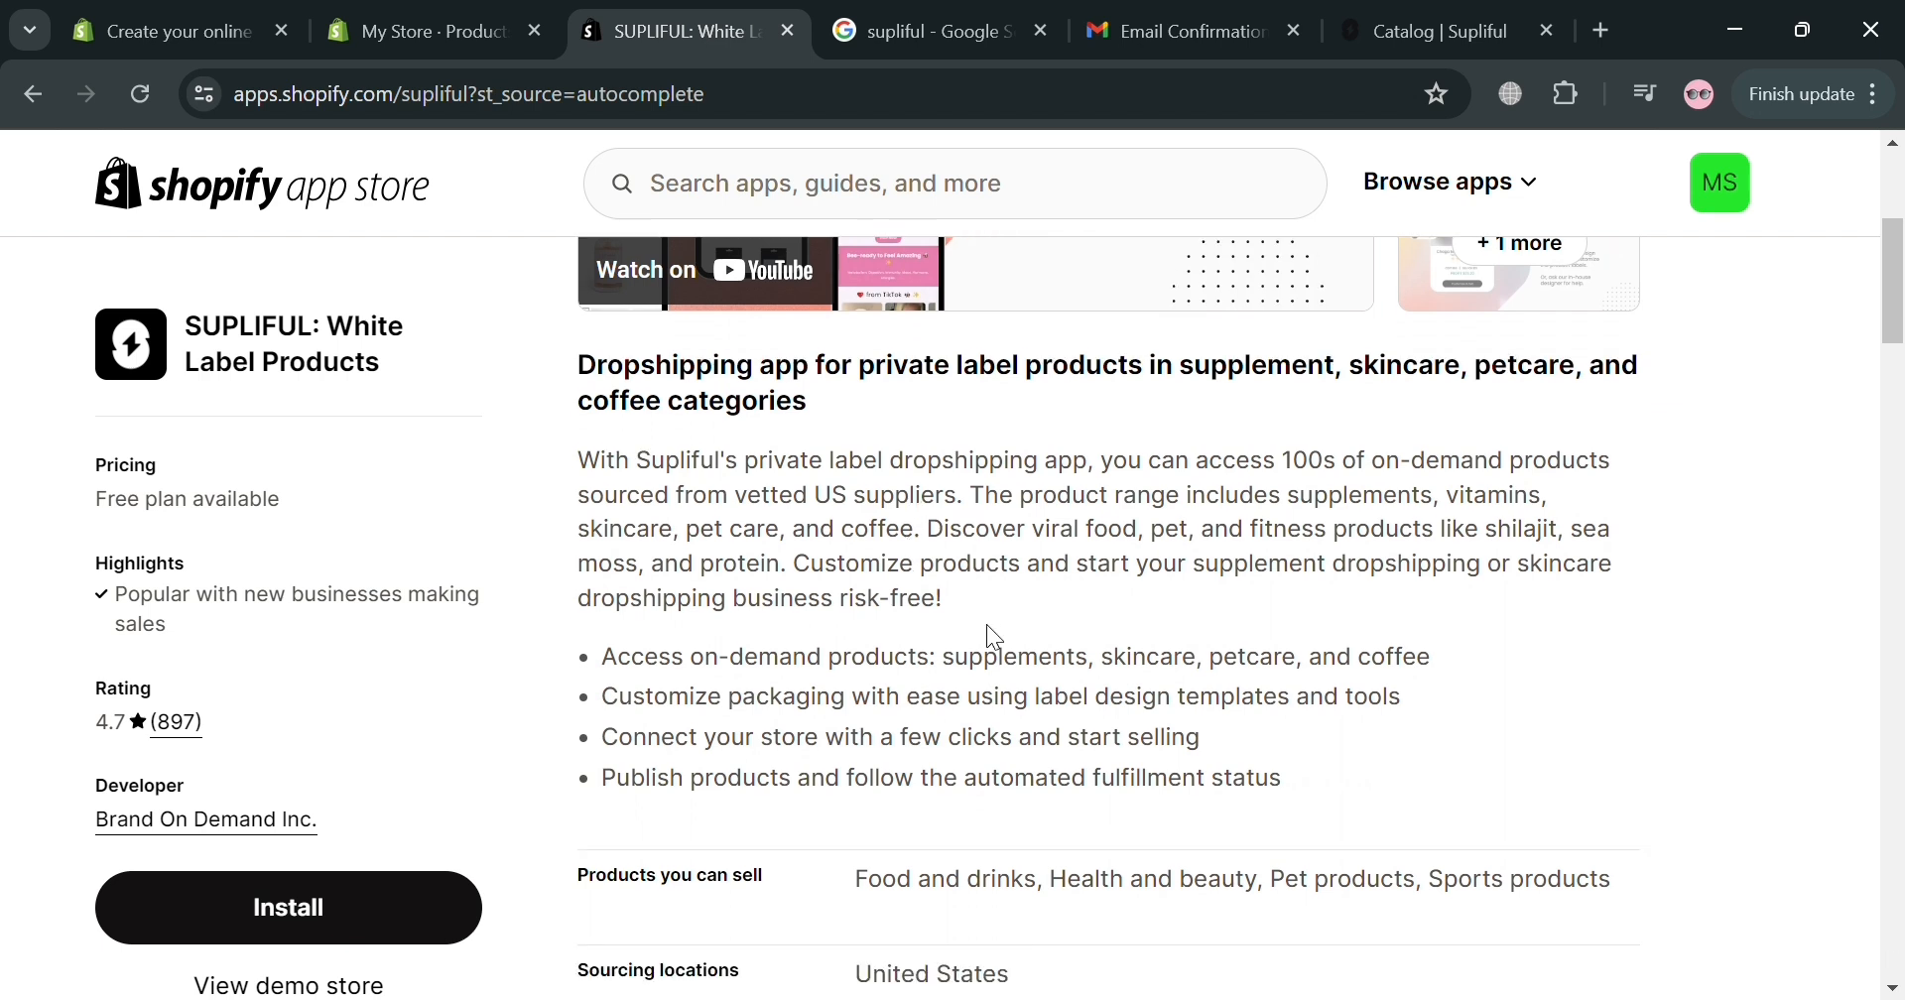
scroll(997, 644, down, 5)
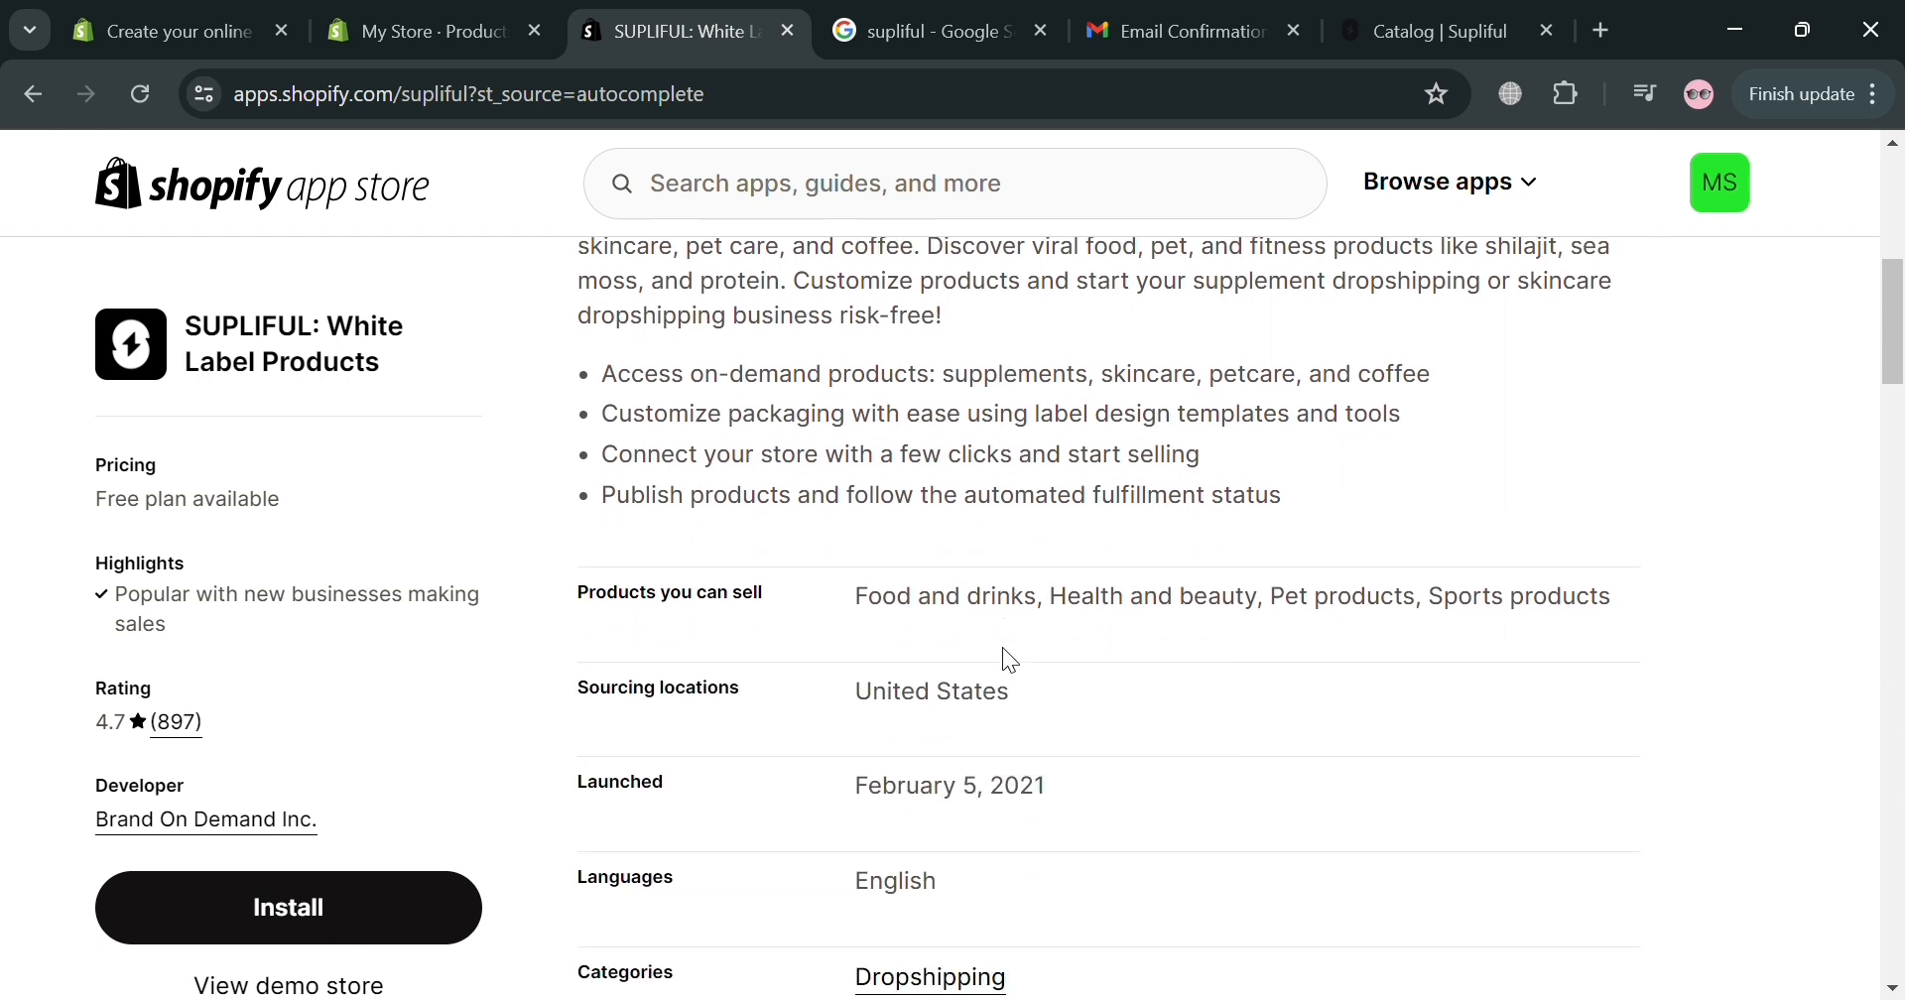
scroll(1004, 683, down, 7)
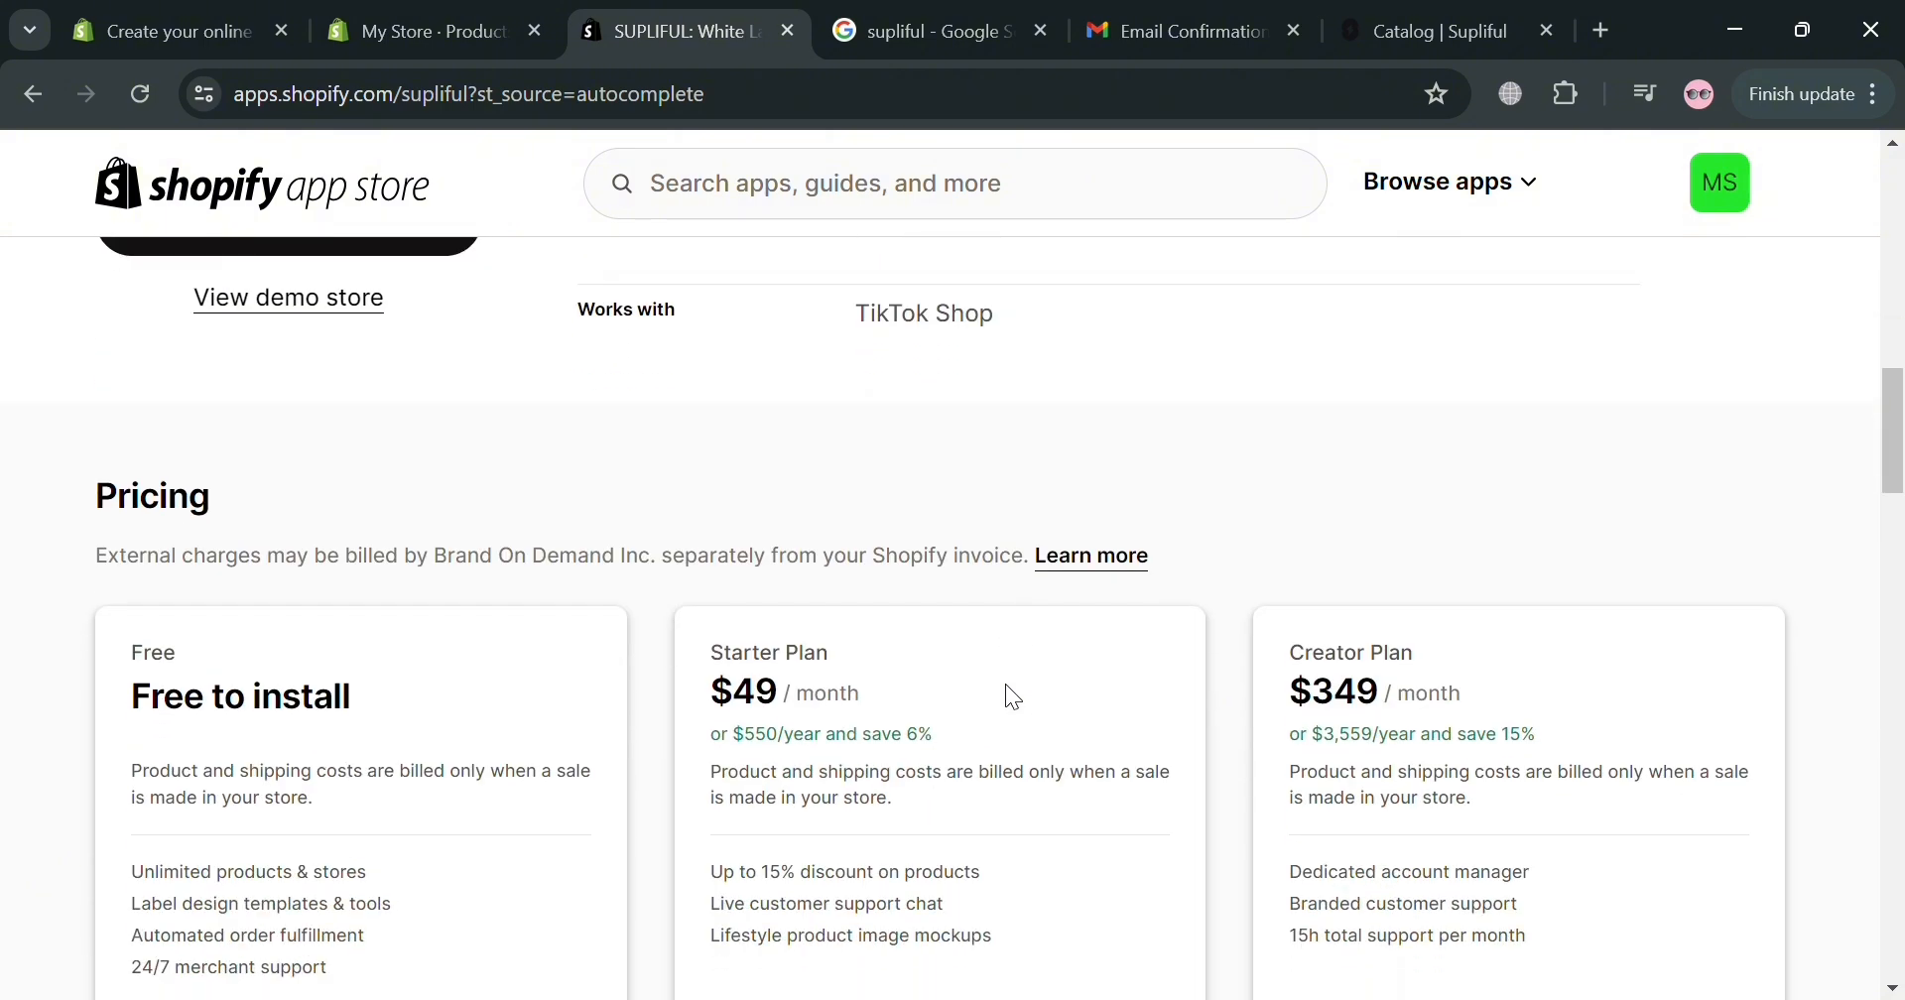
scroll(1011, 694, down, 5)
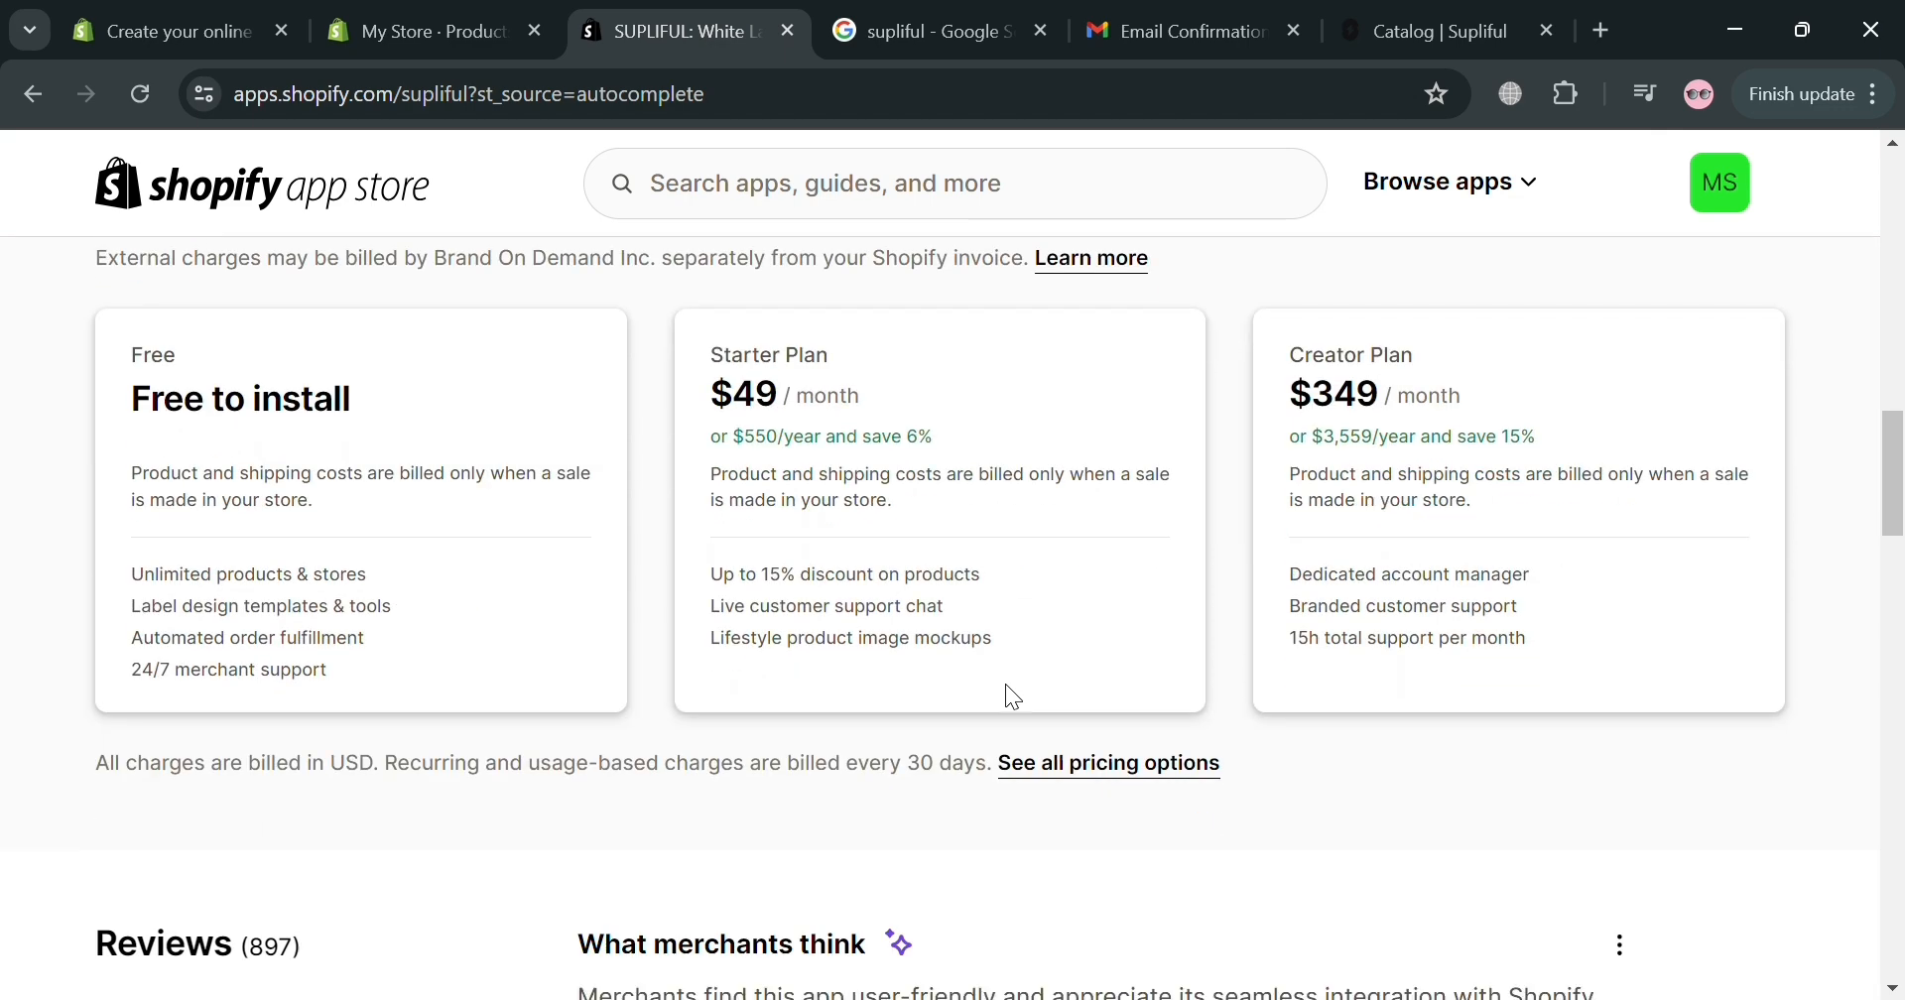
scroll(1005, 719, up, 7)
scroll(998, 710, up, 10)
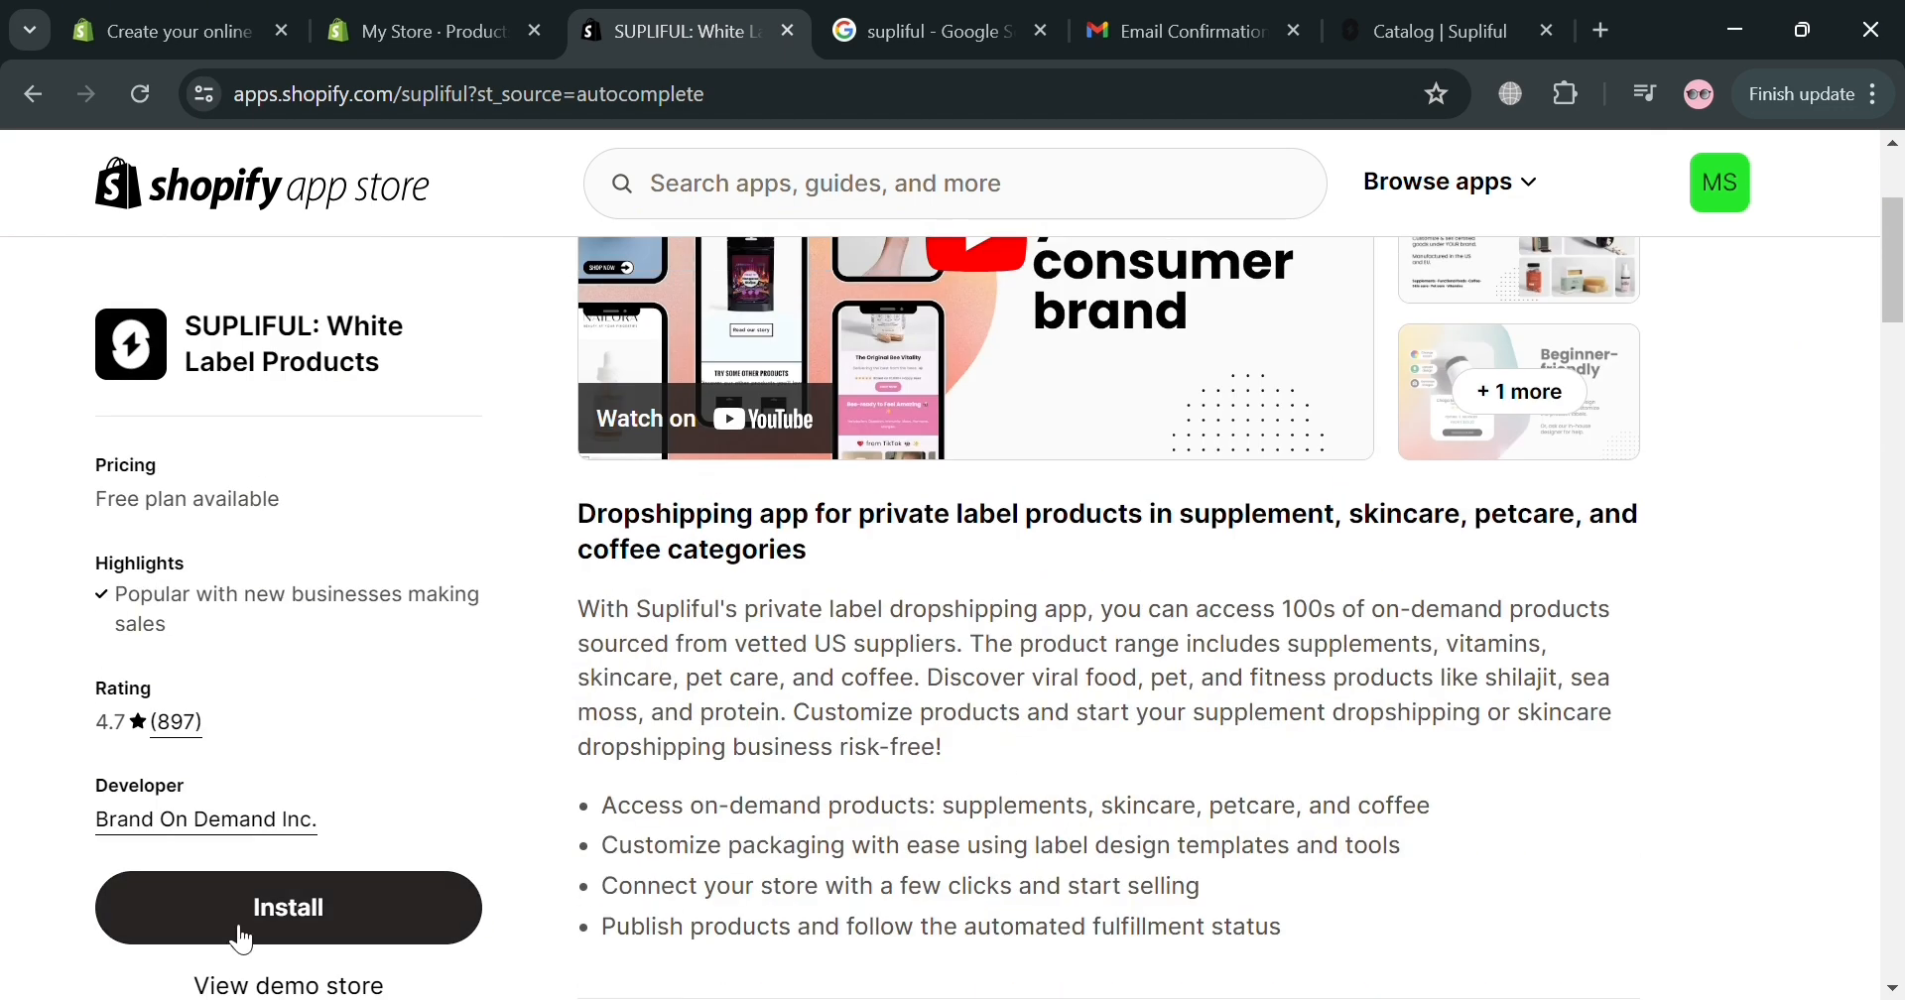
Install the Supliful app and approve its access so My Store connects to Supliful.
click(239, 931)
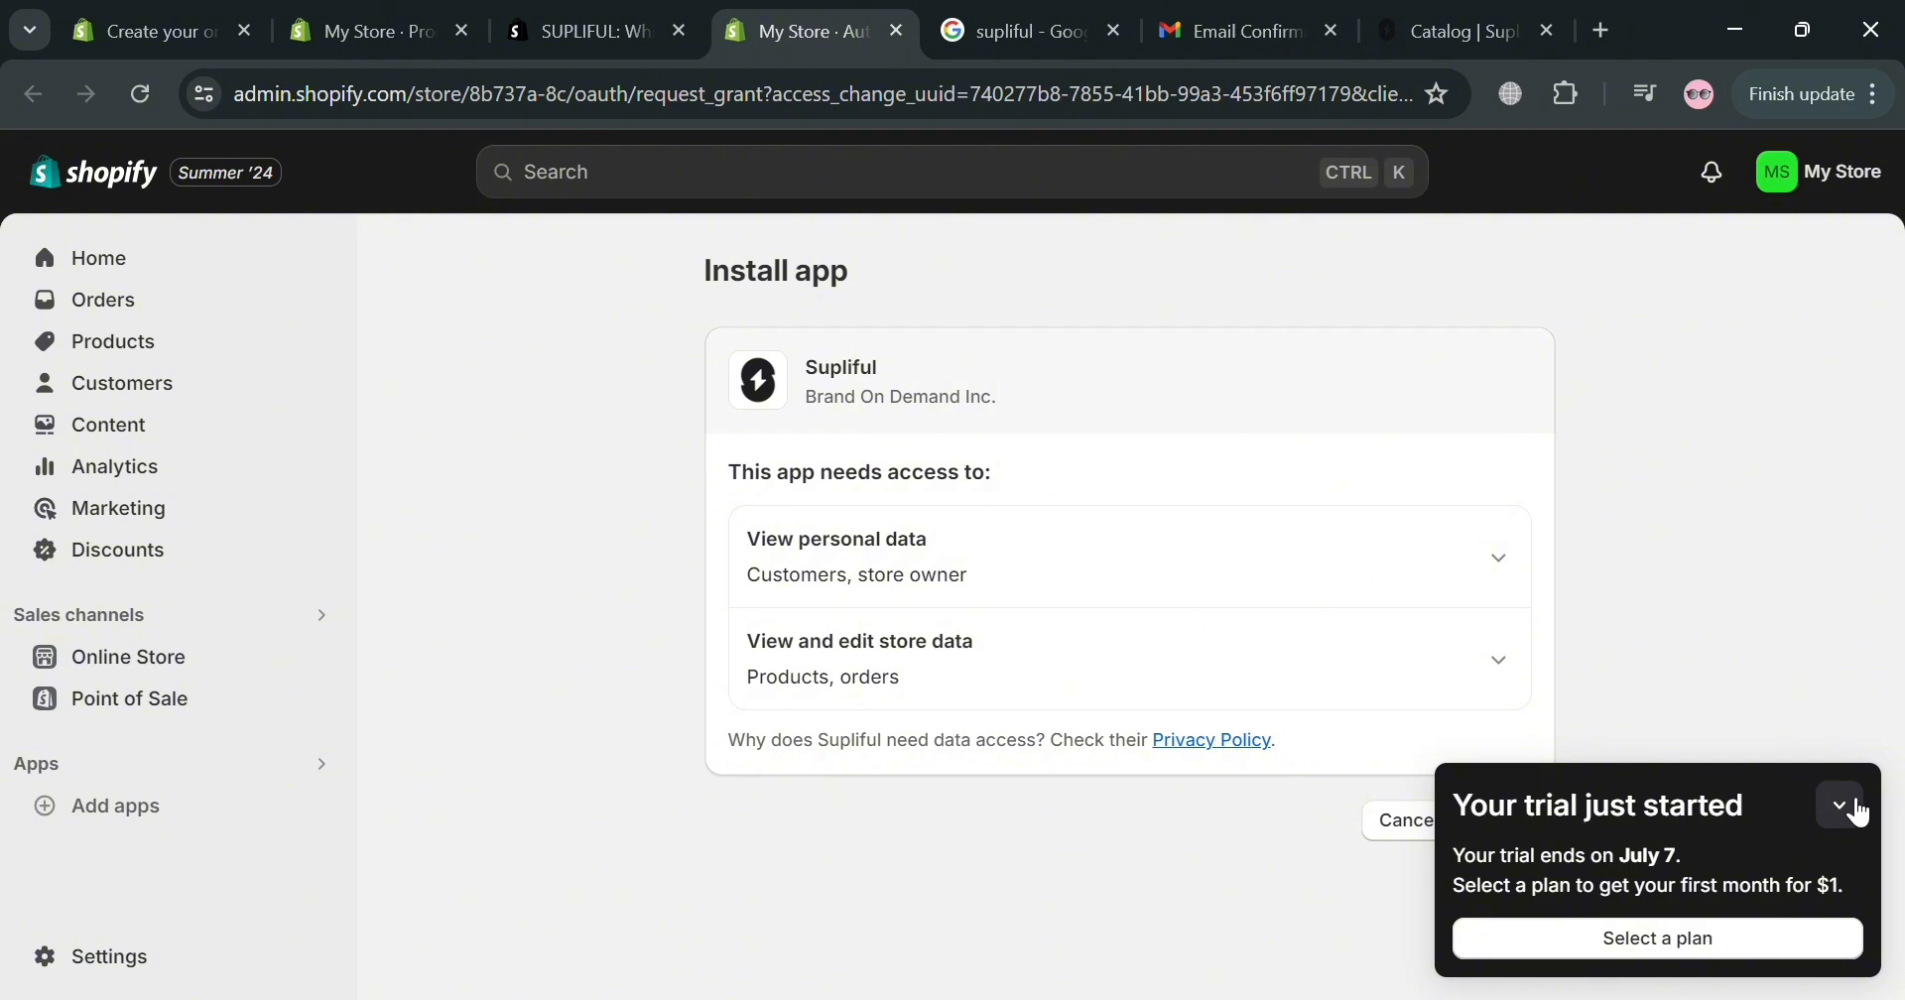
click(1833, 797)
click(1543, 823)
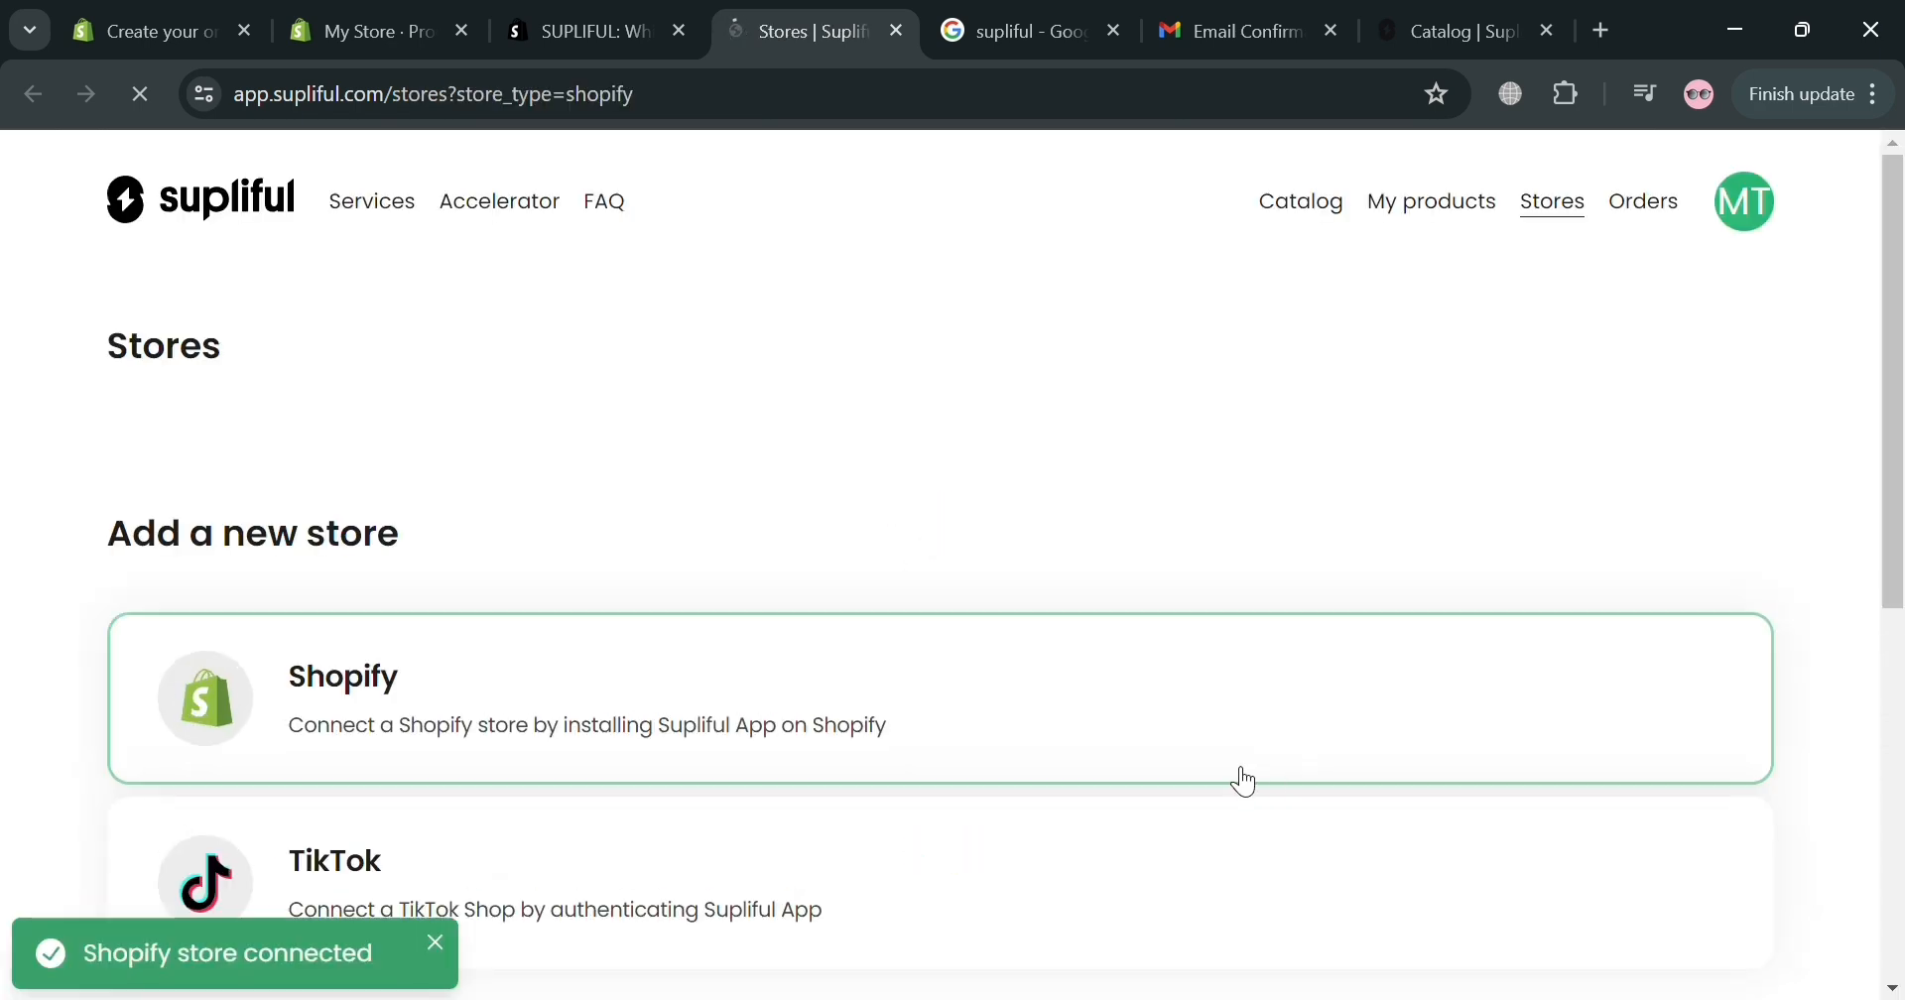
scroll(909, 786, down, 2)
scroll(964, 816, up, 2)
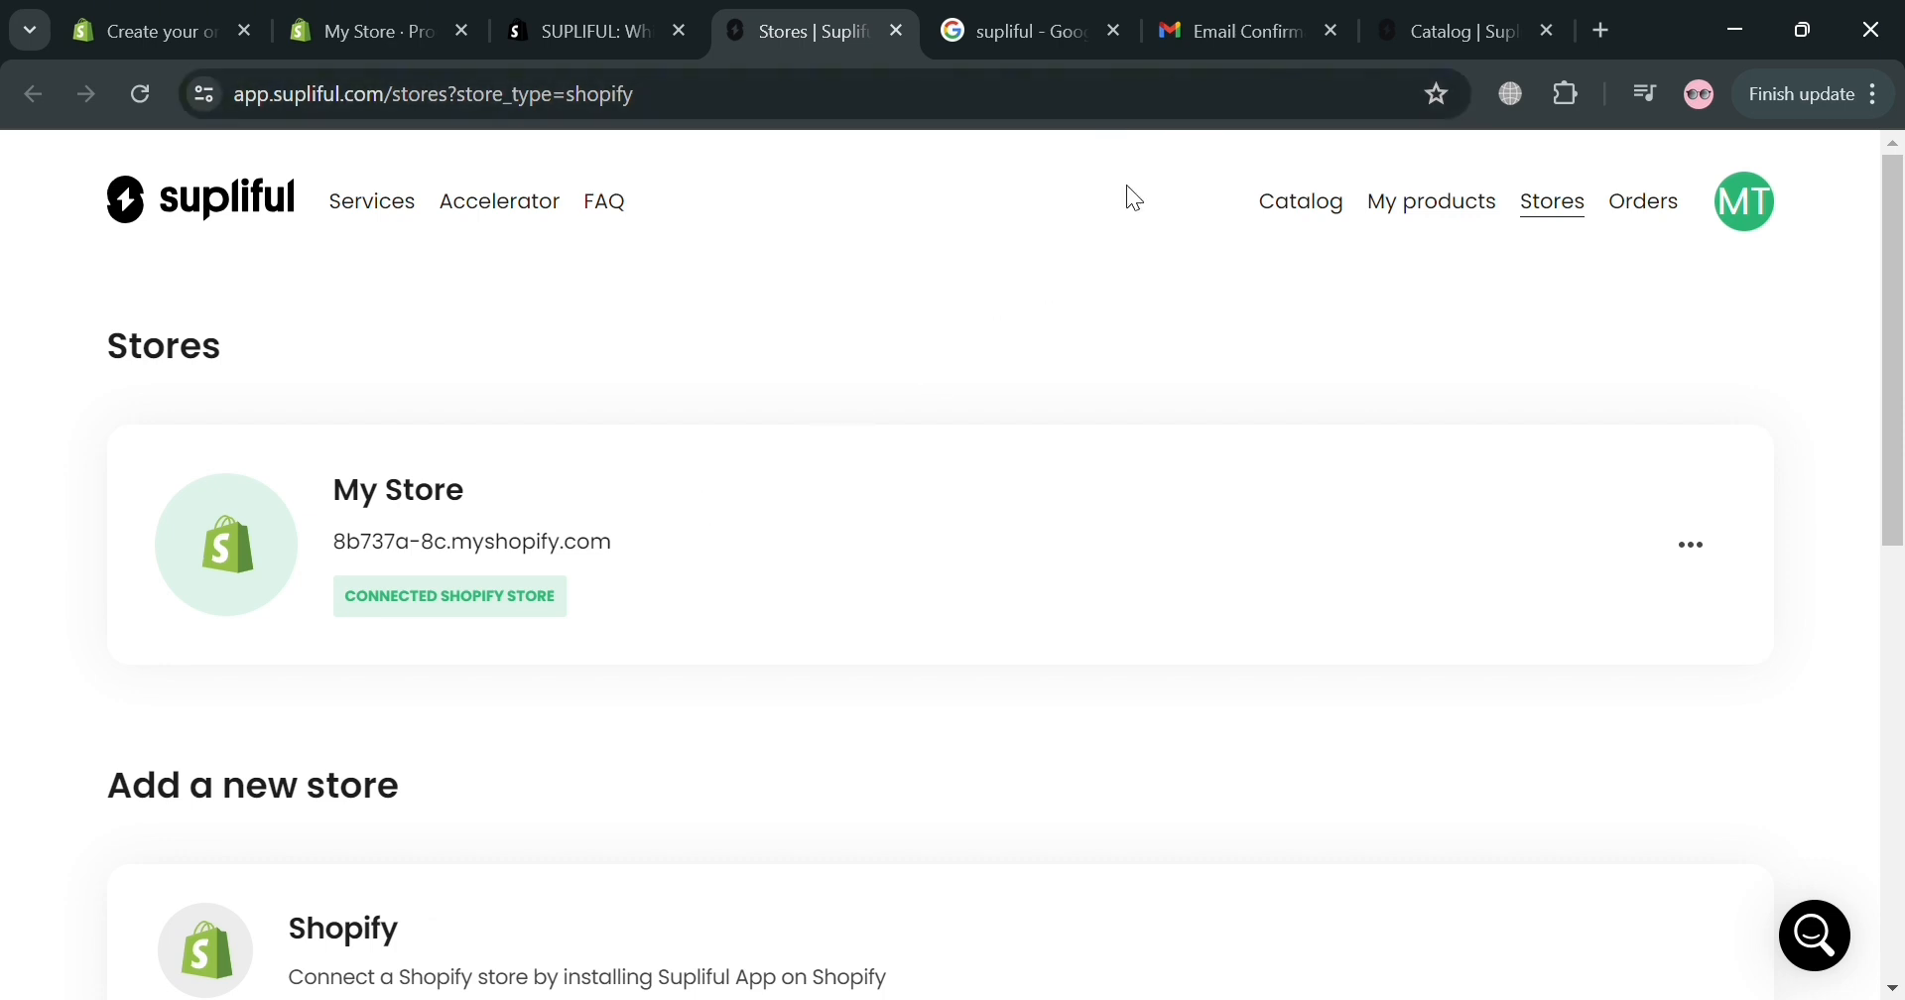
Move past the Google results and confirmation email back to Supliful's Catalog page.
click(1323, 227)
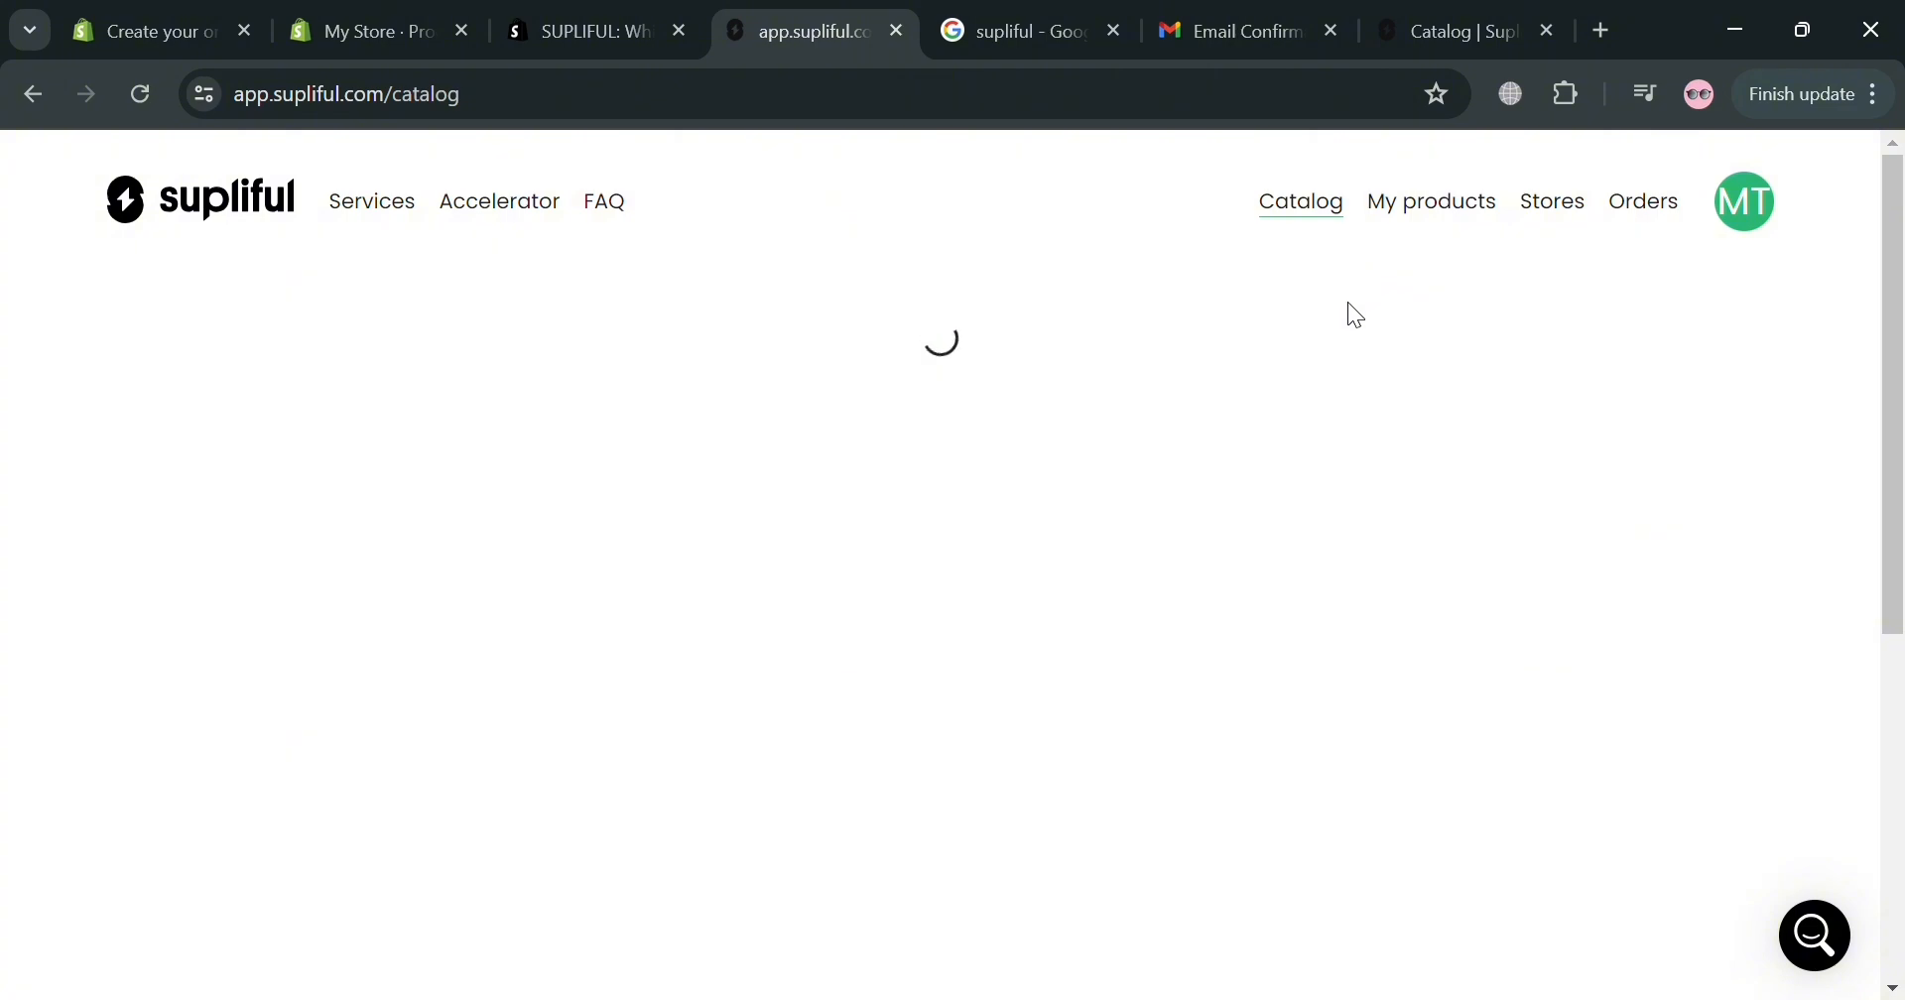
click(1035, 20)
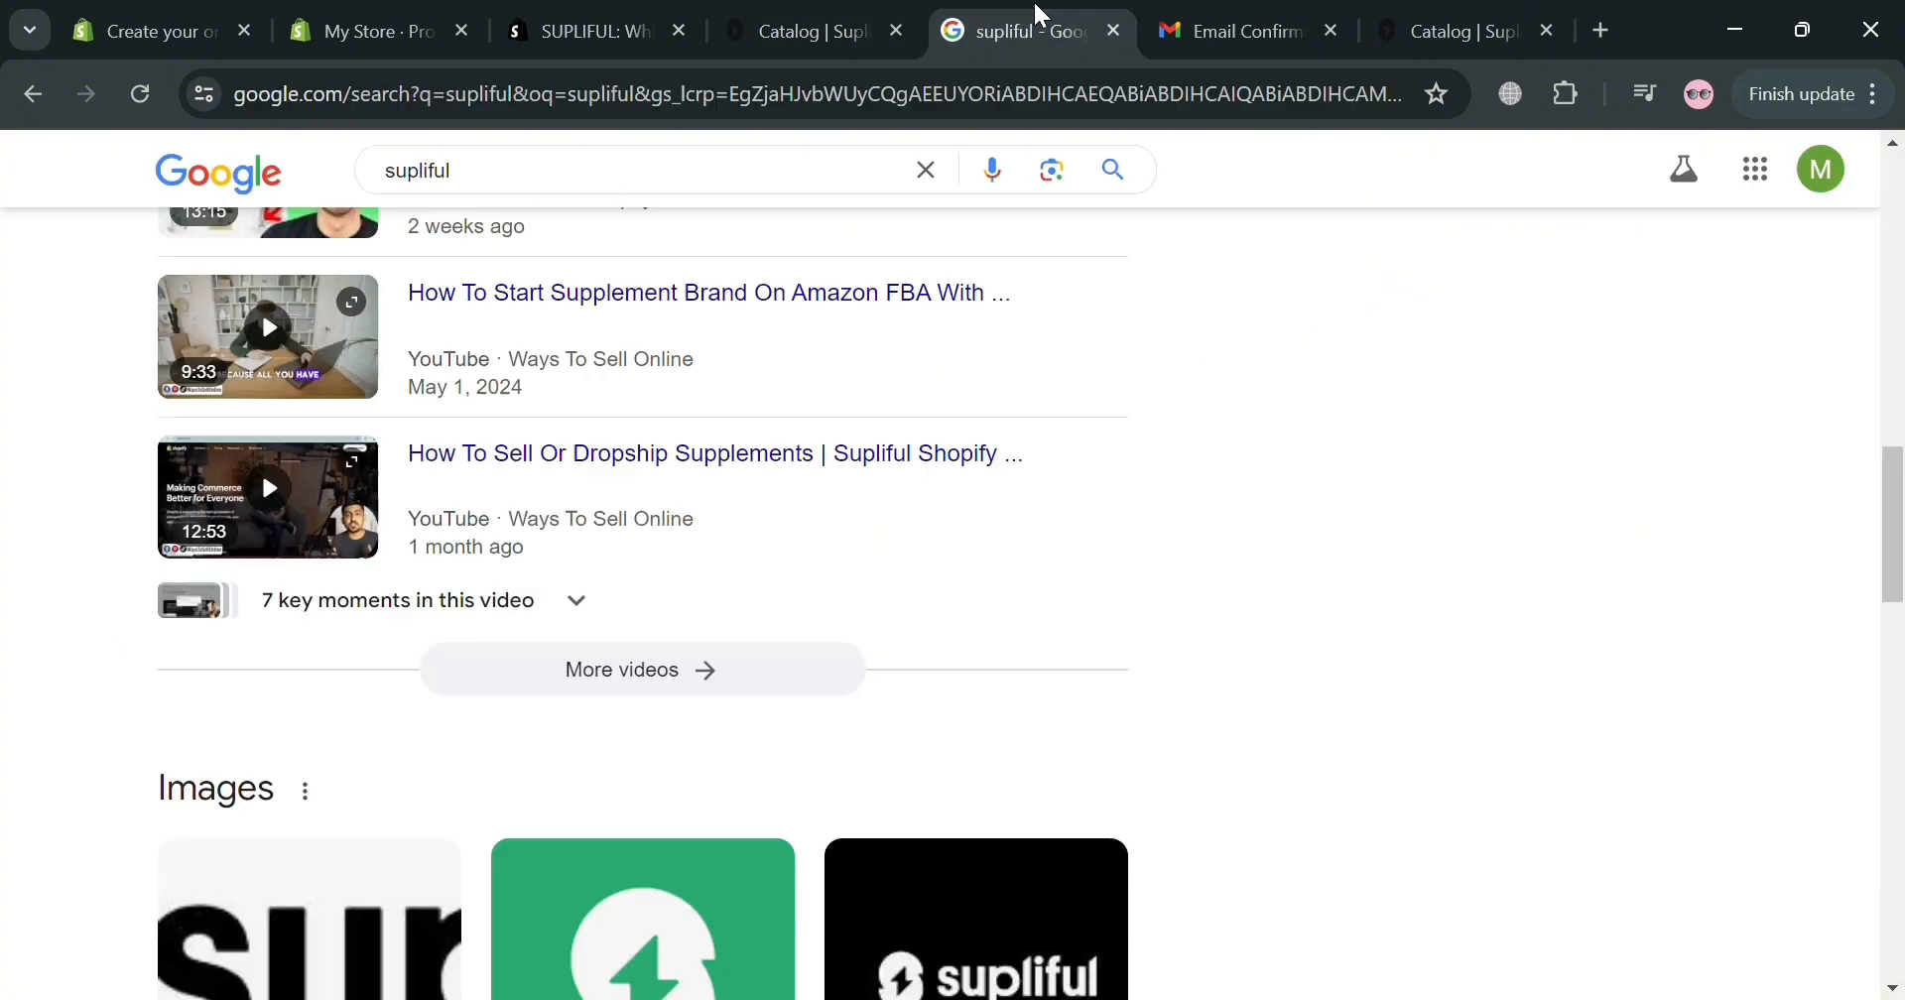
scroll(698, 556, up, 12)
scroll(670, 460, up, 3)
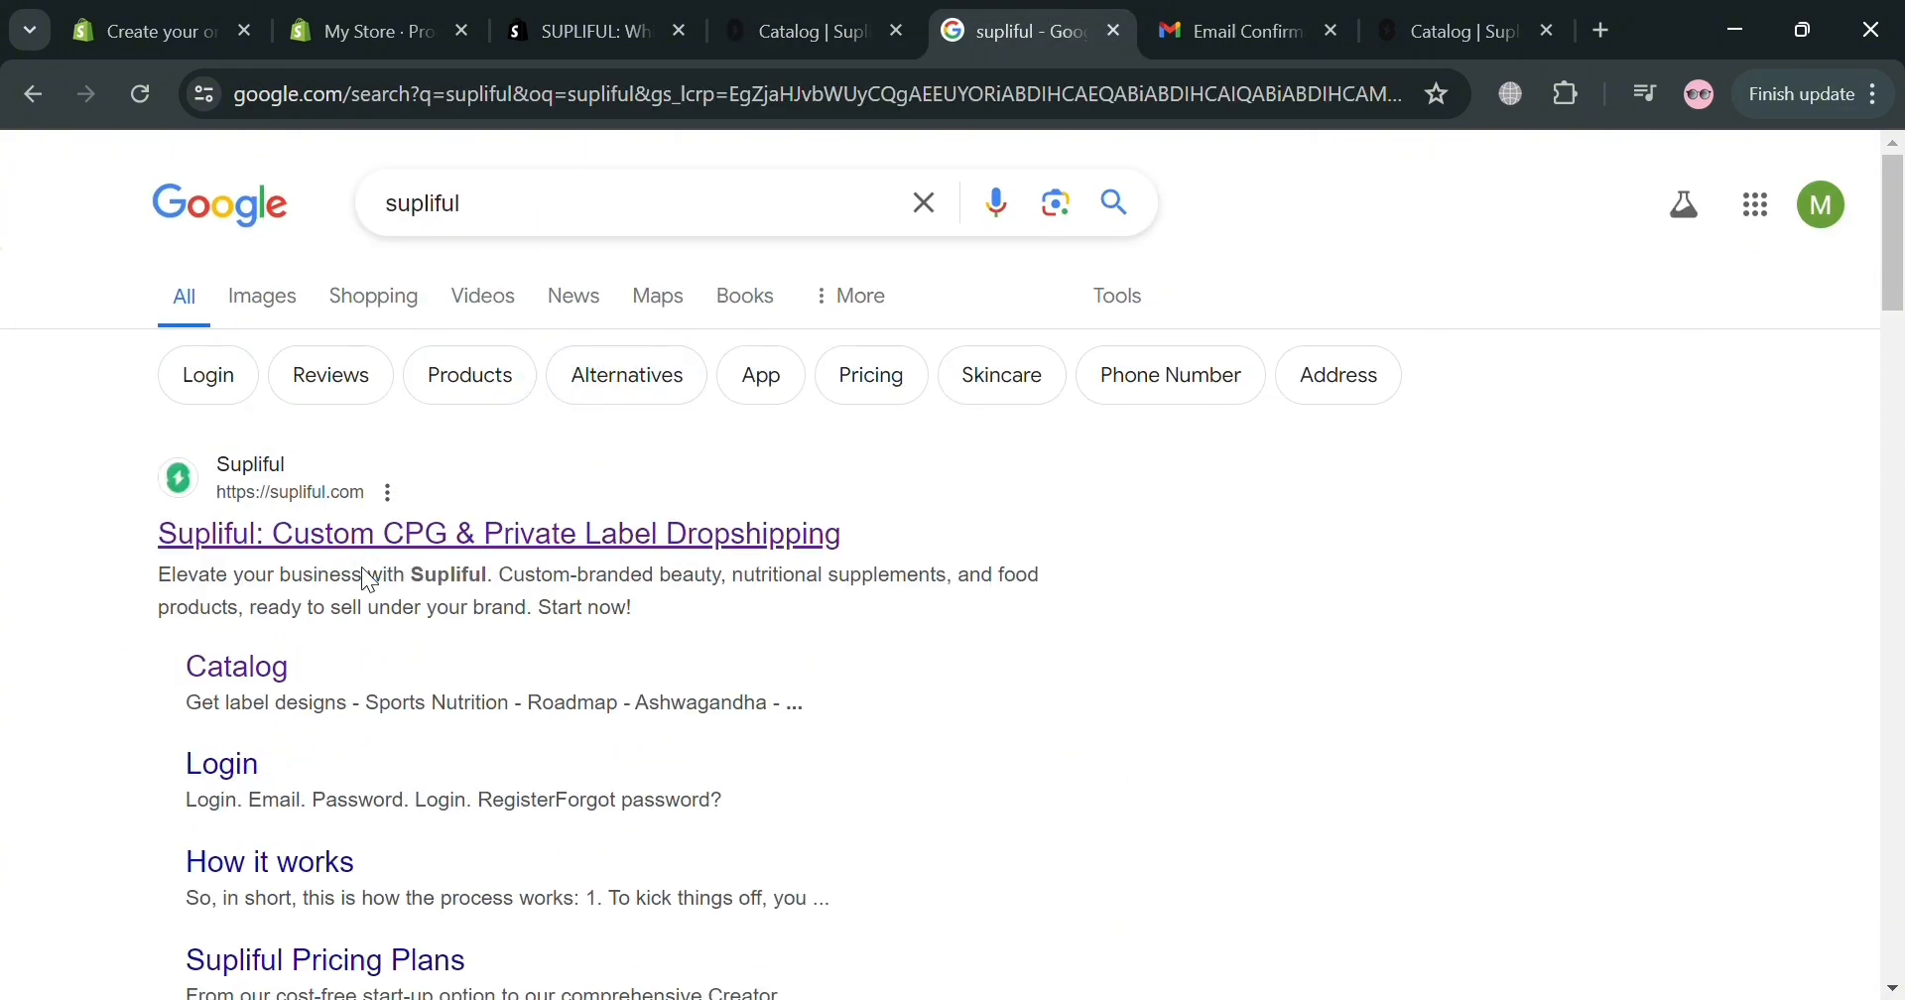
click(1246, 30)
scroll(853, 688, down, 6)
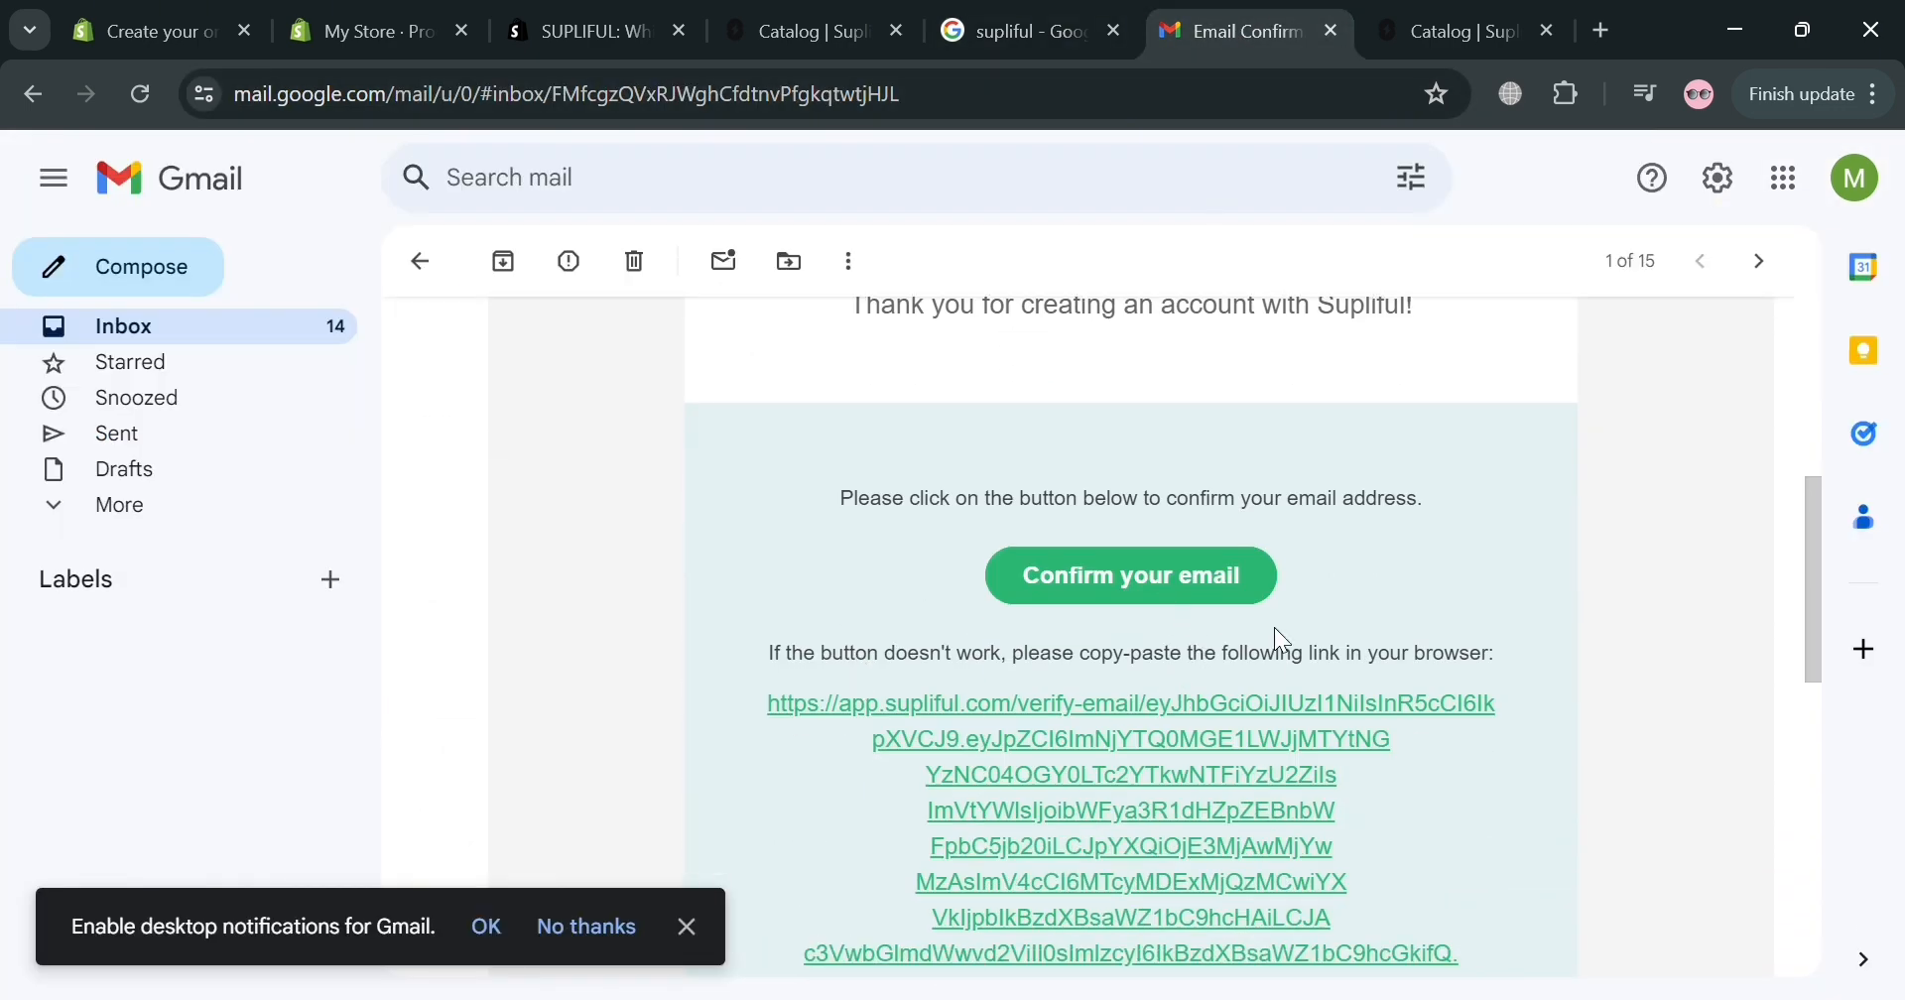
click(1445, 13)
scroll(651, 753, up, 3)
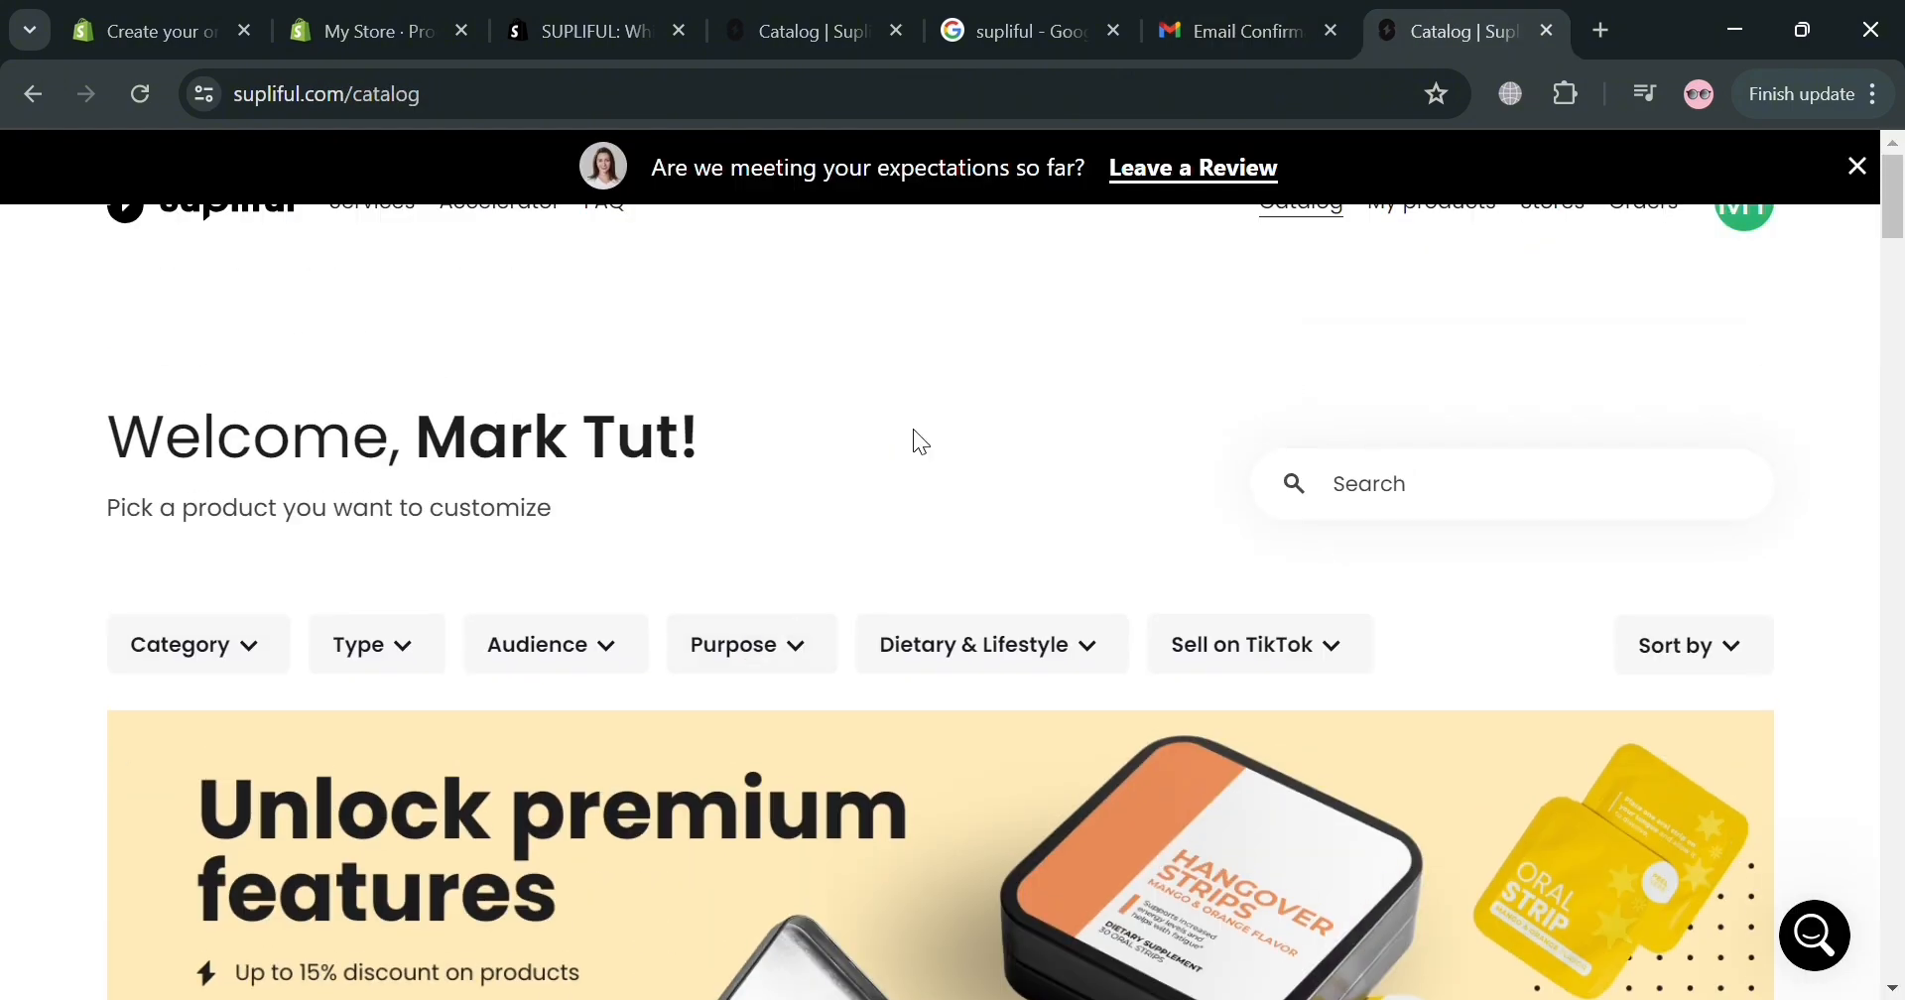
Switch to the other open Supliful catalog and browse its products.
scroll(910, 434, down, 9)
scroll(1014, 579, up, 5)
scroll(1007, 575, up, 4)
click(837, 14)
scroll(496, 595, down, 3)
scroll(512, 617, down, 7)
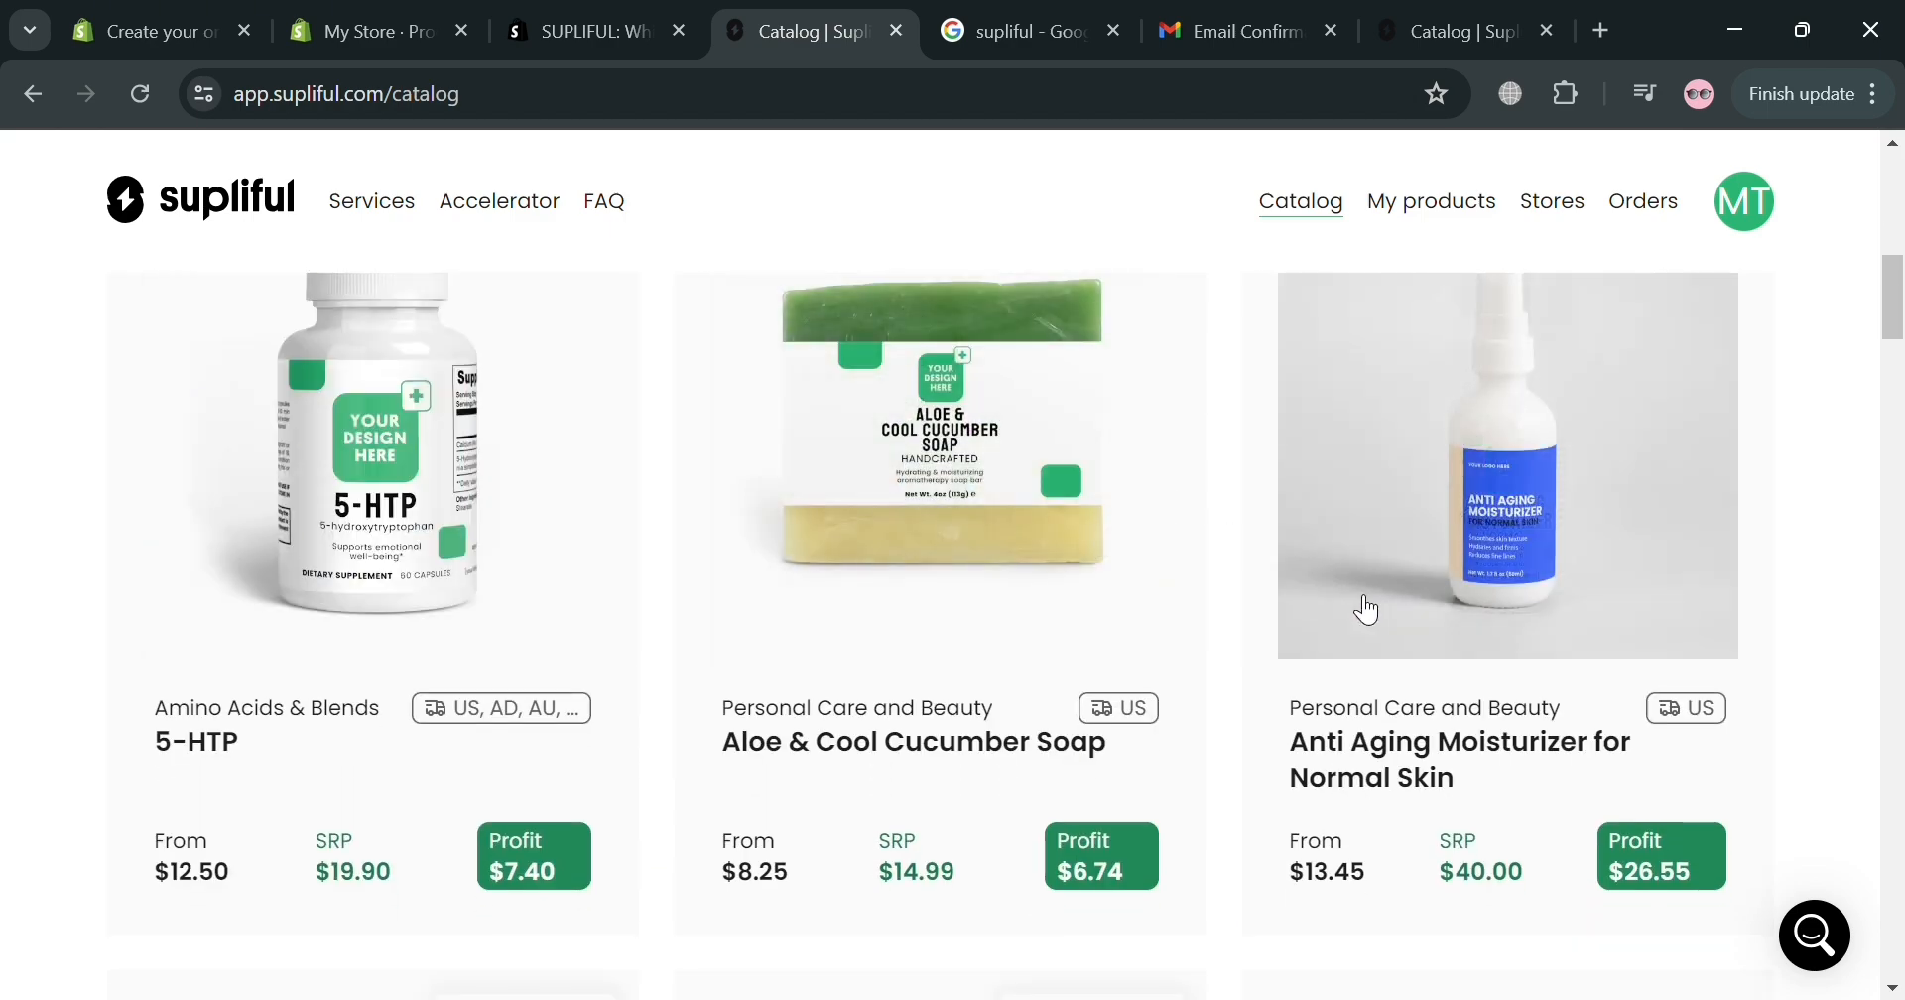
scroll(1212, 863, down, 5)
scroll(1161, 857, down, 3)
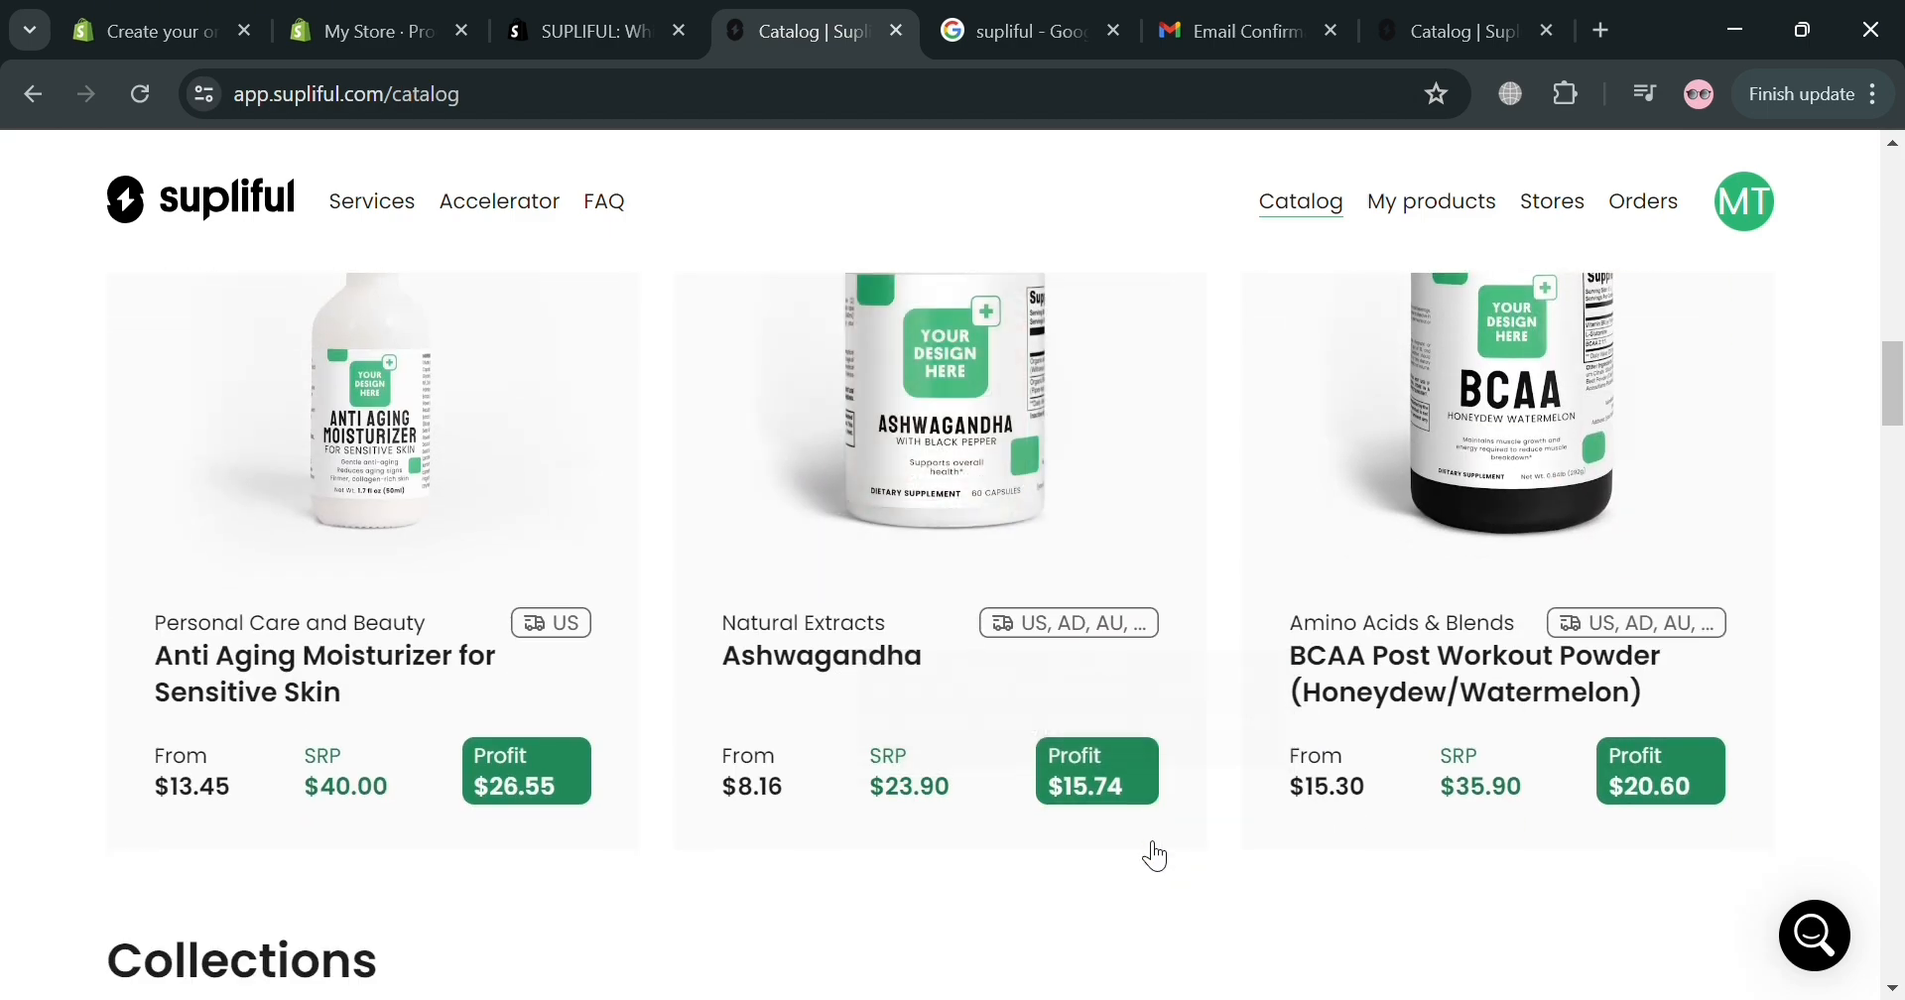
scroll(1553, 759, down, 3)
scroll(1237, 795, down, 6)
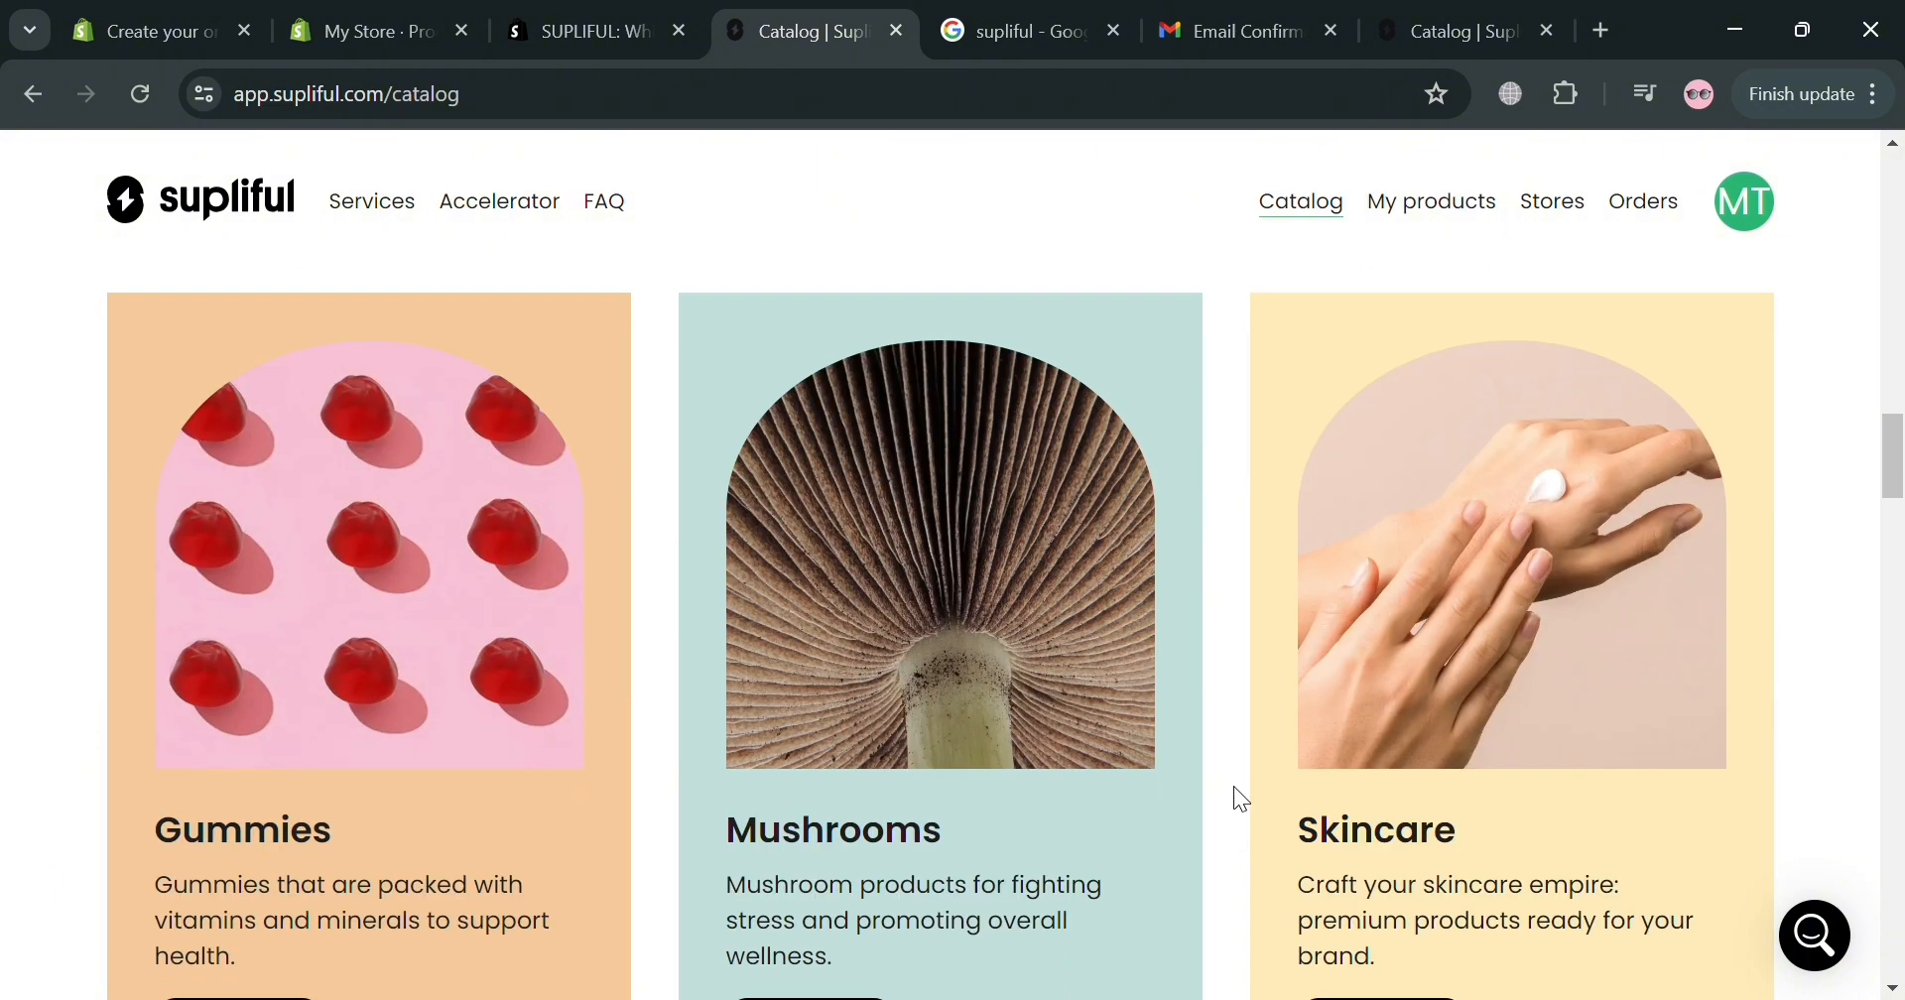
scroll(1071, 825, up, 12)
scroll(1060, 810, up, 10)
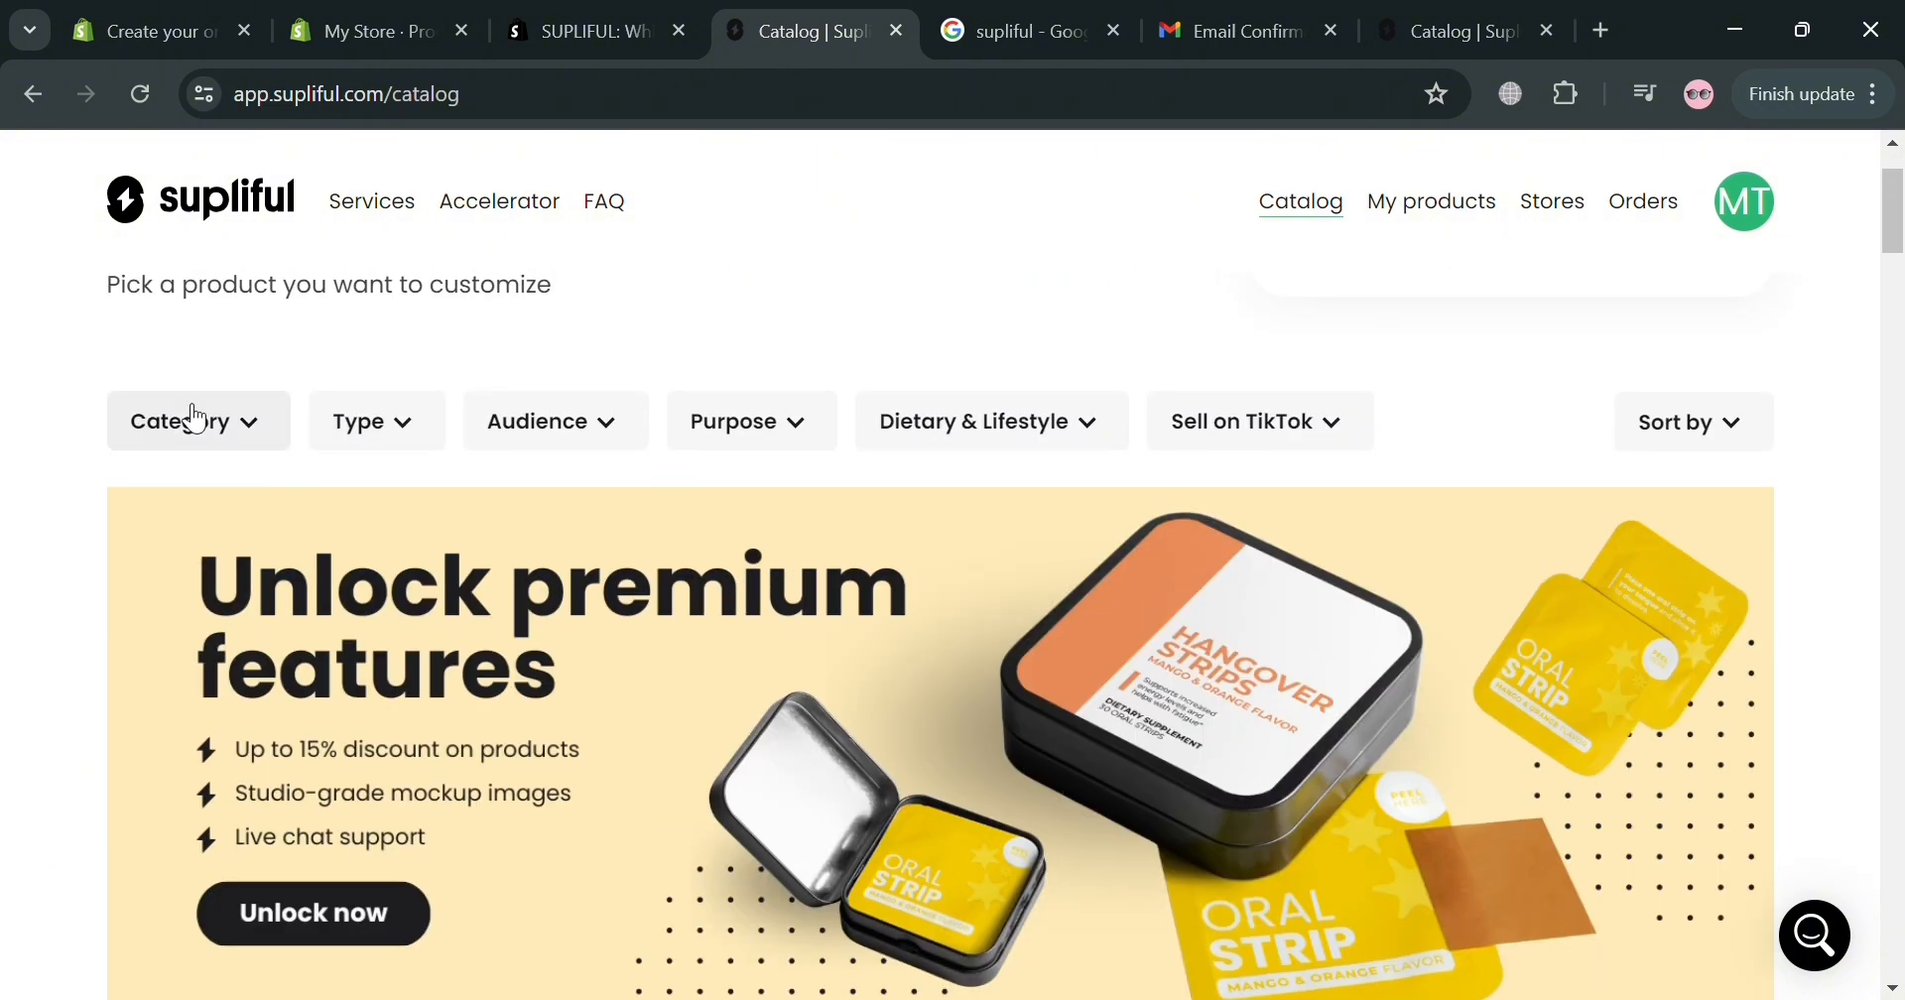
Filter the catalog to Vitamins & Minerals, showing Complete Multivitamin and Energy Strips.
click(219, 427)
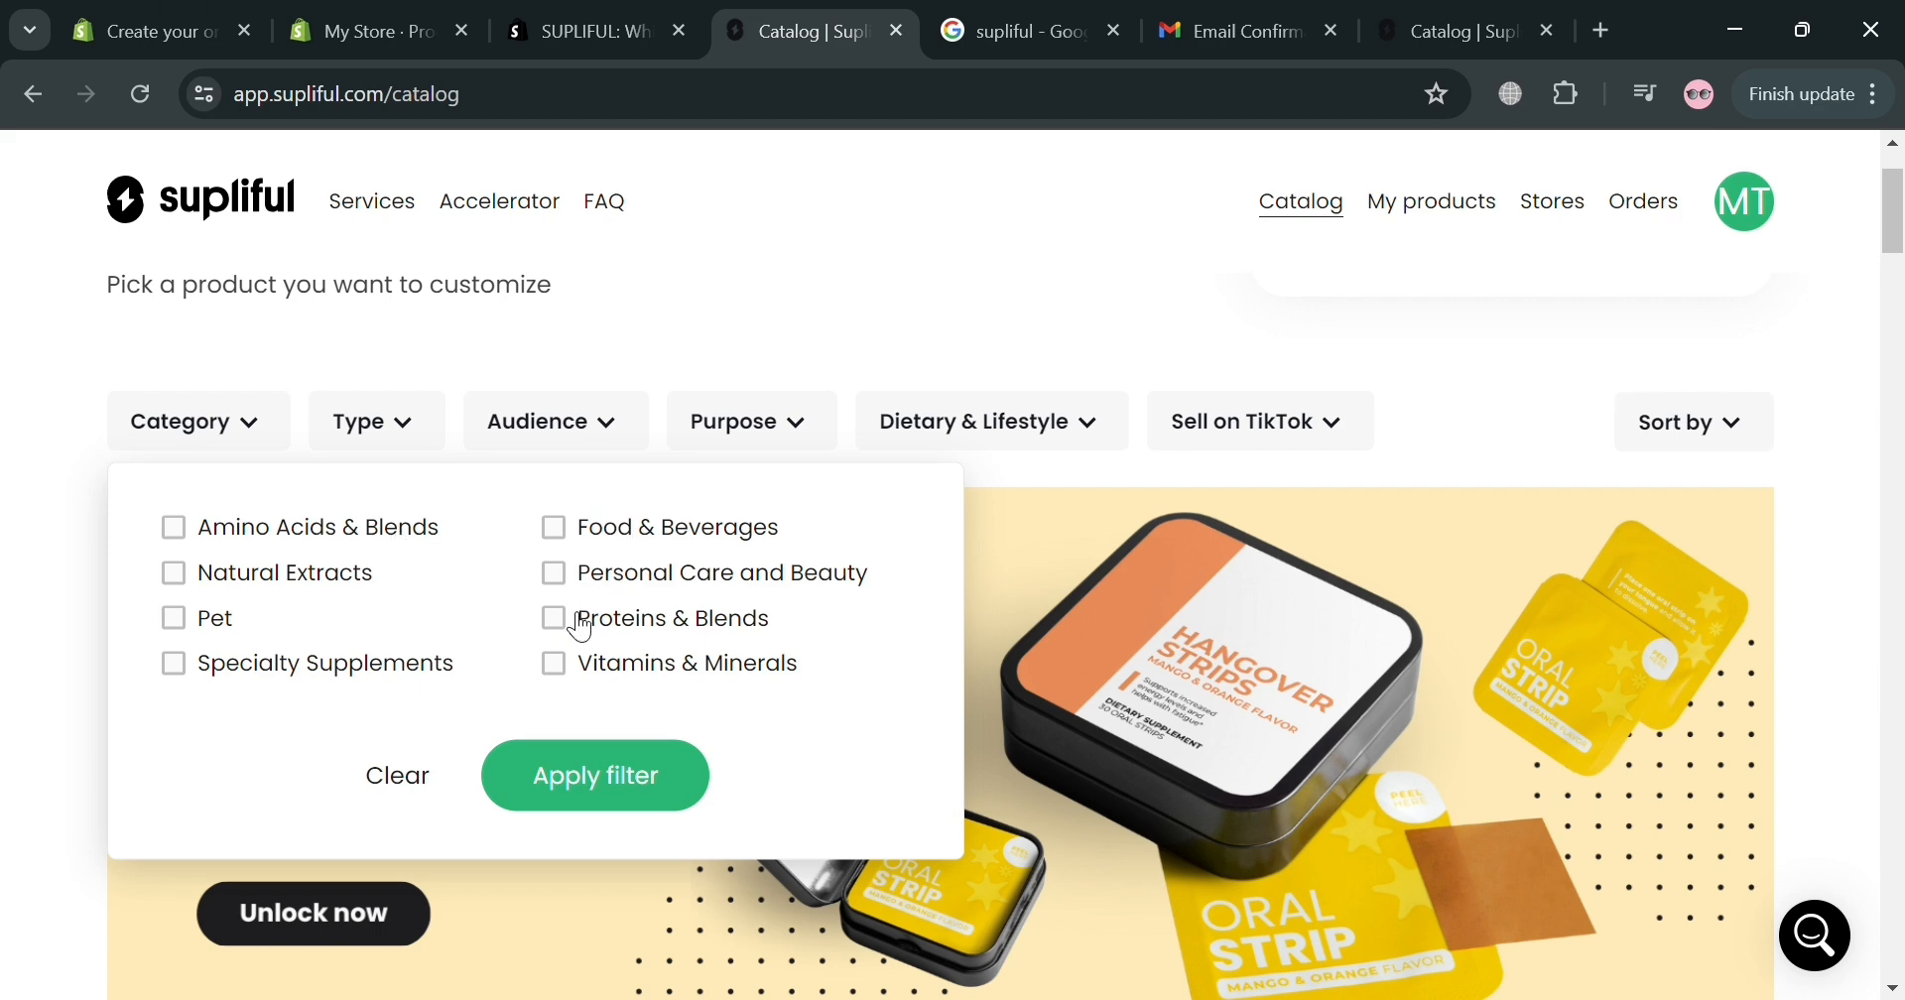
click(554, 664)
scroll(578, 617, down, 5)
scroll(583, 628, up, 5)
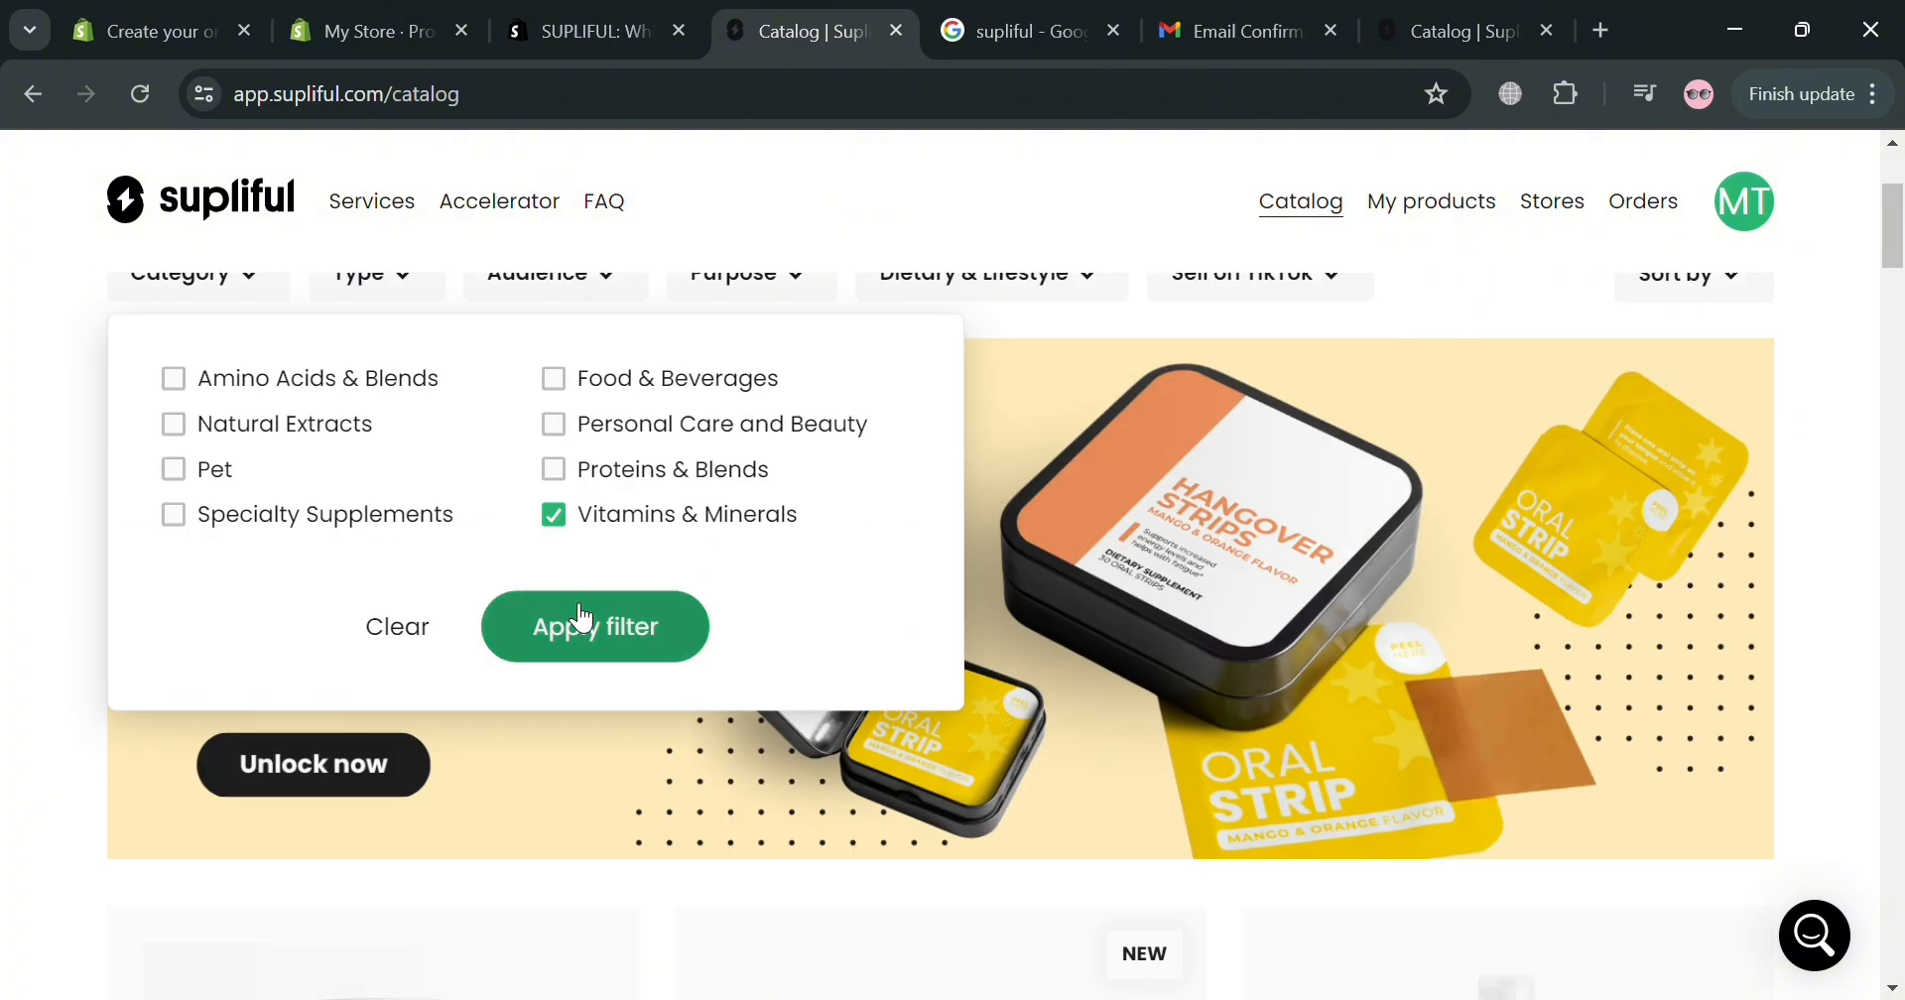
click(650, 930)
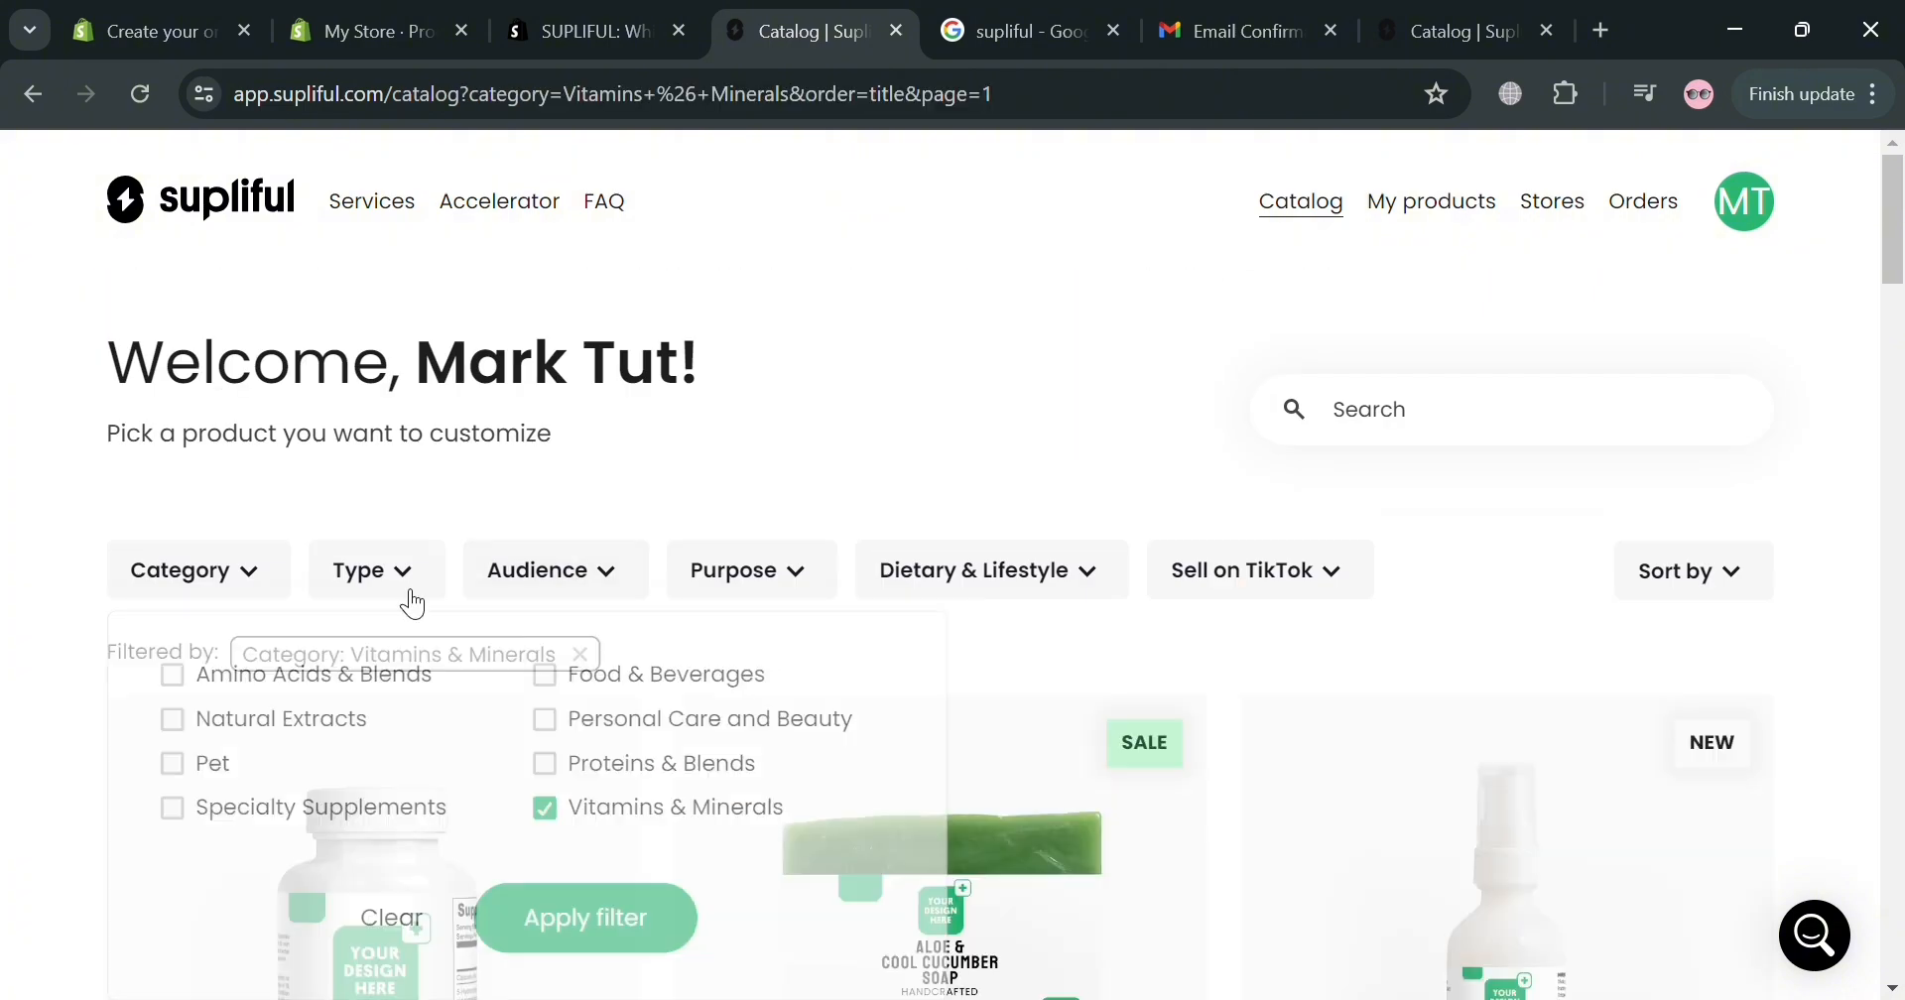
scroll(762, 765, down, 4)
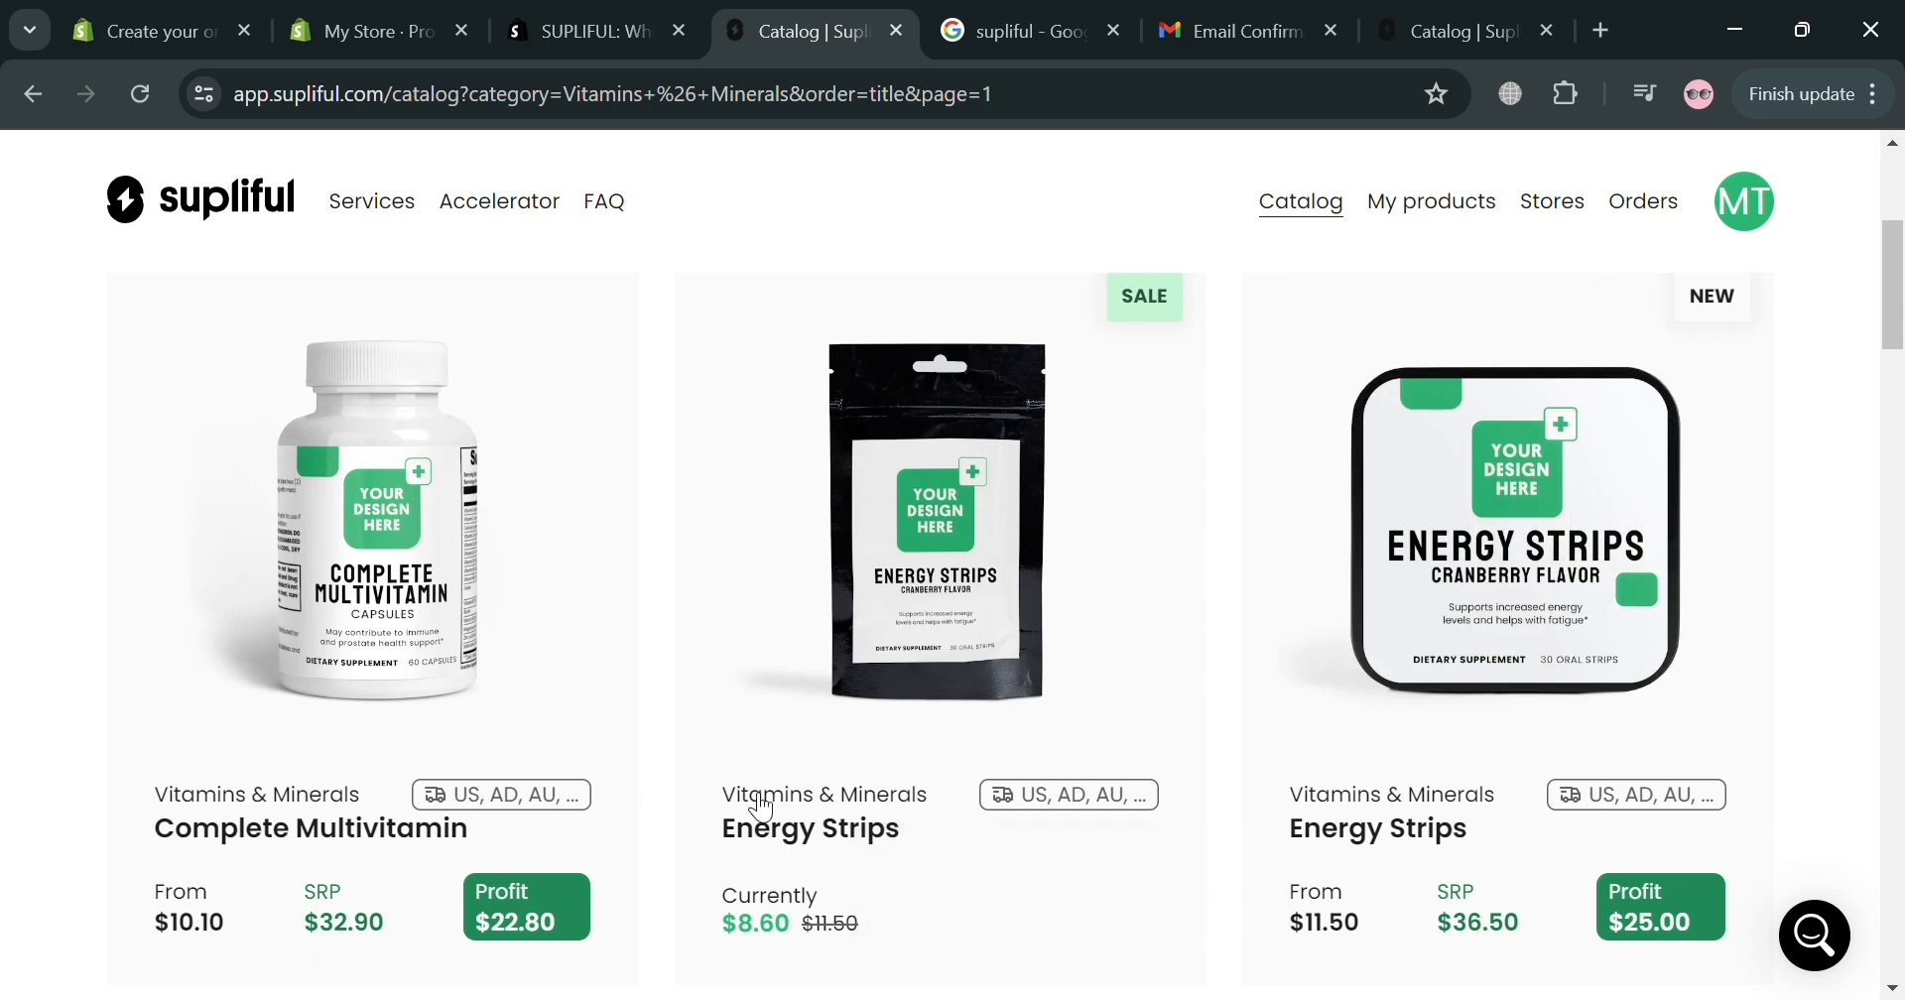
scroll(532, 704, down, 2)
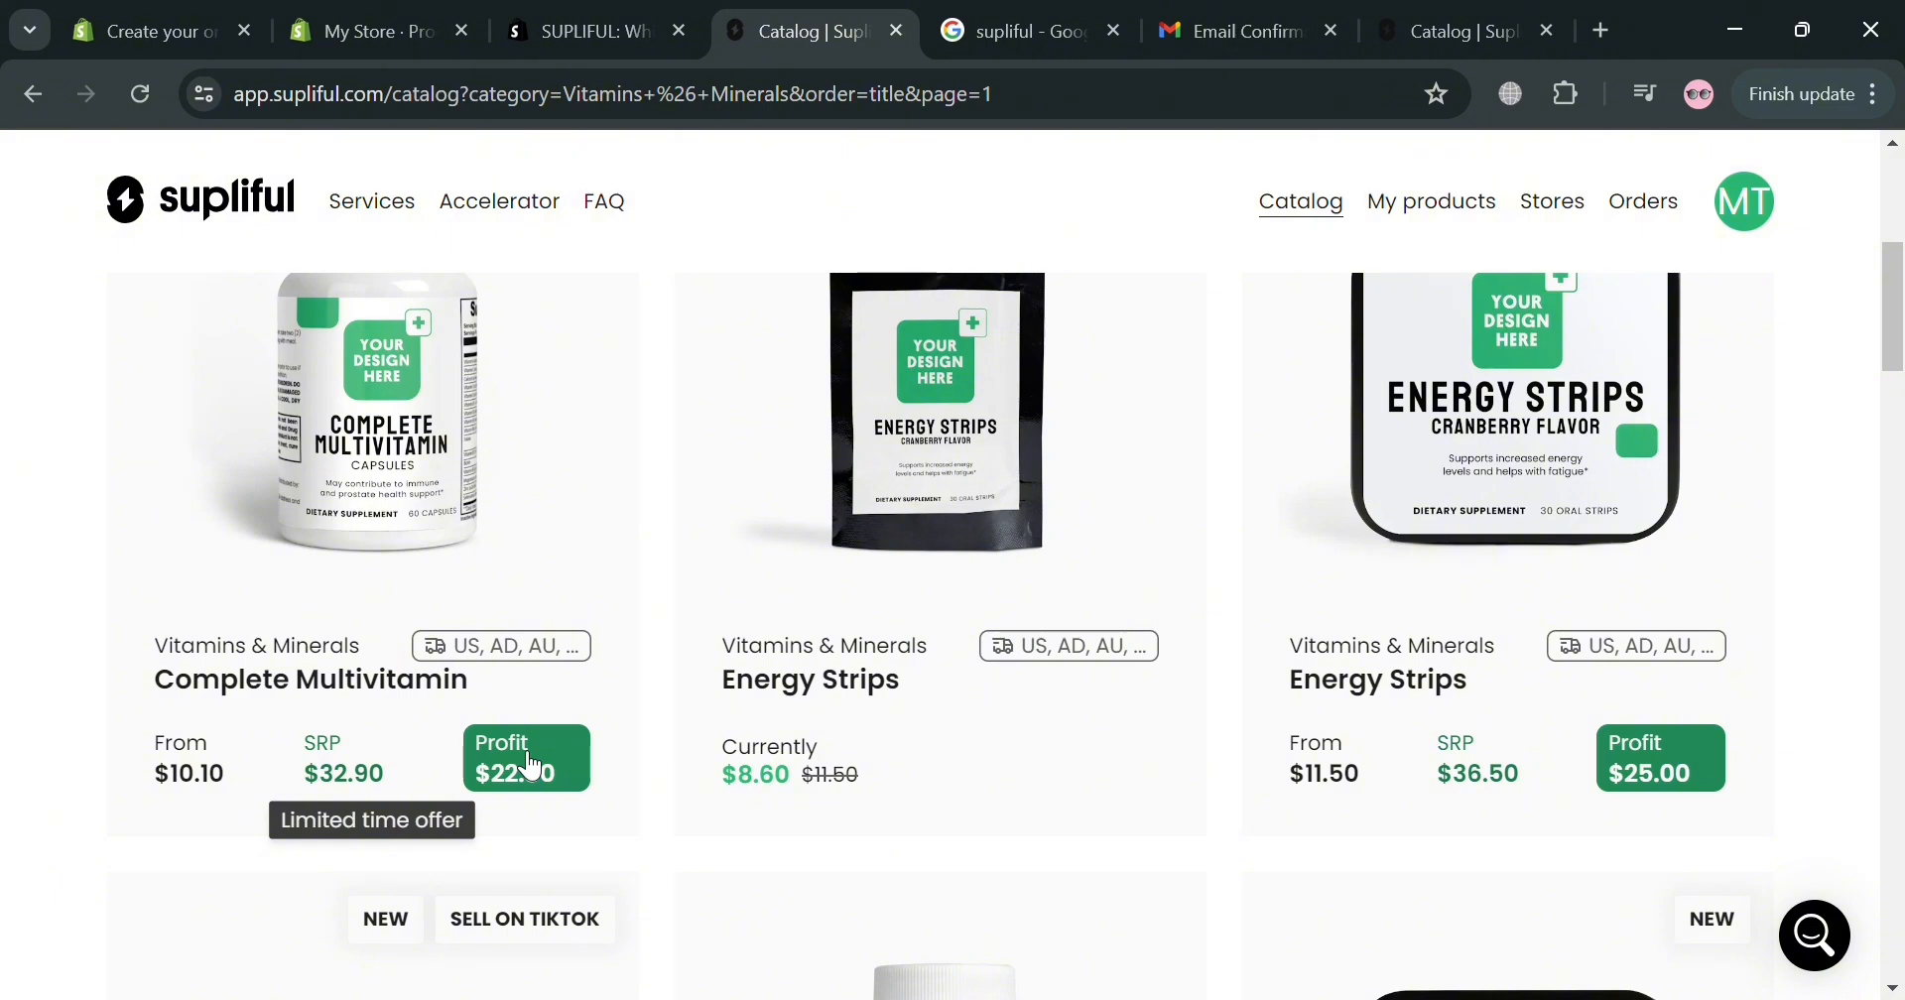
Open Complete Multivitamin and review its $10.10 cost, $32.90 retail price and $22.80 profit.
click(309, 551)
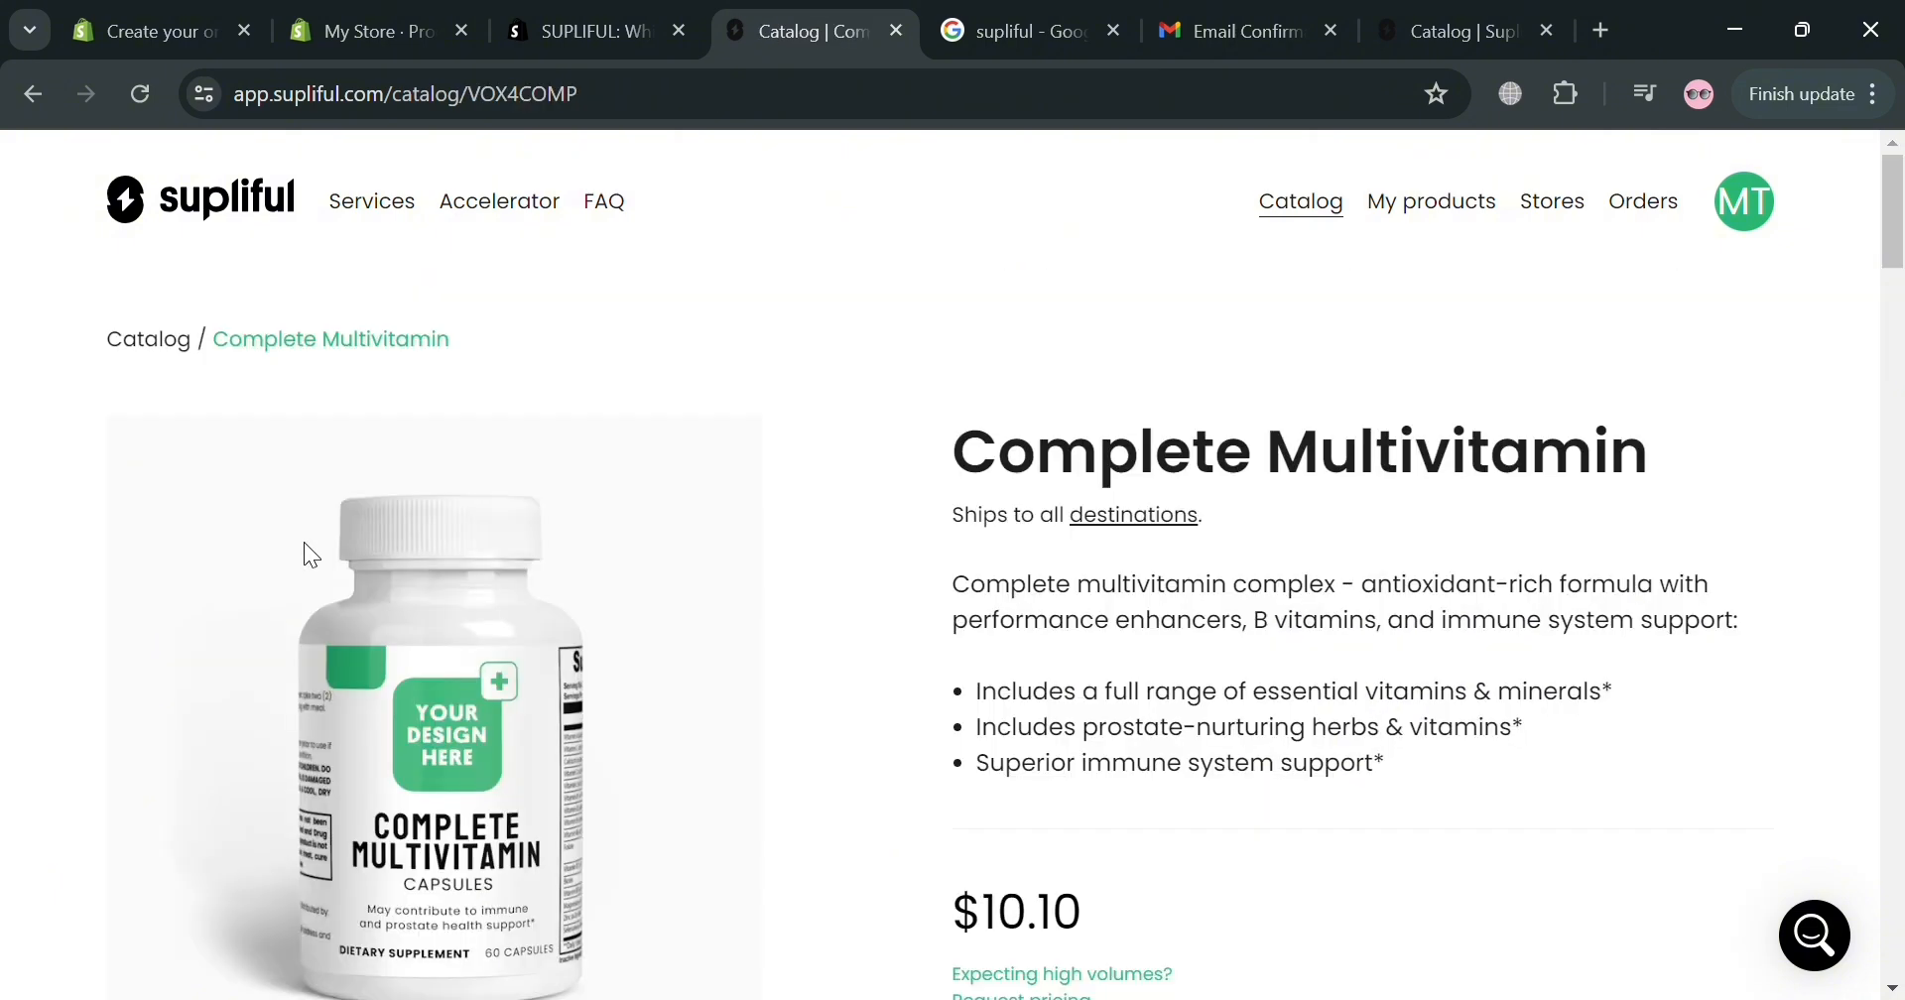
scroll(1259, 594, down, 5)
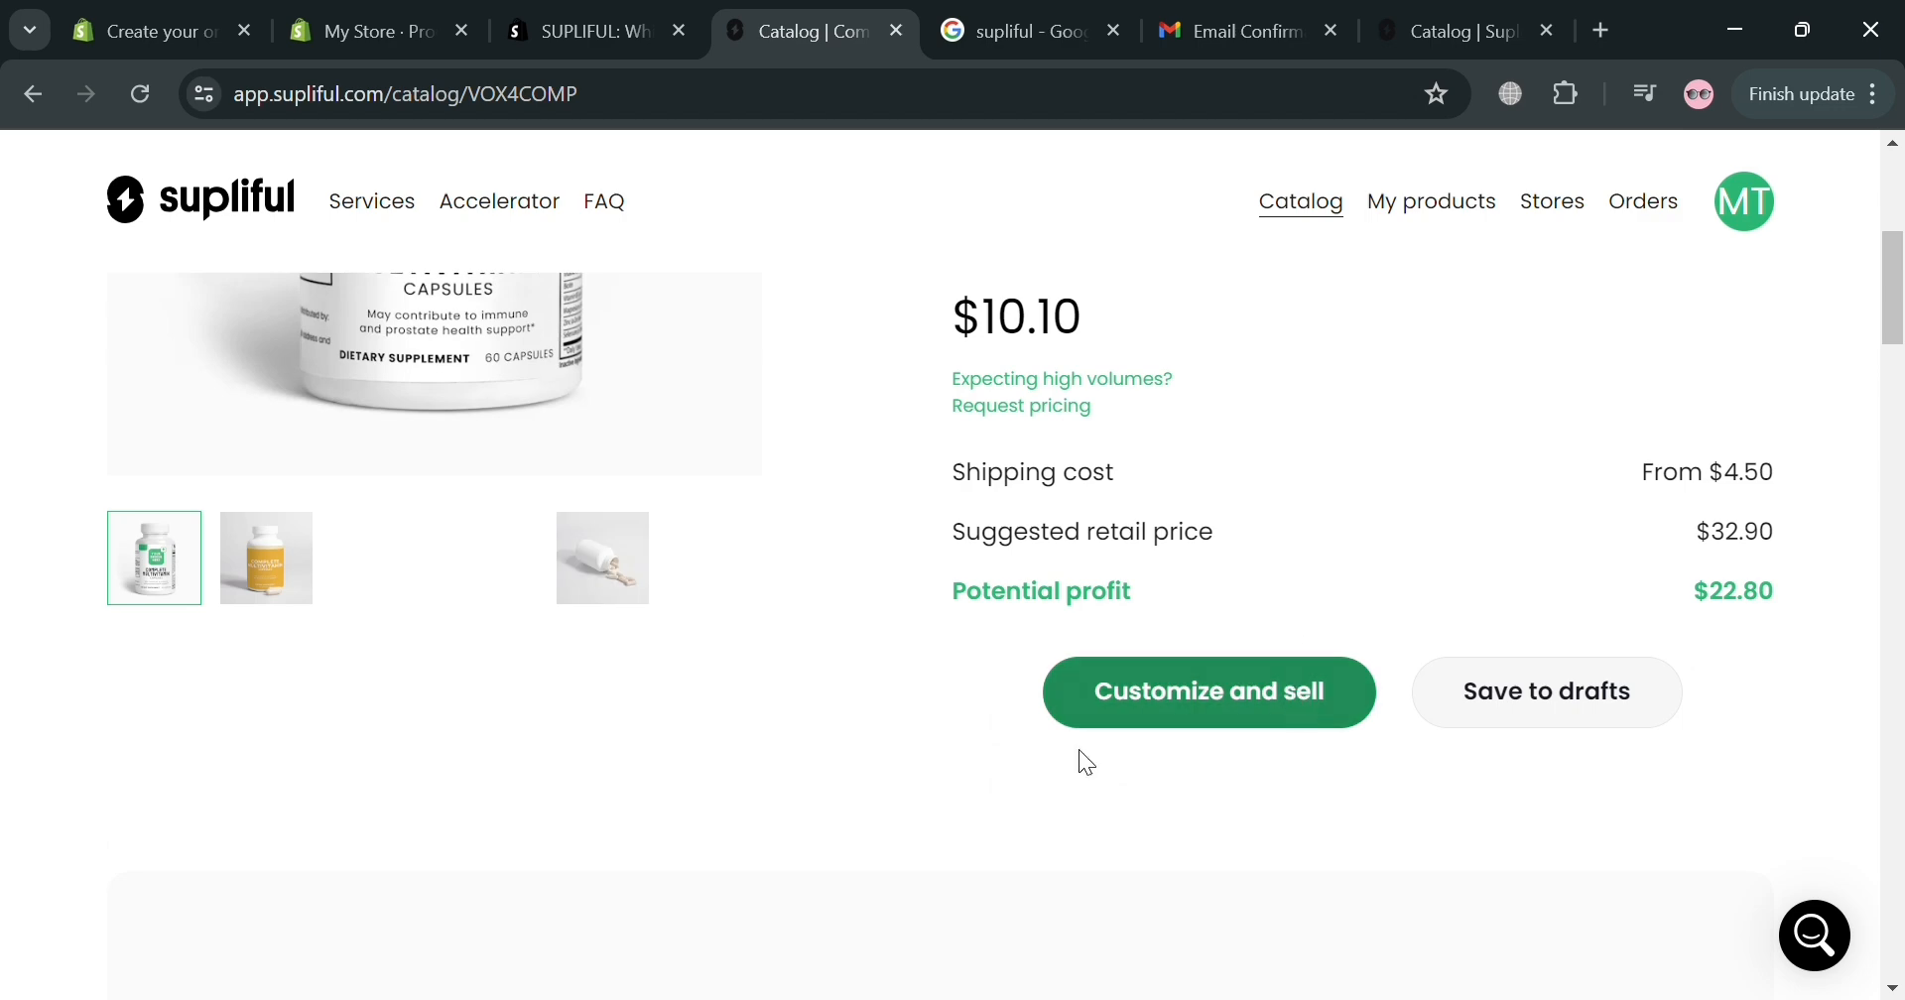
scroll(862, 782, up, 3)
scroll(854, 767, up, 3)
scroll(567, 837, down, 3)
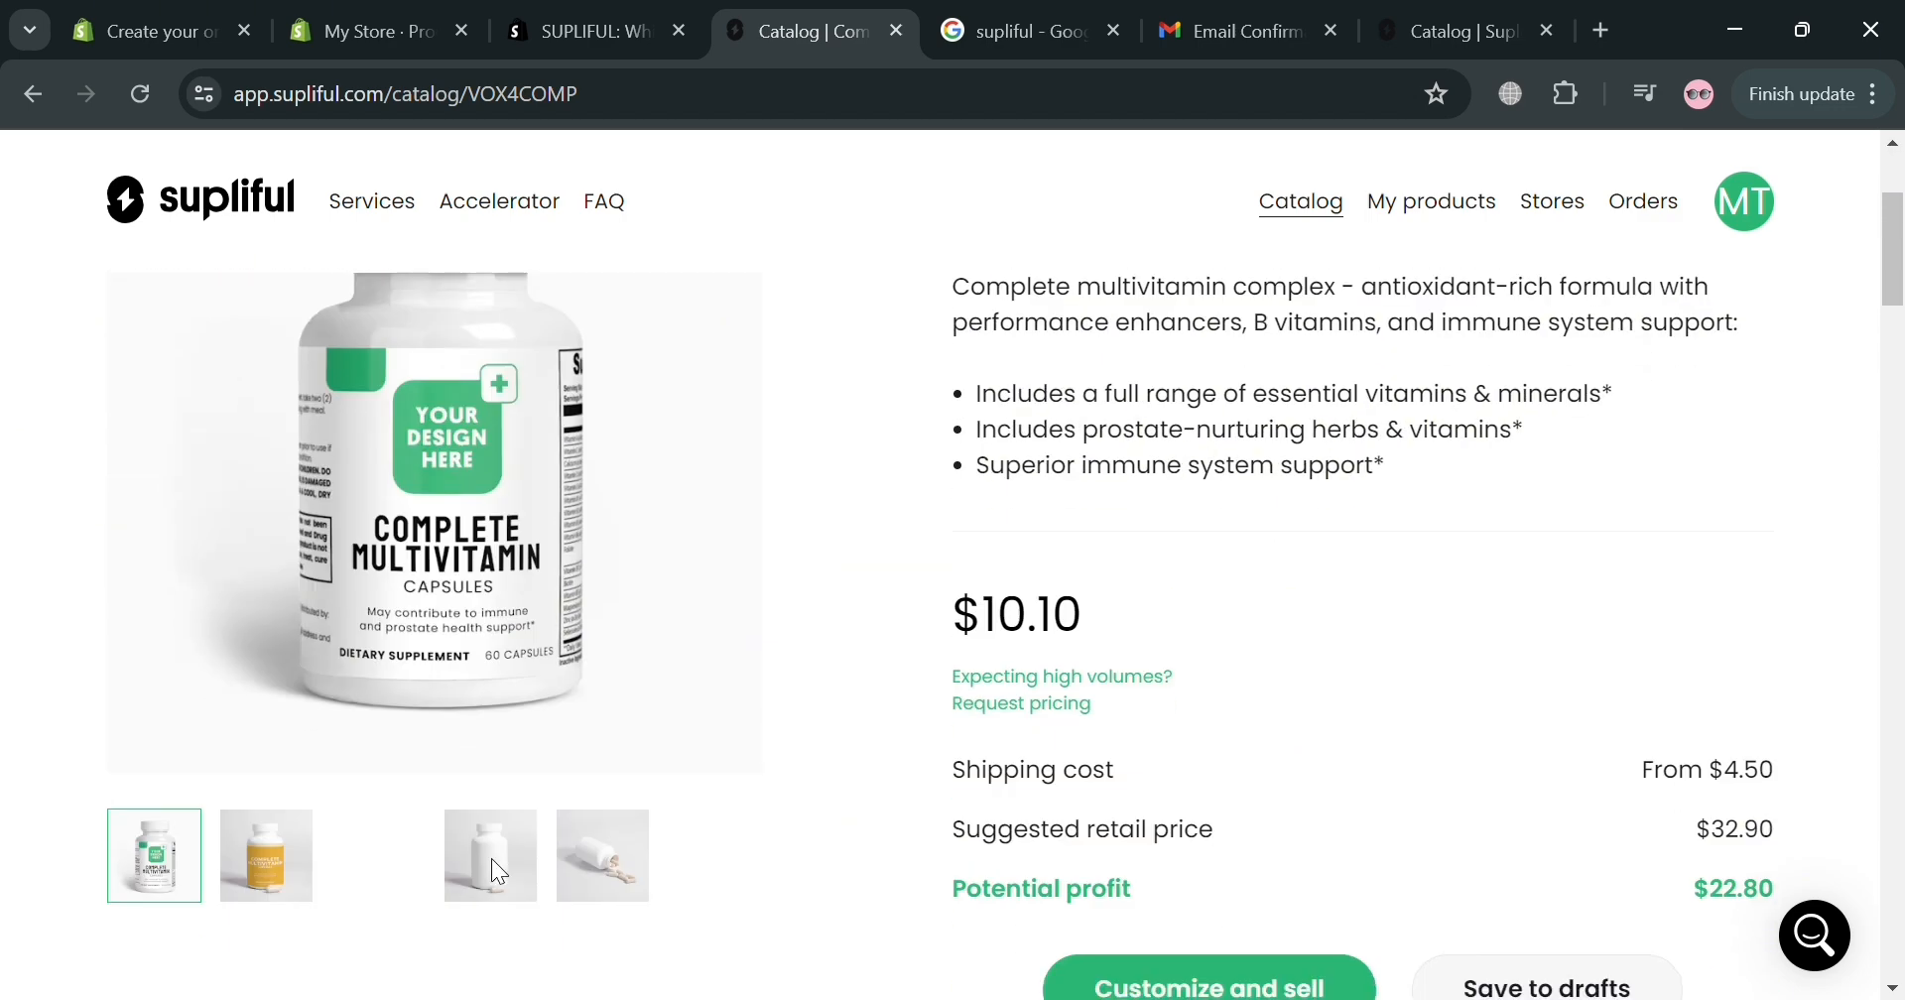
scroll(1379, 480, up, 3)
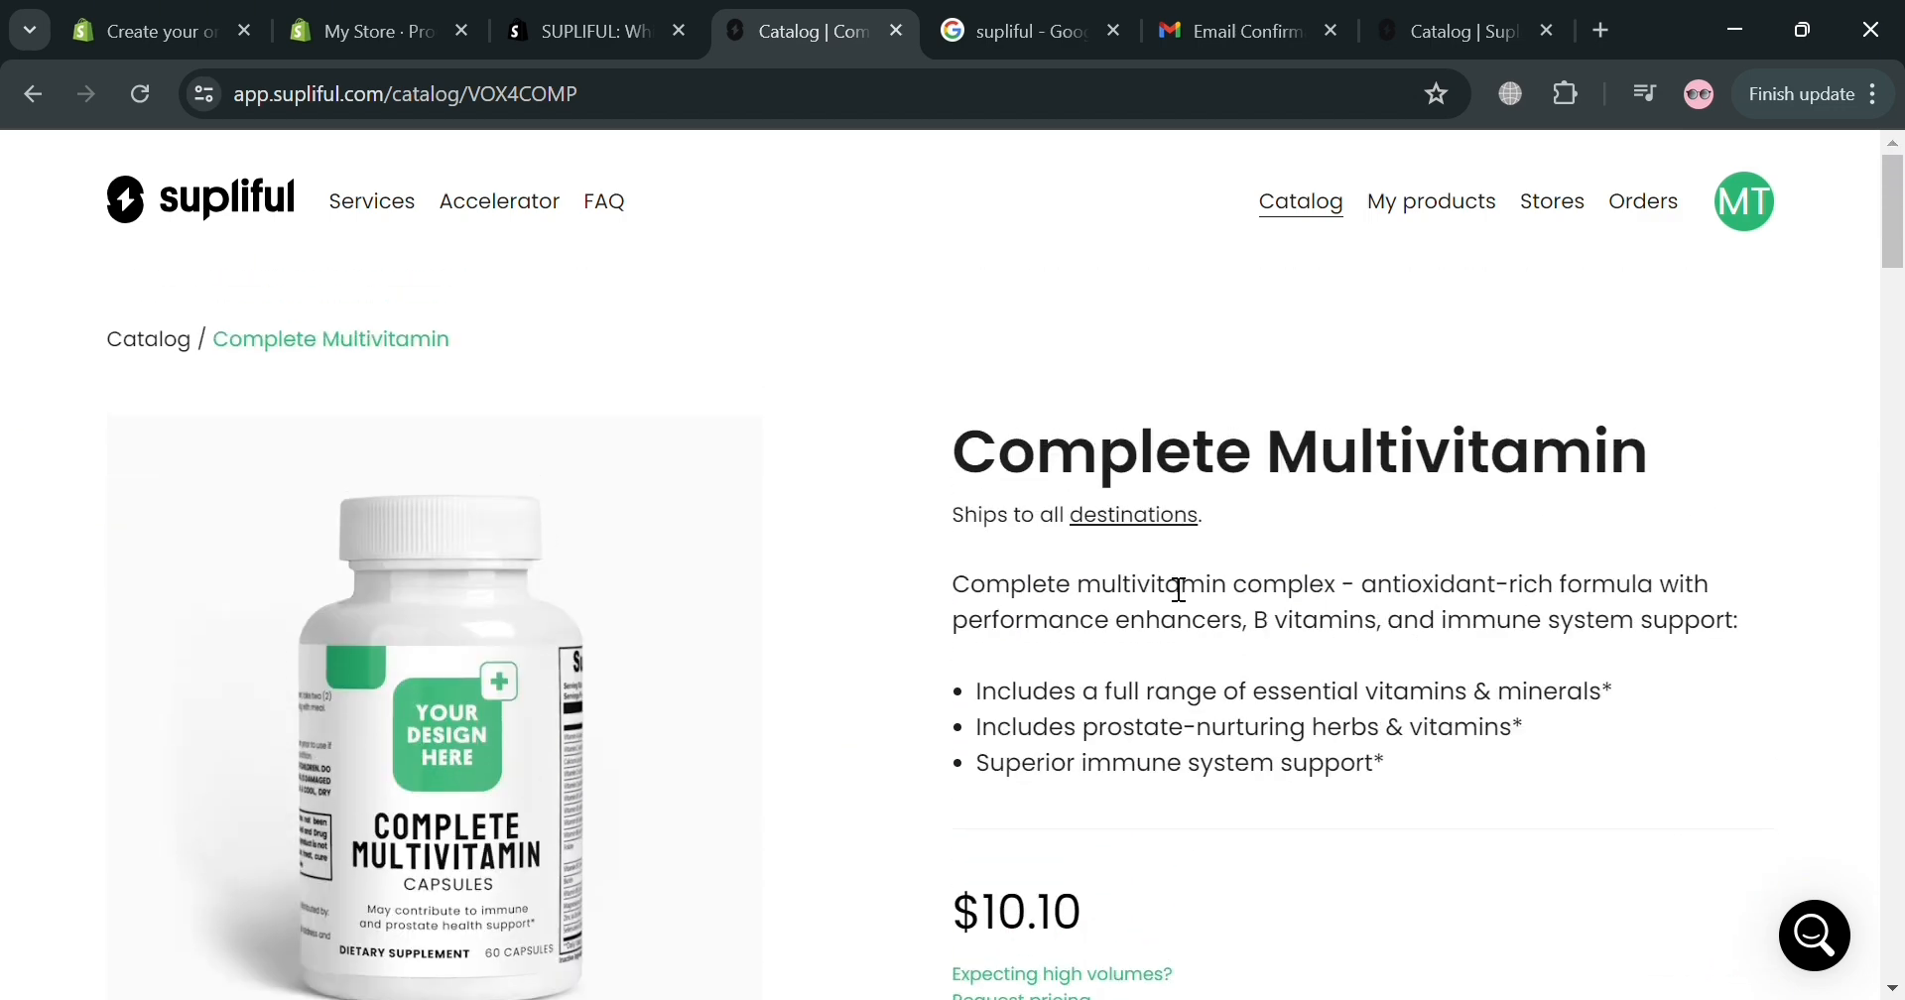
scroll(1259, 697, down, 5)
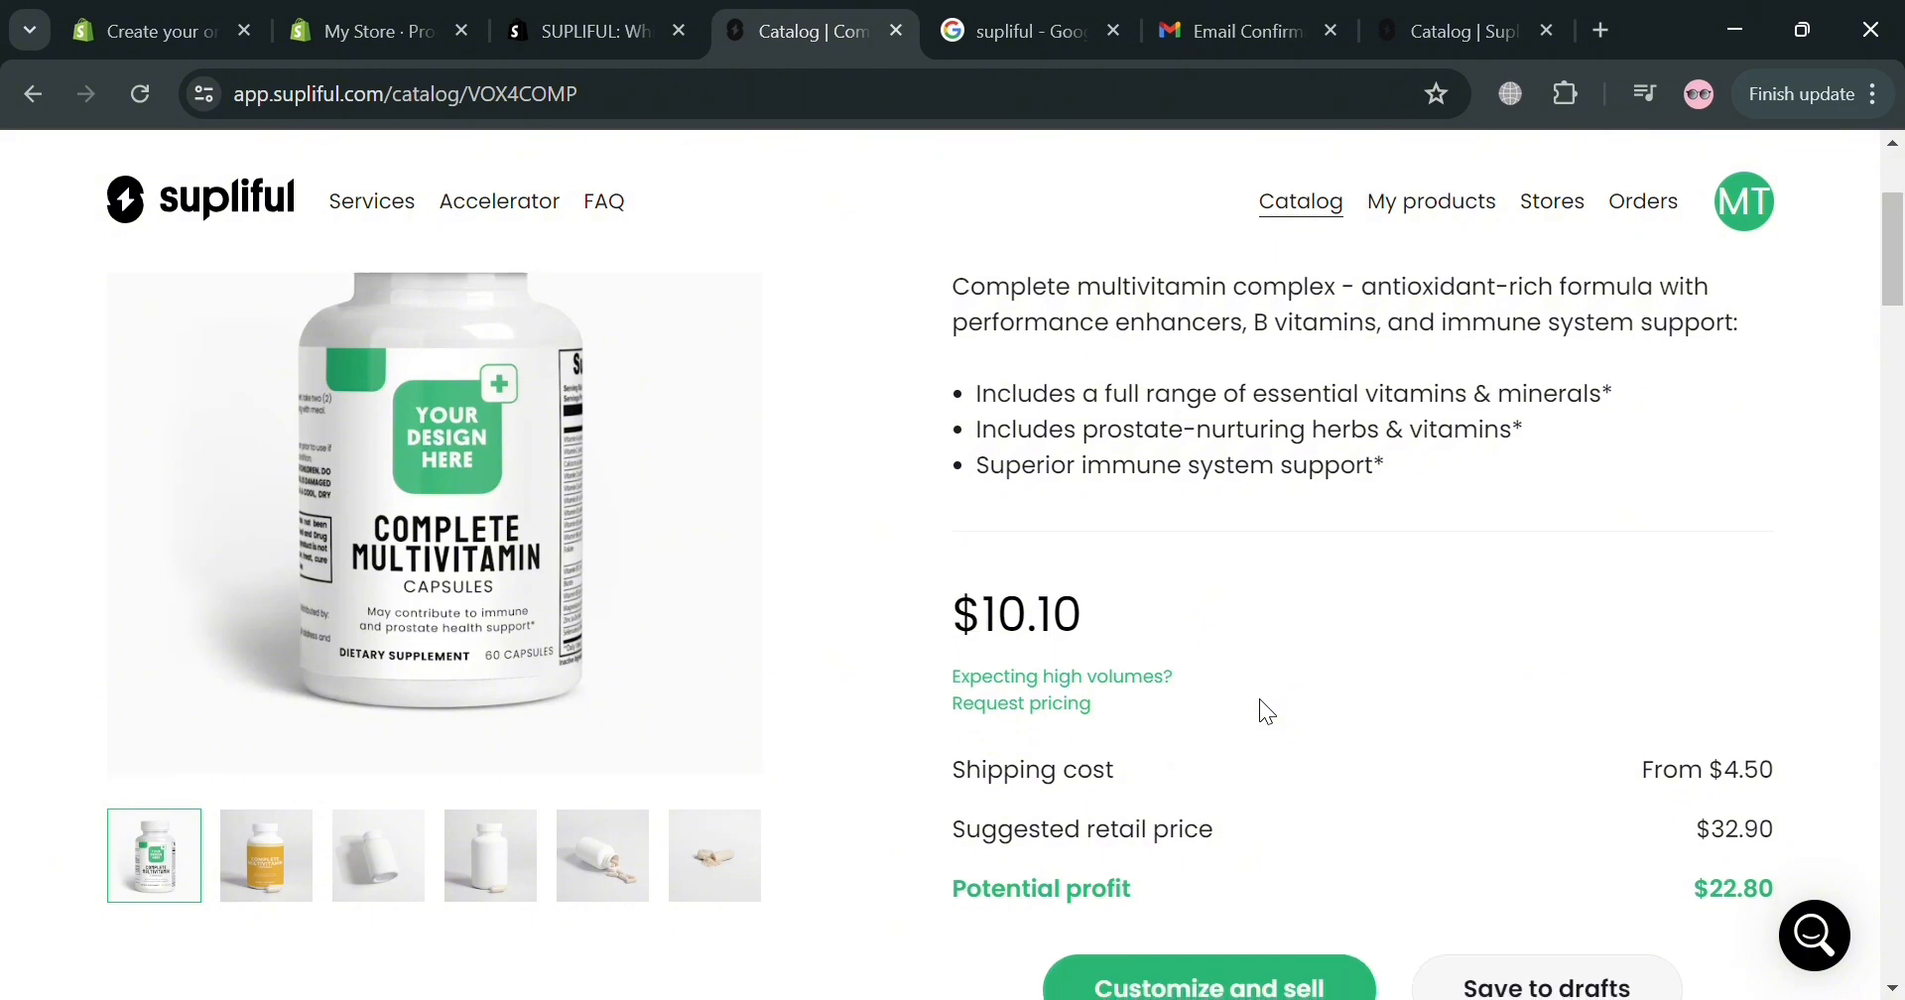
scroll(1295, 699, down, 1)
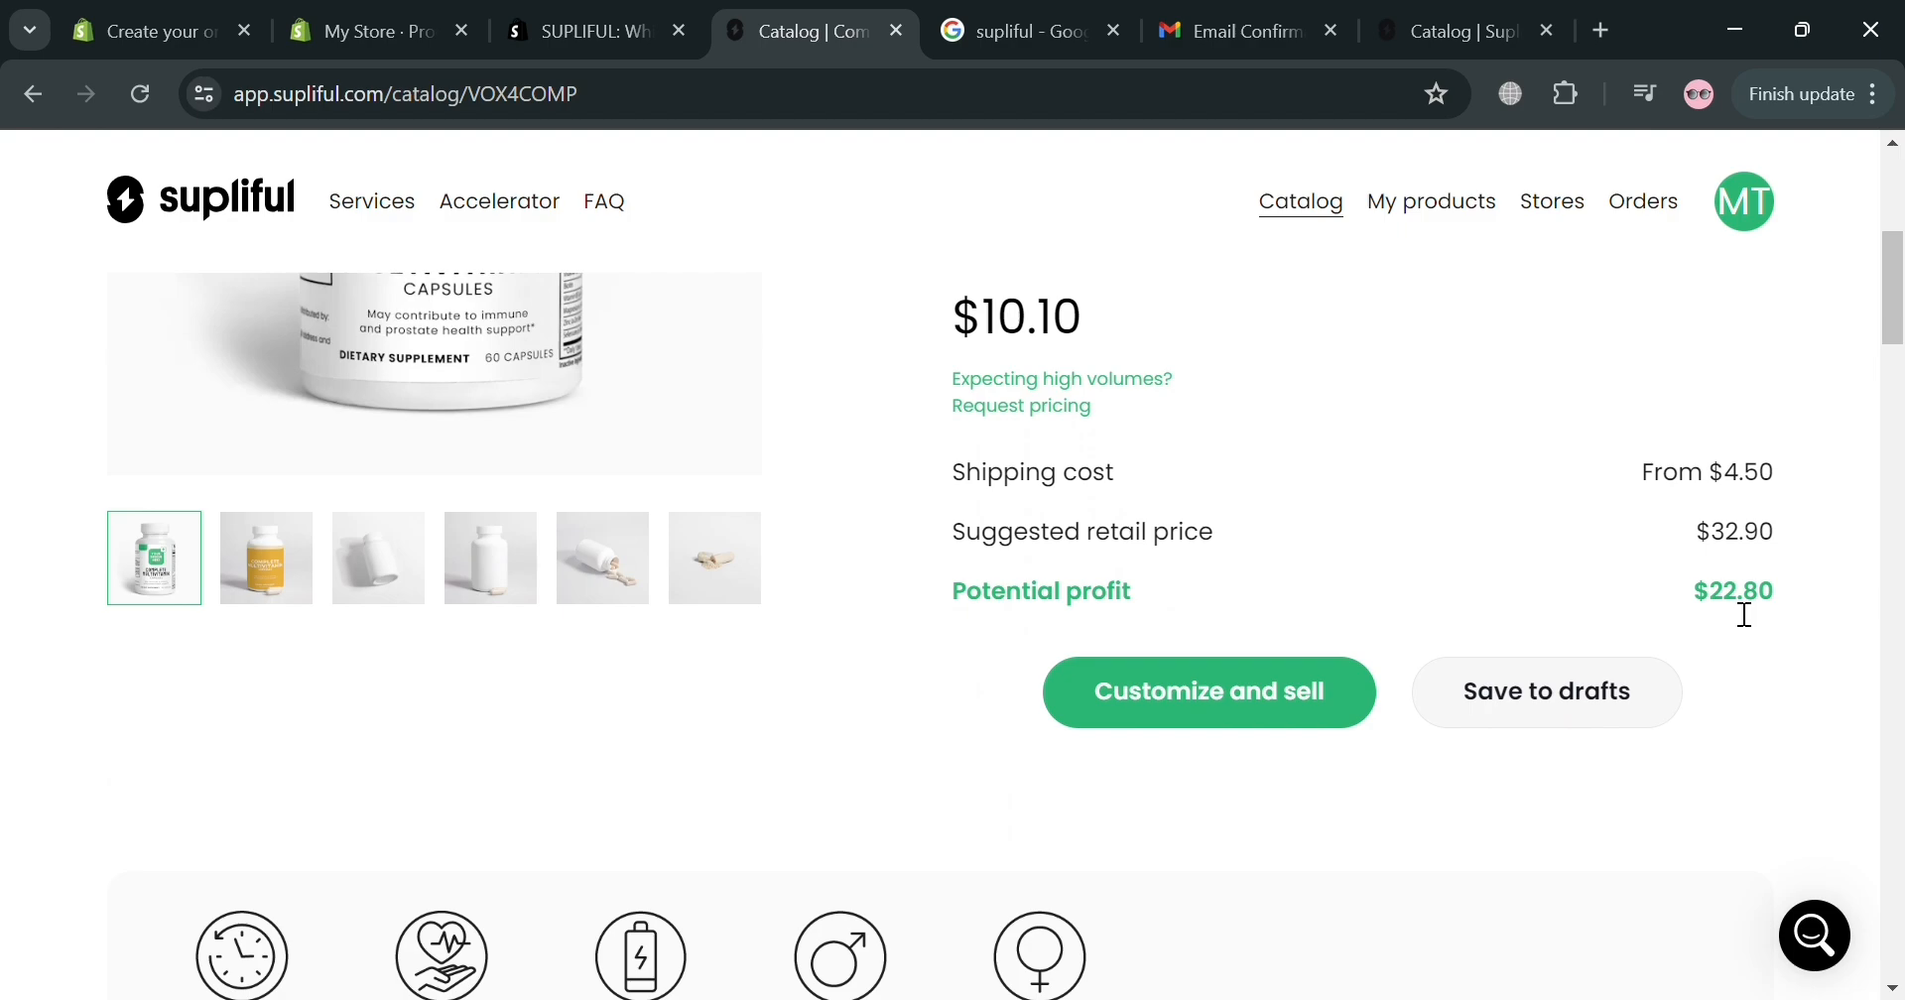
scroll(1438, 694, down, 12)
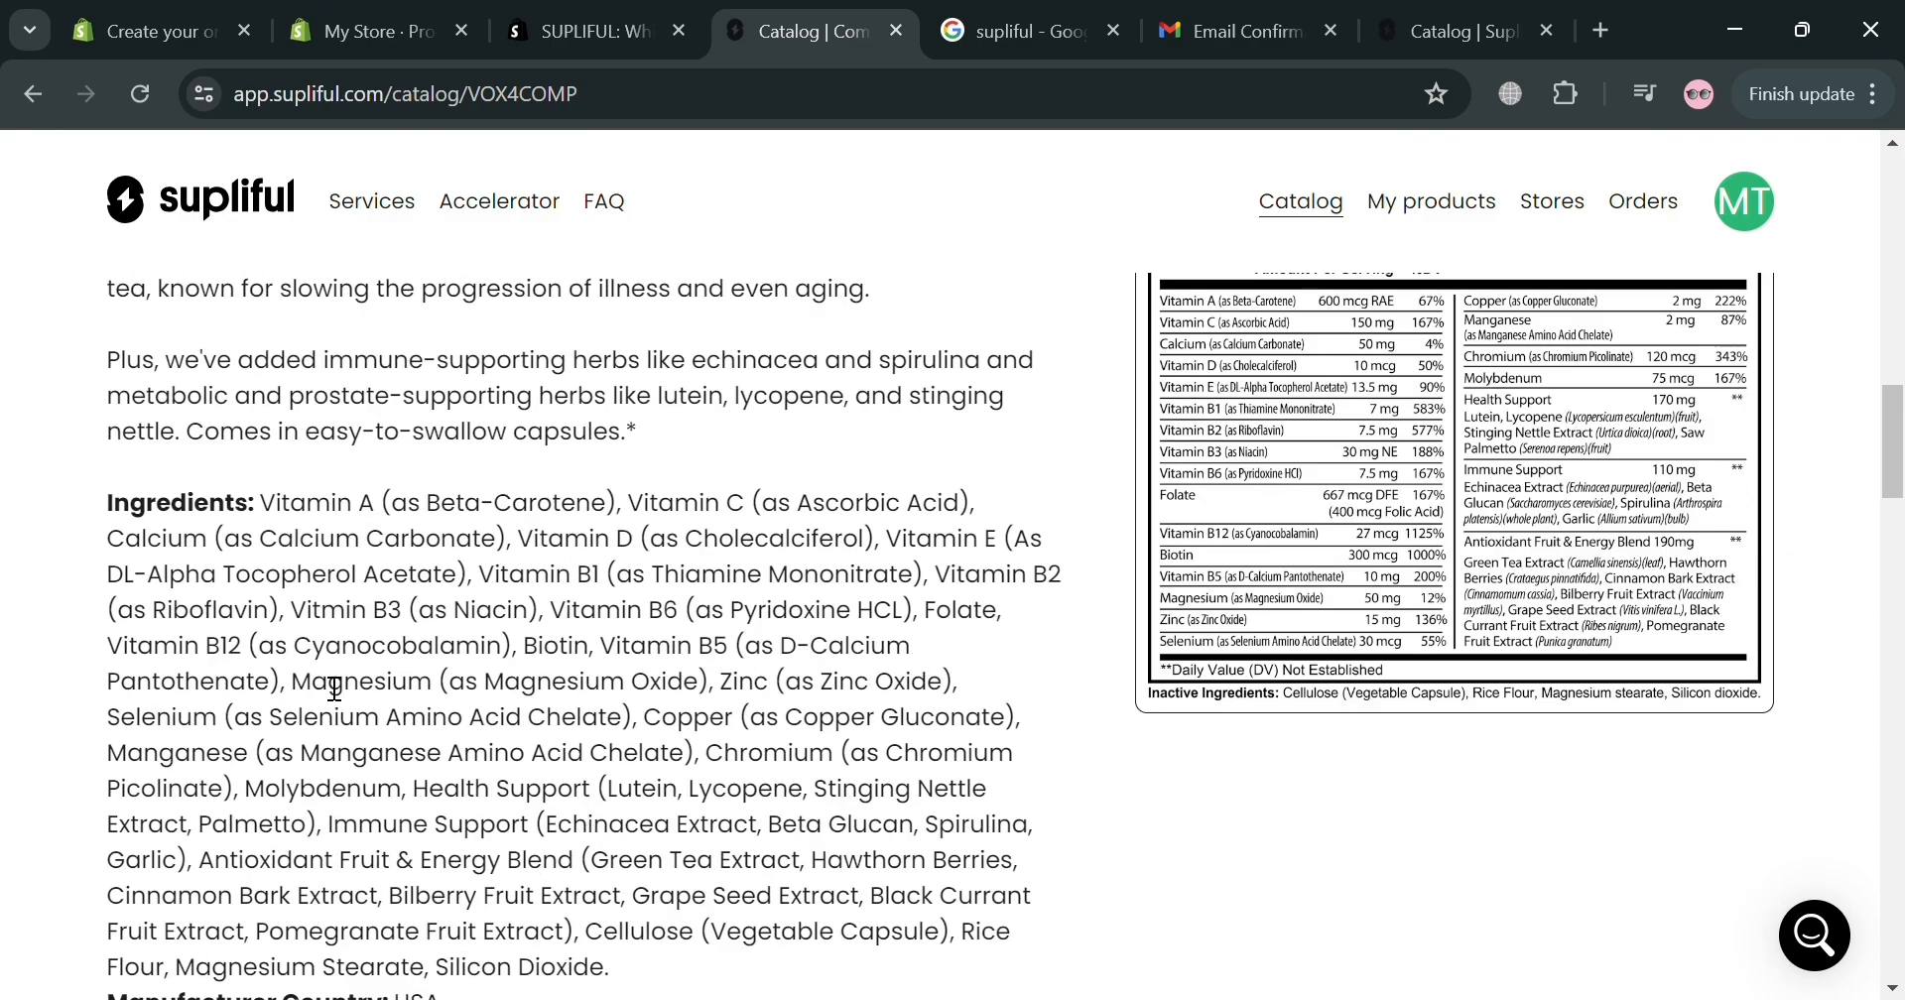
Look over the ingredients list and Supplement Facts further down the page.
drag(103, 450, 705, 873)
click(729, 855)
scroll(731, 854, down, 6)
scroll(732, 845, down, 2)
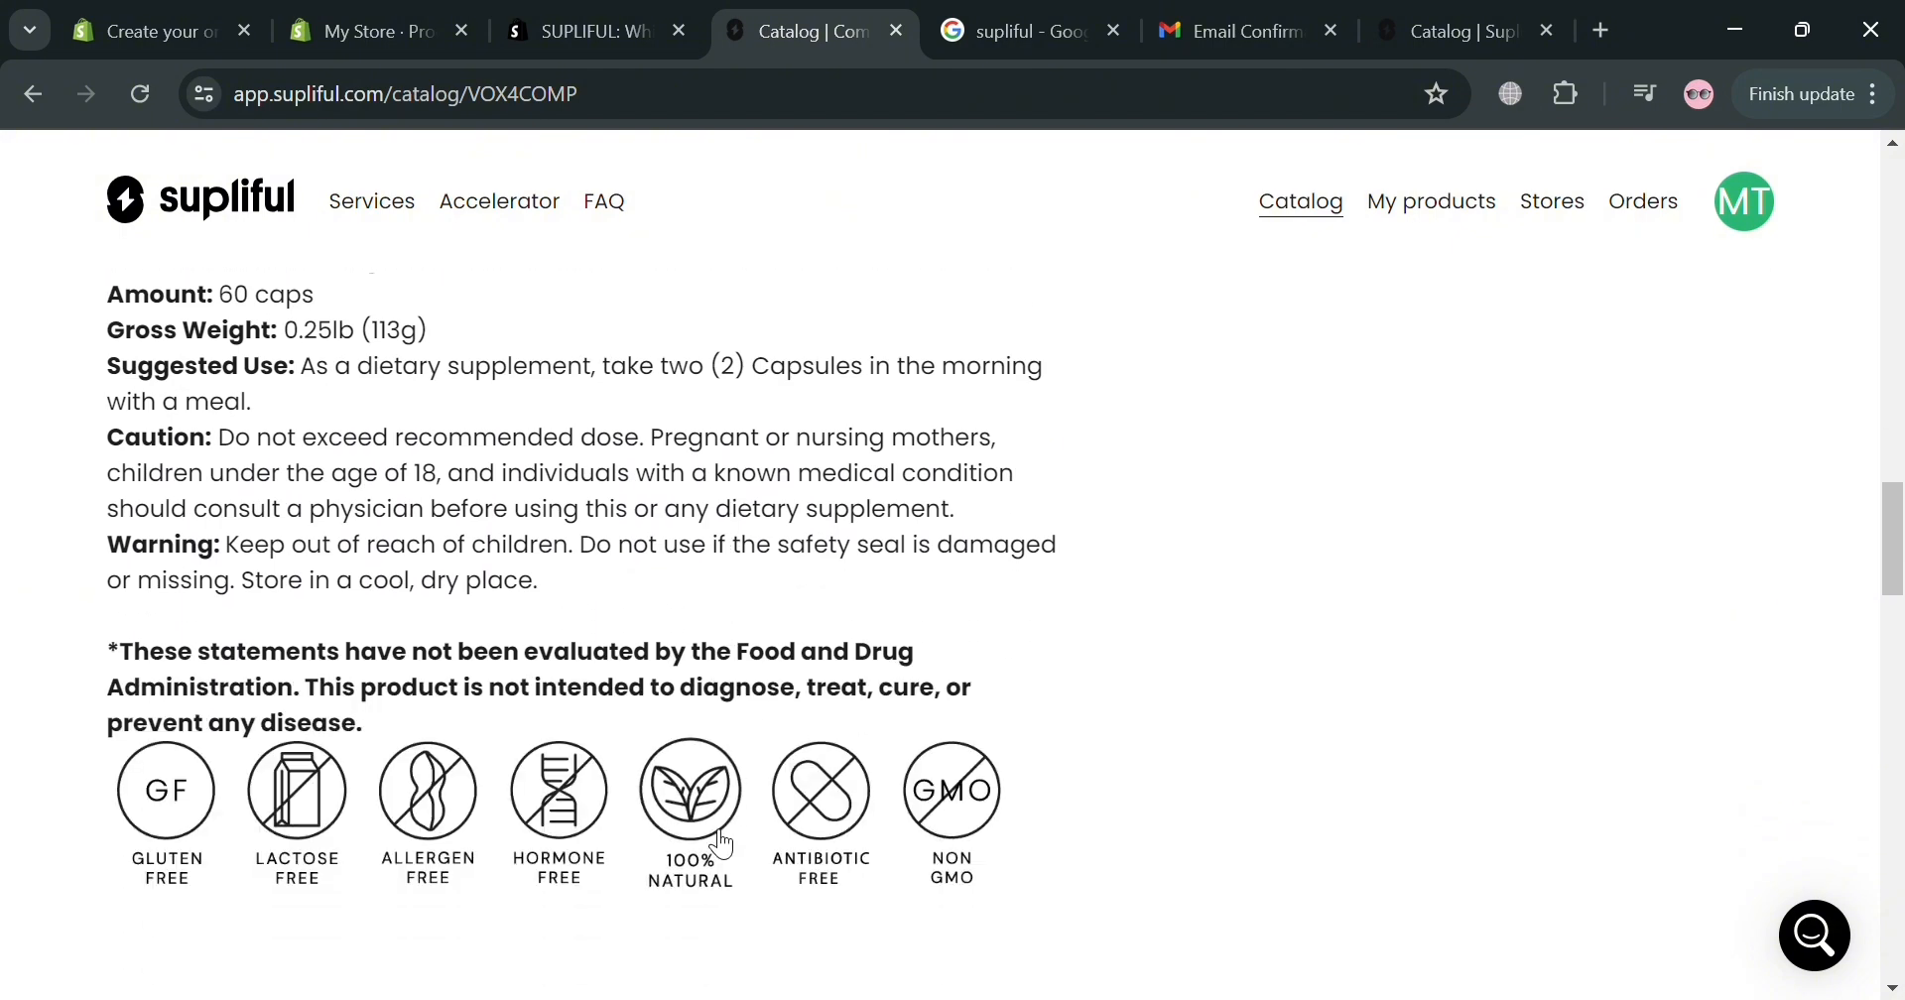
scroll(617, 853, down, 5)
scroll(615, 853, up, 10)
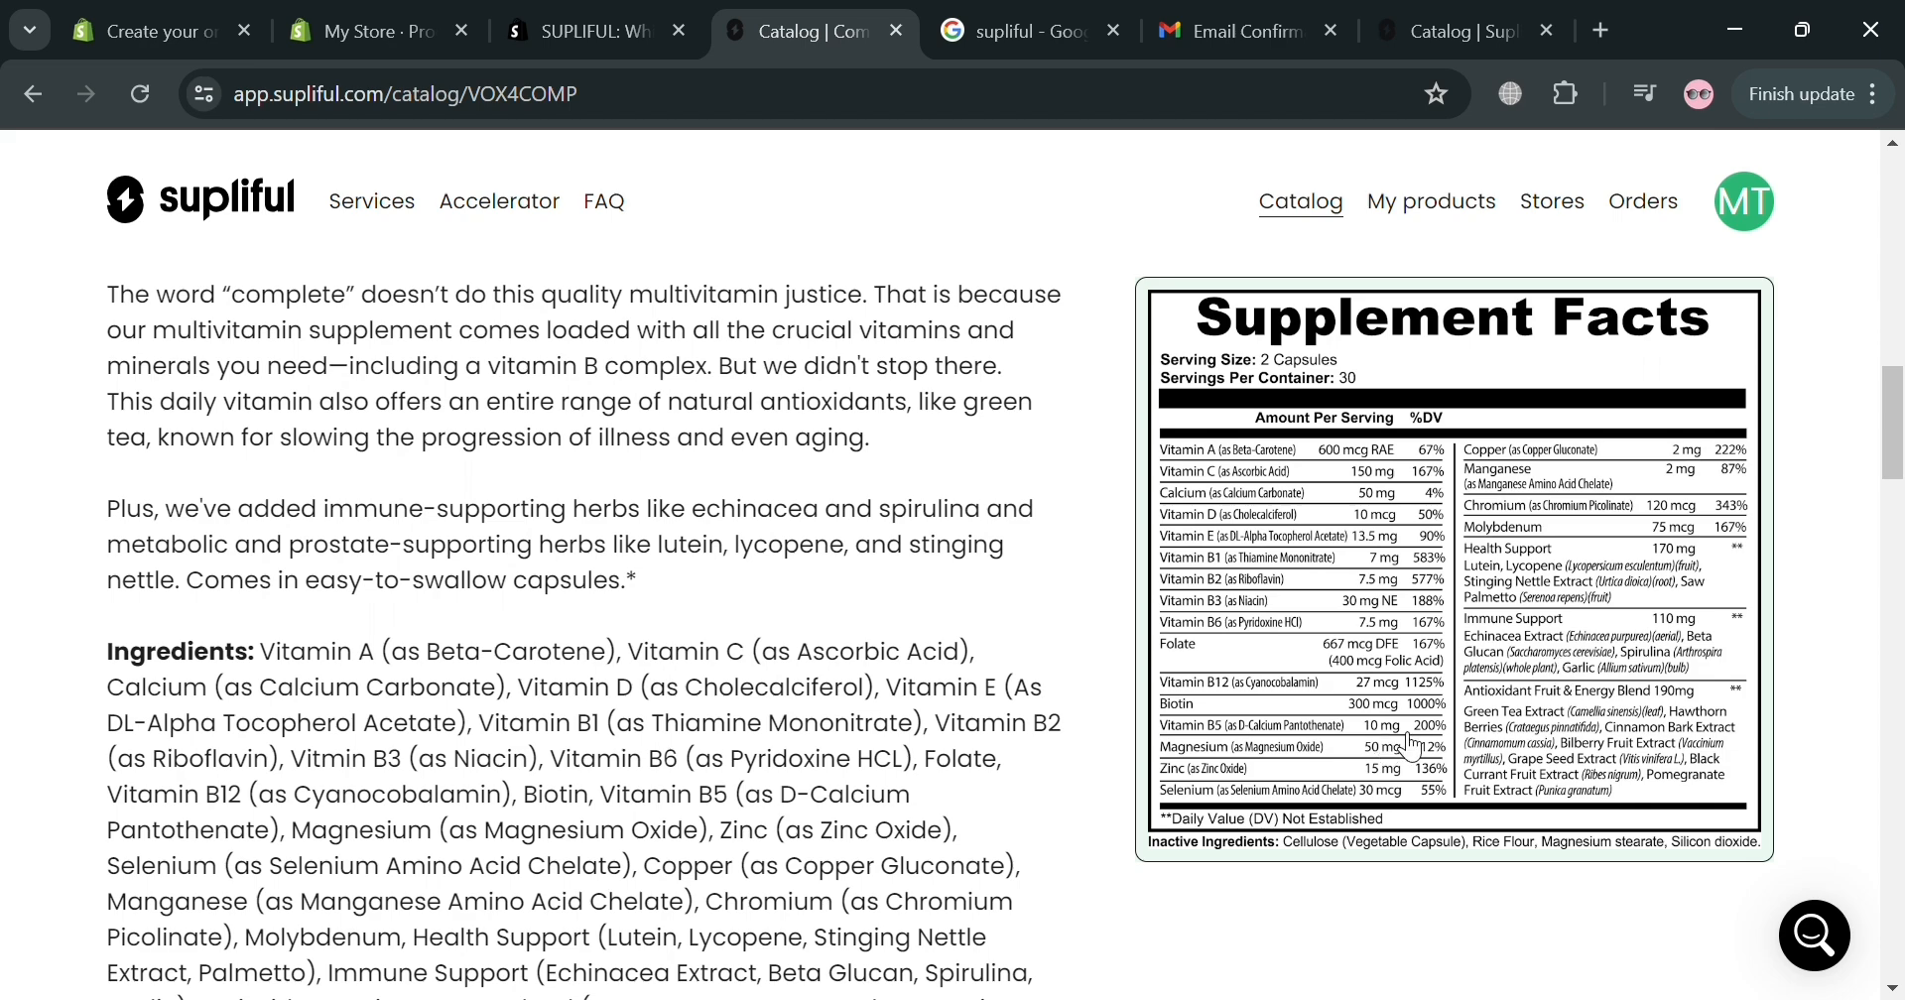
scroll(1033, 982, up, 7)
scroll(909, 886, up, 7)
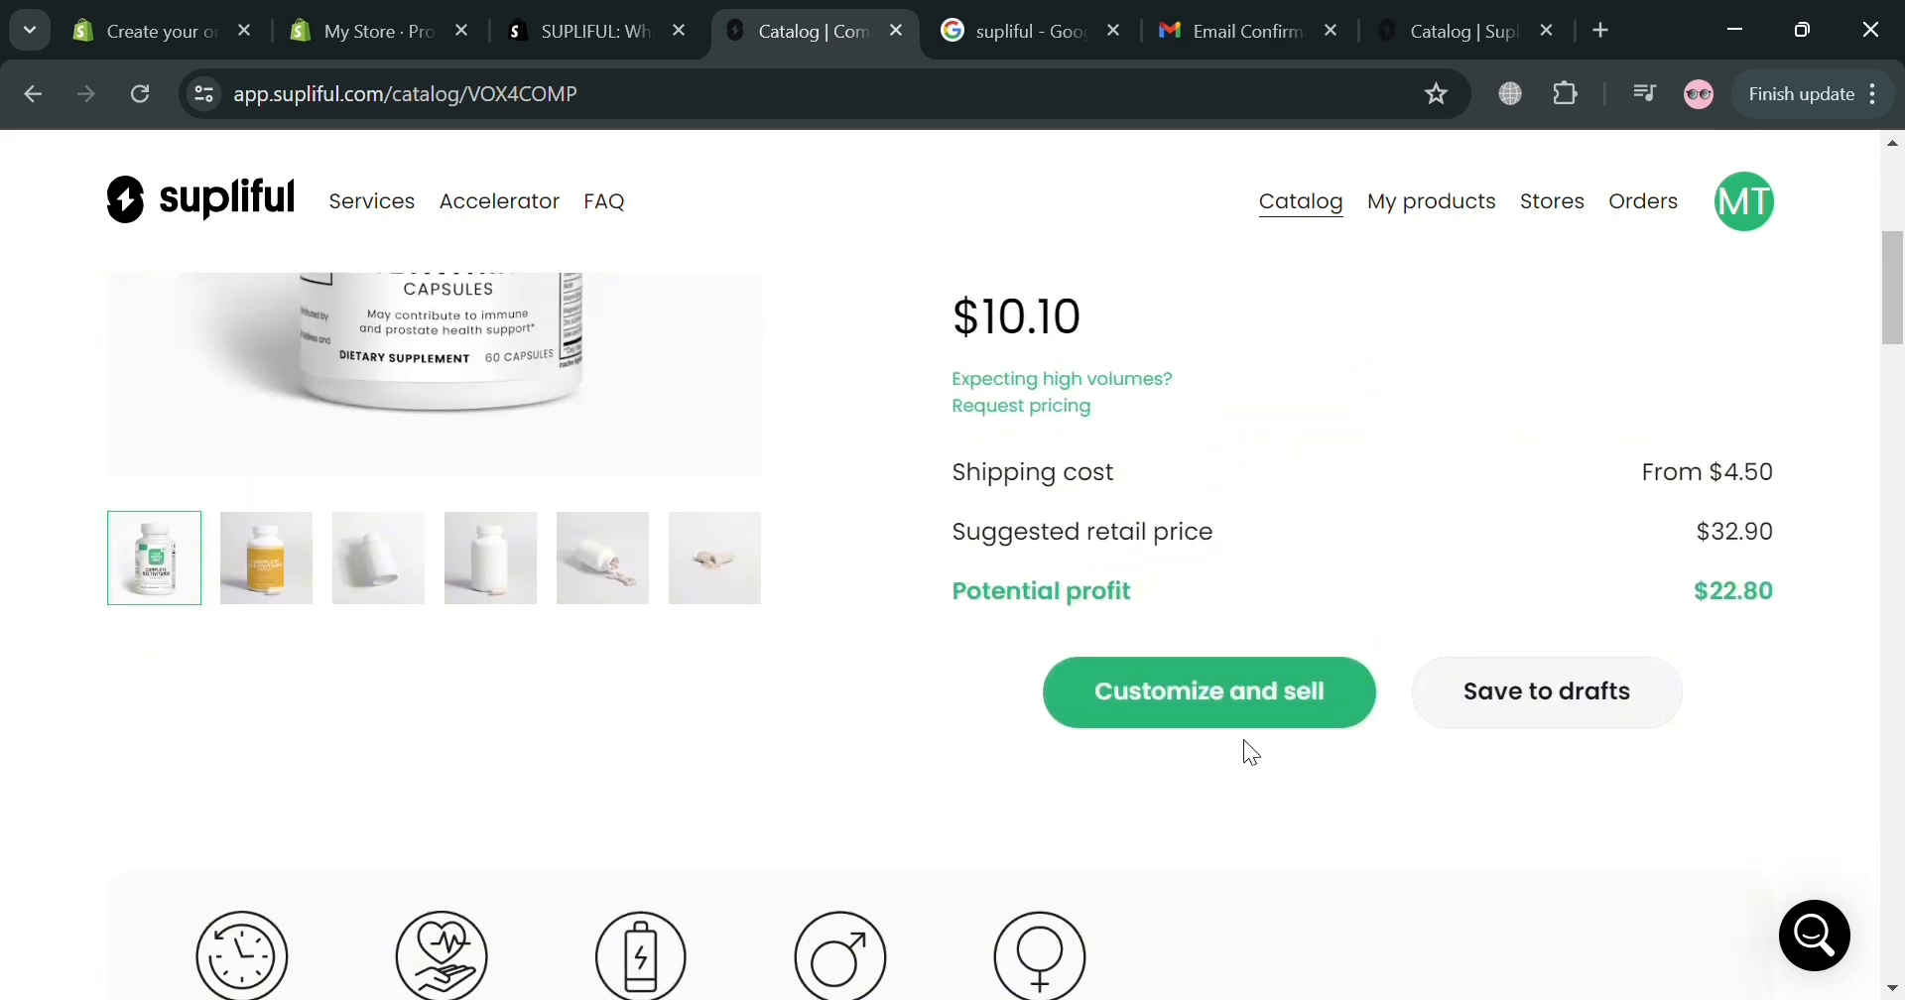
scroll(1564, 514, down, 4)
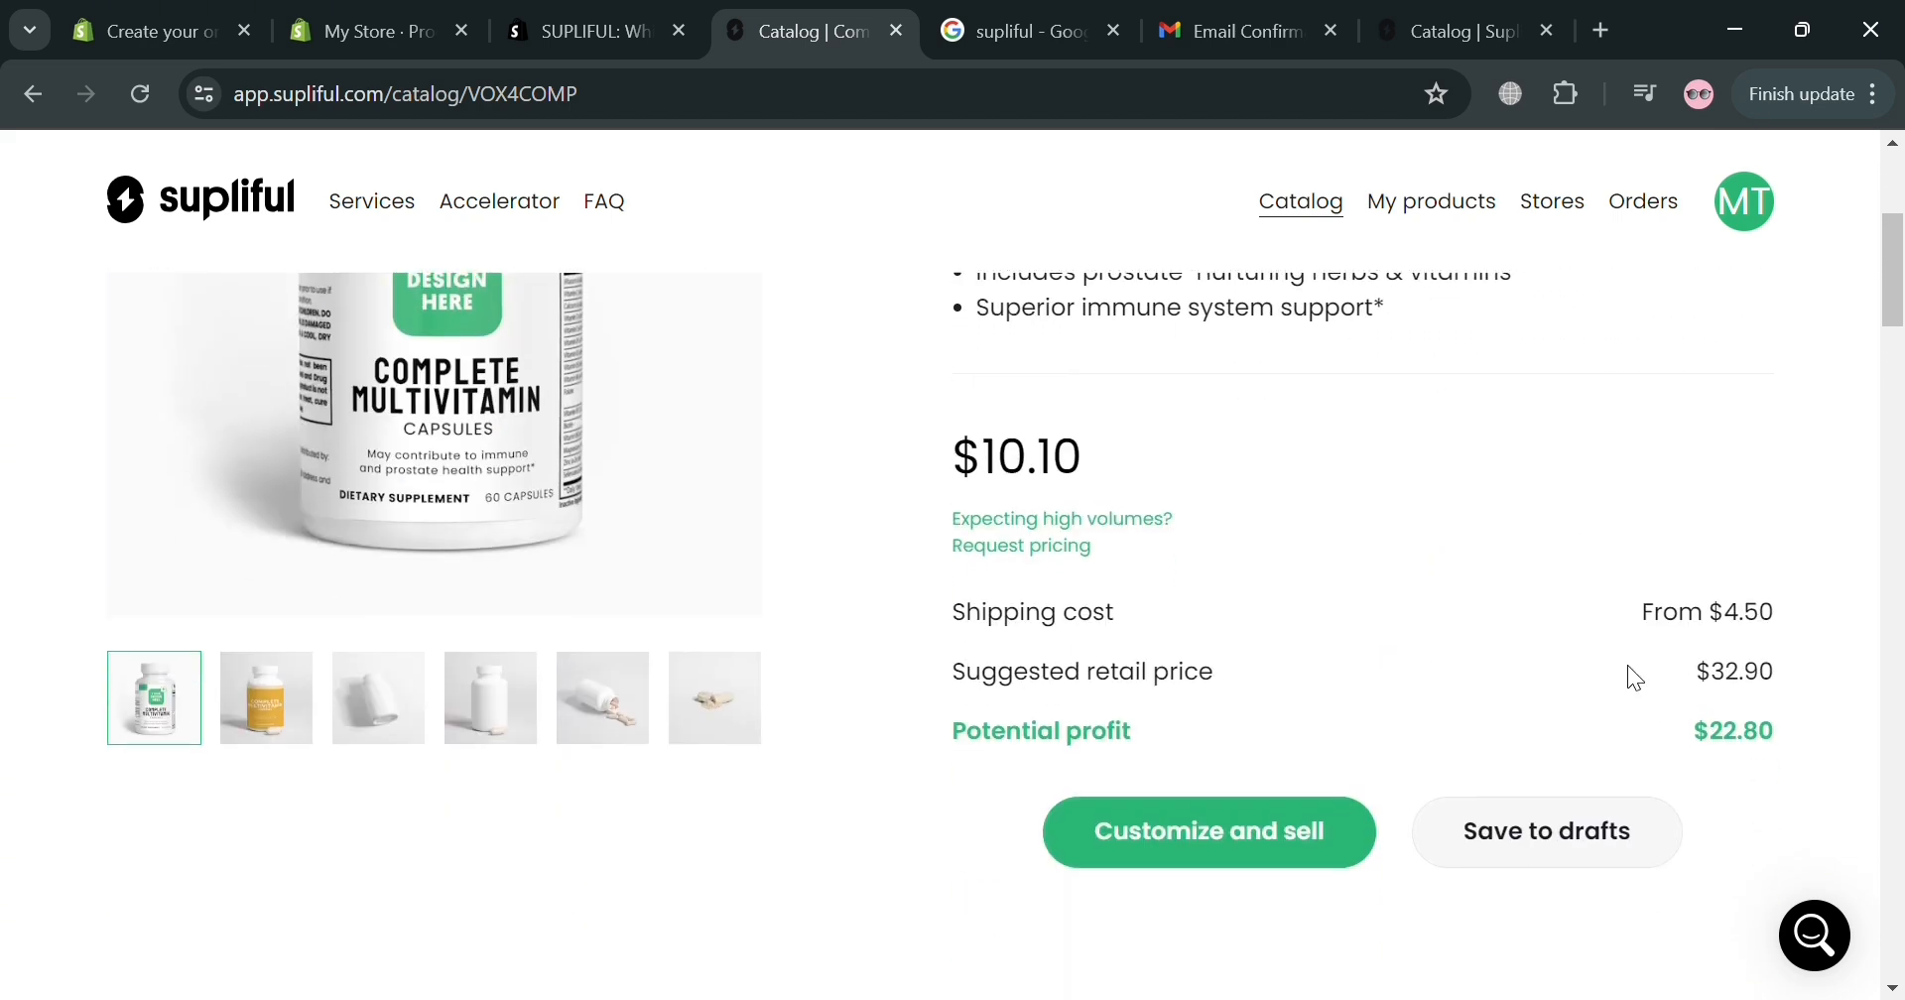
scroll(1258, 649, up, 3)
scroll(1258, 651, down, 3)
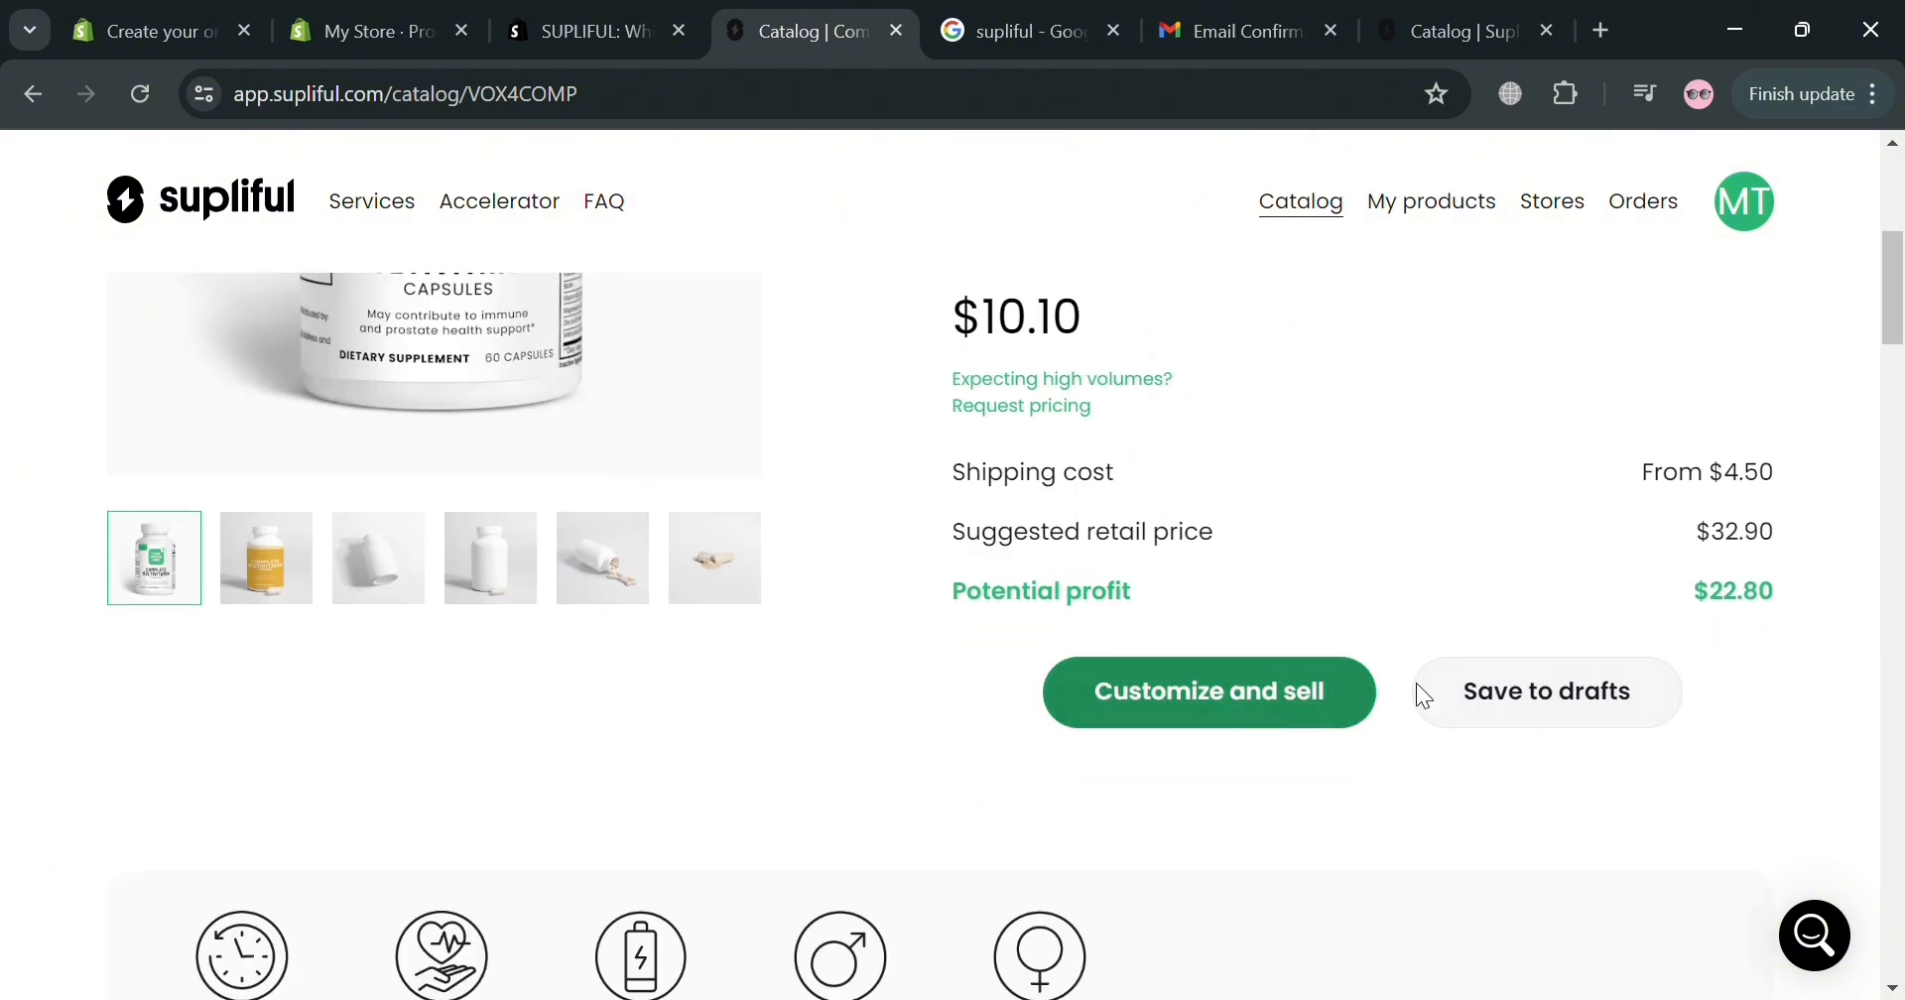
Choose Customize and sell and reach the three label steps for the 60-cap multivitamin.
click(1290, 716)
scroll(1420, 539, down, 6)
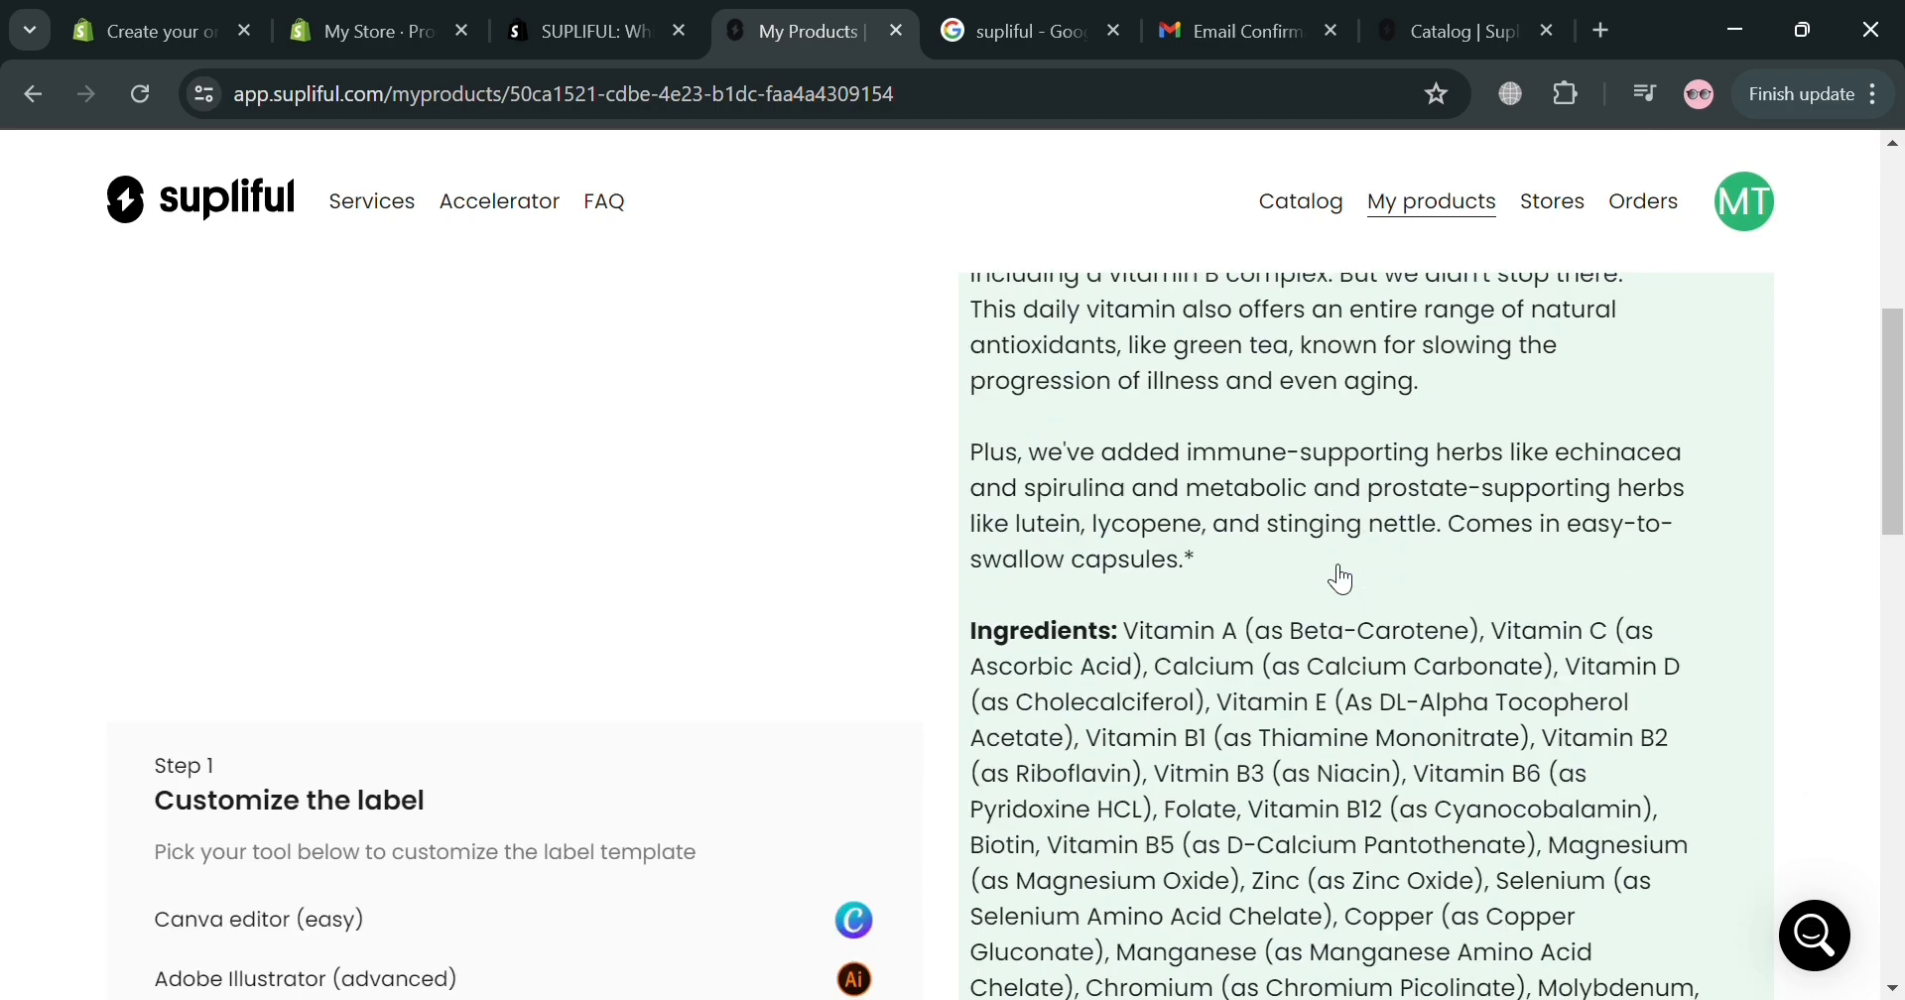
scroll(1140, 629, down, 10)
scroll(1140, 629, up, 8)
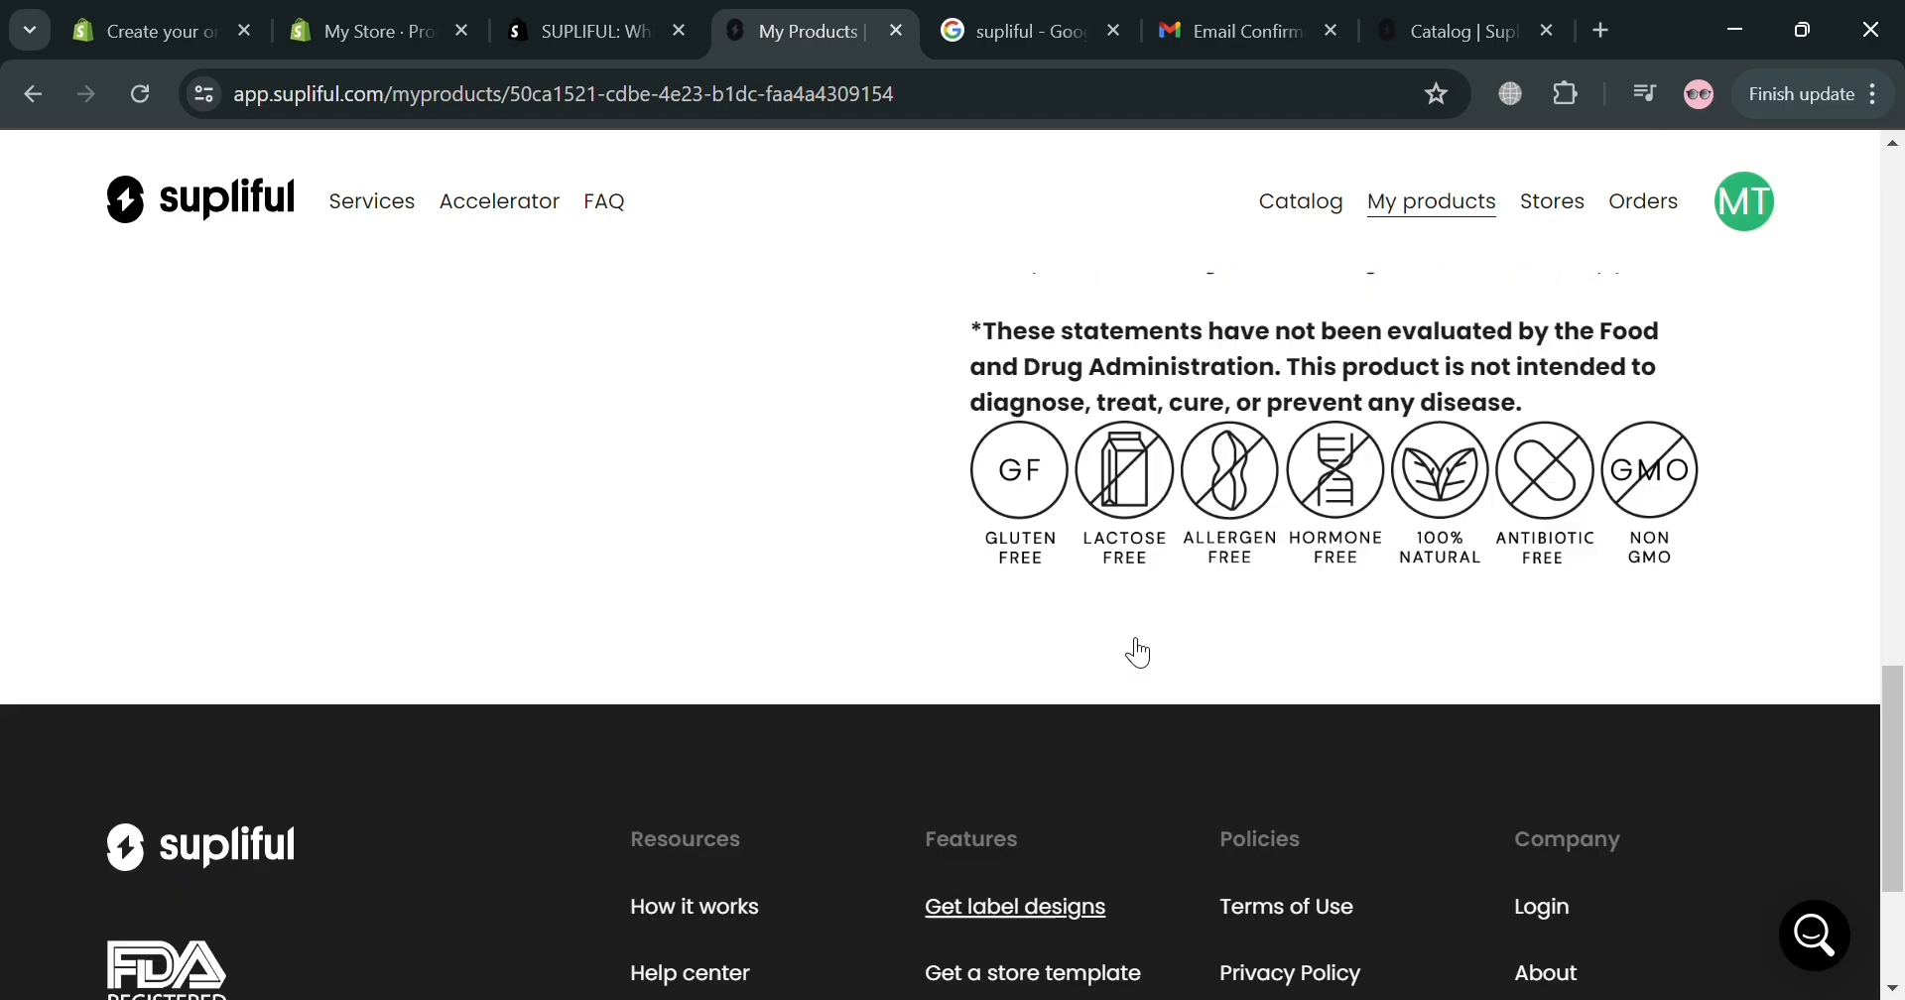
scroll(872, 753, up, 10)
scroll(723, 791, down, 5)
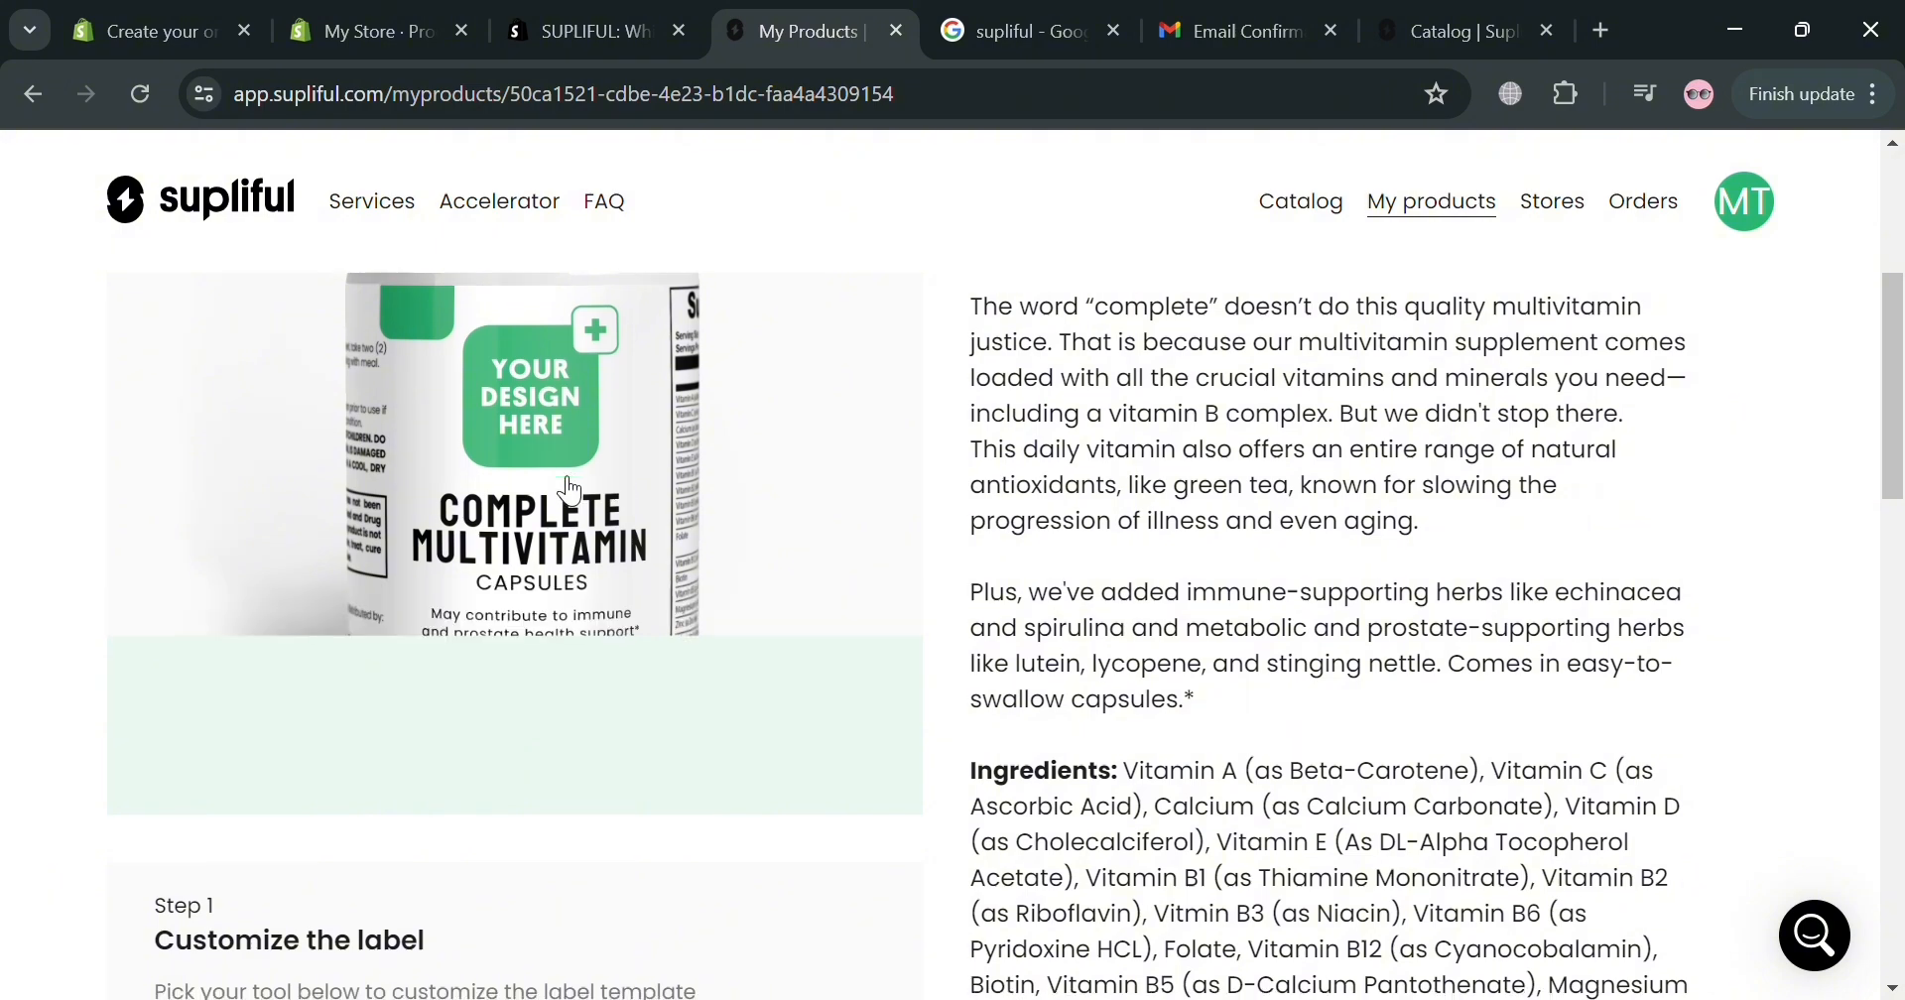
scroll(568, 492, down, 2)
scroll(568, 492, up, 2)
scroll(537, 528, down, 4)
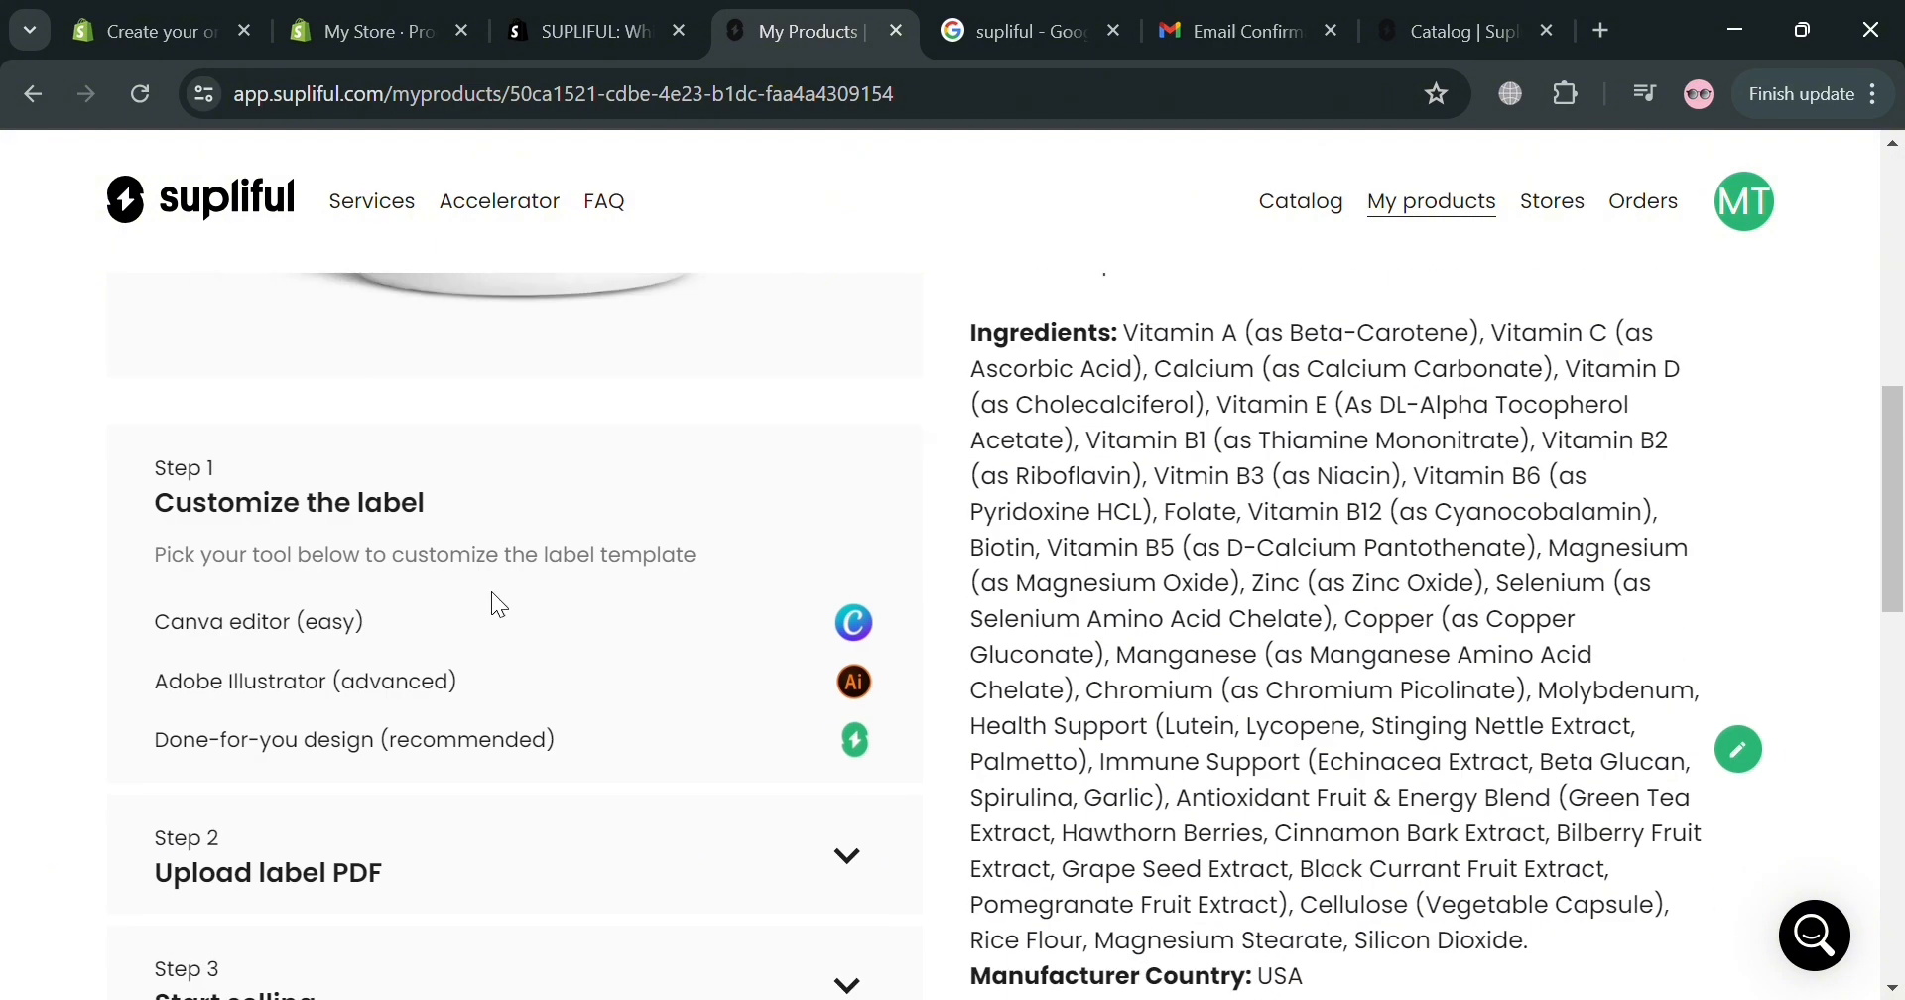
scroll(298, 539, down, 2)
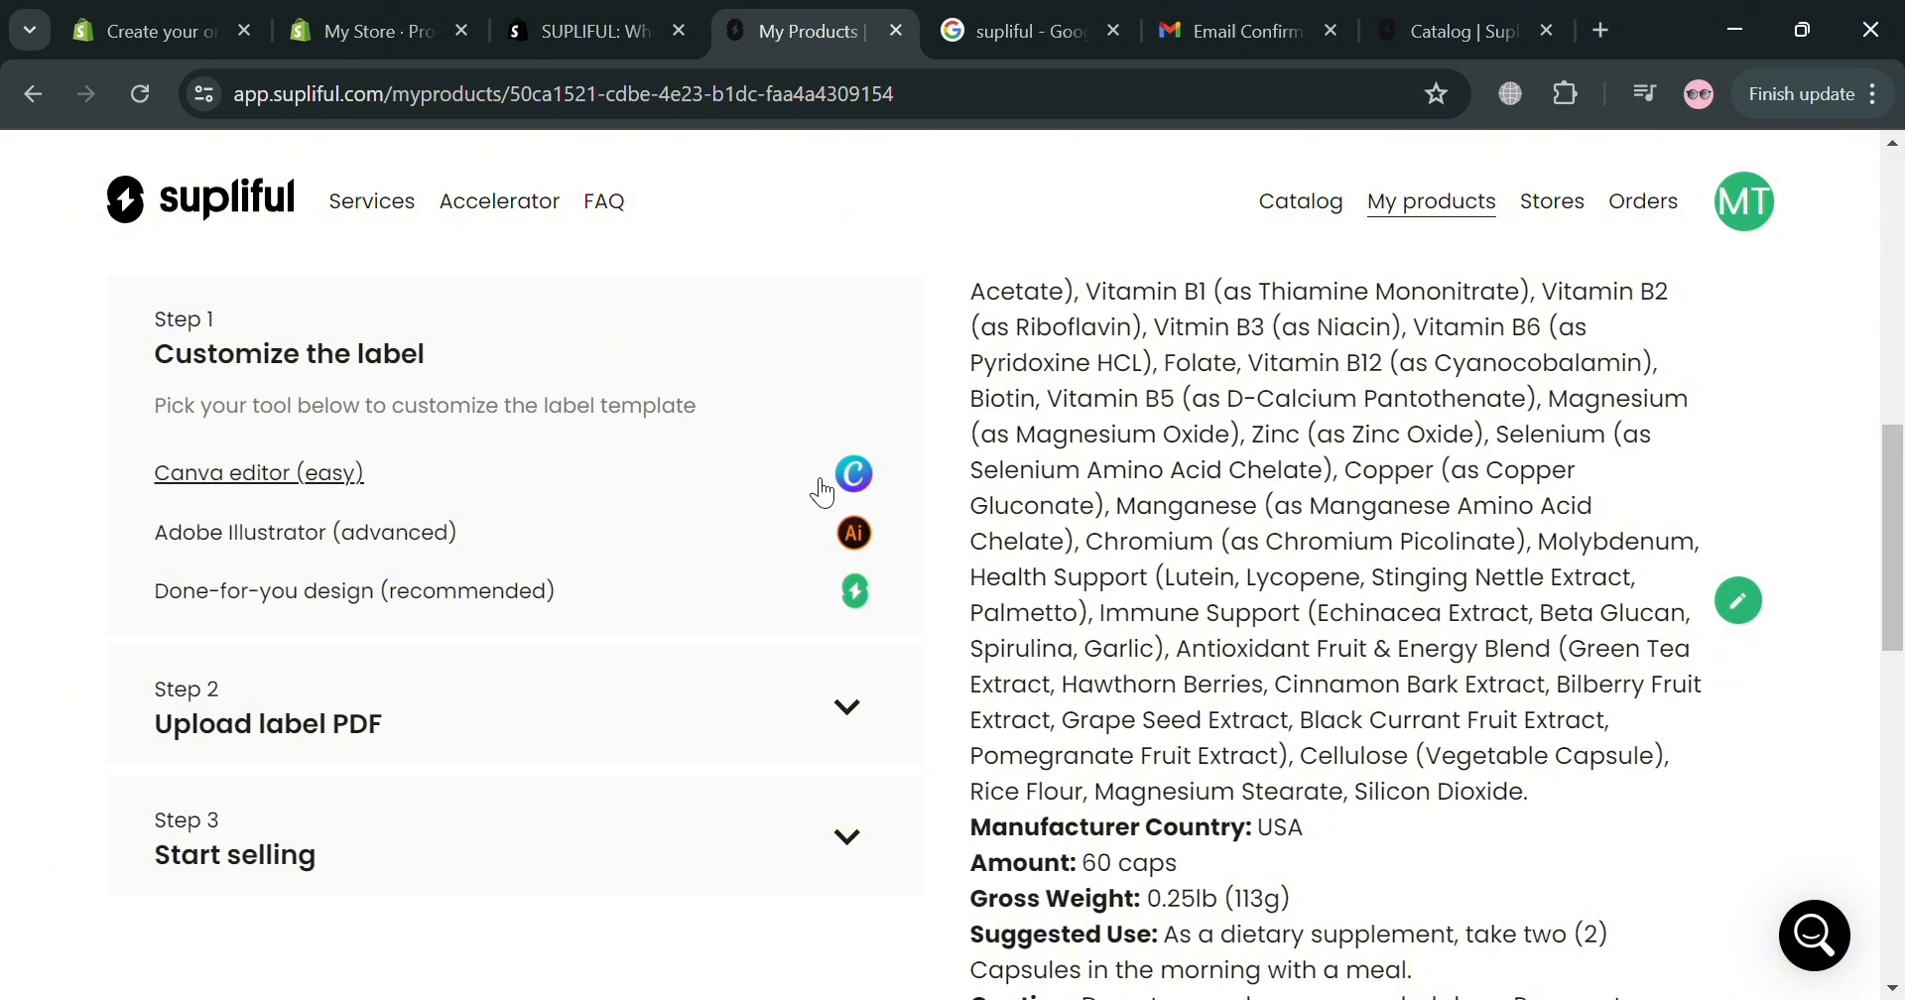
Open the label in Canva editor (easy) and create a new 6 × 2.5 in design from it.
click(302, 474)
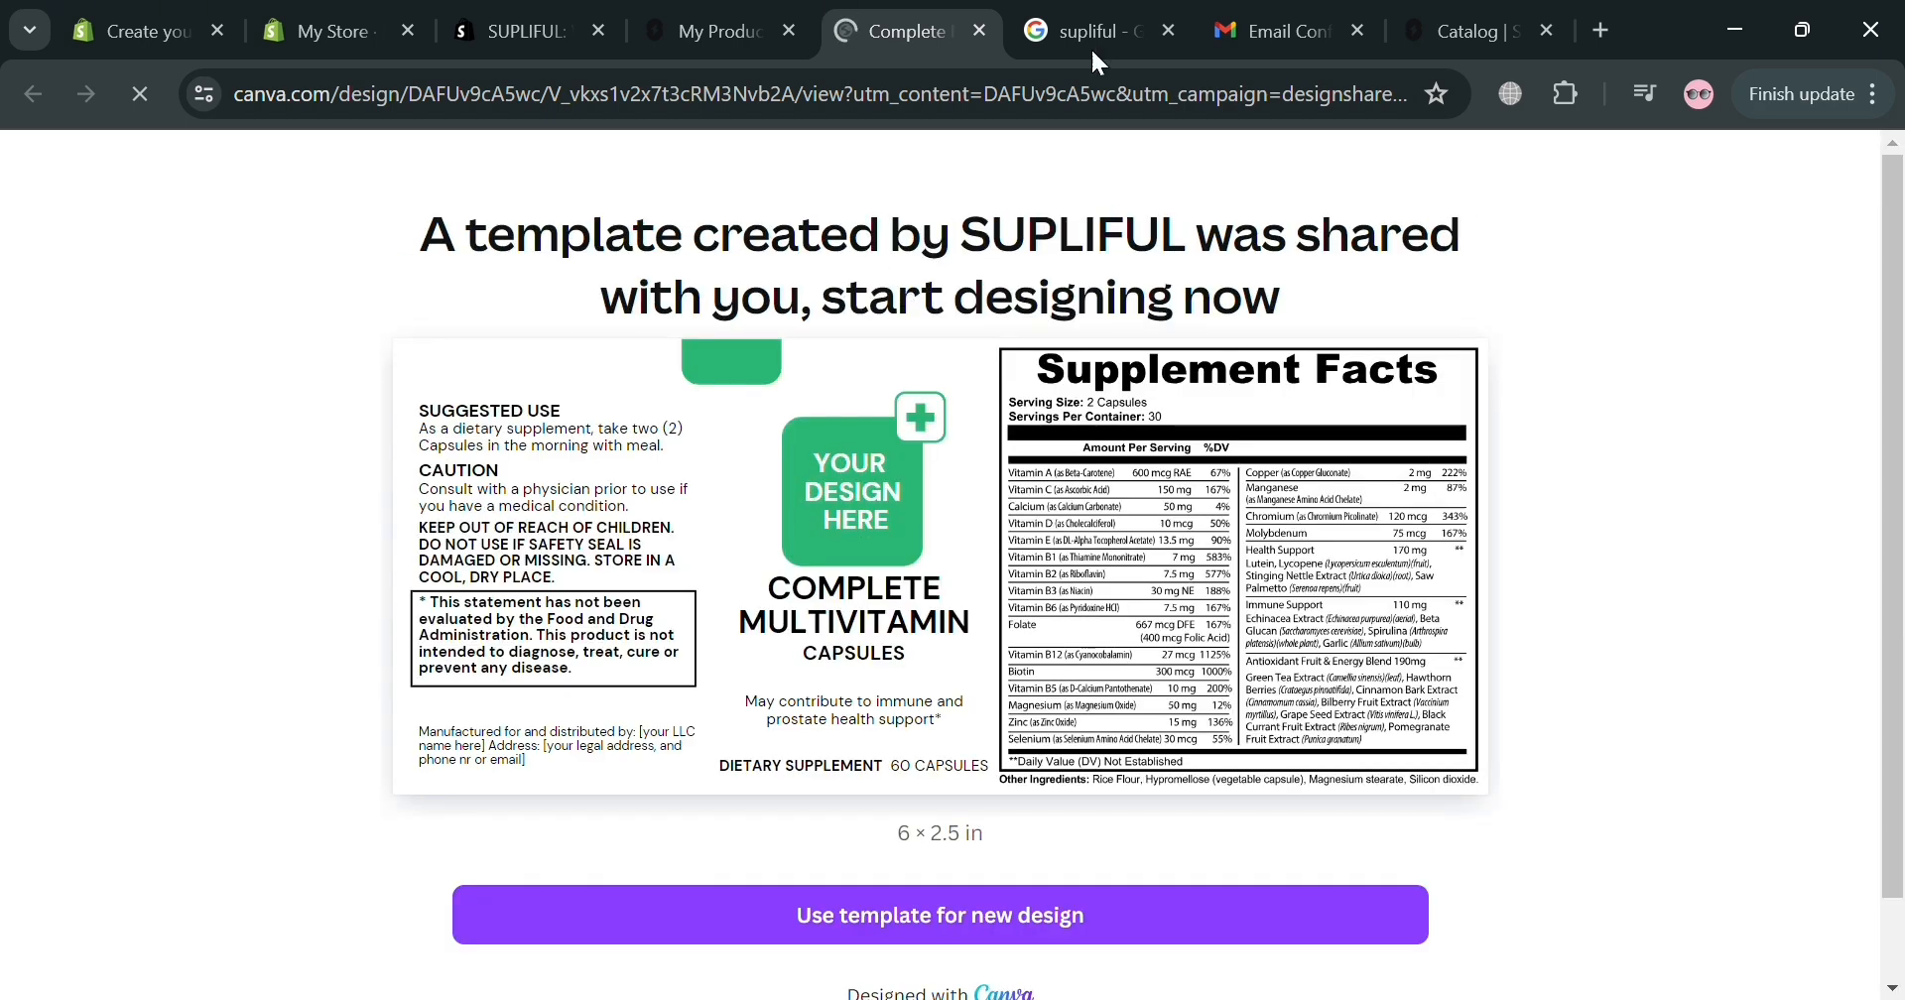
click(1005, 932)
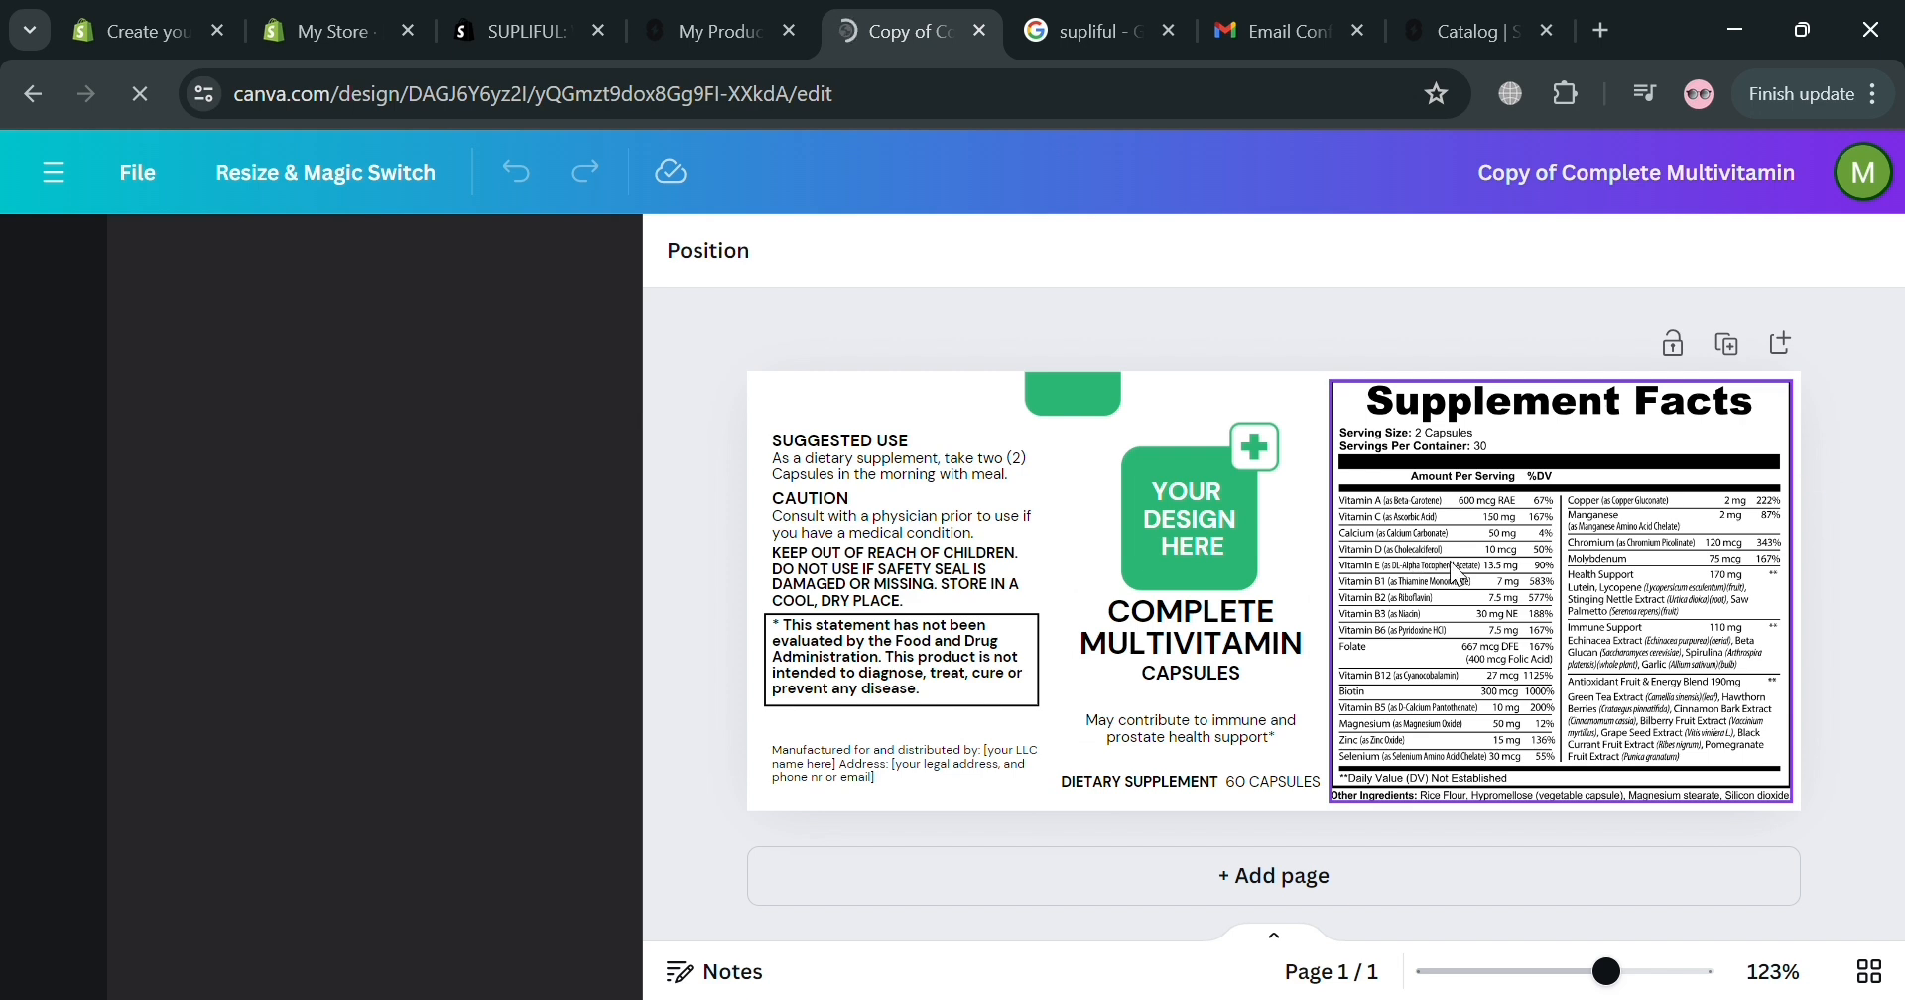
Search Canva's Elements library for 'E logo'.
click(1204, 585)
click(405, 287)
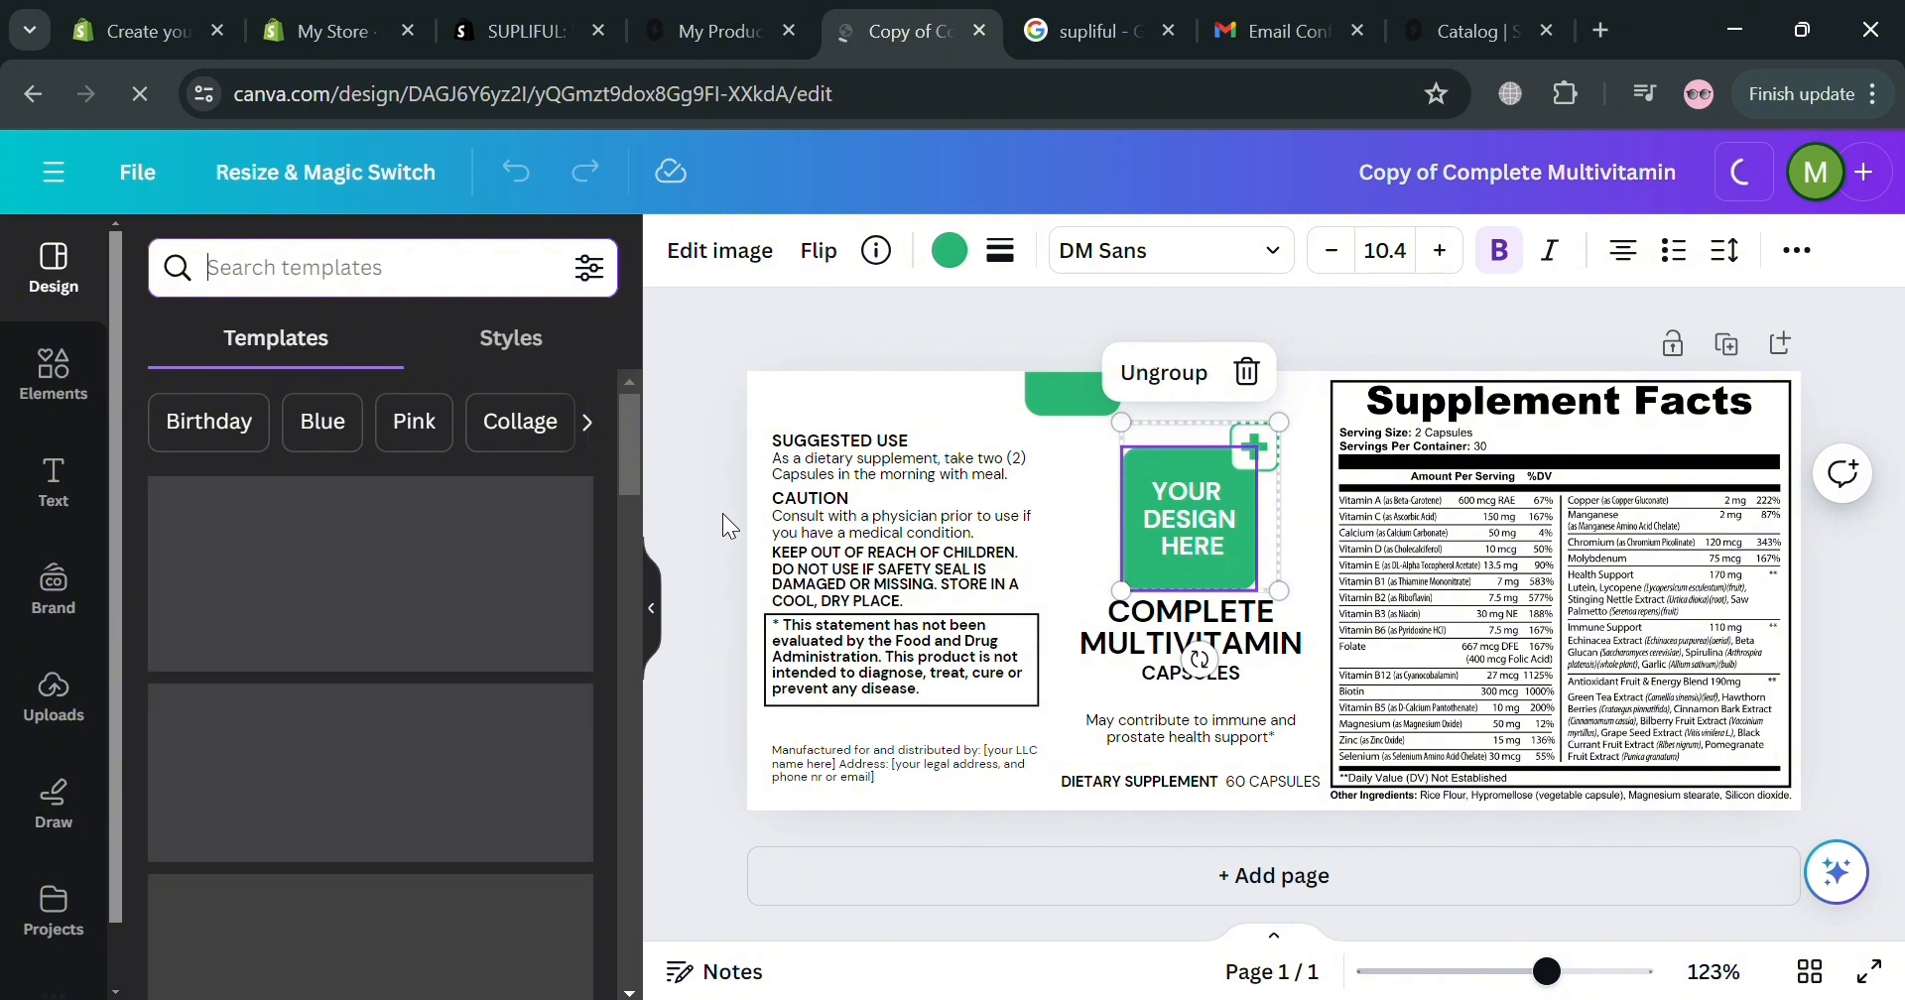
click(26, 427)
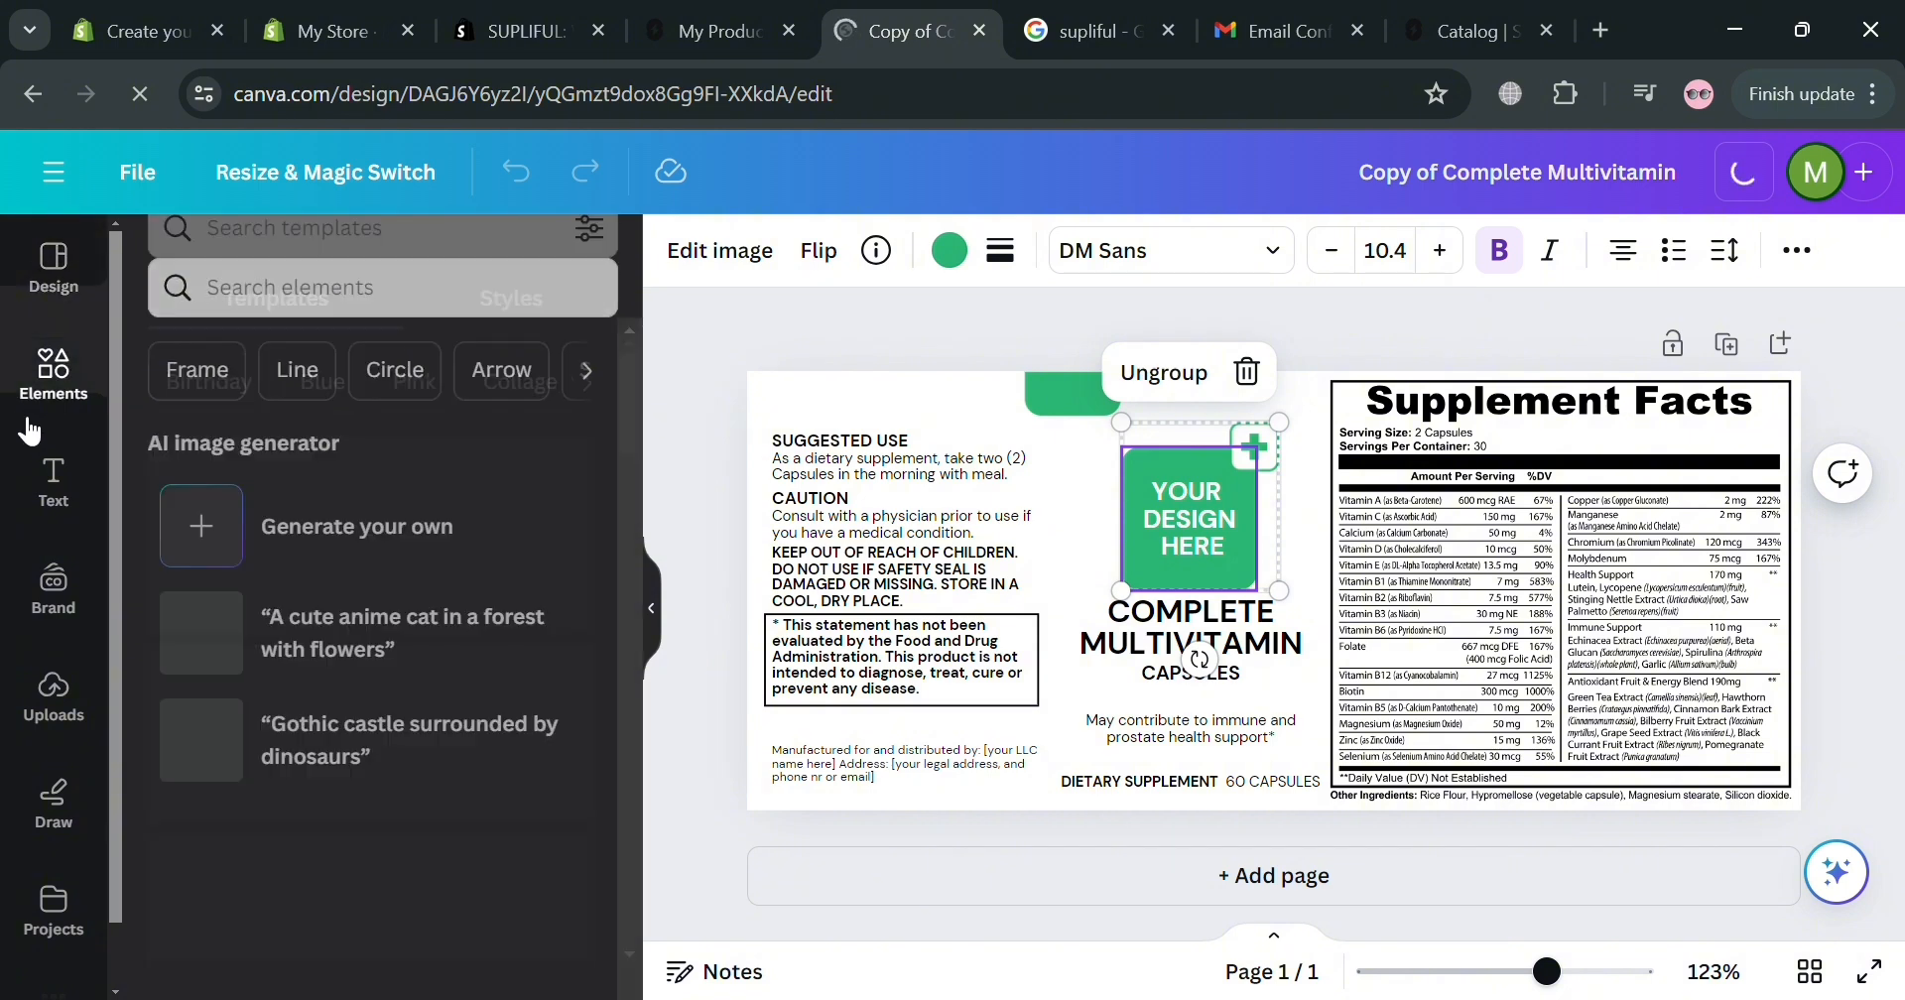
click(532, 288)
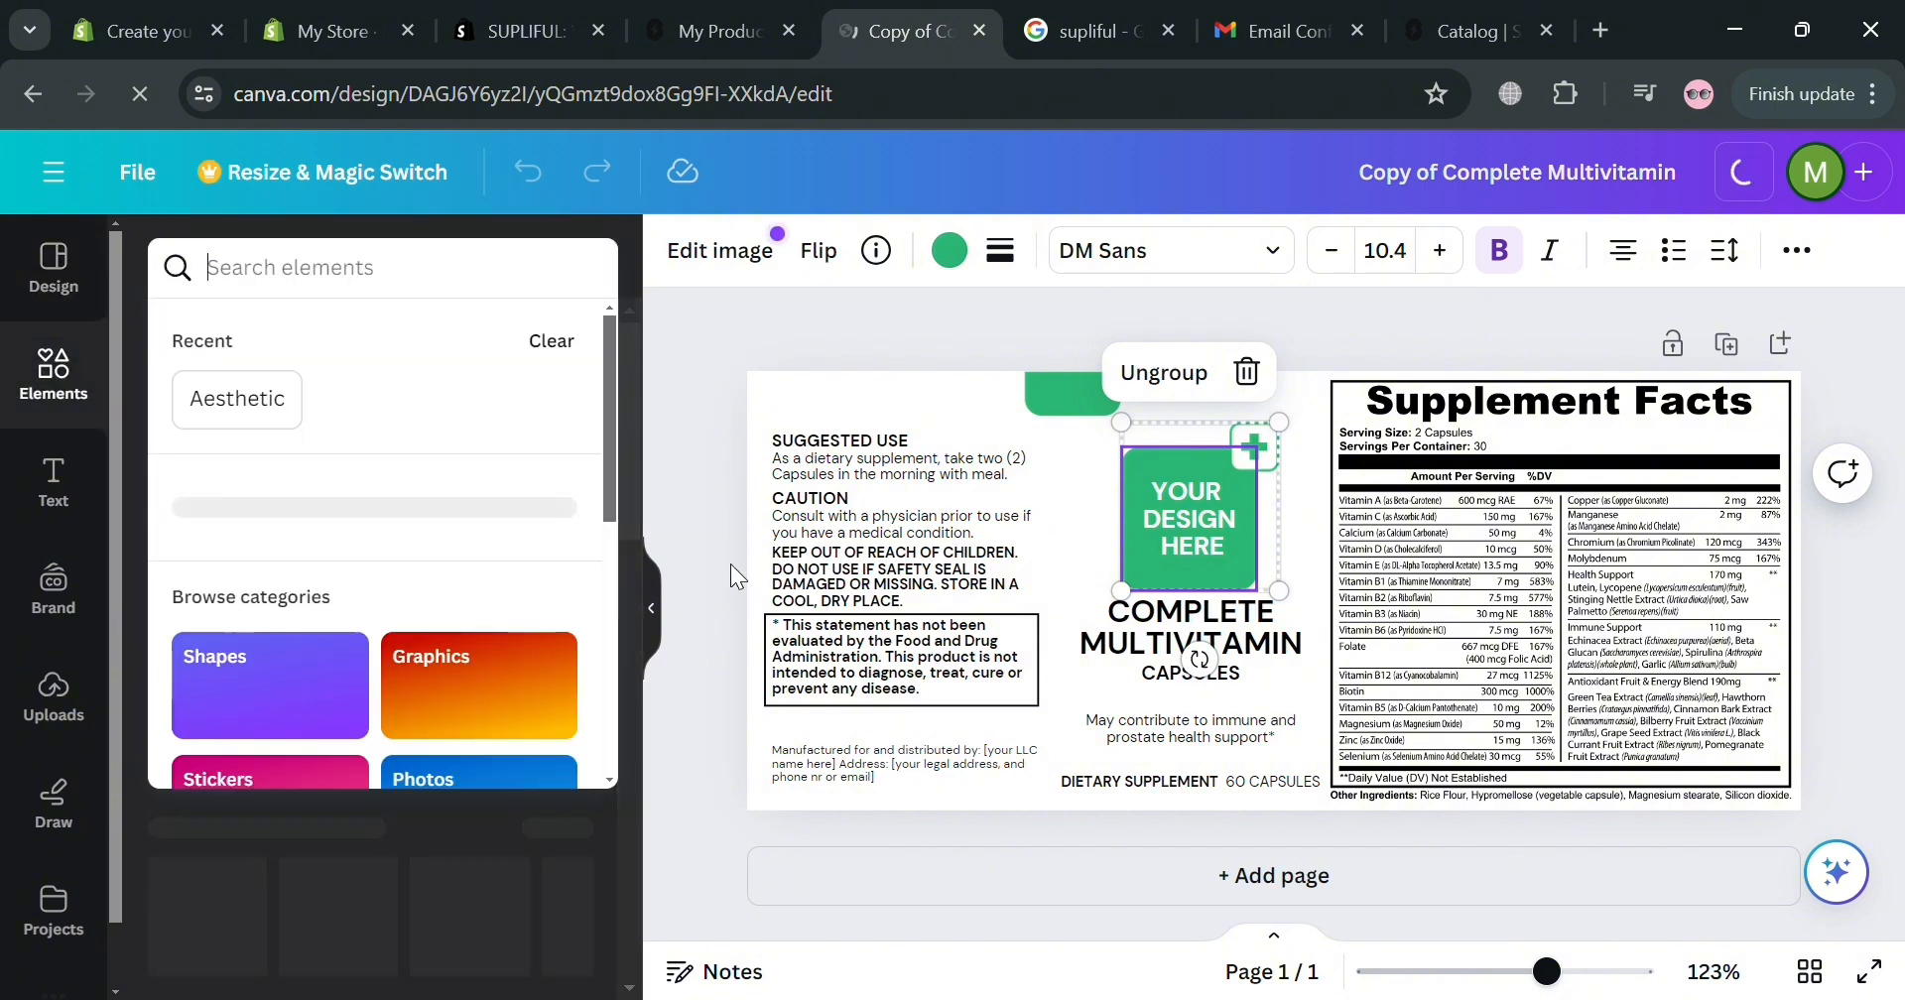
text(E)
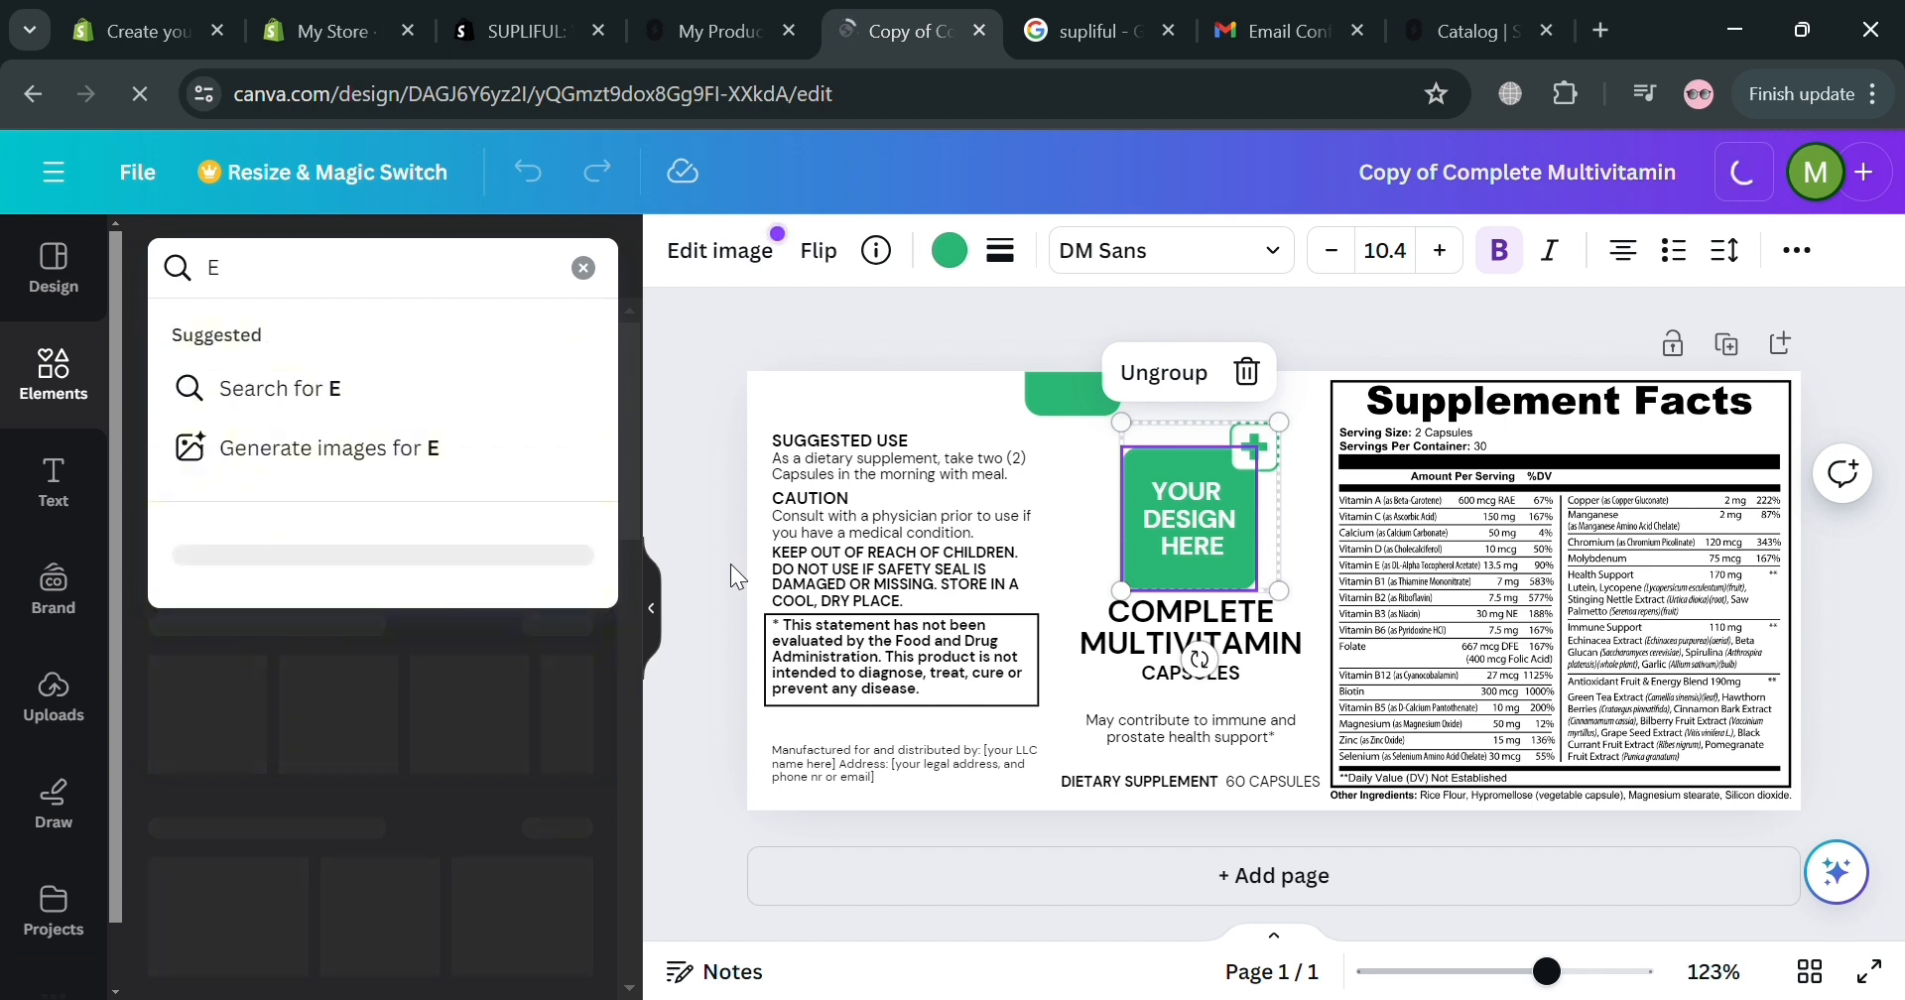
text( logo)
key(Return)
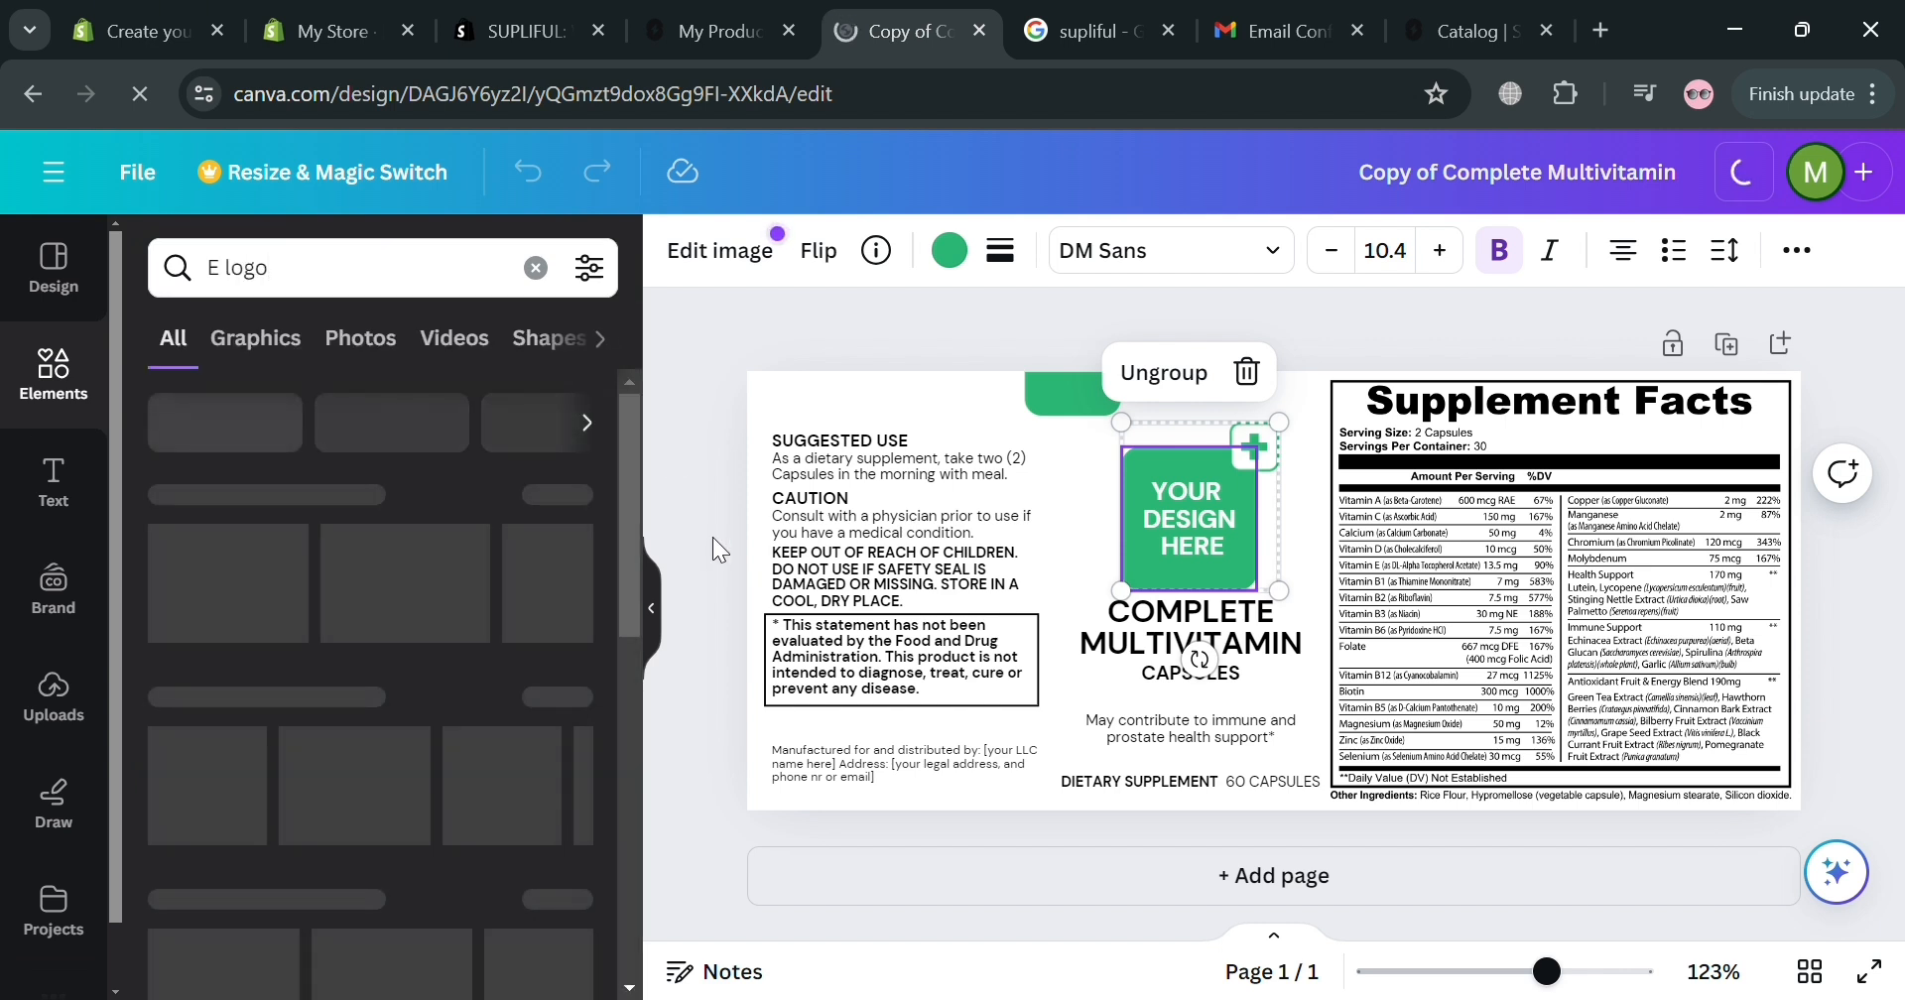
Try several background swatches and settle on an orange-yellow gradient for the label page.
click(1067, 526)
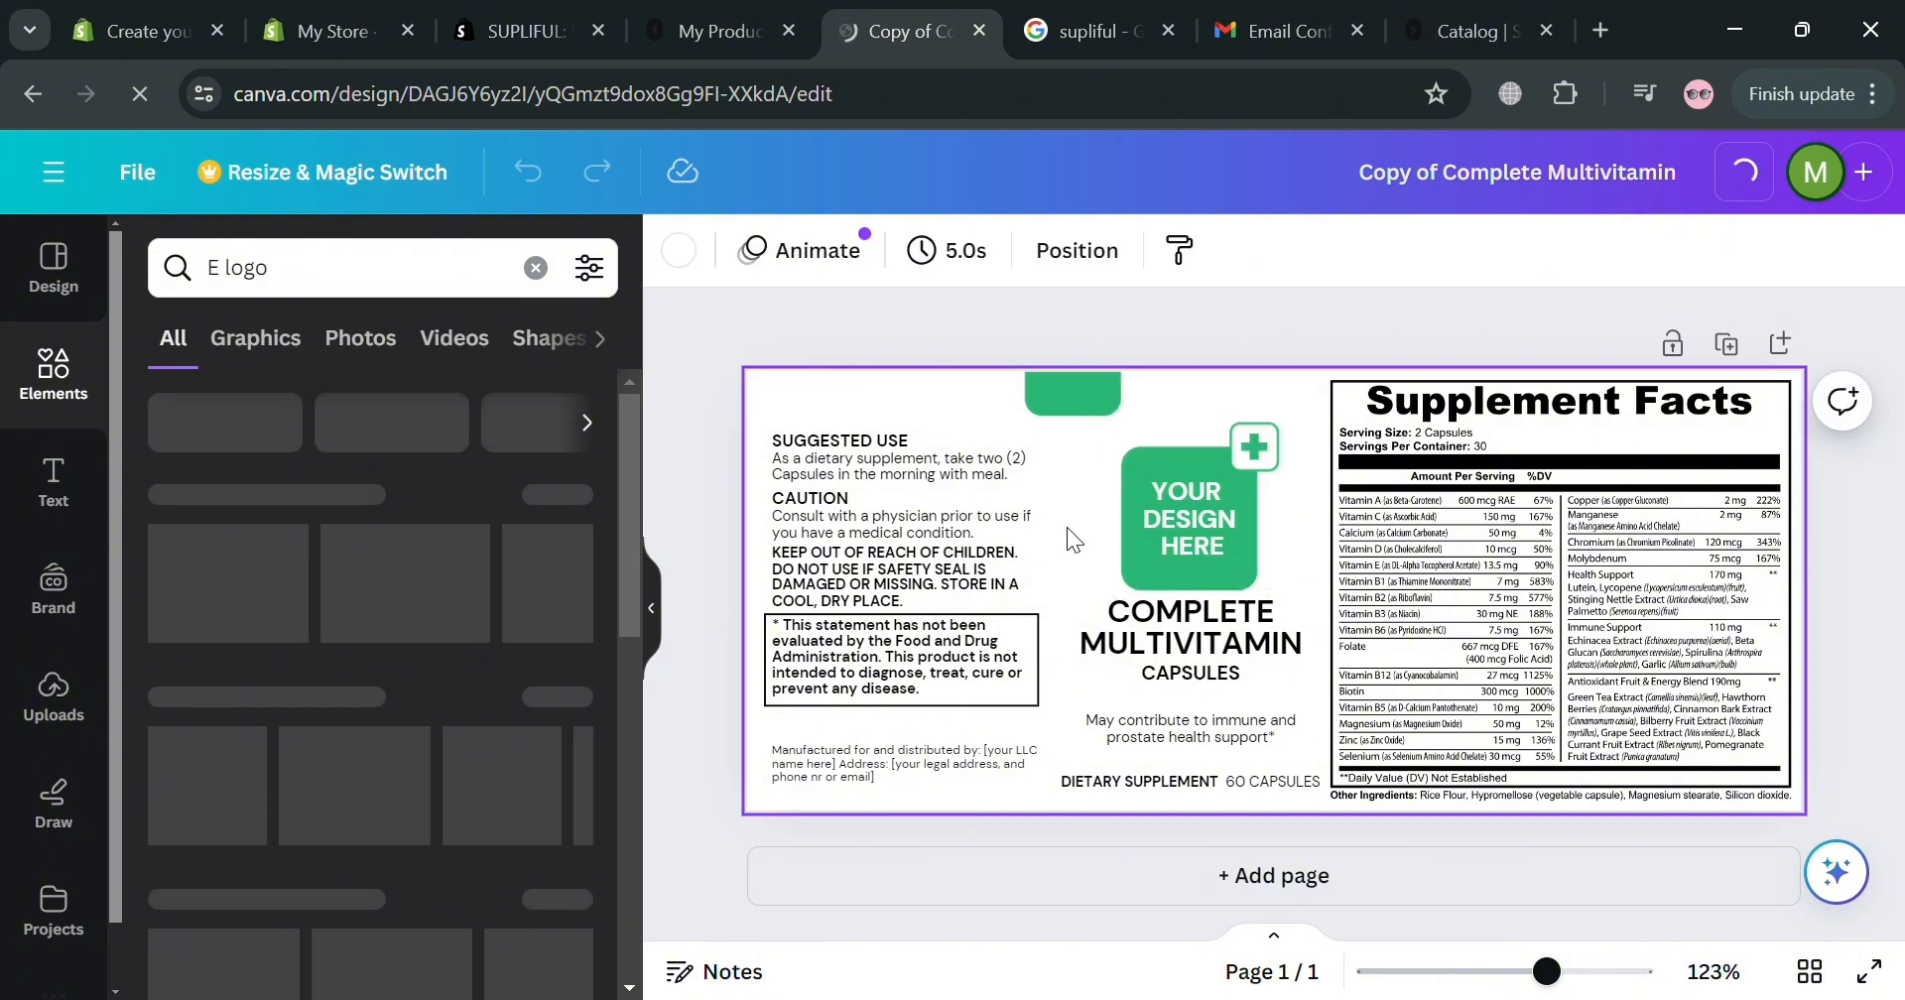
click(678, 250)
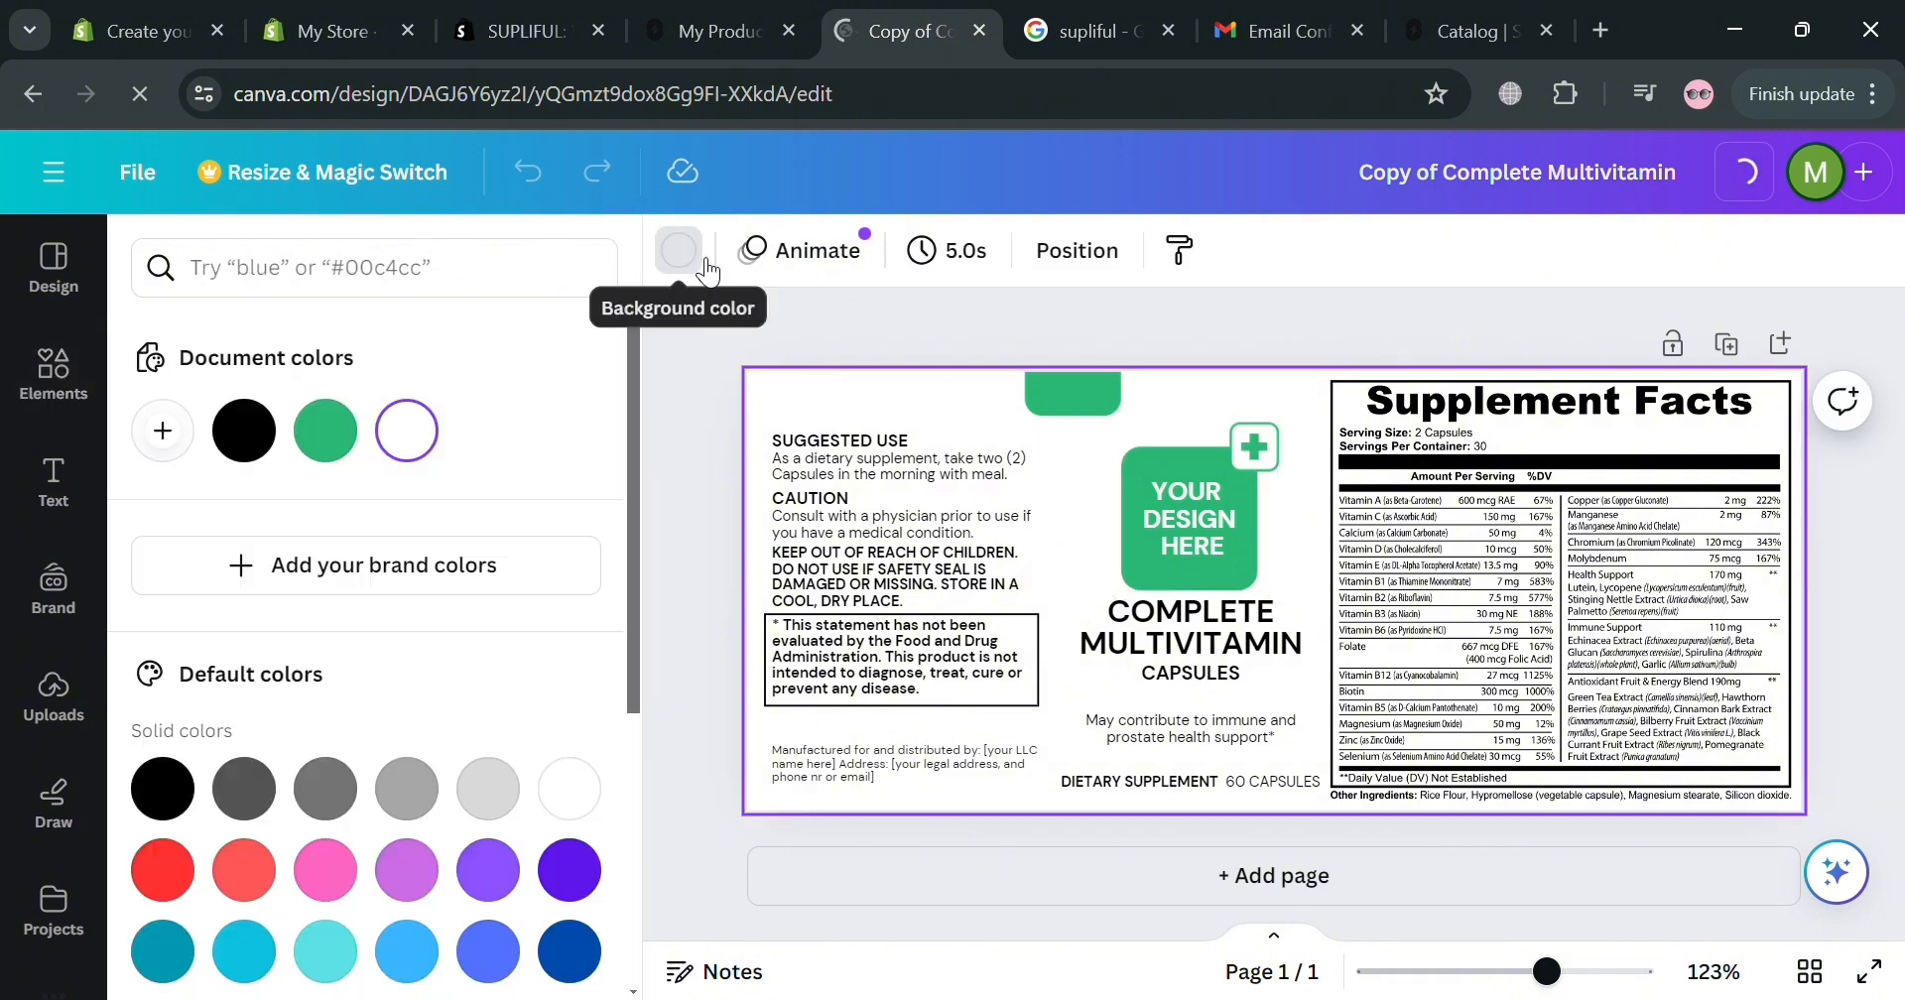
scroll(401, 907, down, 5)
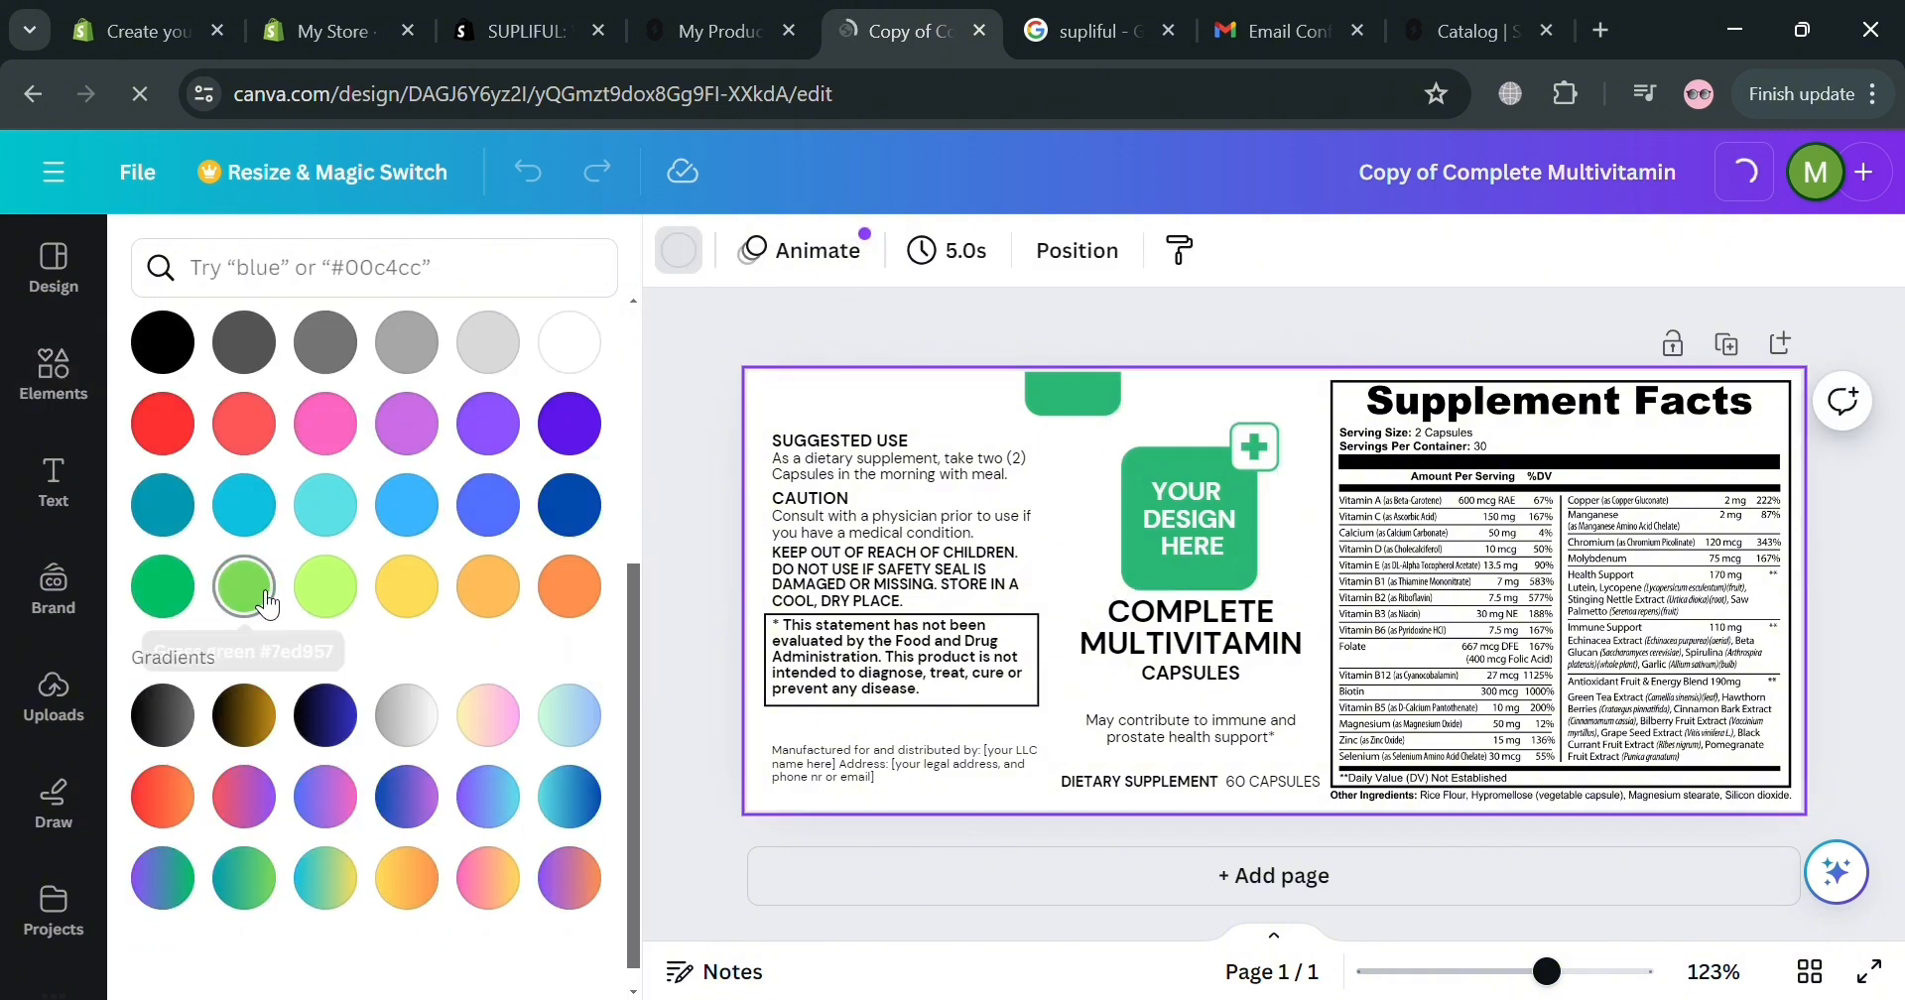
click(516, 582)
click(559, 585)
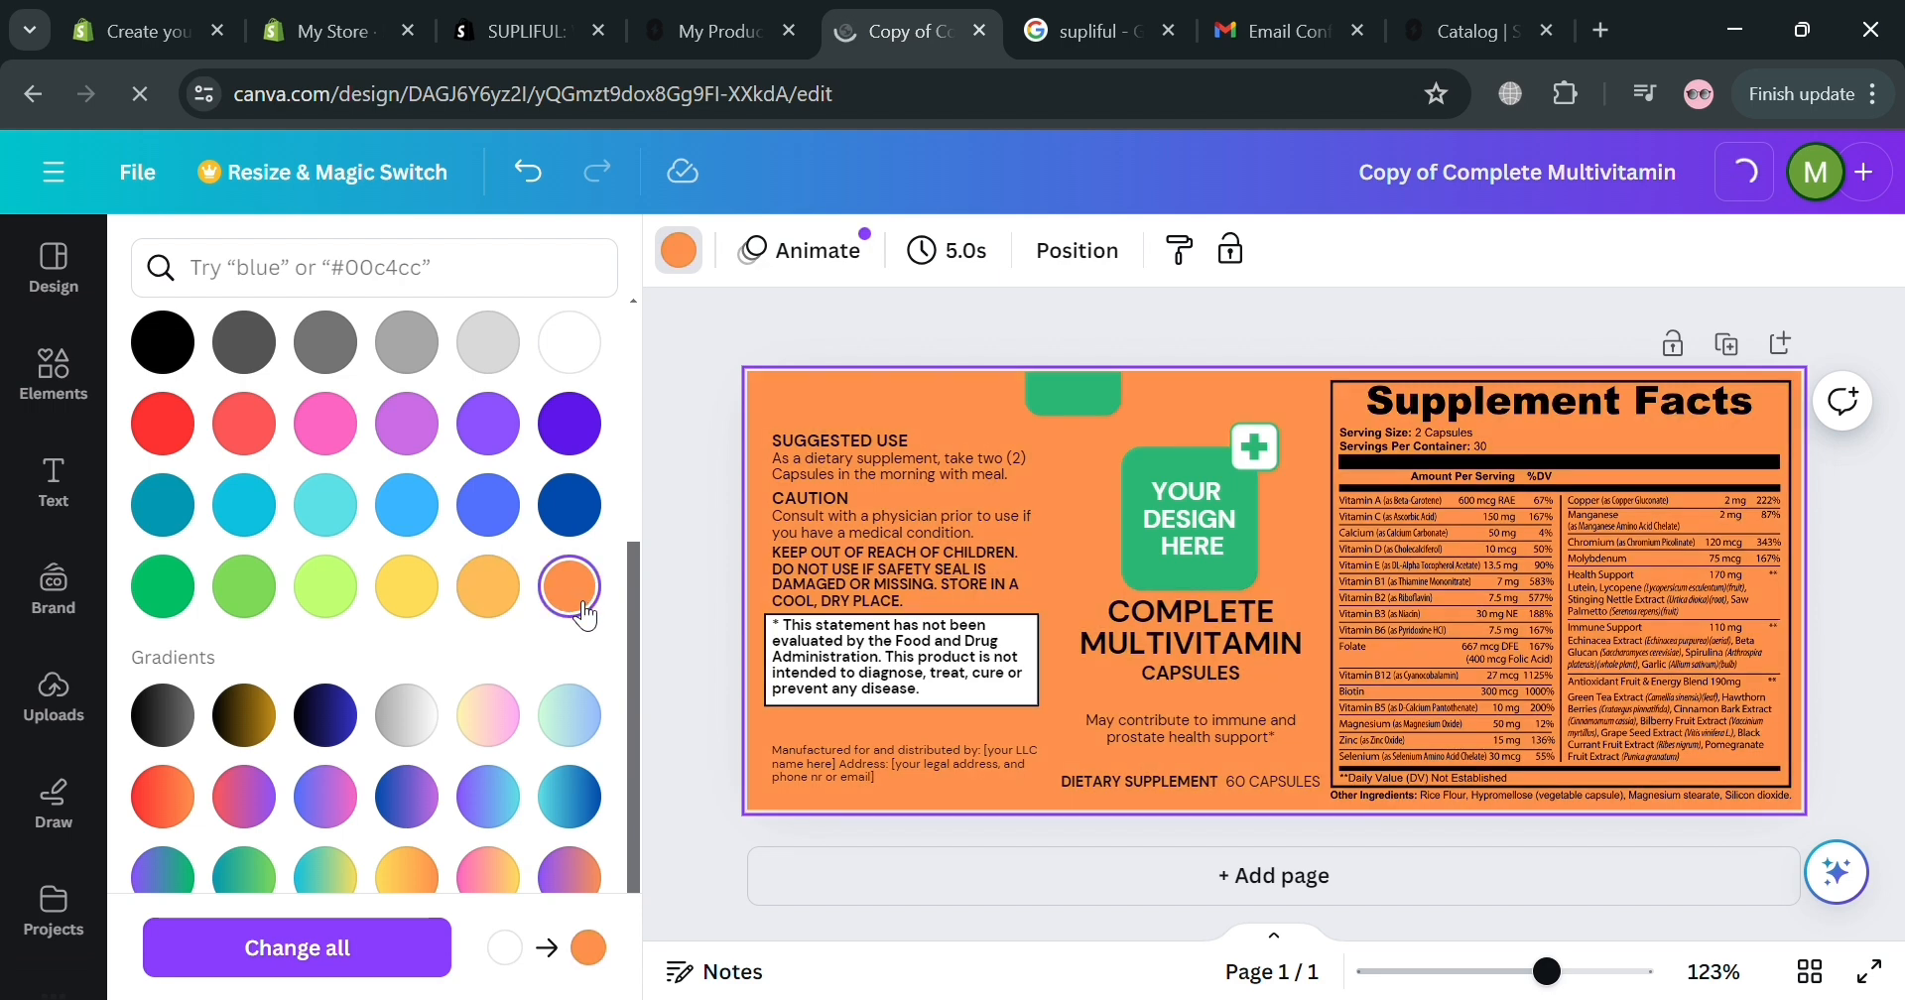
click(515, 729)
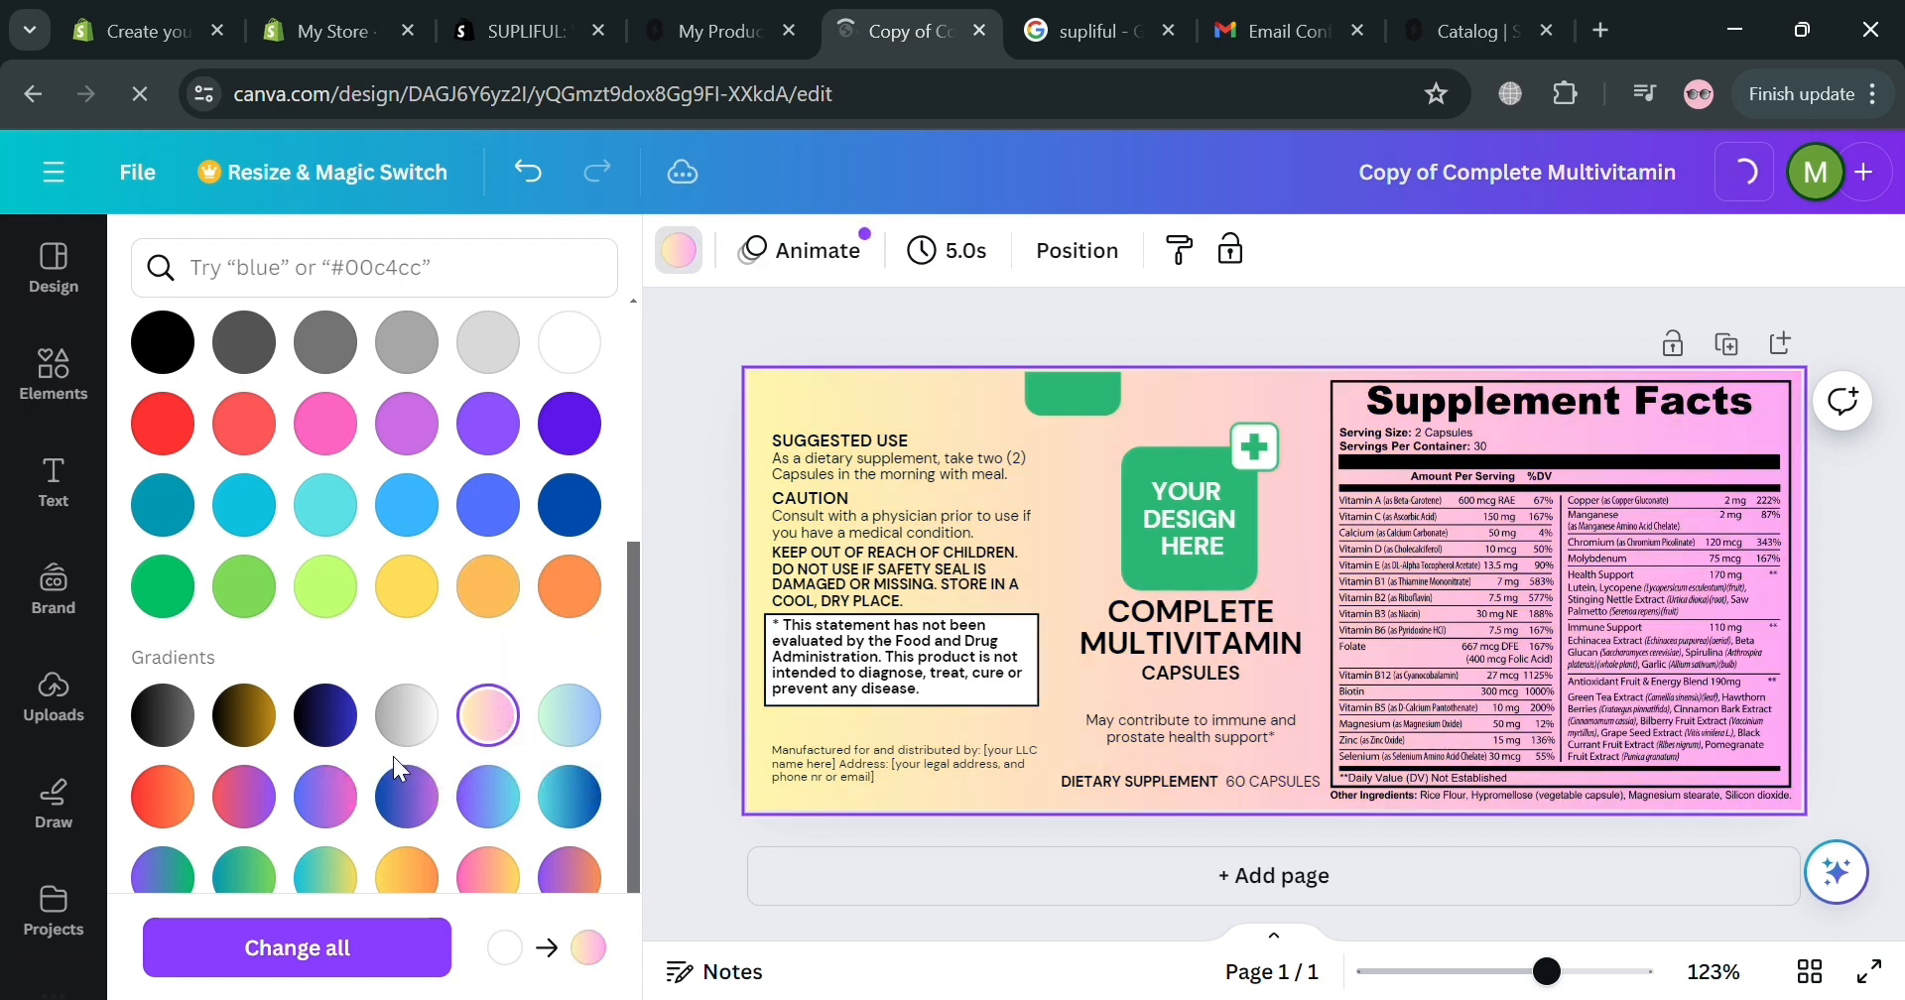
click(407, 714)
click(407, 795)
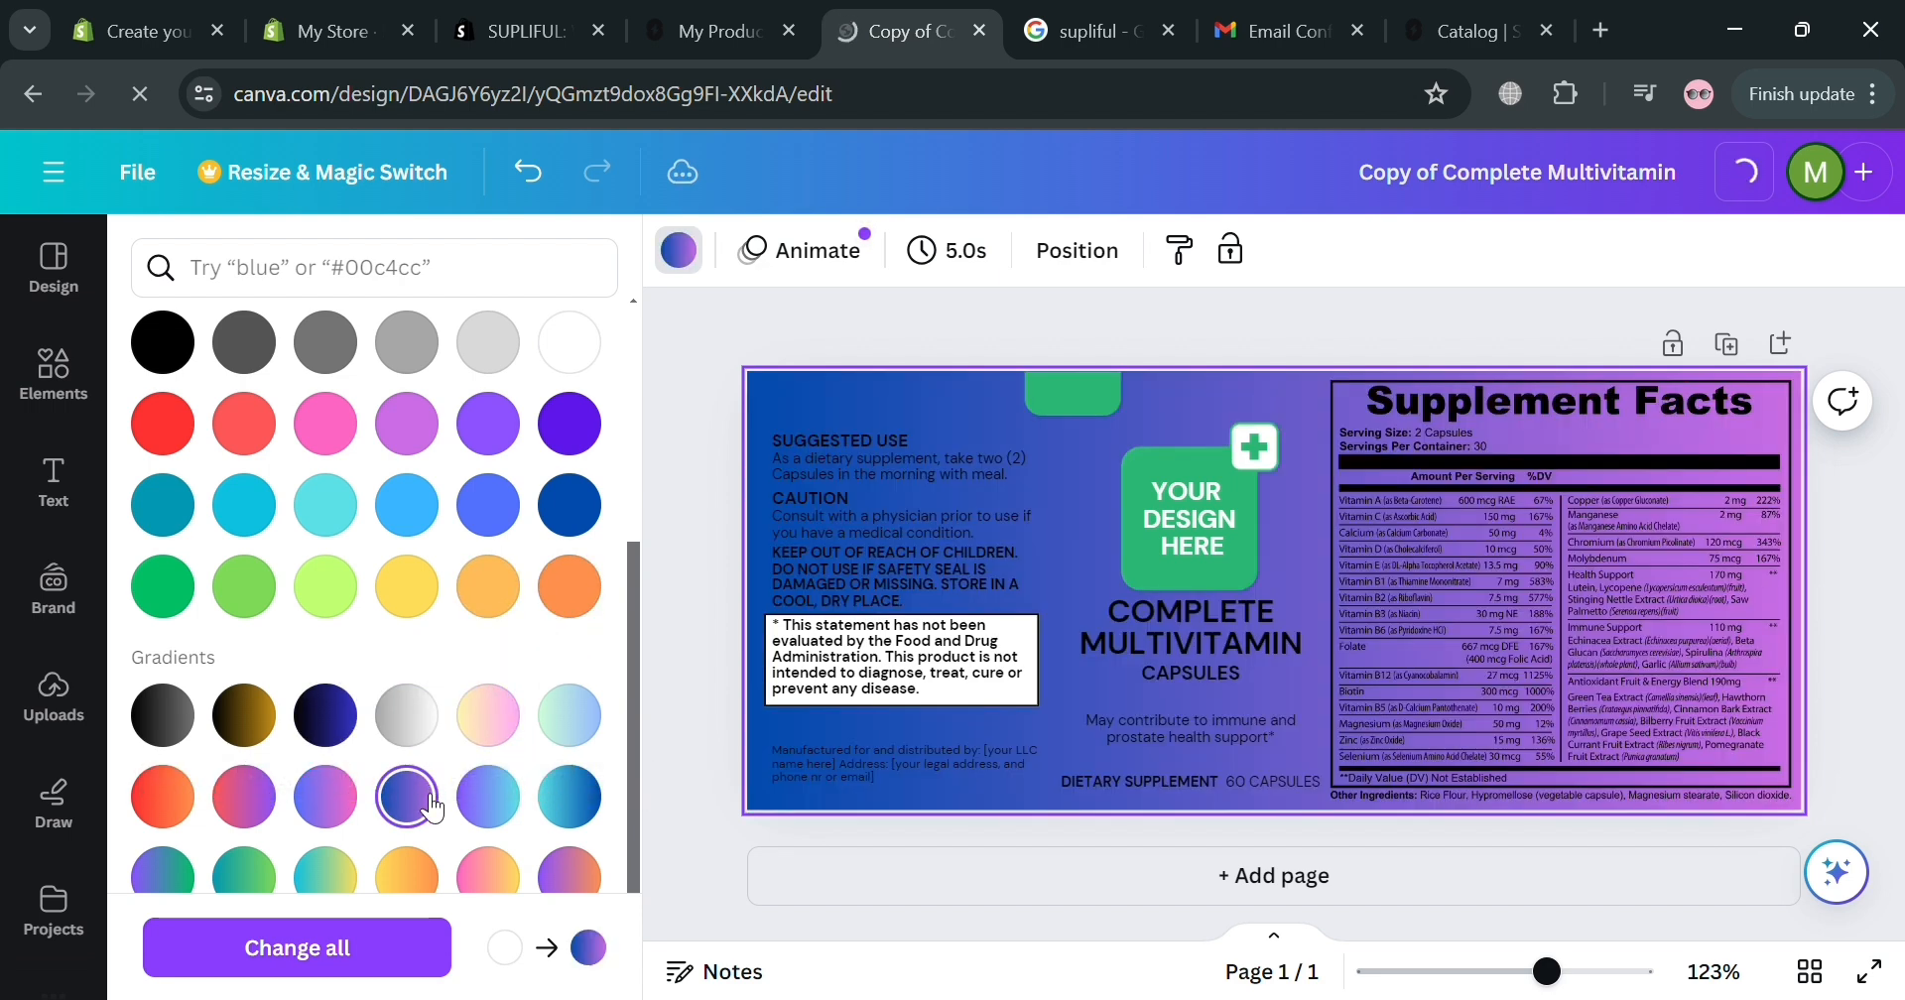
scroll(433, 794, down, 2)
click(488, 742)
click(411, 749)
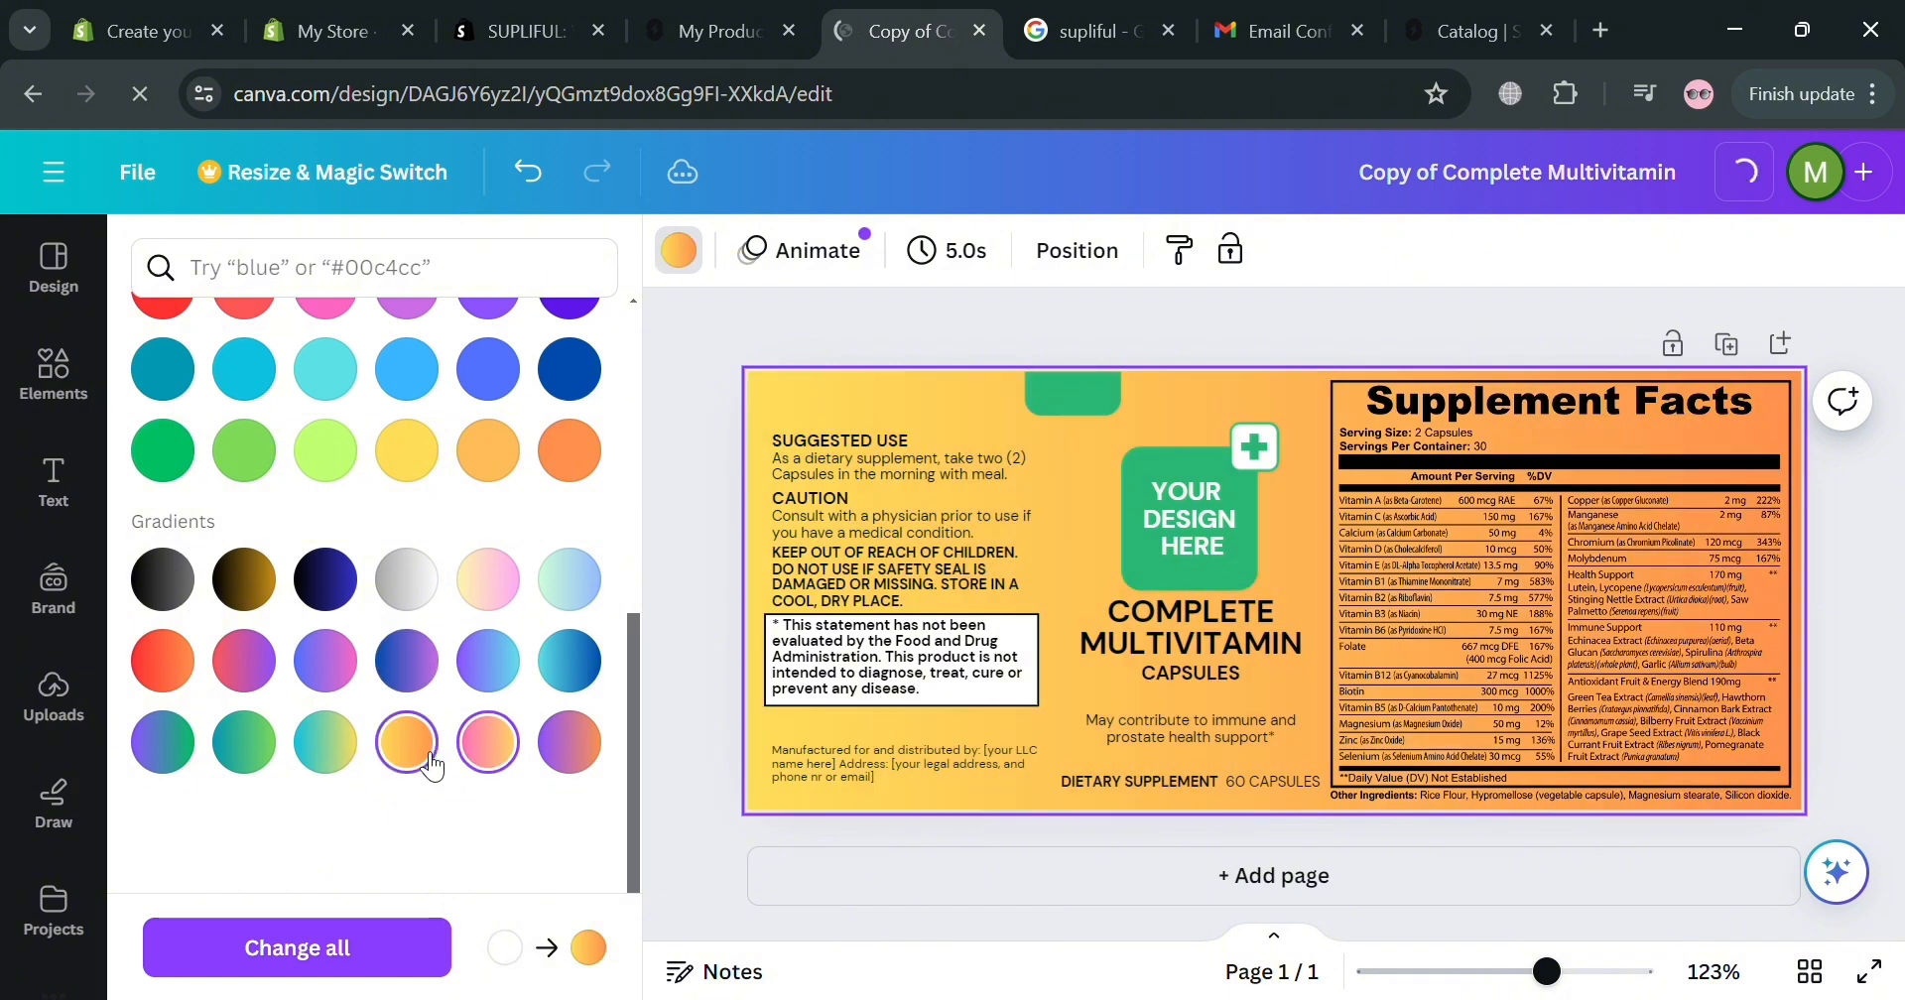
scroll(533, 736, up, 5)
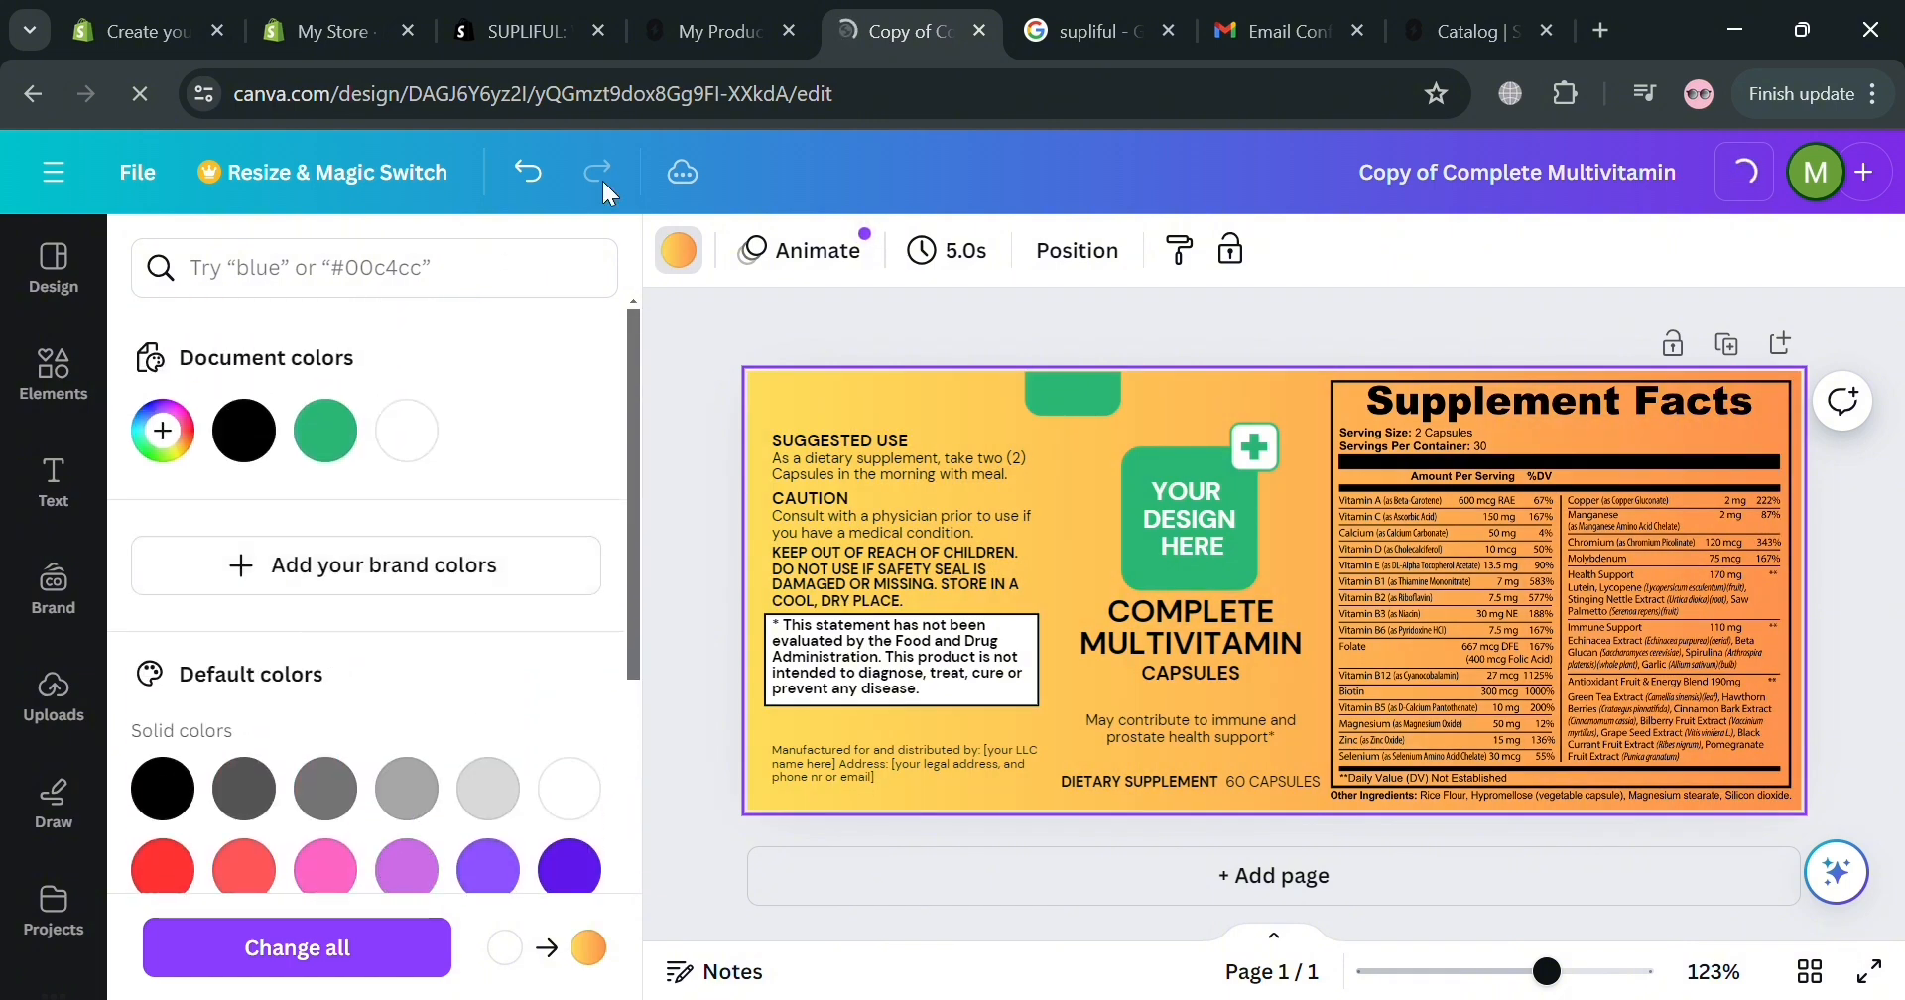
click(714, 447)
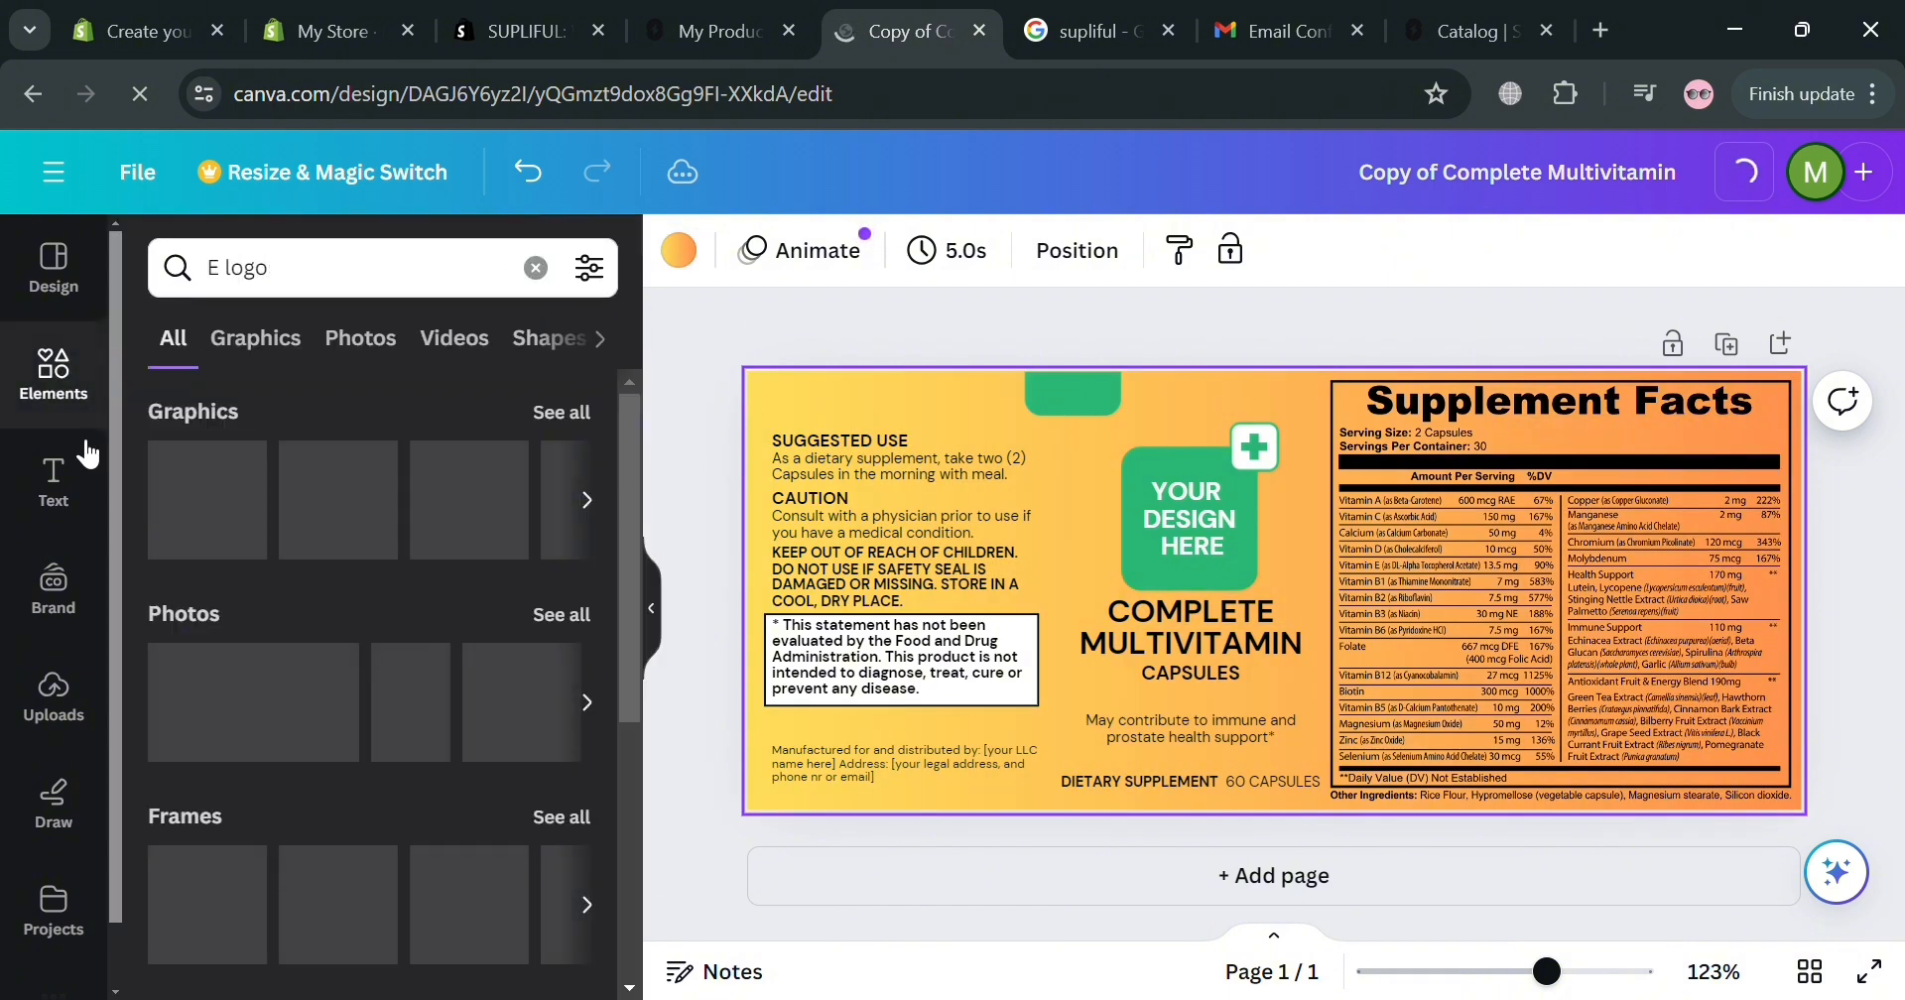
Change the label title from COMPLETE MULTIVITAMIN to Energize MULTIVITAMIN.
click(1184, 617)
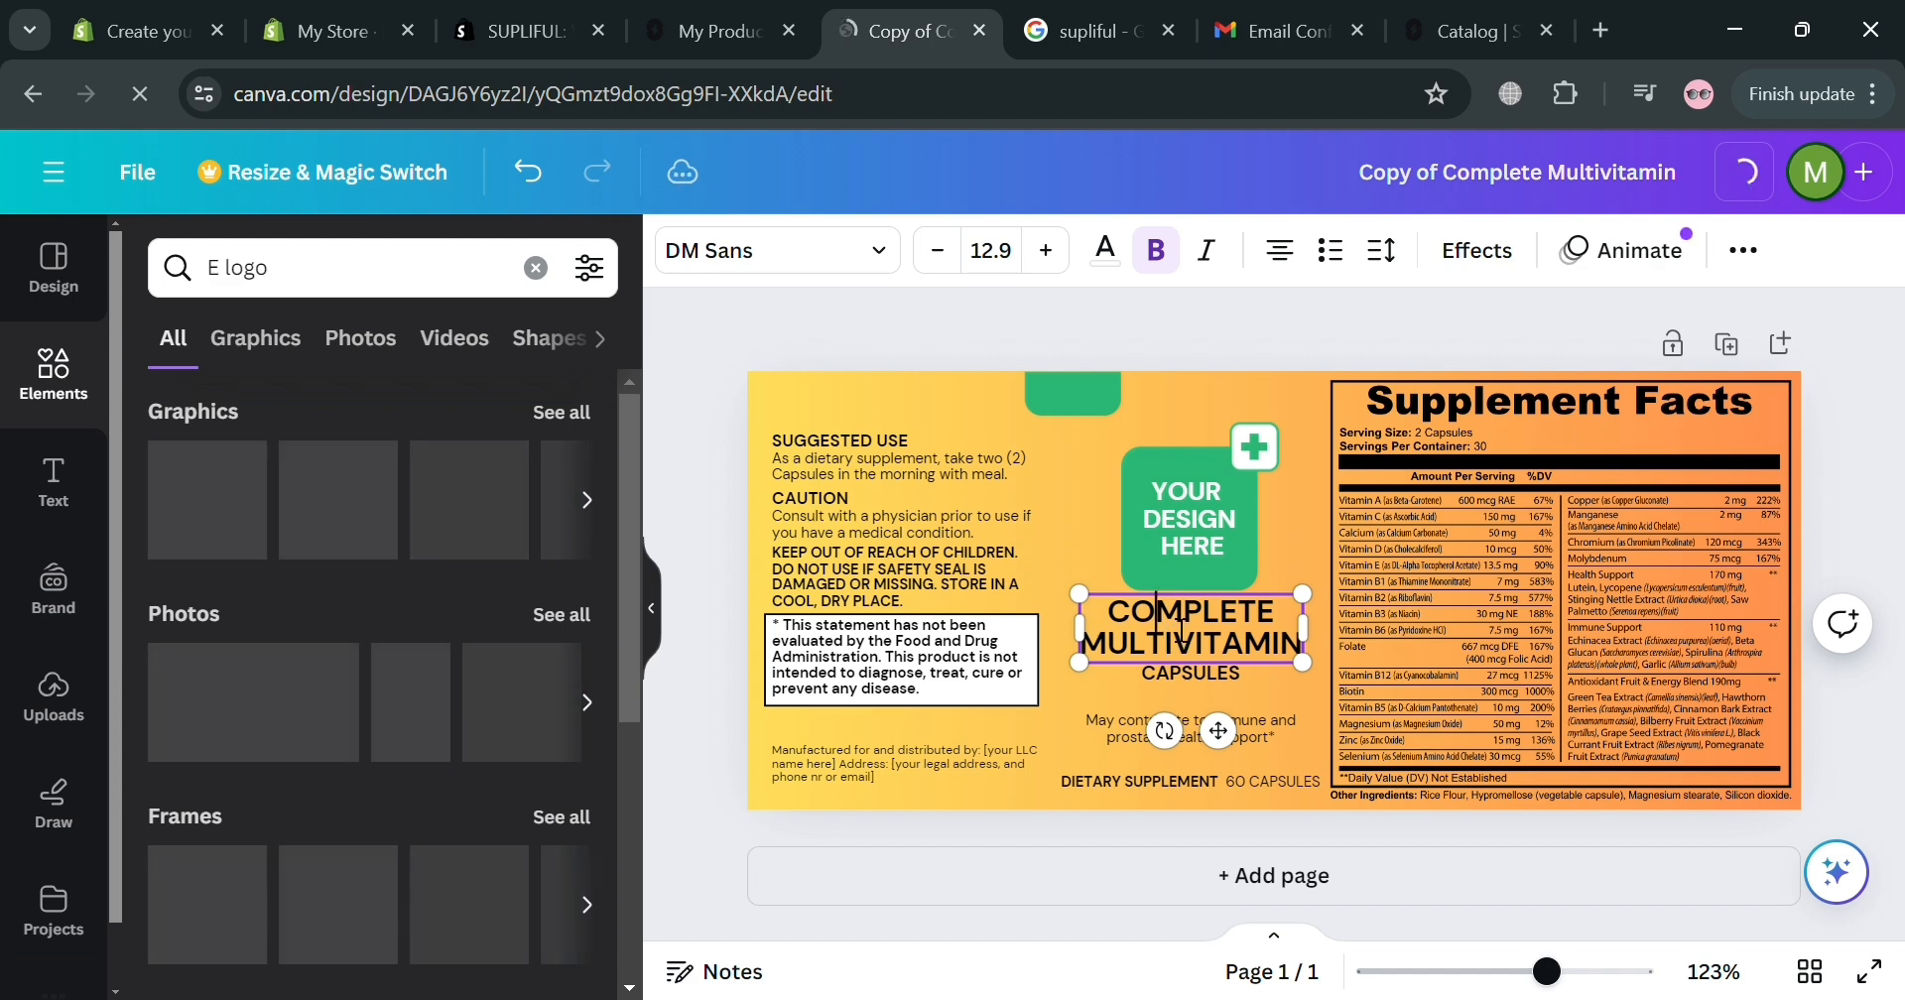
click(1184, 617)
click(1199, 620)
Browse the E logo search results under Graphics, then under Photos.
scroll(1488, 855, up, 5)
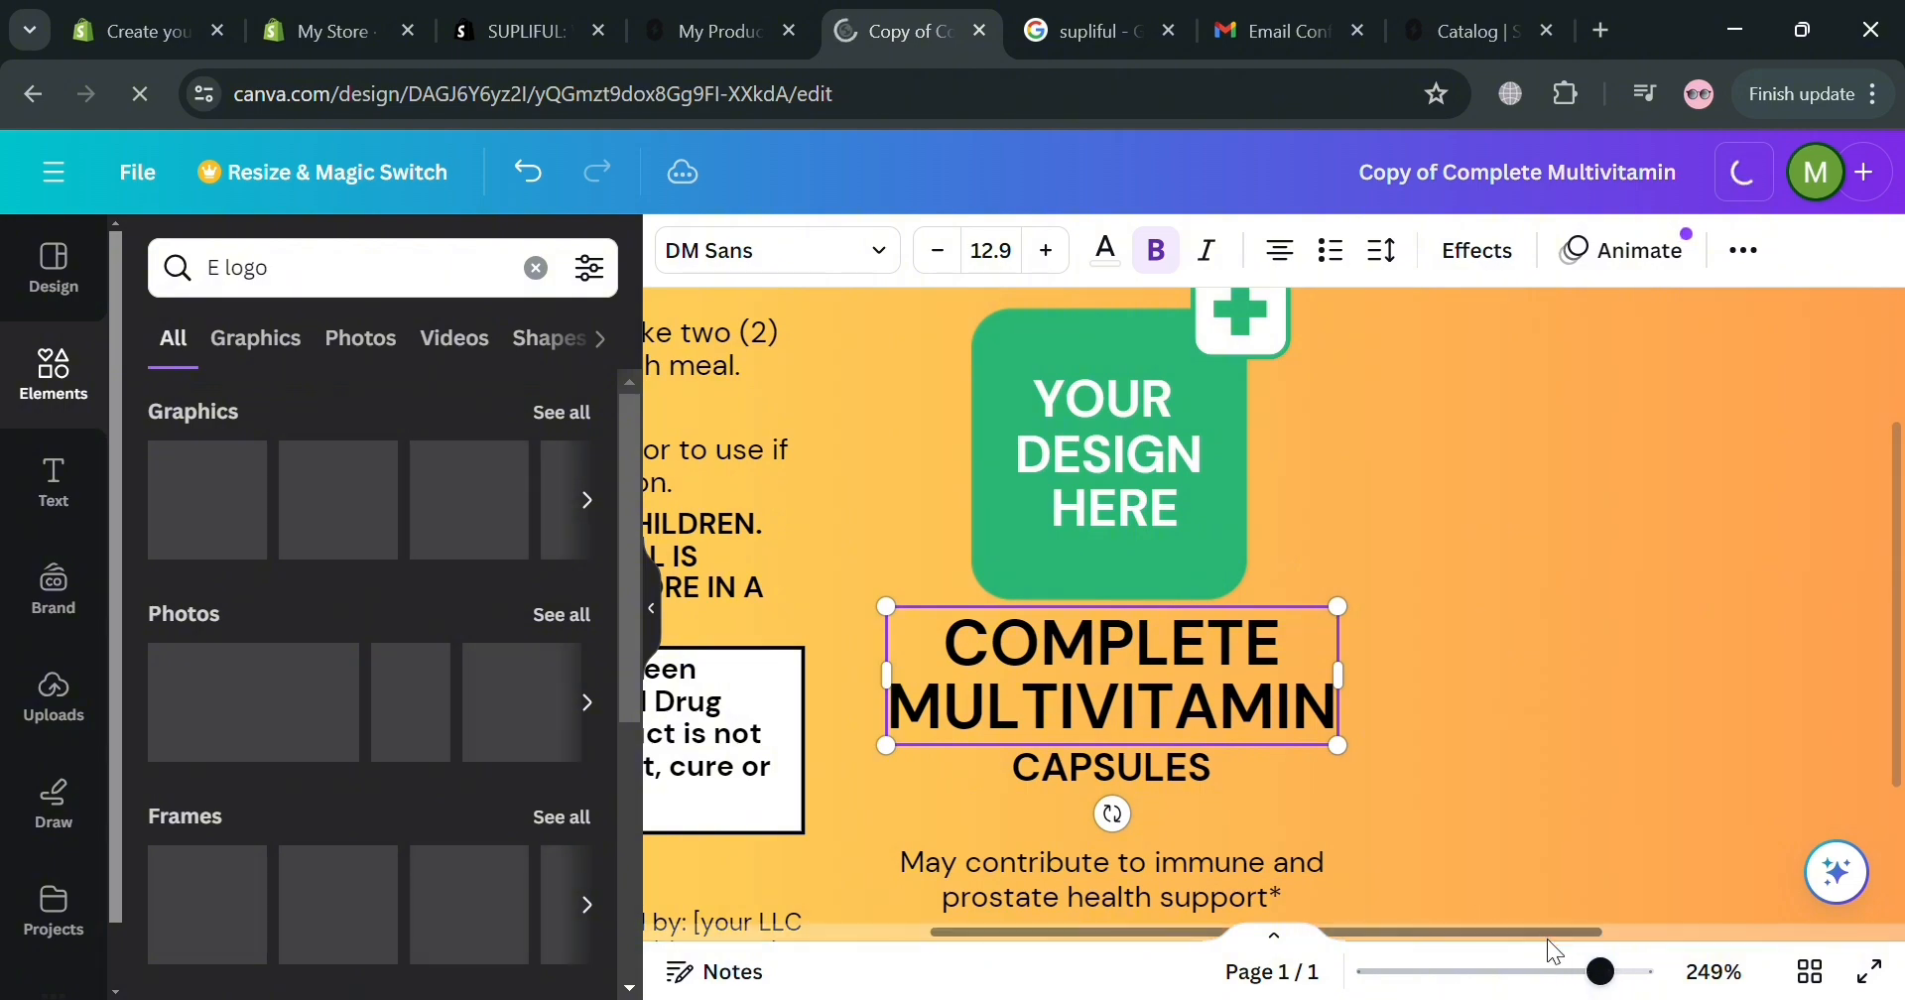
scroll(1545, 938, down, 5)
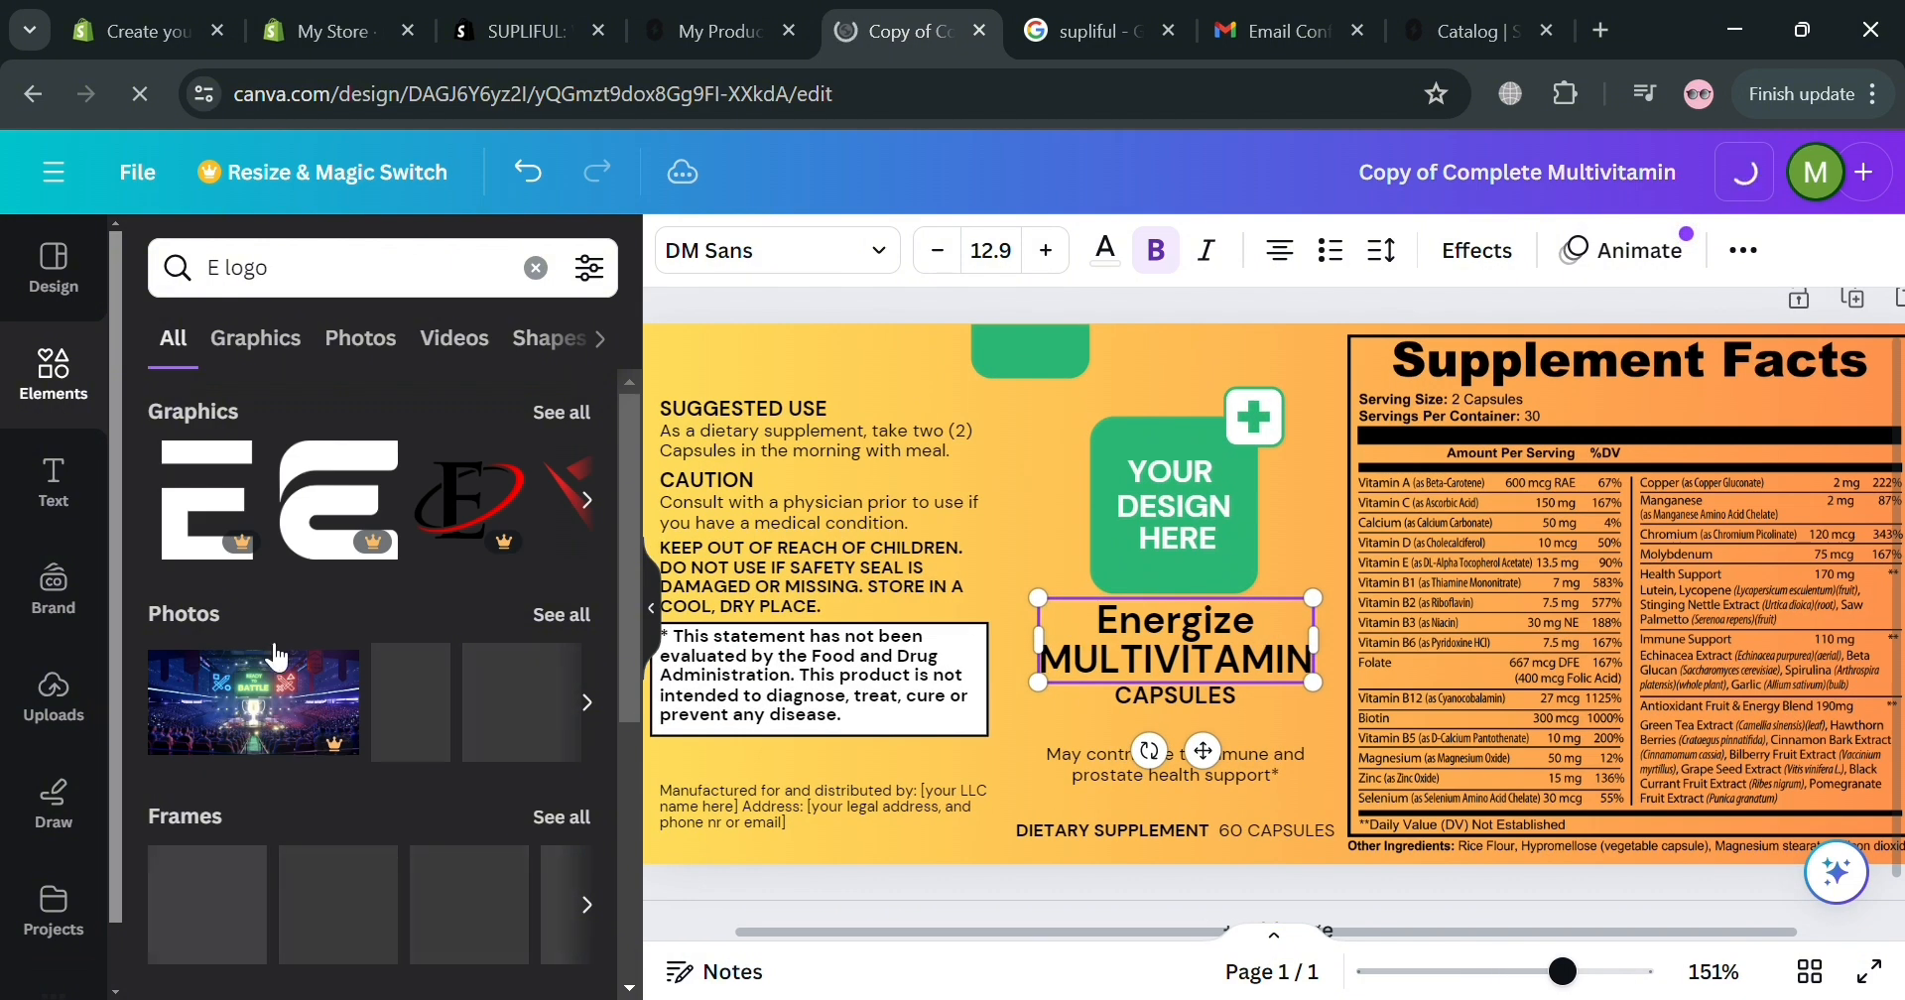
click(283, 343)
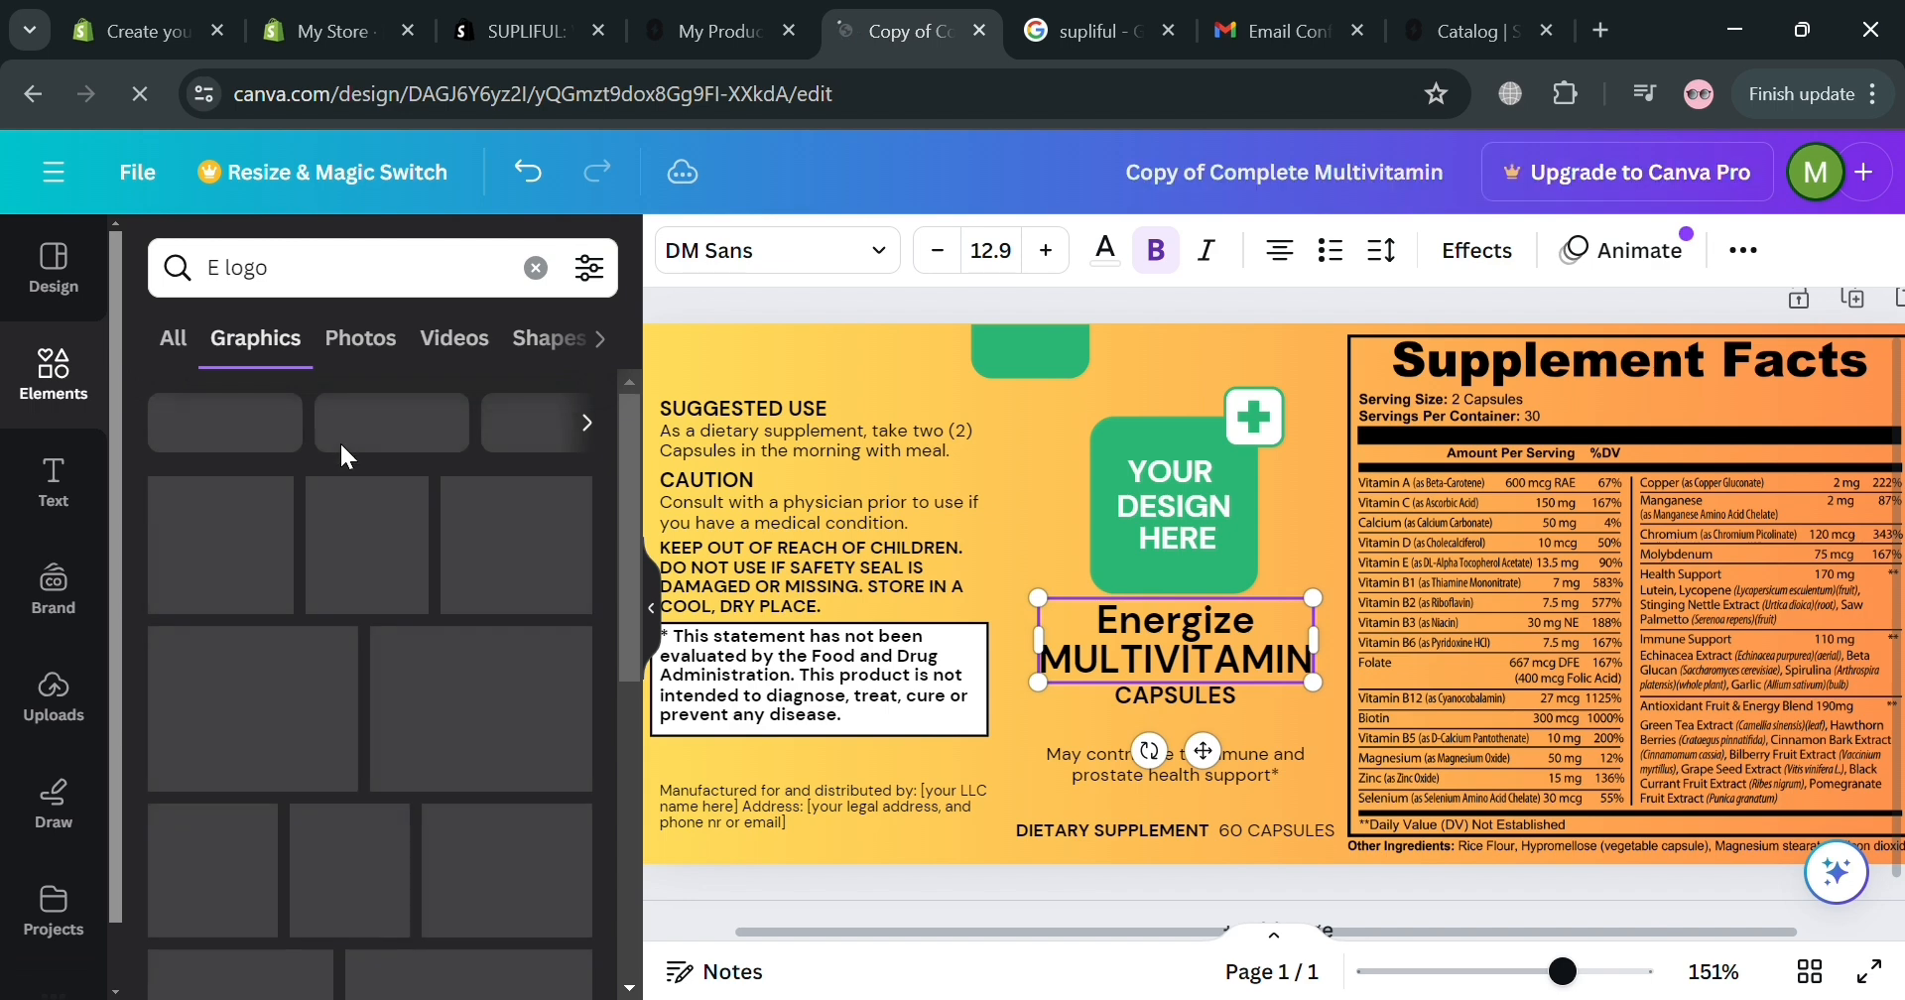
click(363, 347)
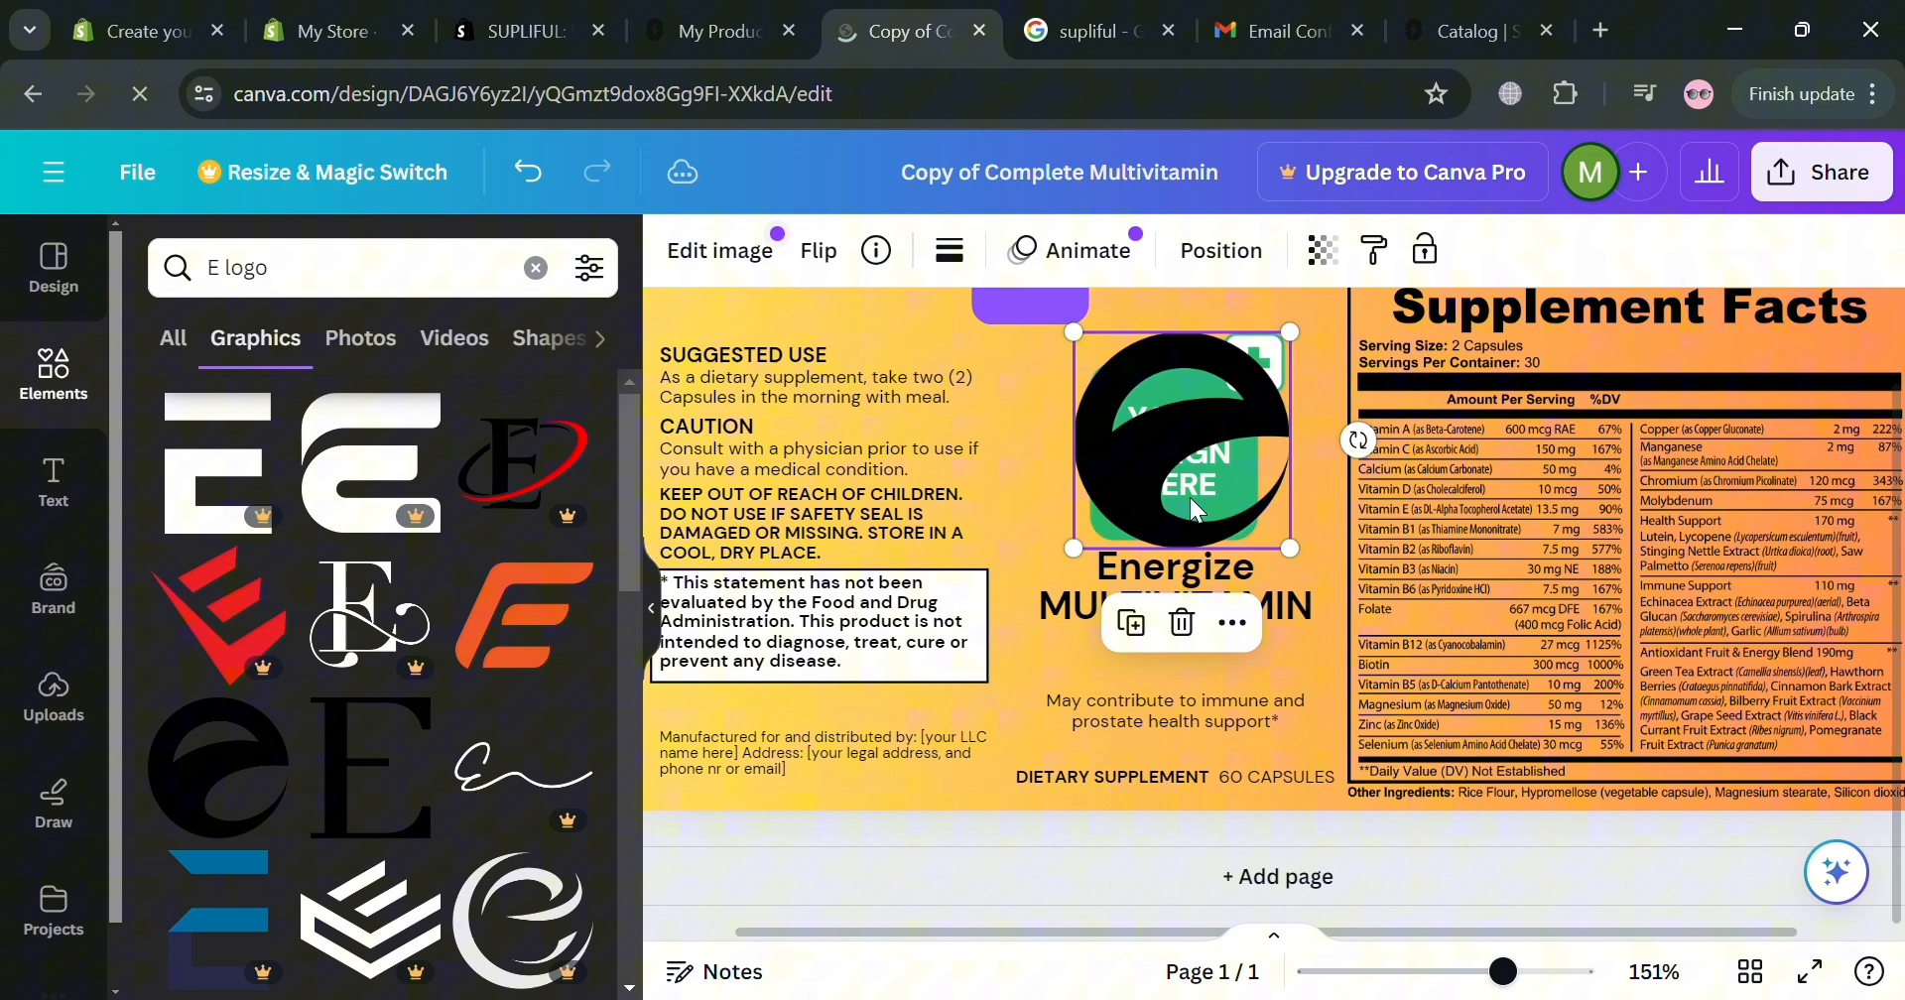
Add the black e logo and delete the YOUR DESIGN HERE text and green cross, putting the logo in their place.
drag(1189, 497, 1097, 593)
click(1240, 427)
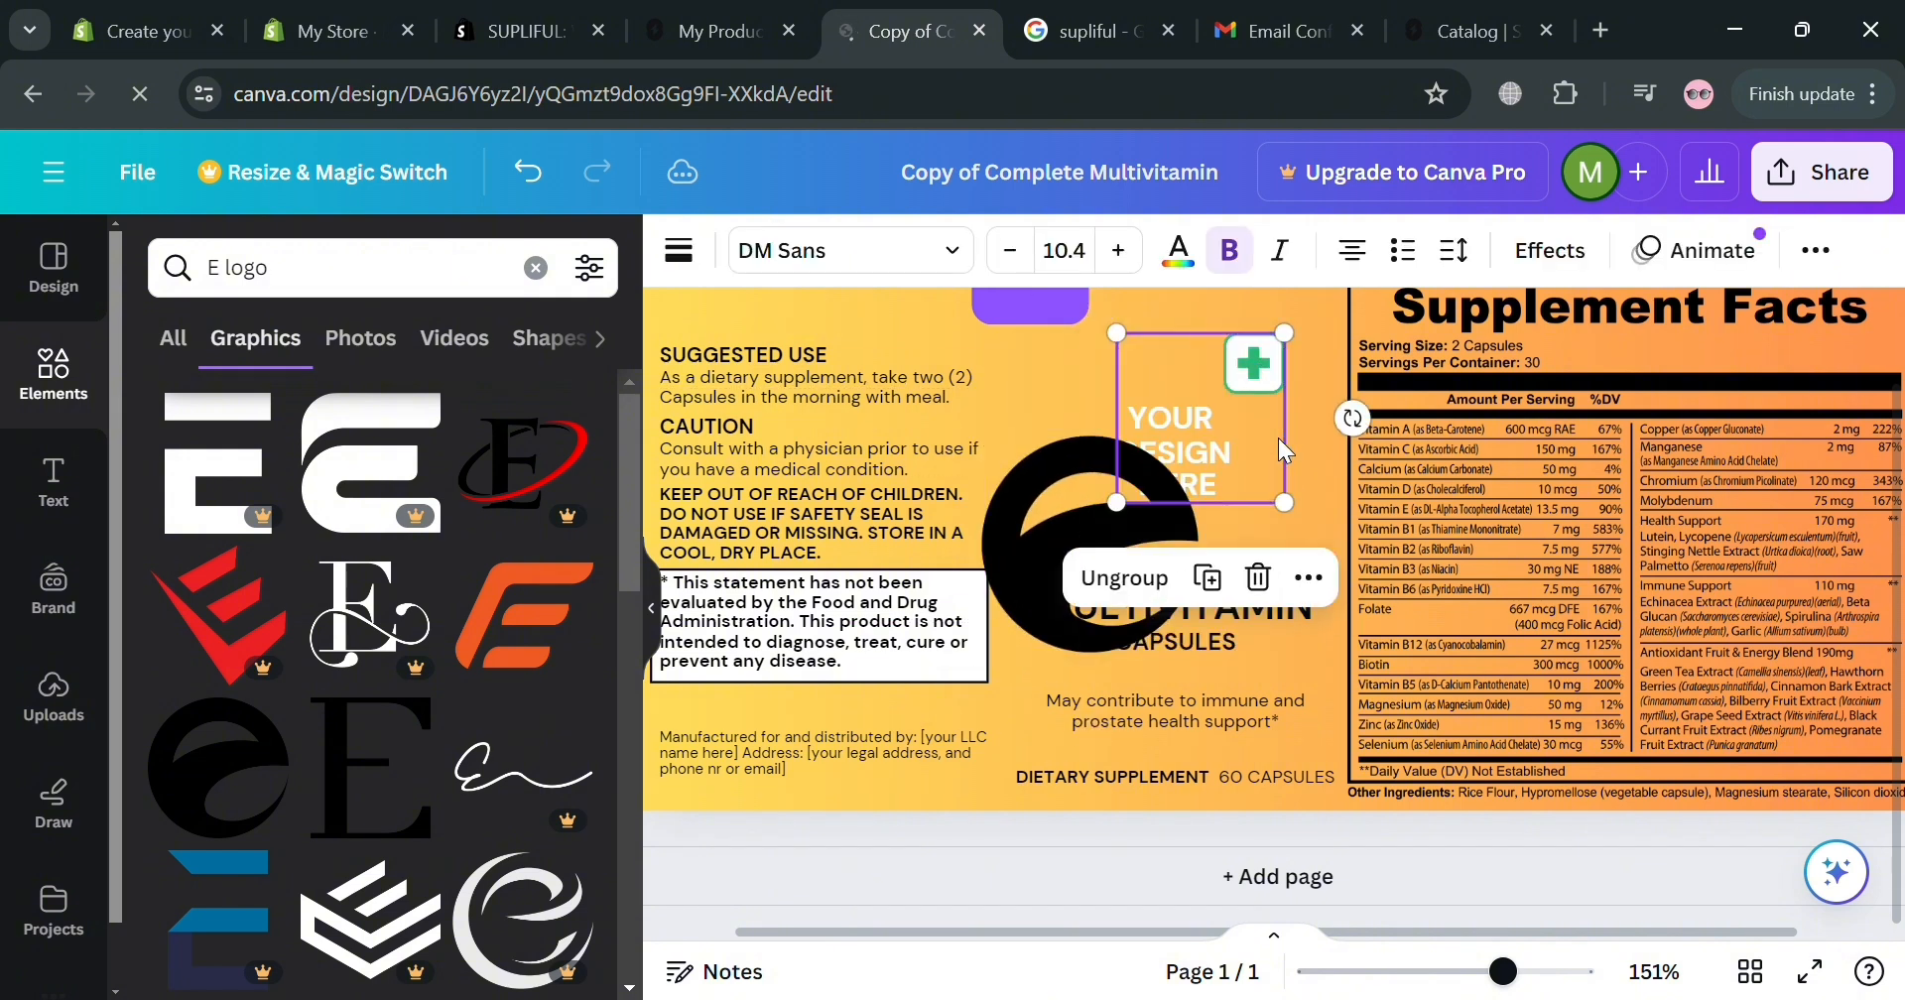
click(1222, 440)
key(Delete)
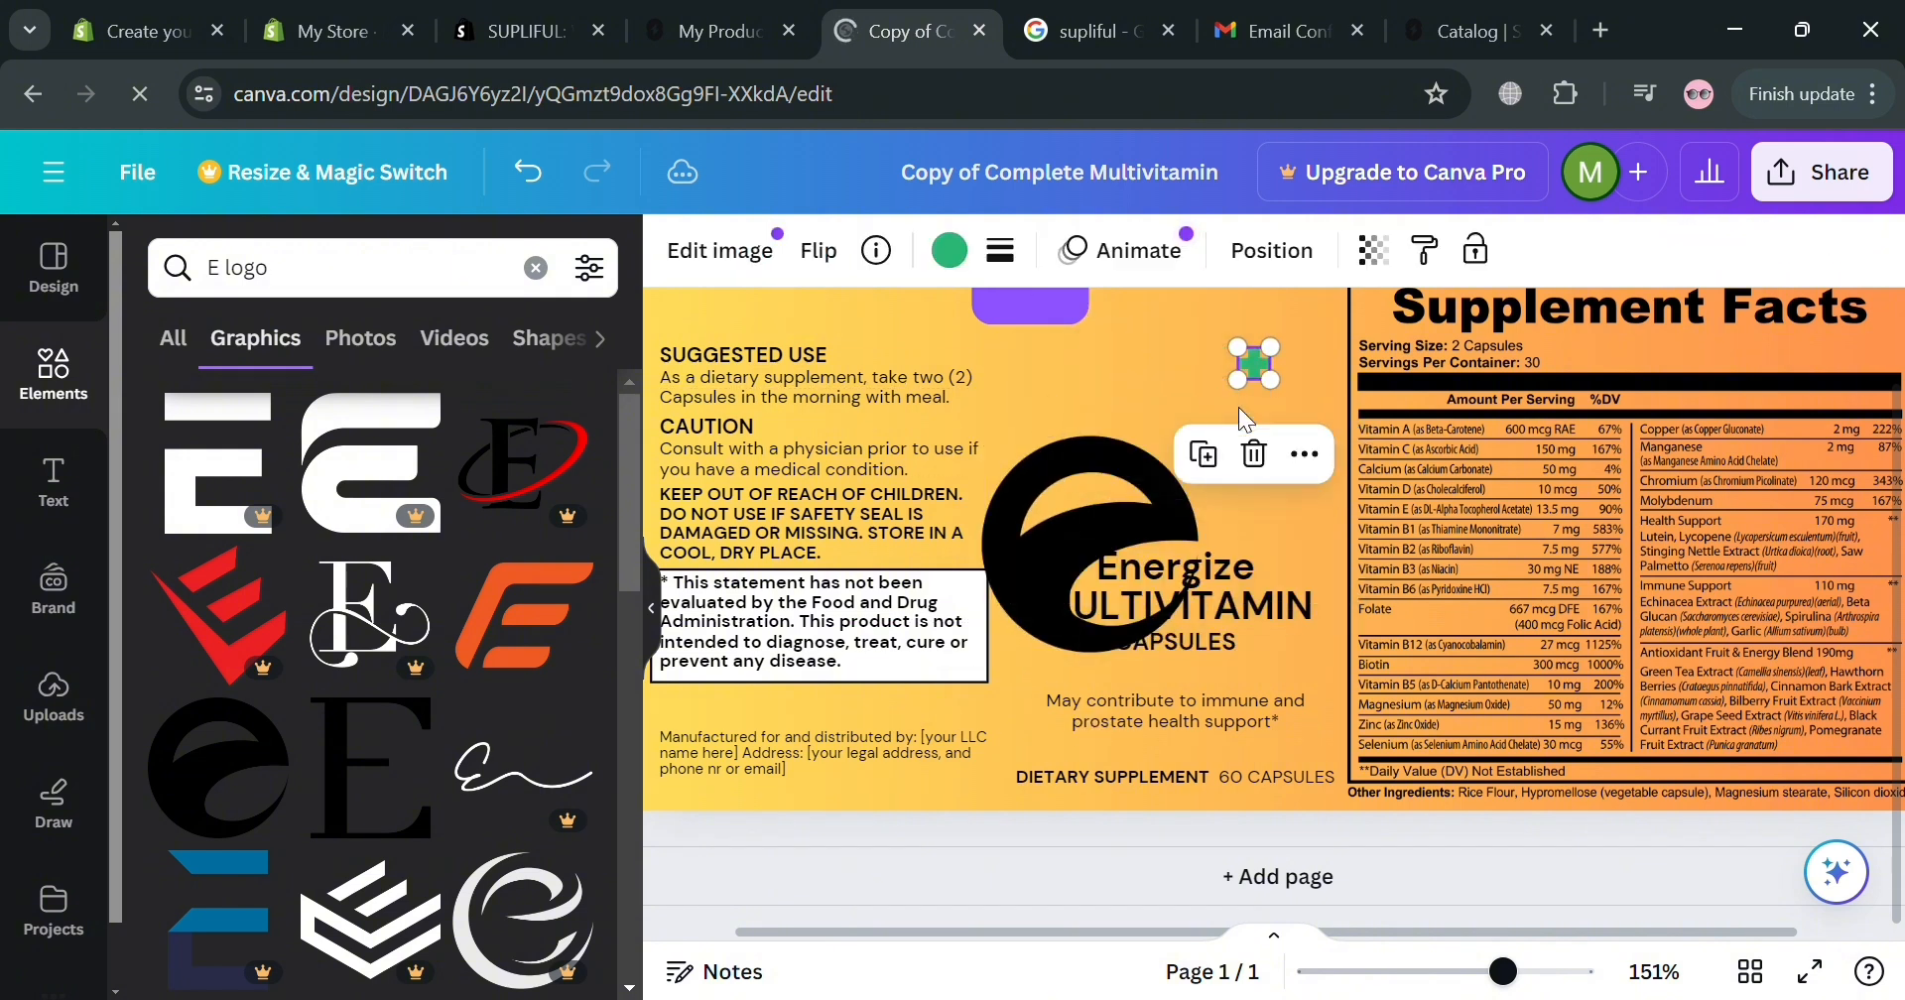
key(Delete)
drag(1129, 527, 1196, 413)
Shrink the e logo, center it above the Energize title, and recolour it violet.
drag(1278, 337, 1247, 368)
drag(1135, 483, 1170, 475)
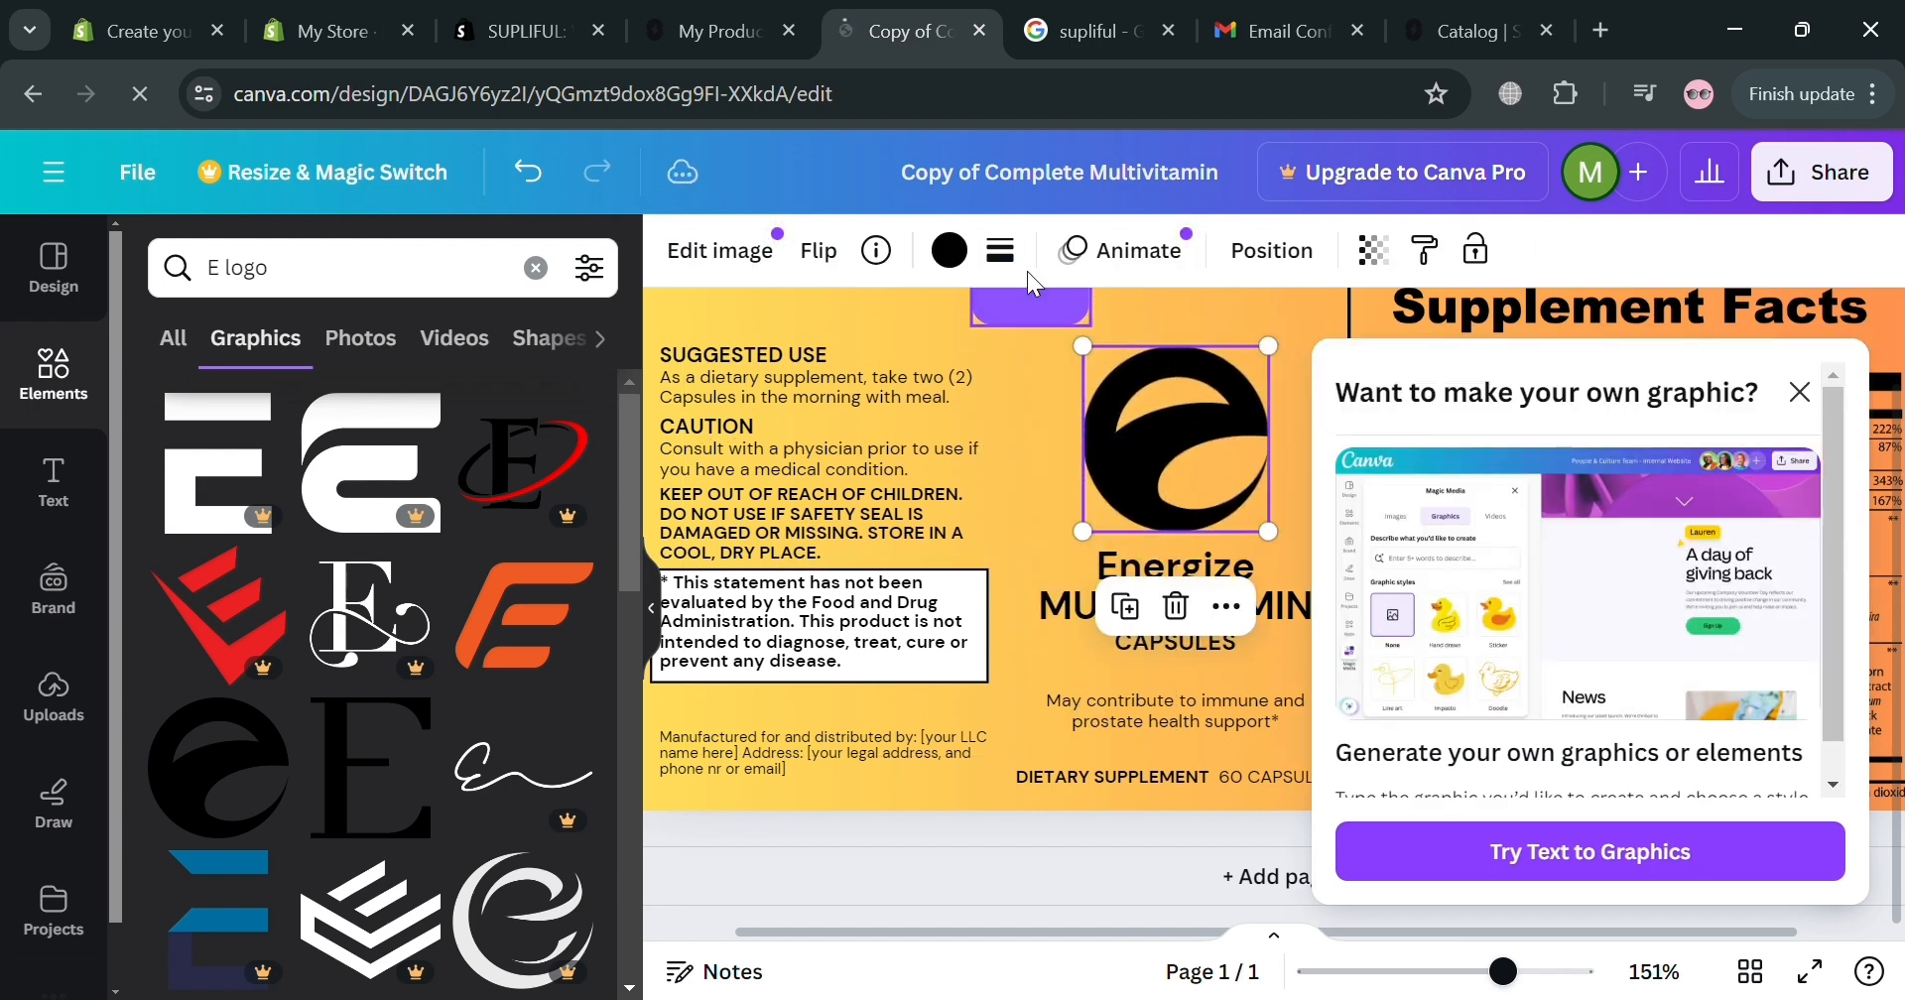
click(950, 250)
click(488, 869)
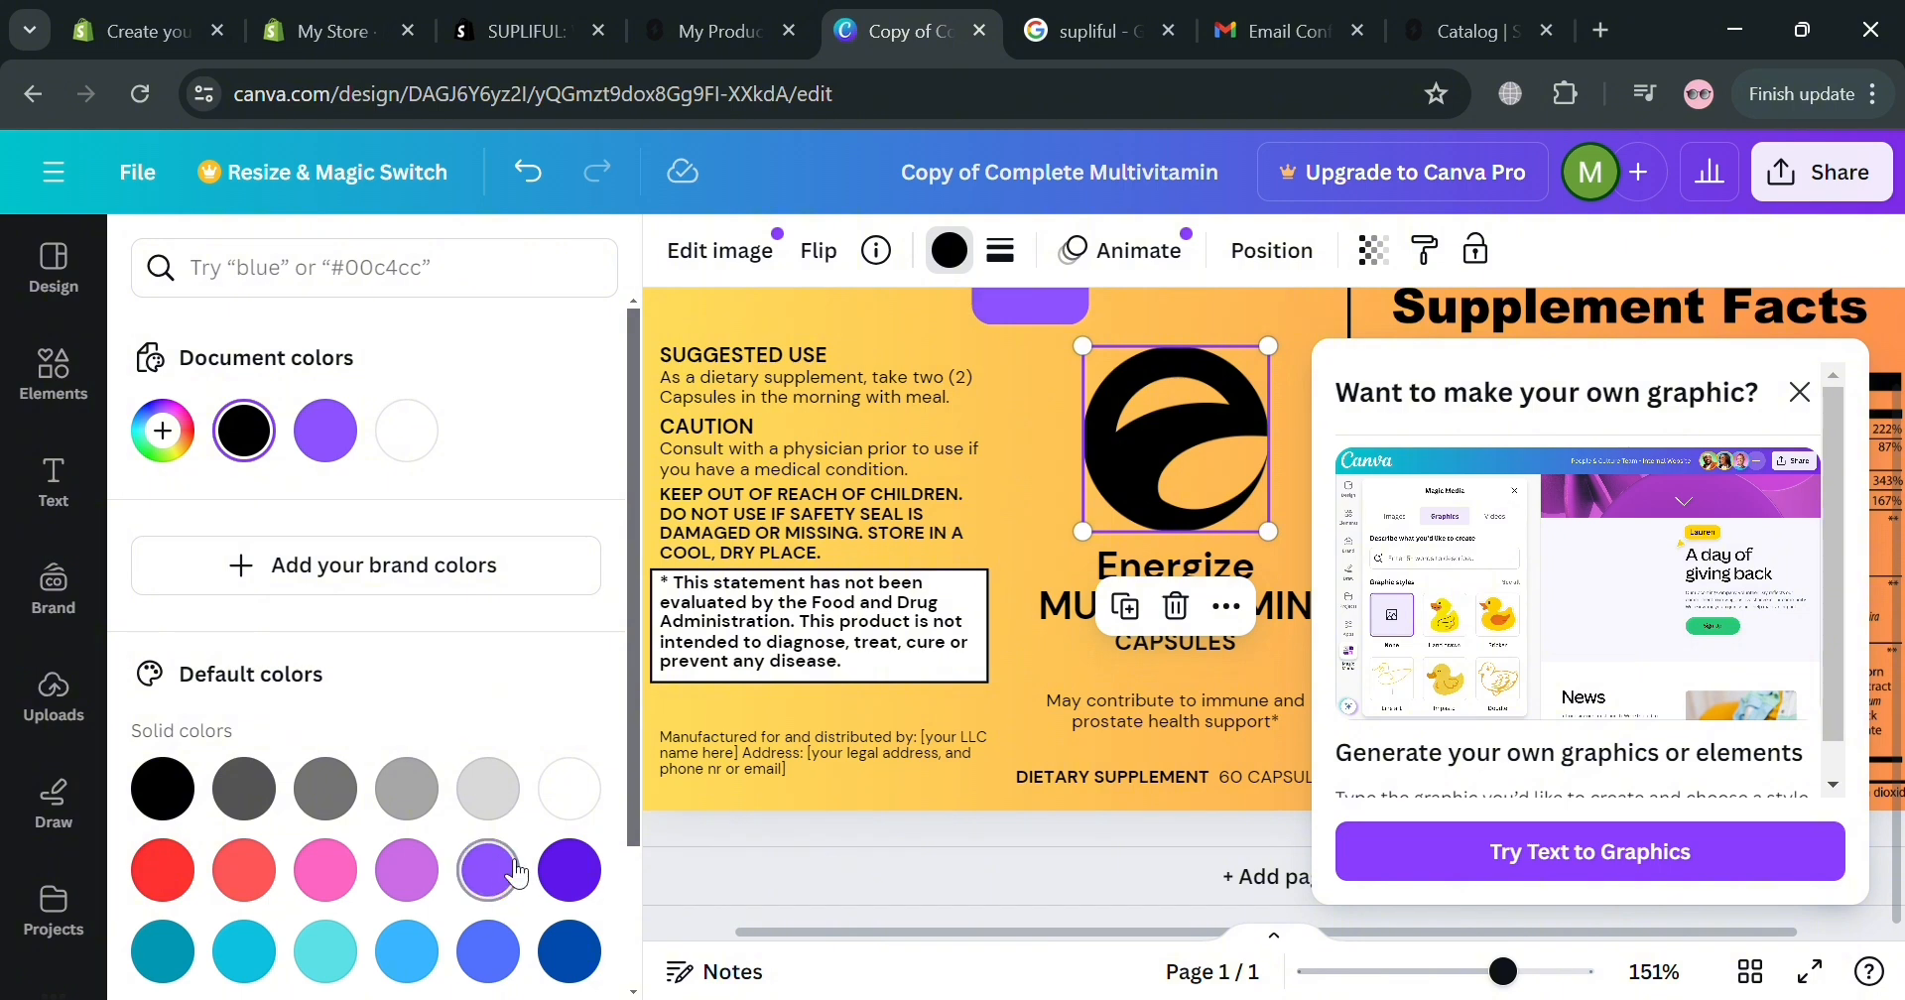
scroll(518, 843, down, 3)
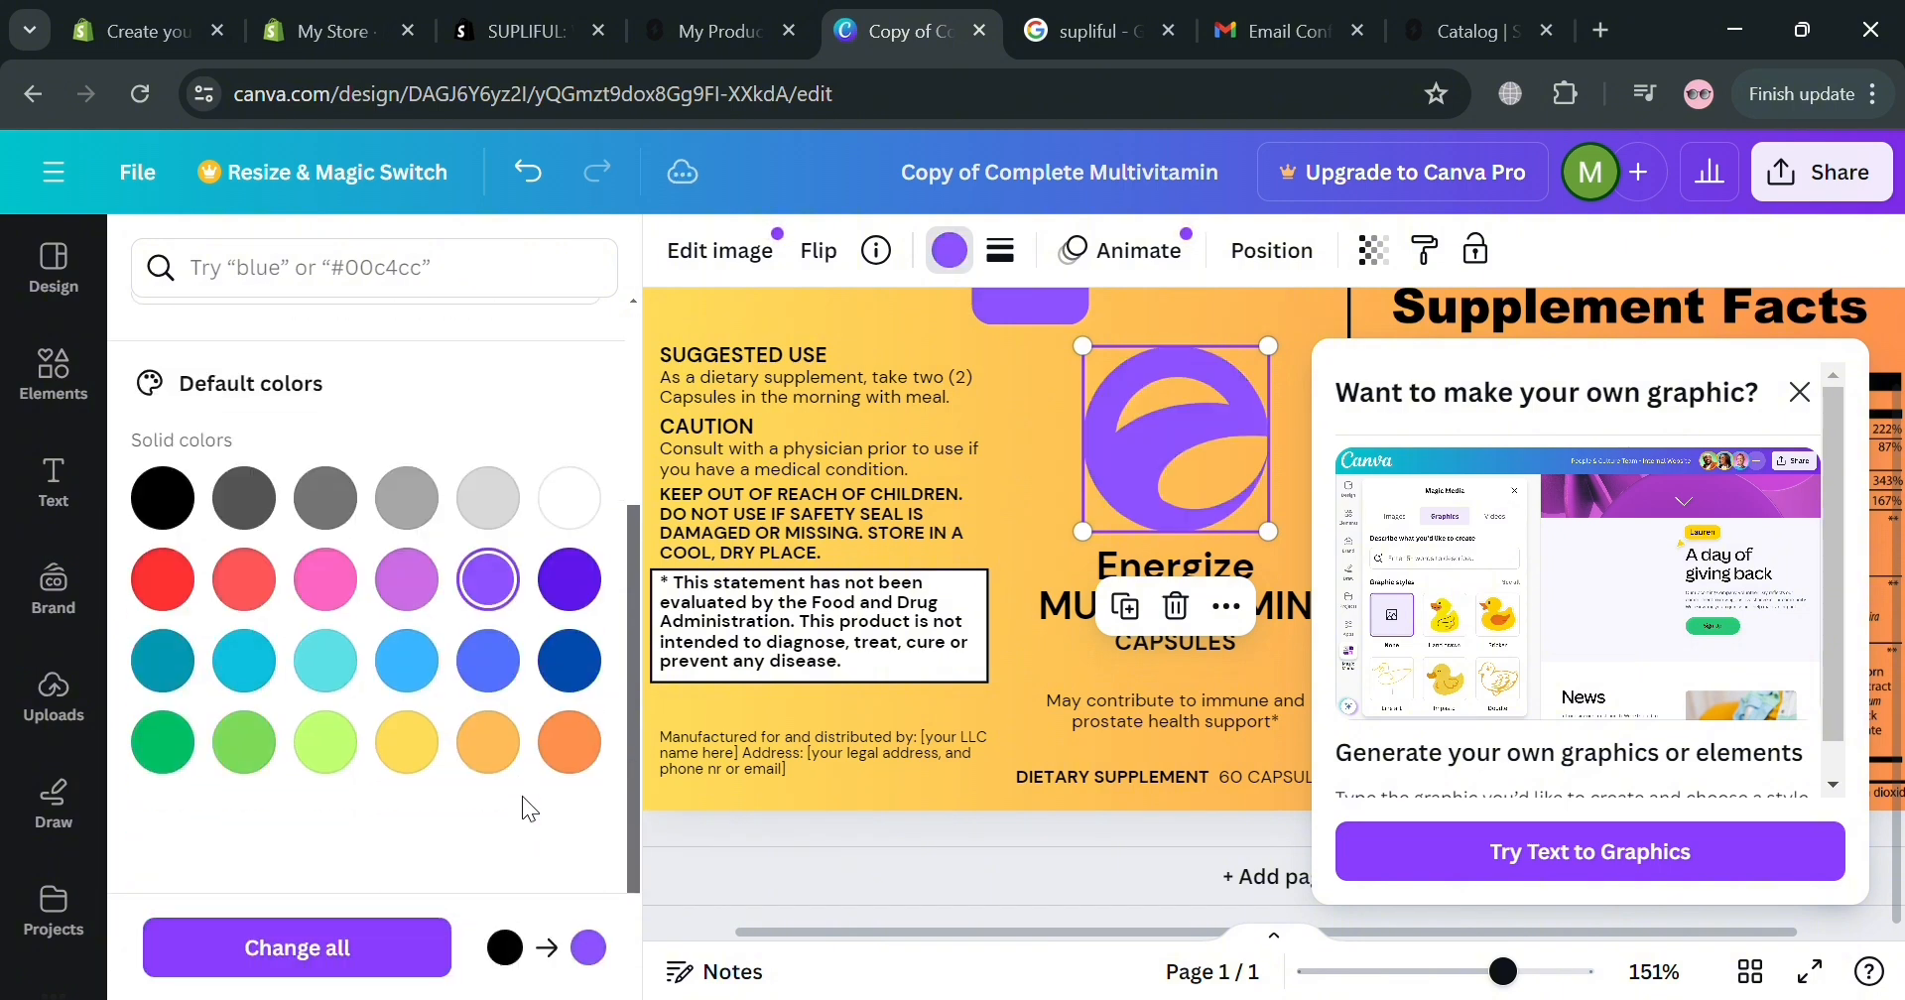
click(573, 657)
click(574, 595)
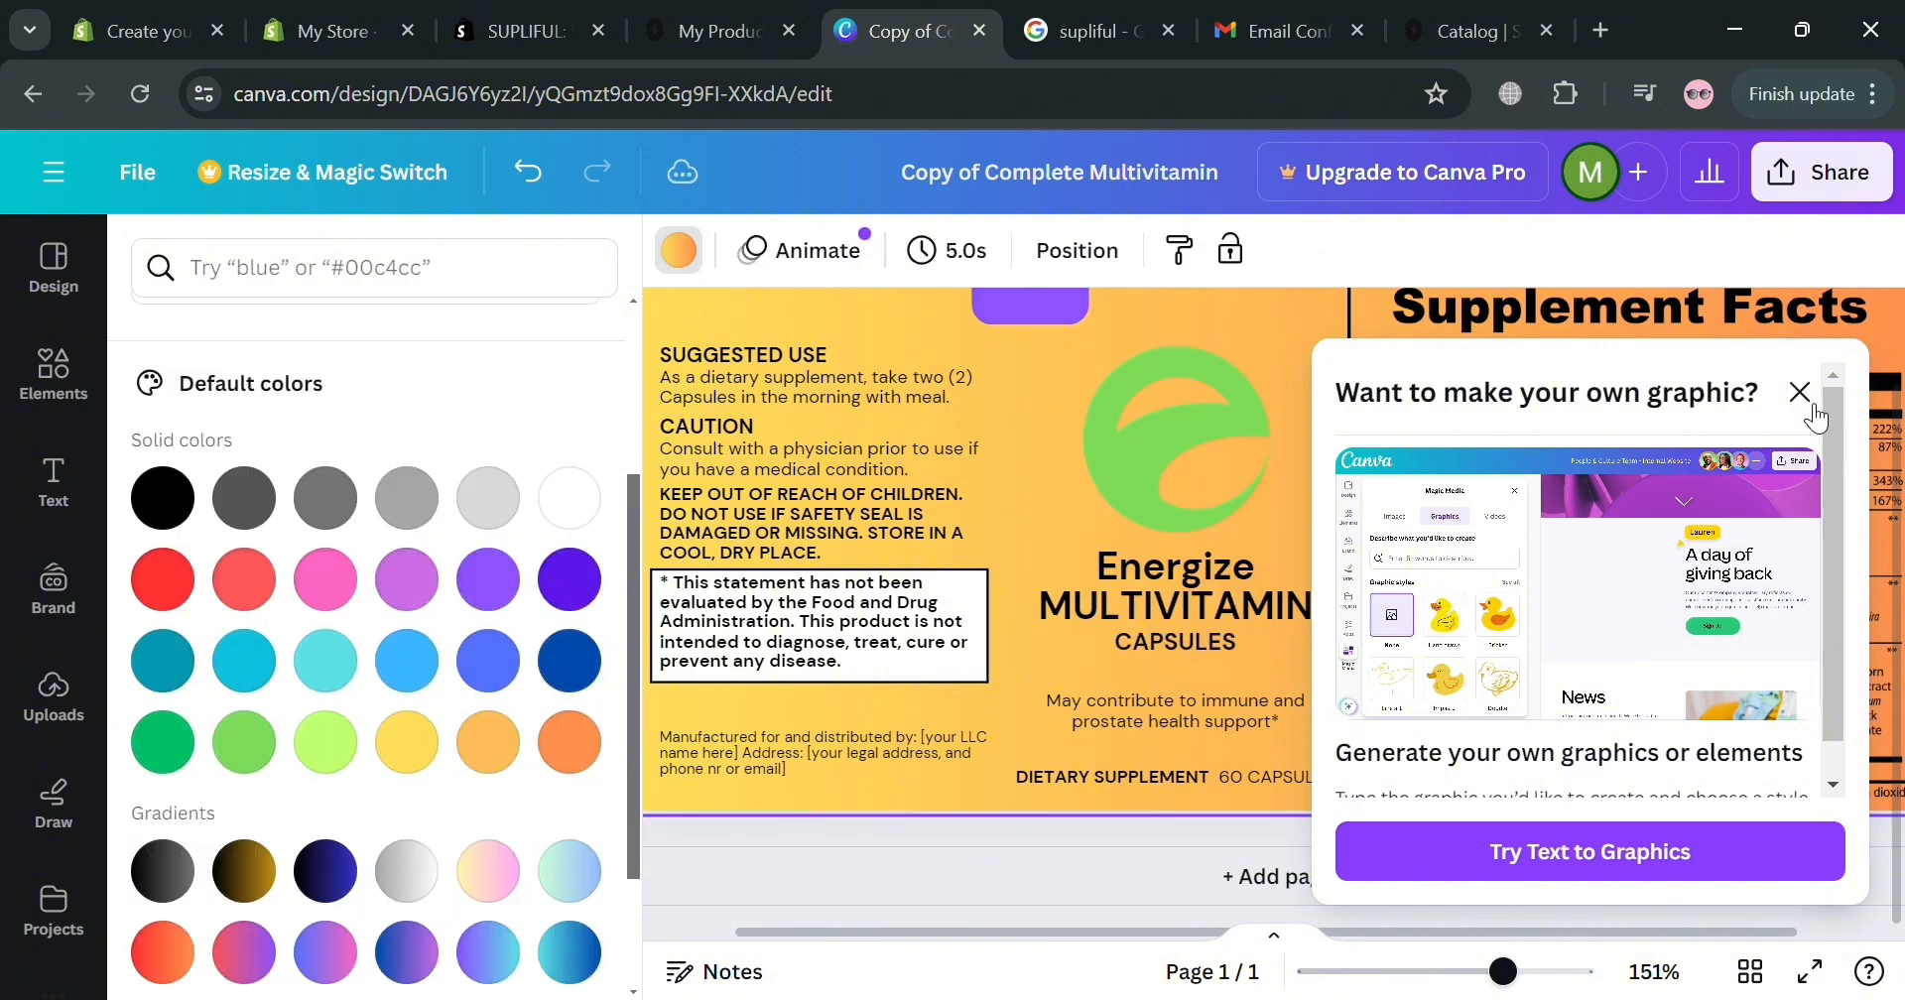
click(1799, 395)
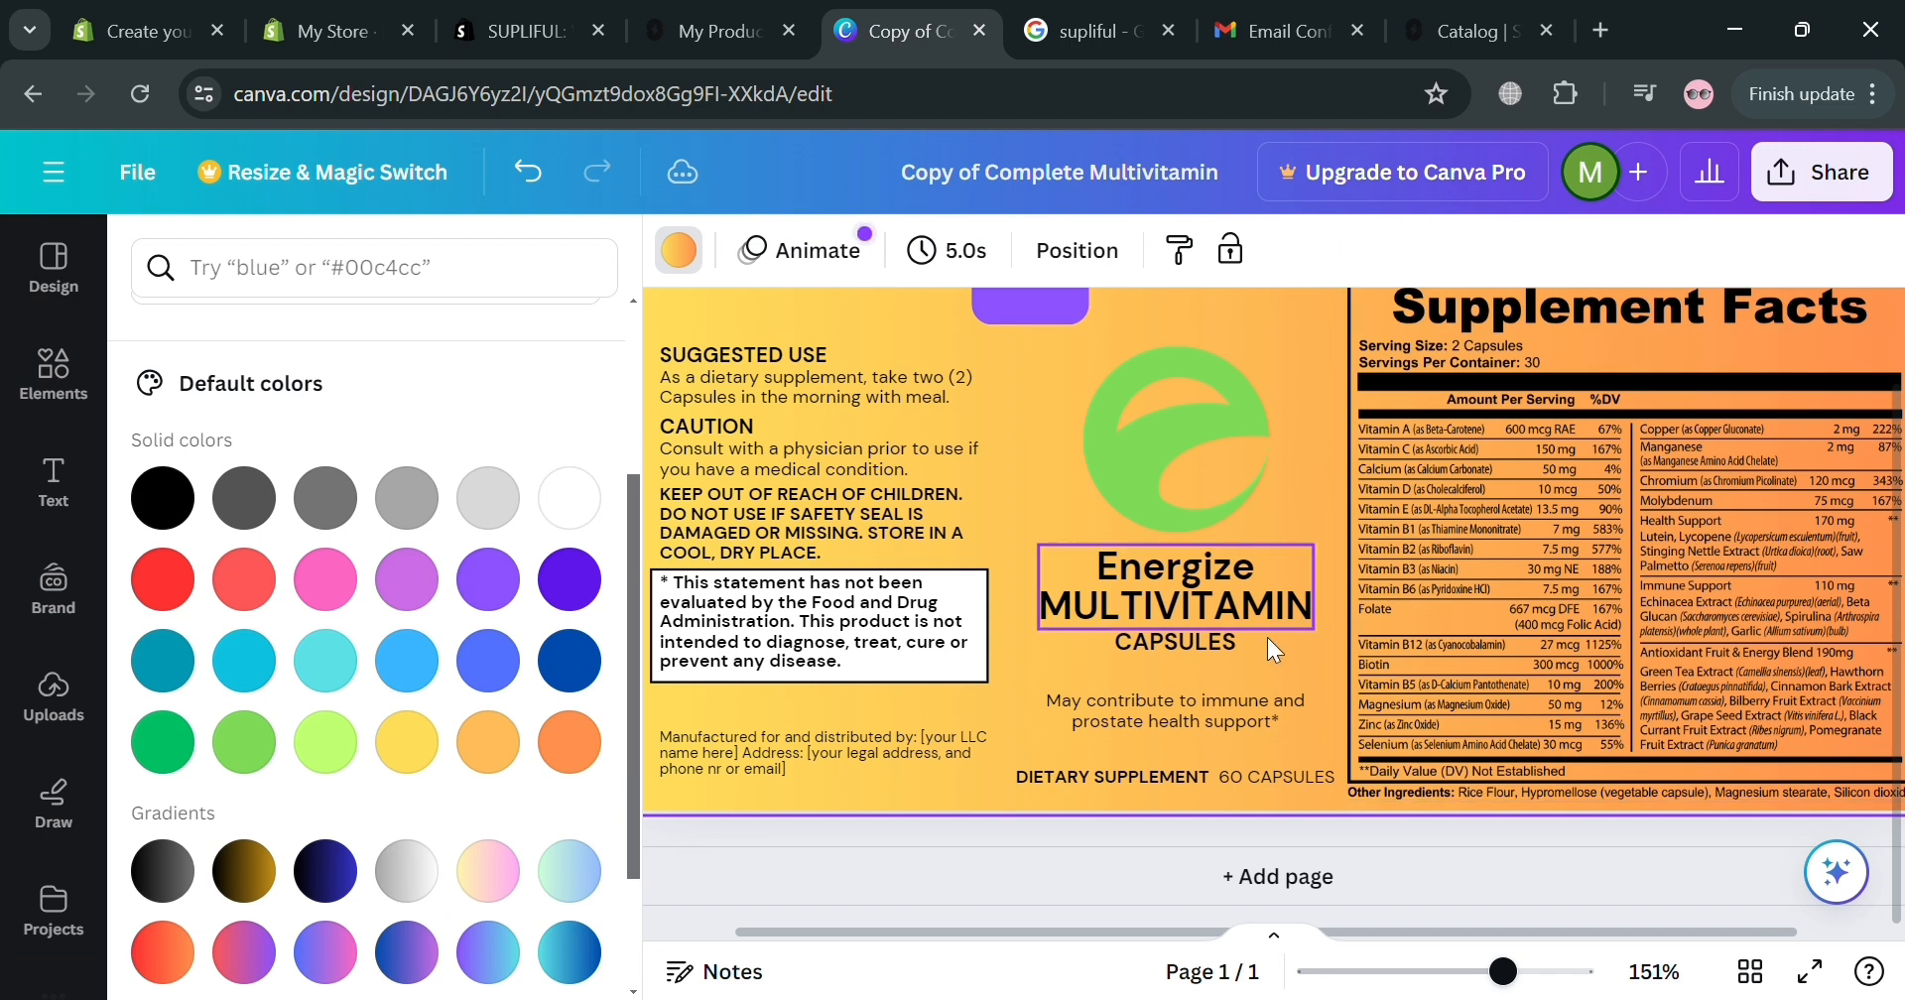
Make the purple rectangle at the top of the label green.
scroll(1206, 681, up, 1)
click(1029, 397)
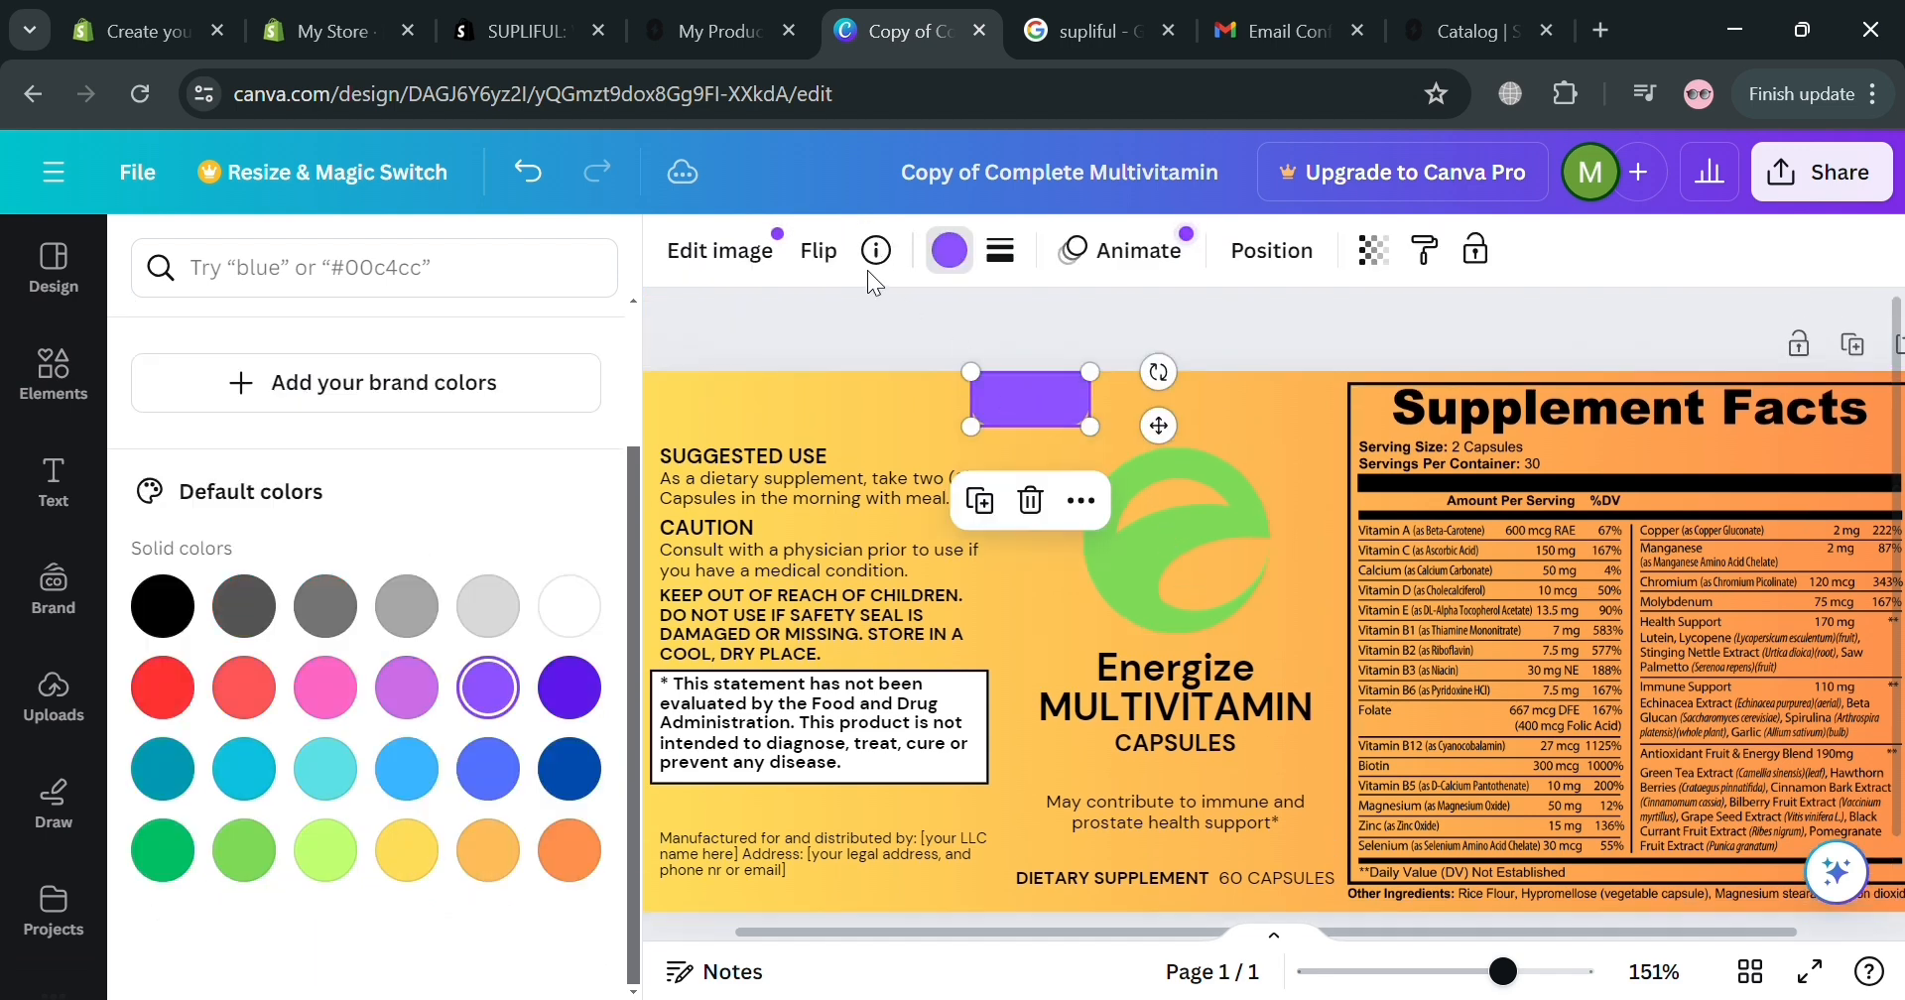
click(268, 858)
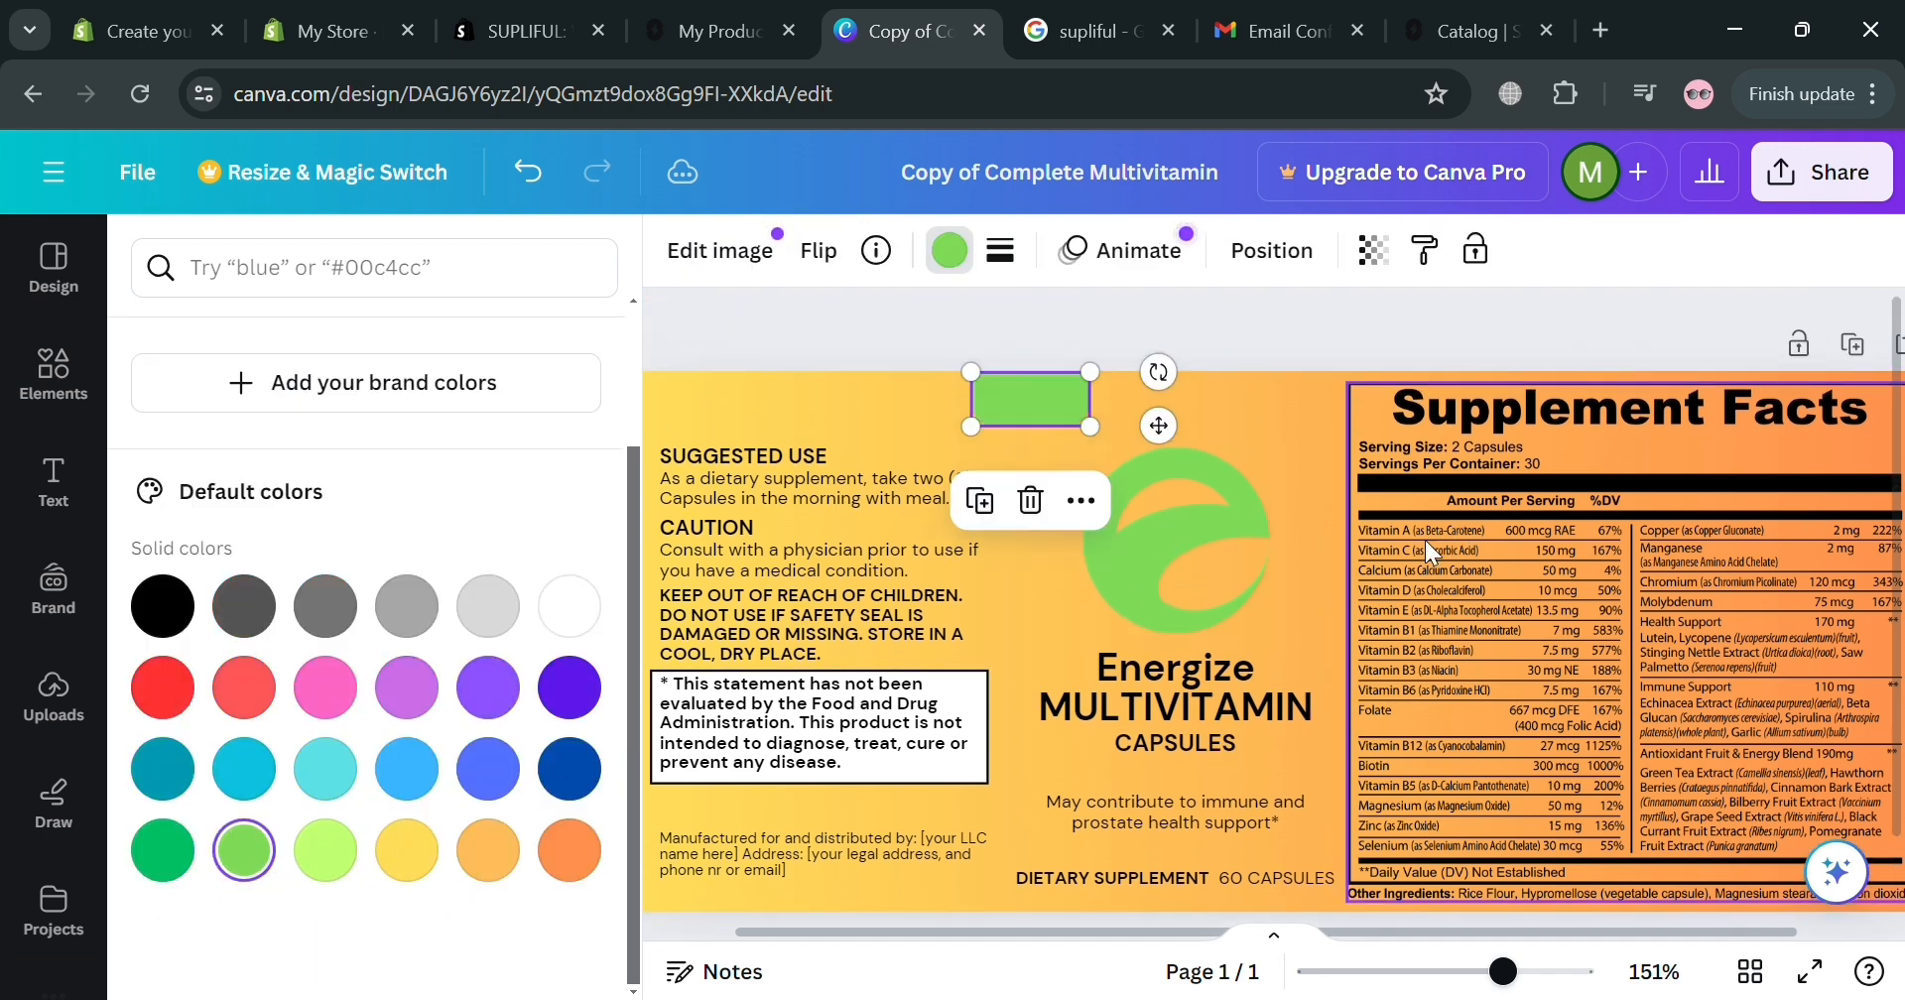
Open the design's share options, check Supliful's label PDF upload step, and return to Canva.
click(1838, 305)
click(1821, 172)
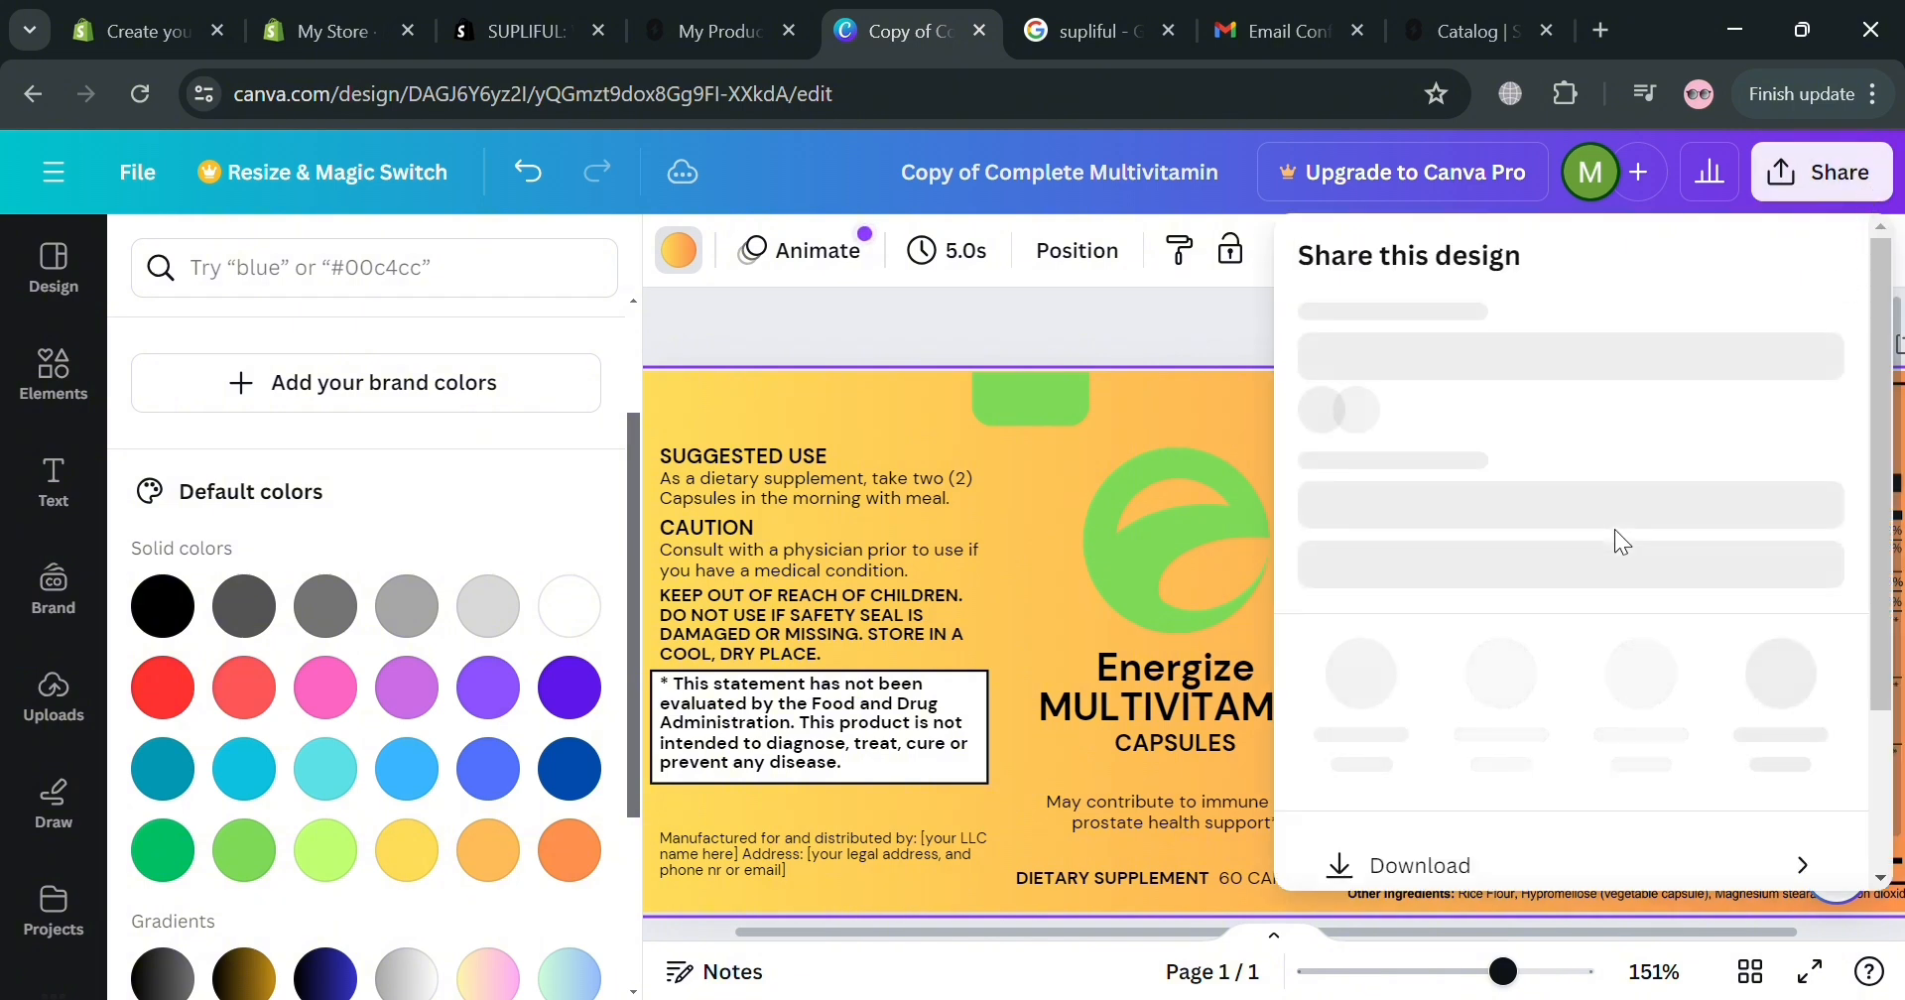
scroll(1615, 528, down, 3)
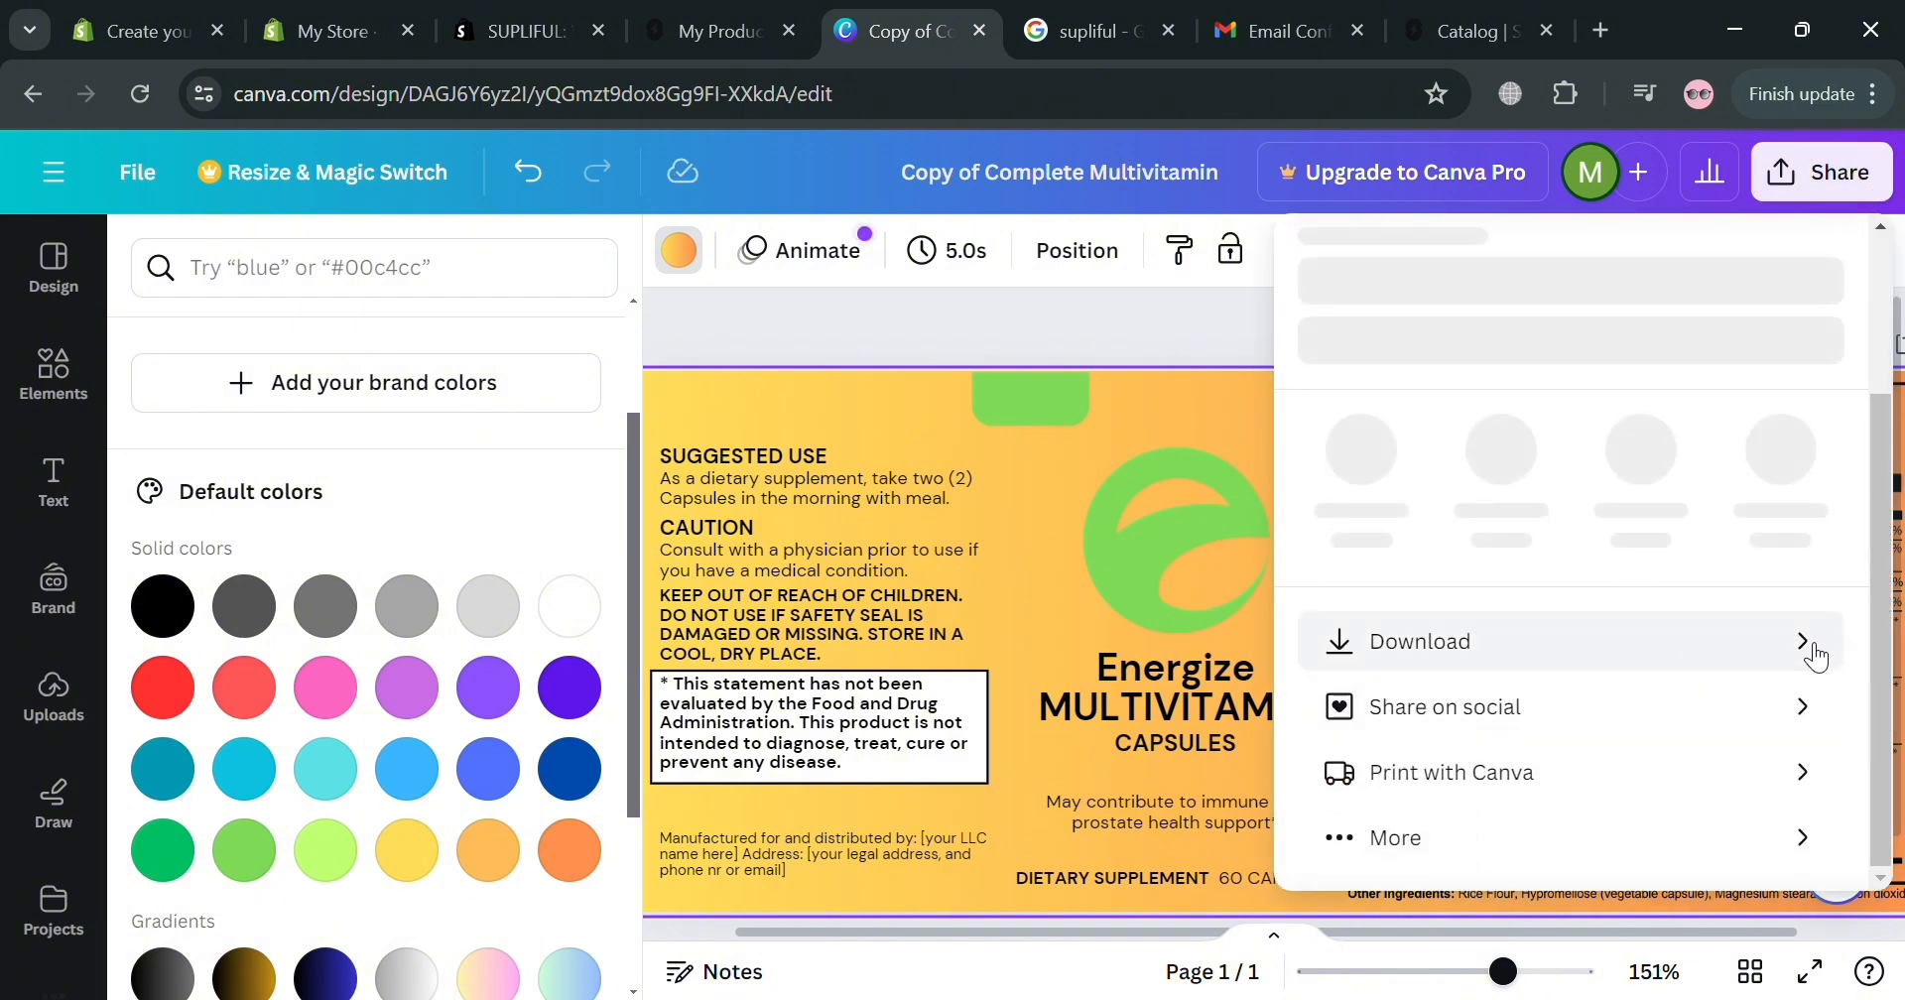
click(733, 14)
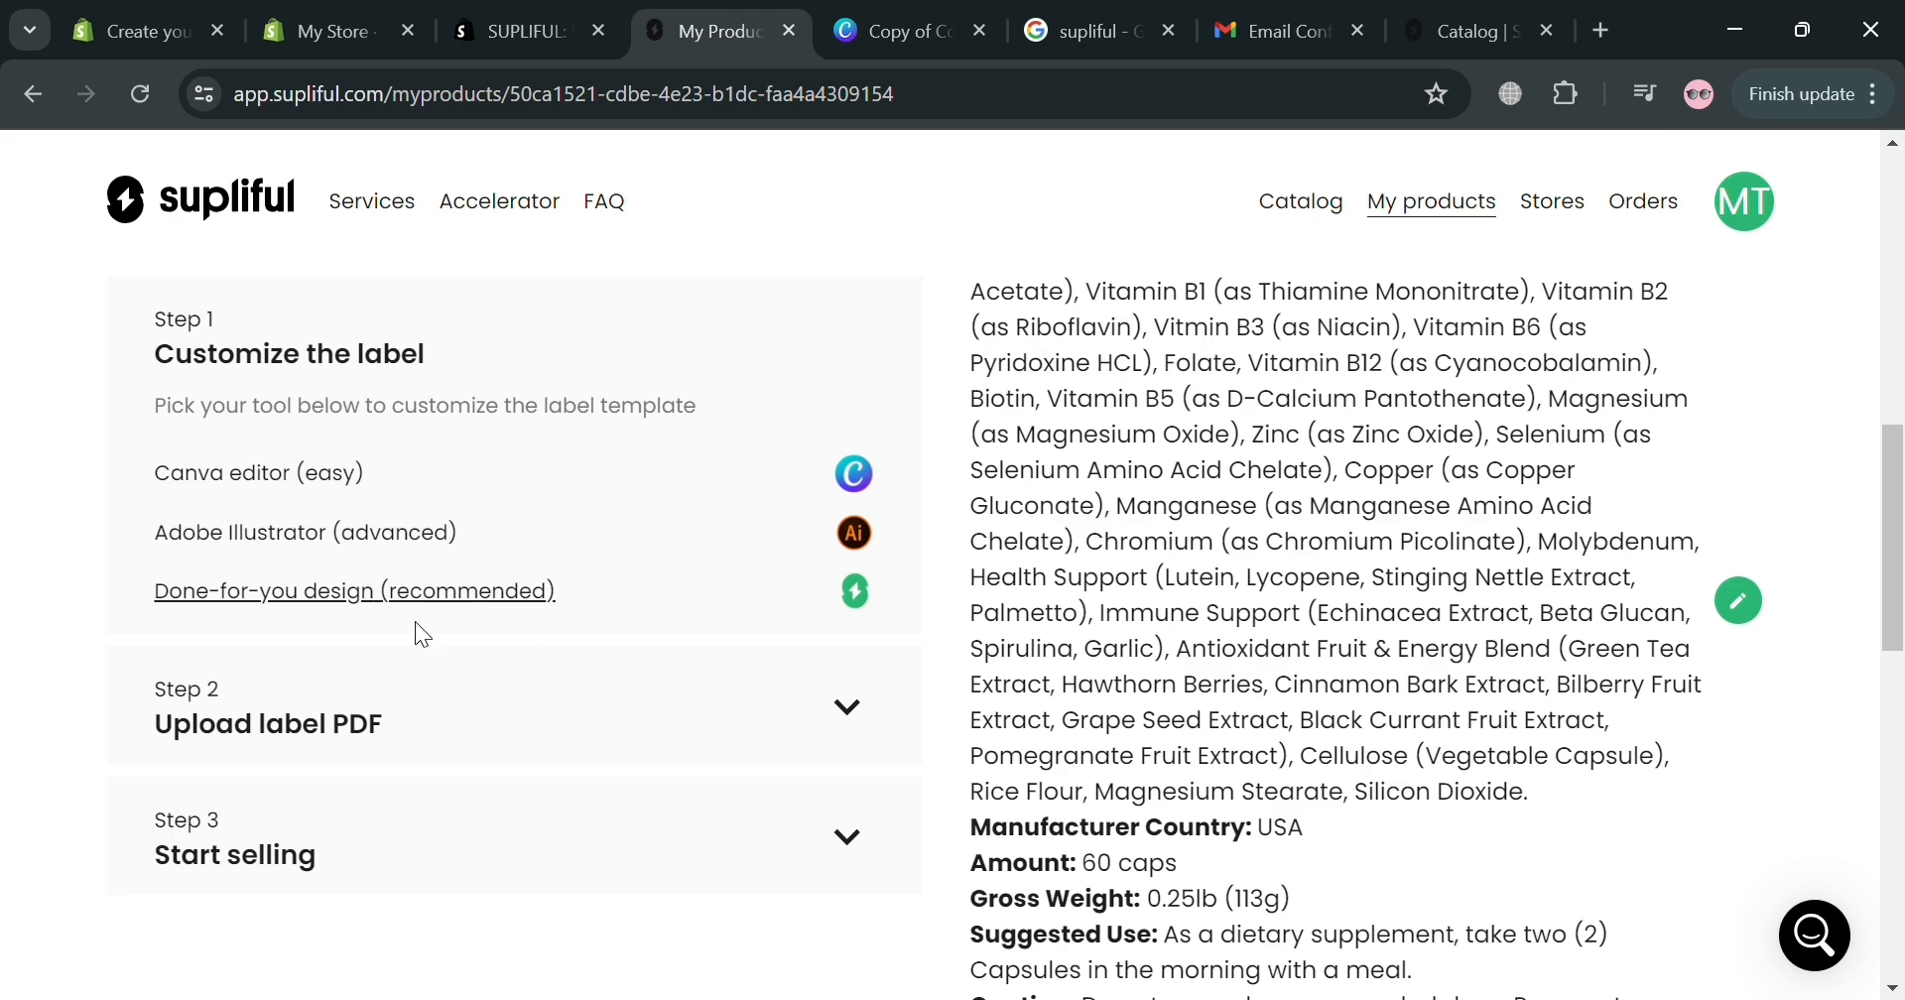
scroll(556, 685, down, 2)
click(891, 562)
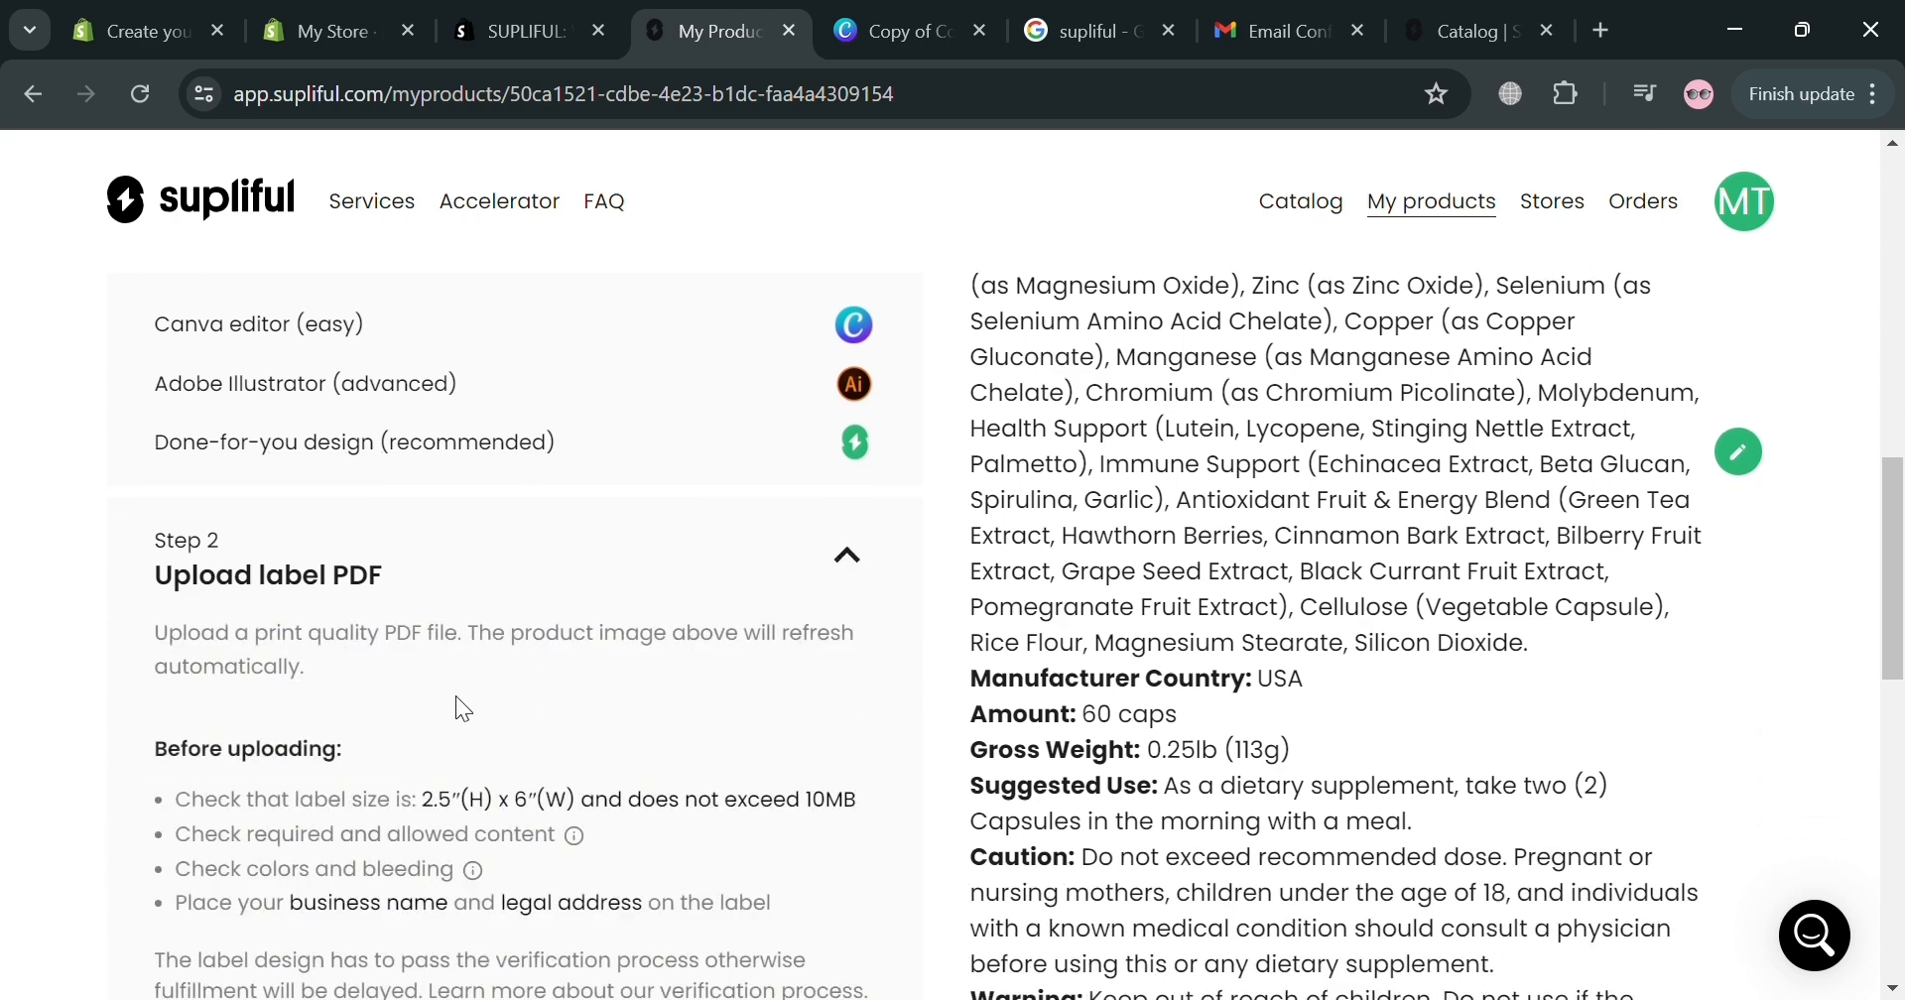
scroll(460, 706, down, 3)
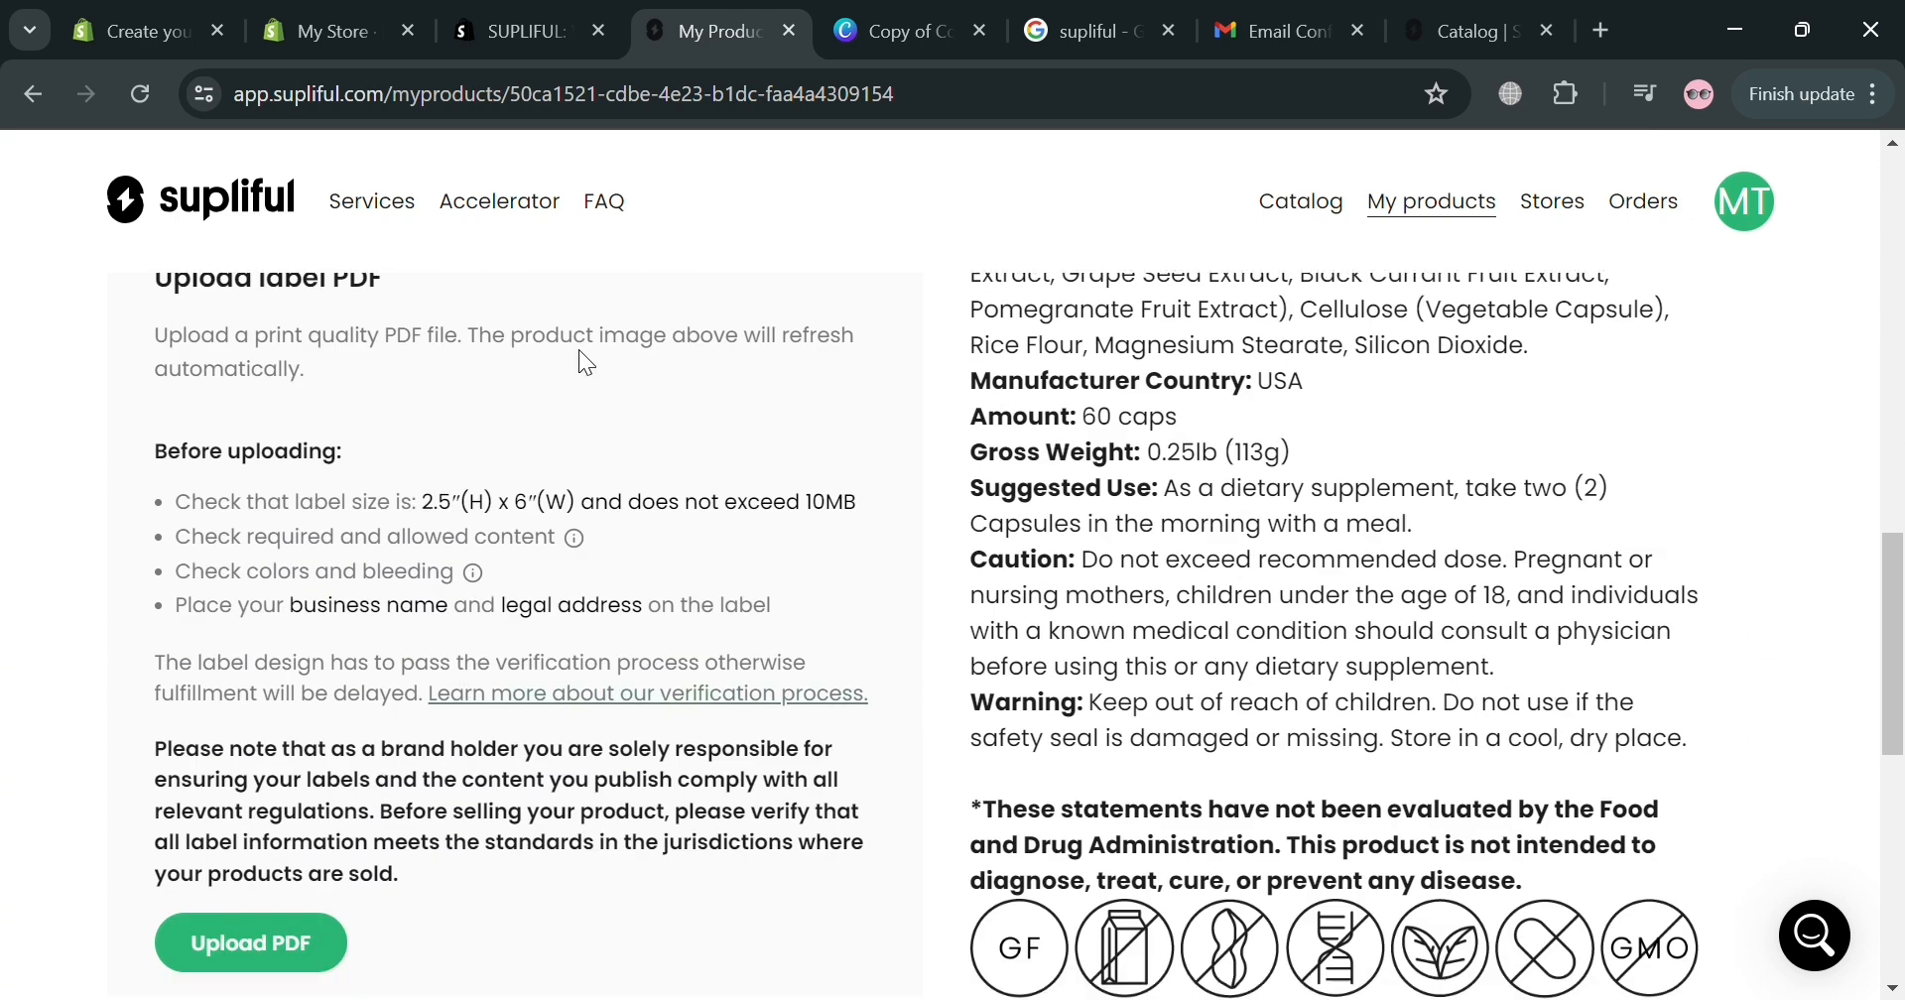
key(ctrl+Tab)
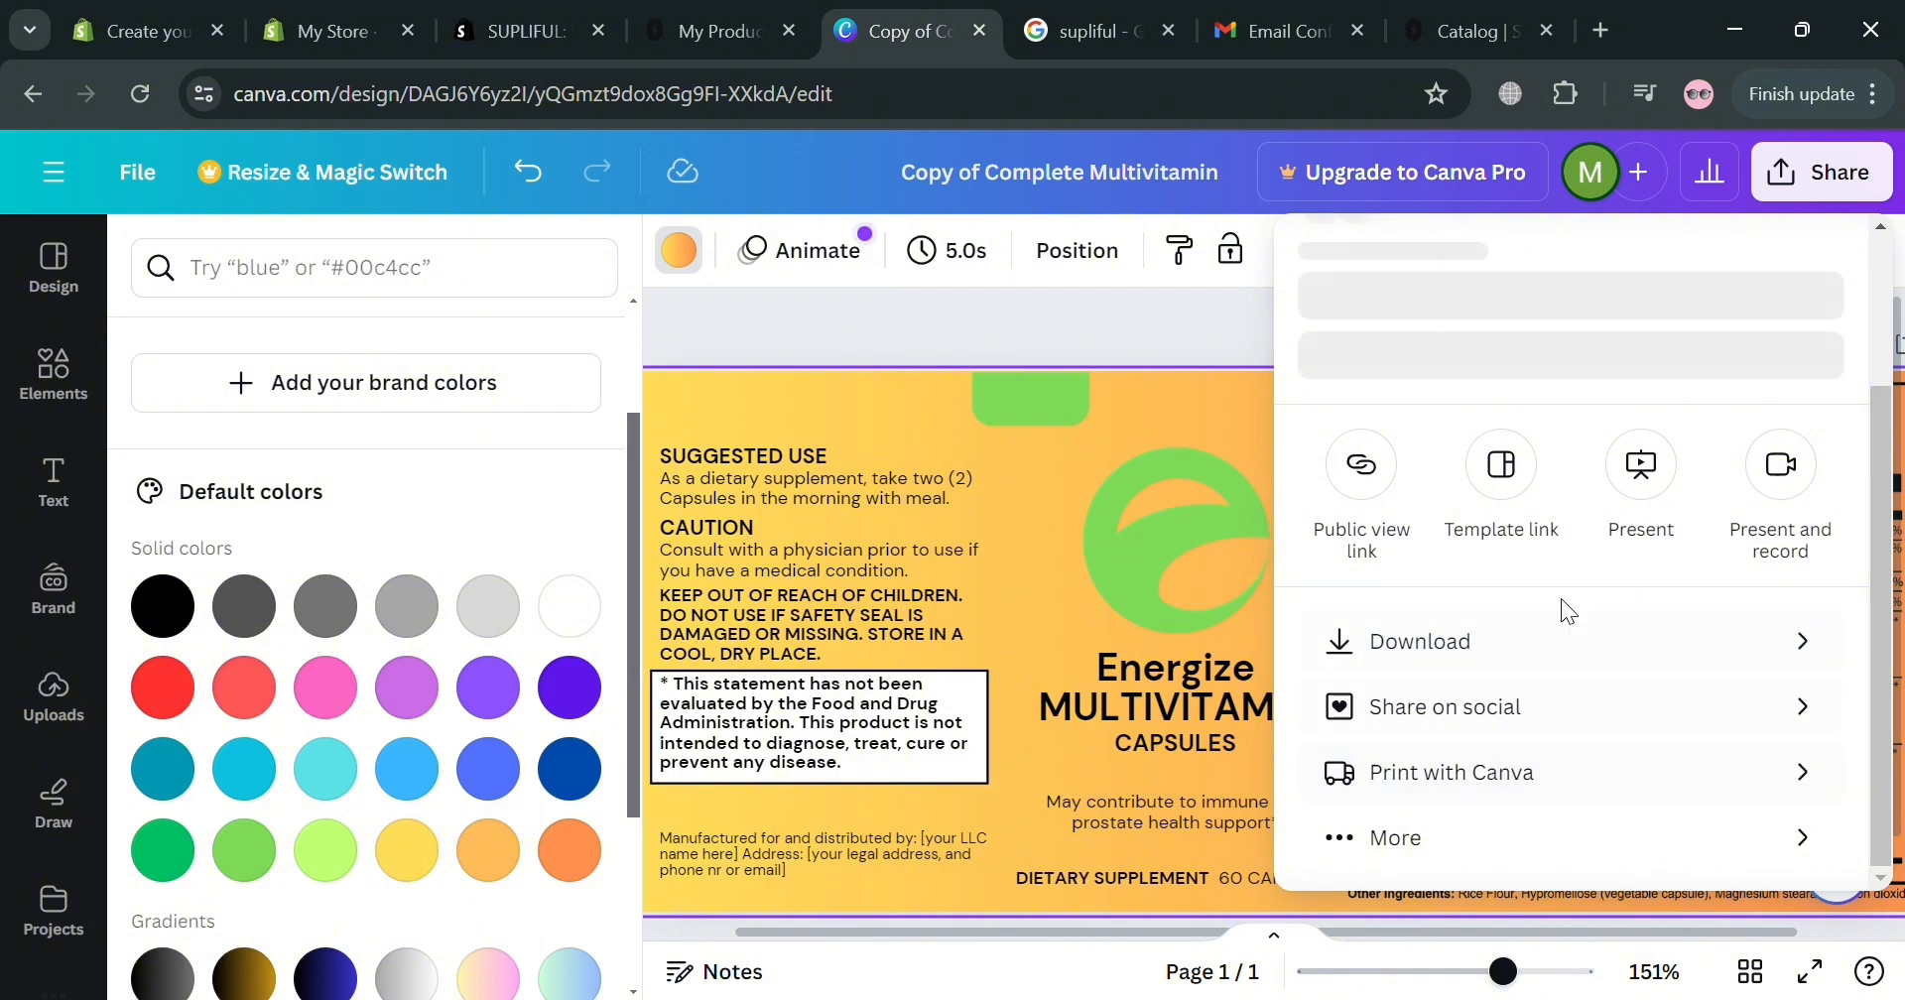
Download the label as a flattened PDF Standard file and return to Supliful's upload step.
click(1800, 641)
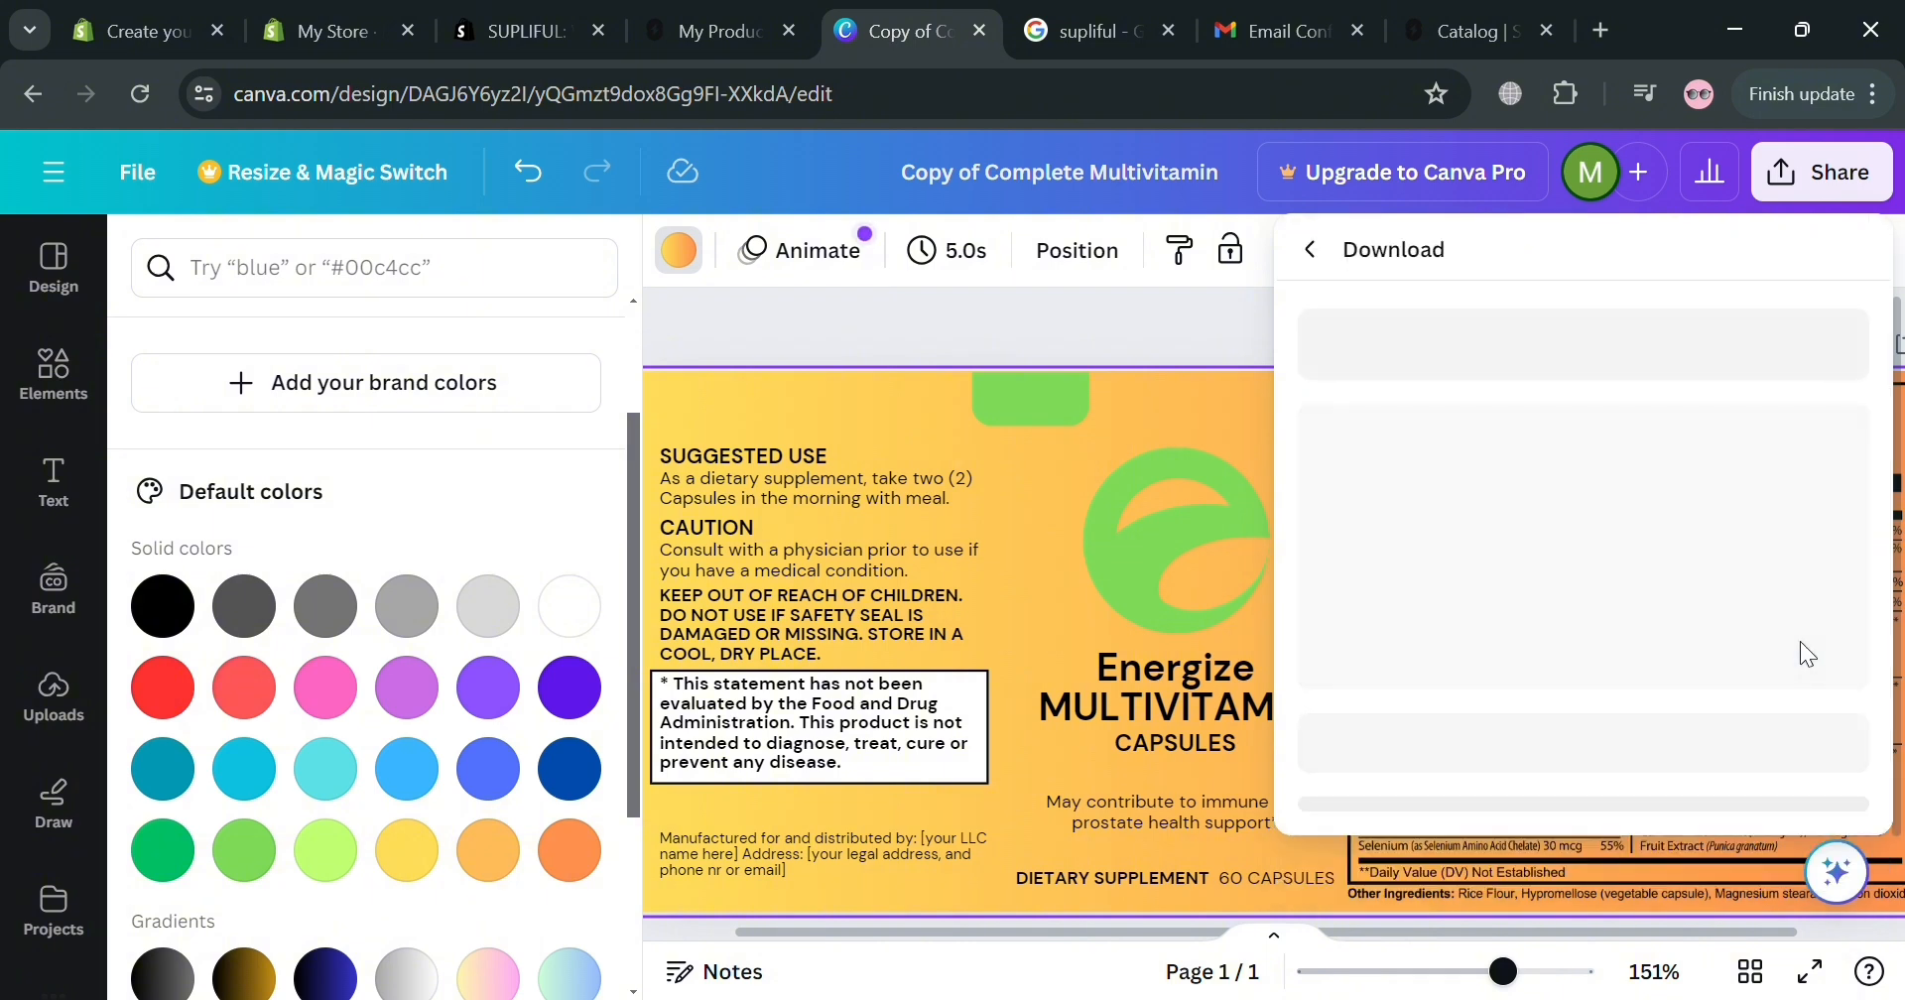
click(1583, 380)
click(1616, 764)
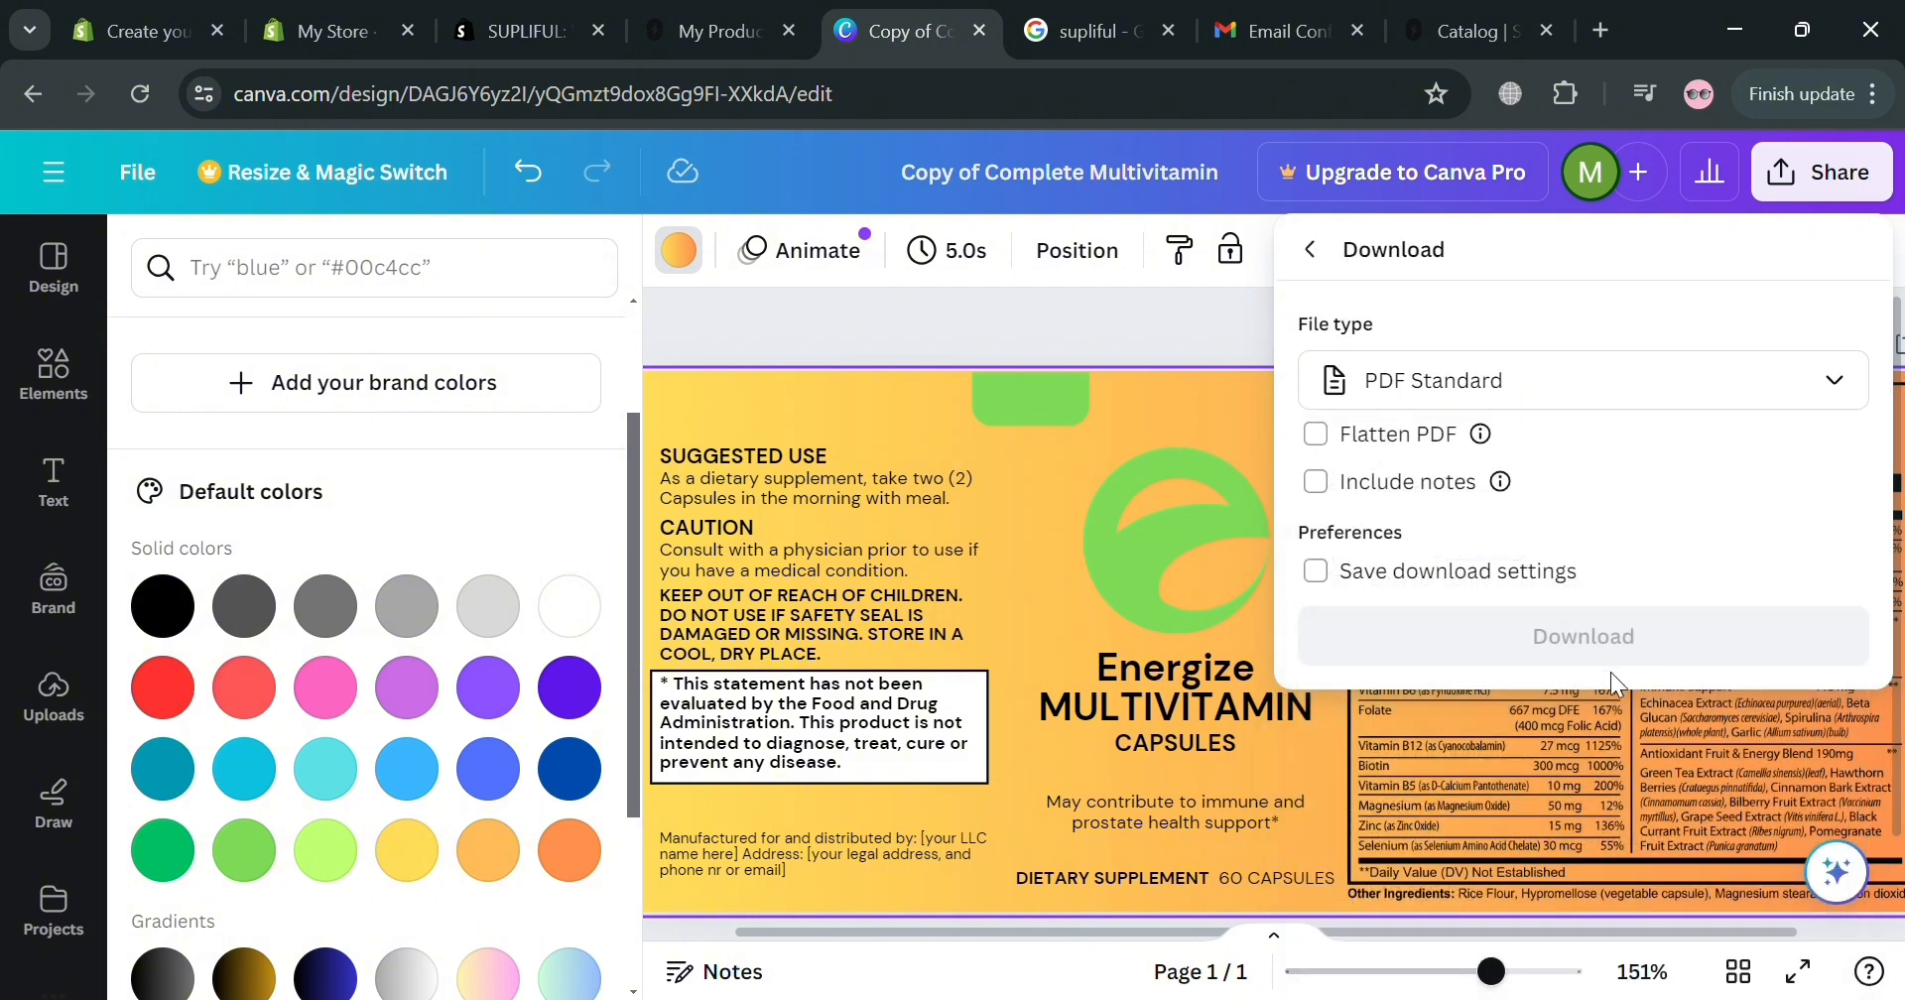
click(1315, 435)
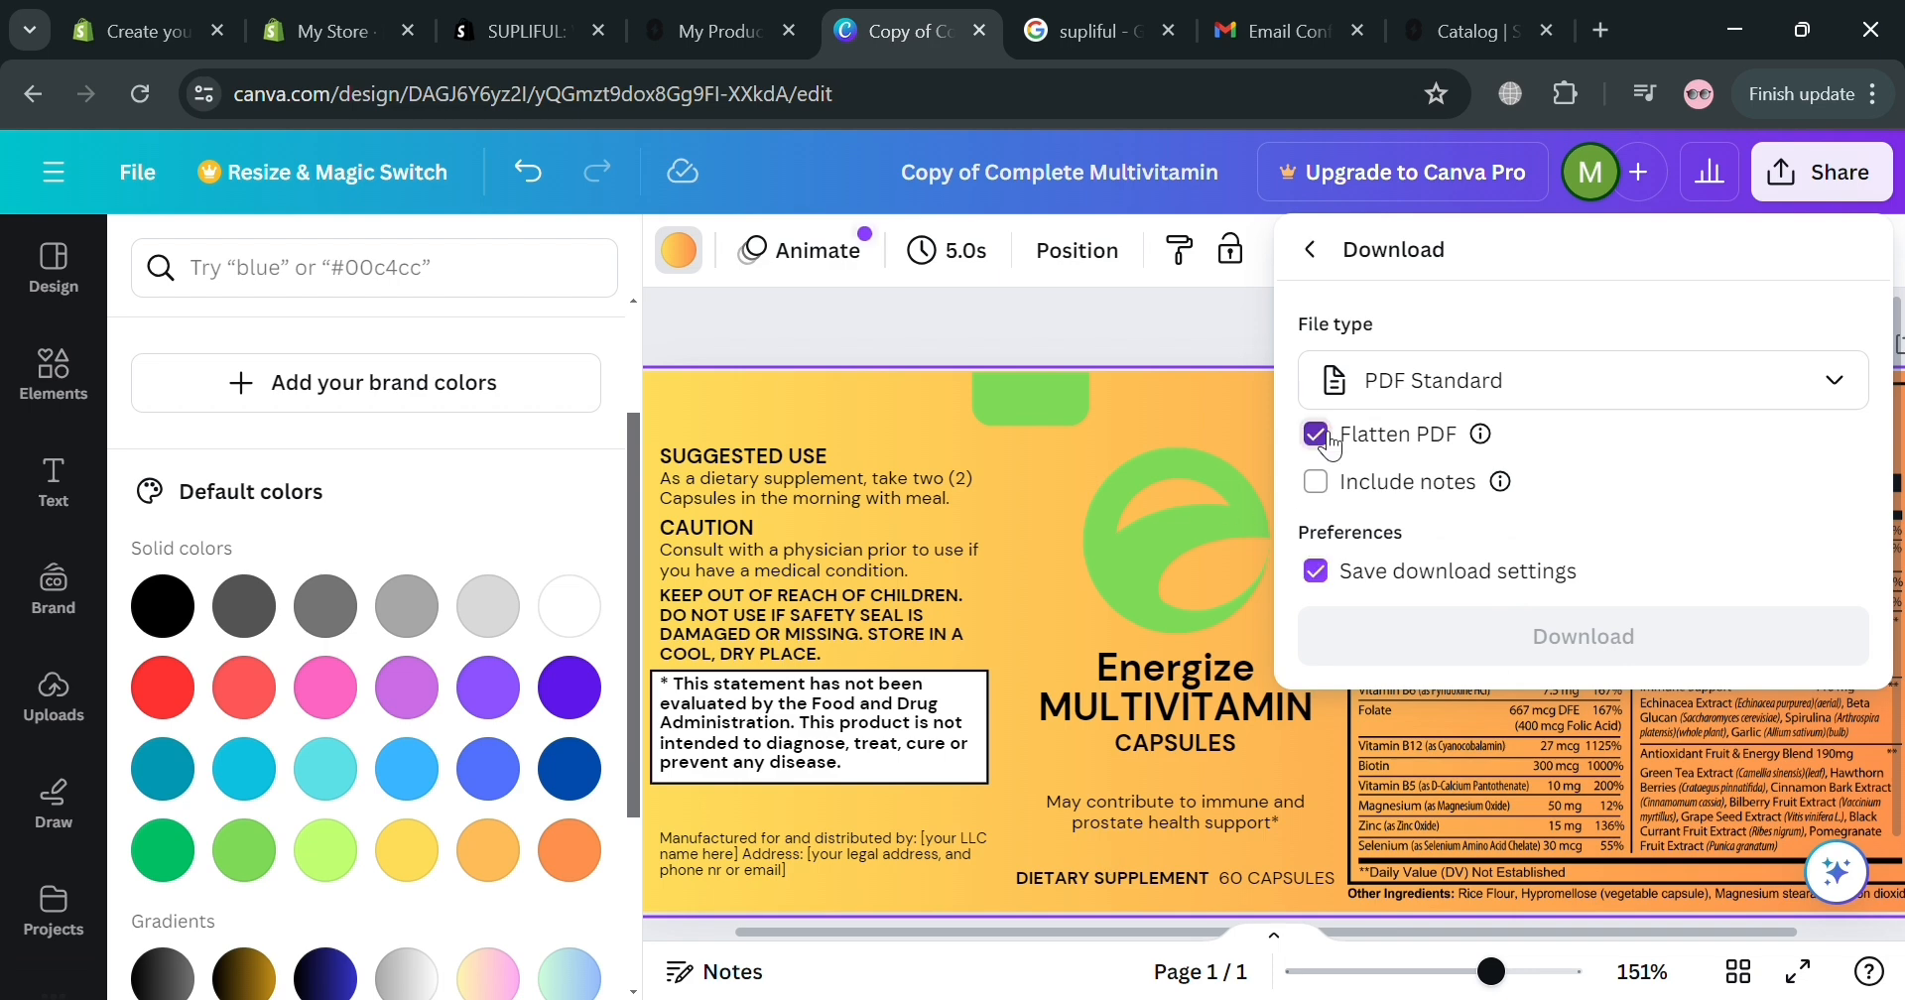
click(1467, 644)
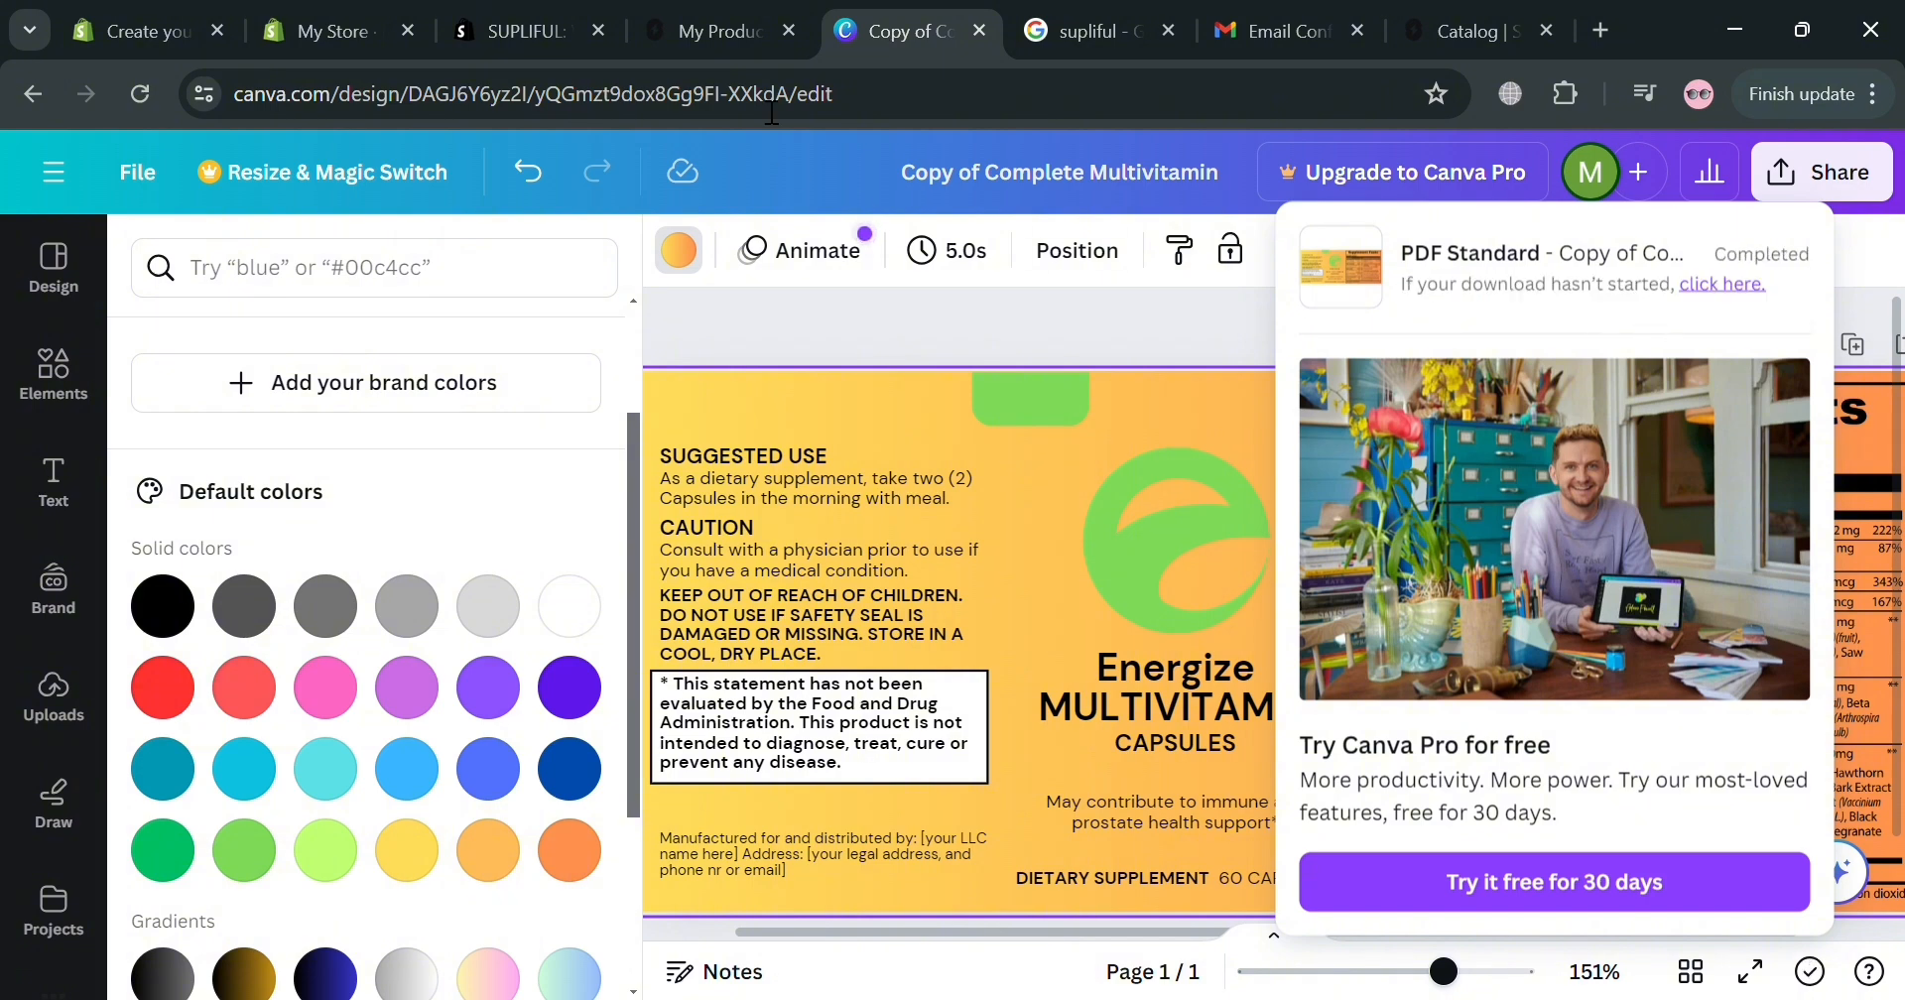
click(715, 30)
scroll(342, 695, down, 4)
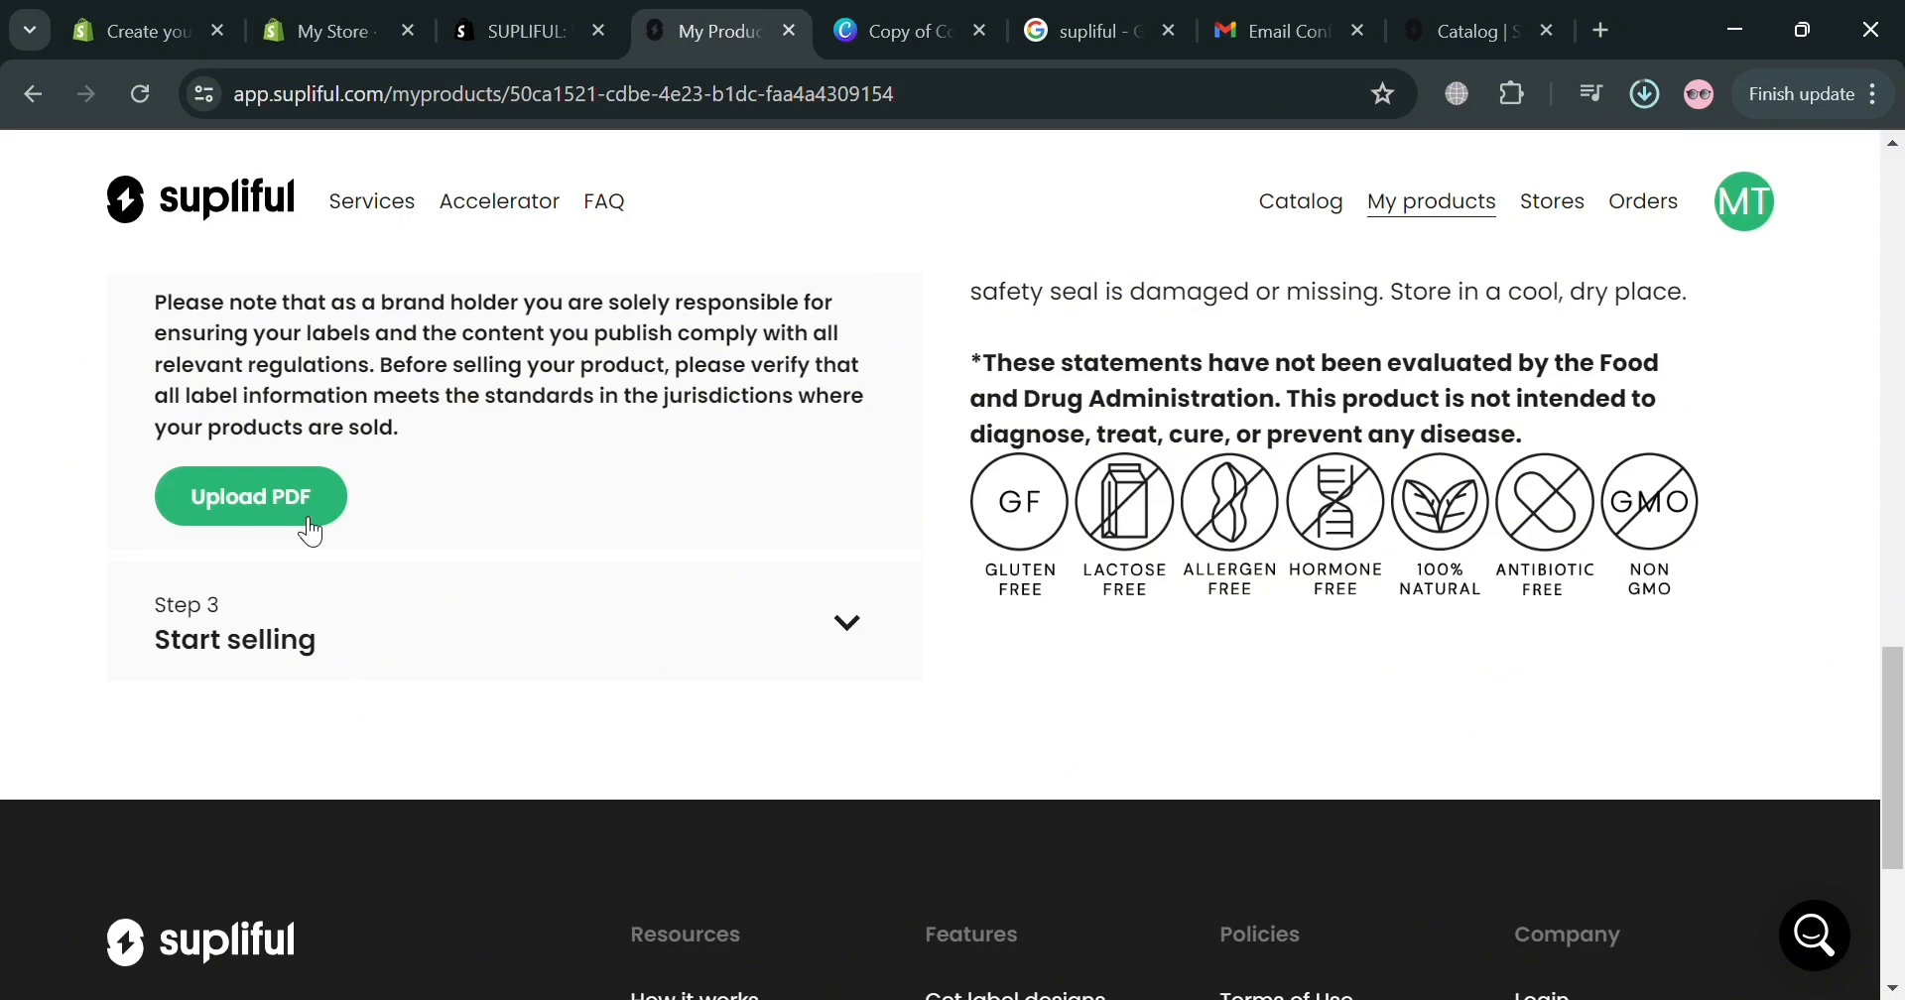
Upload and submit Copy of Complete Multivitamin.pdf as the Supliful product label.
click(277, 520)
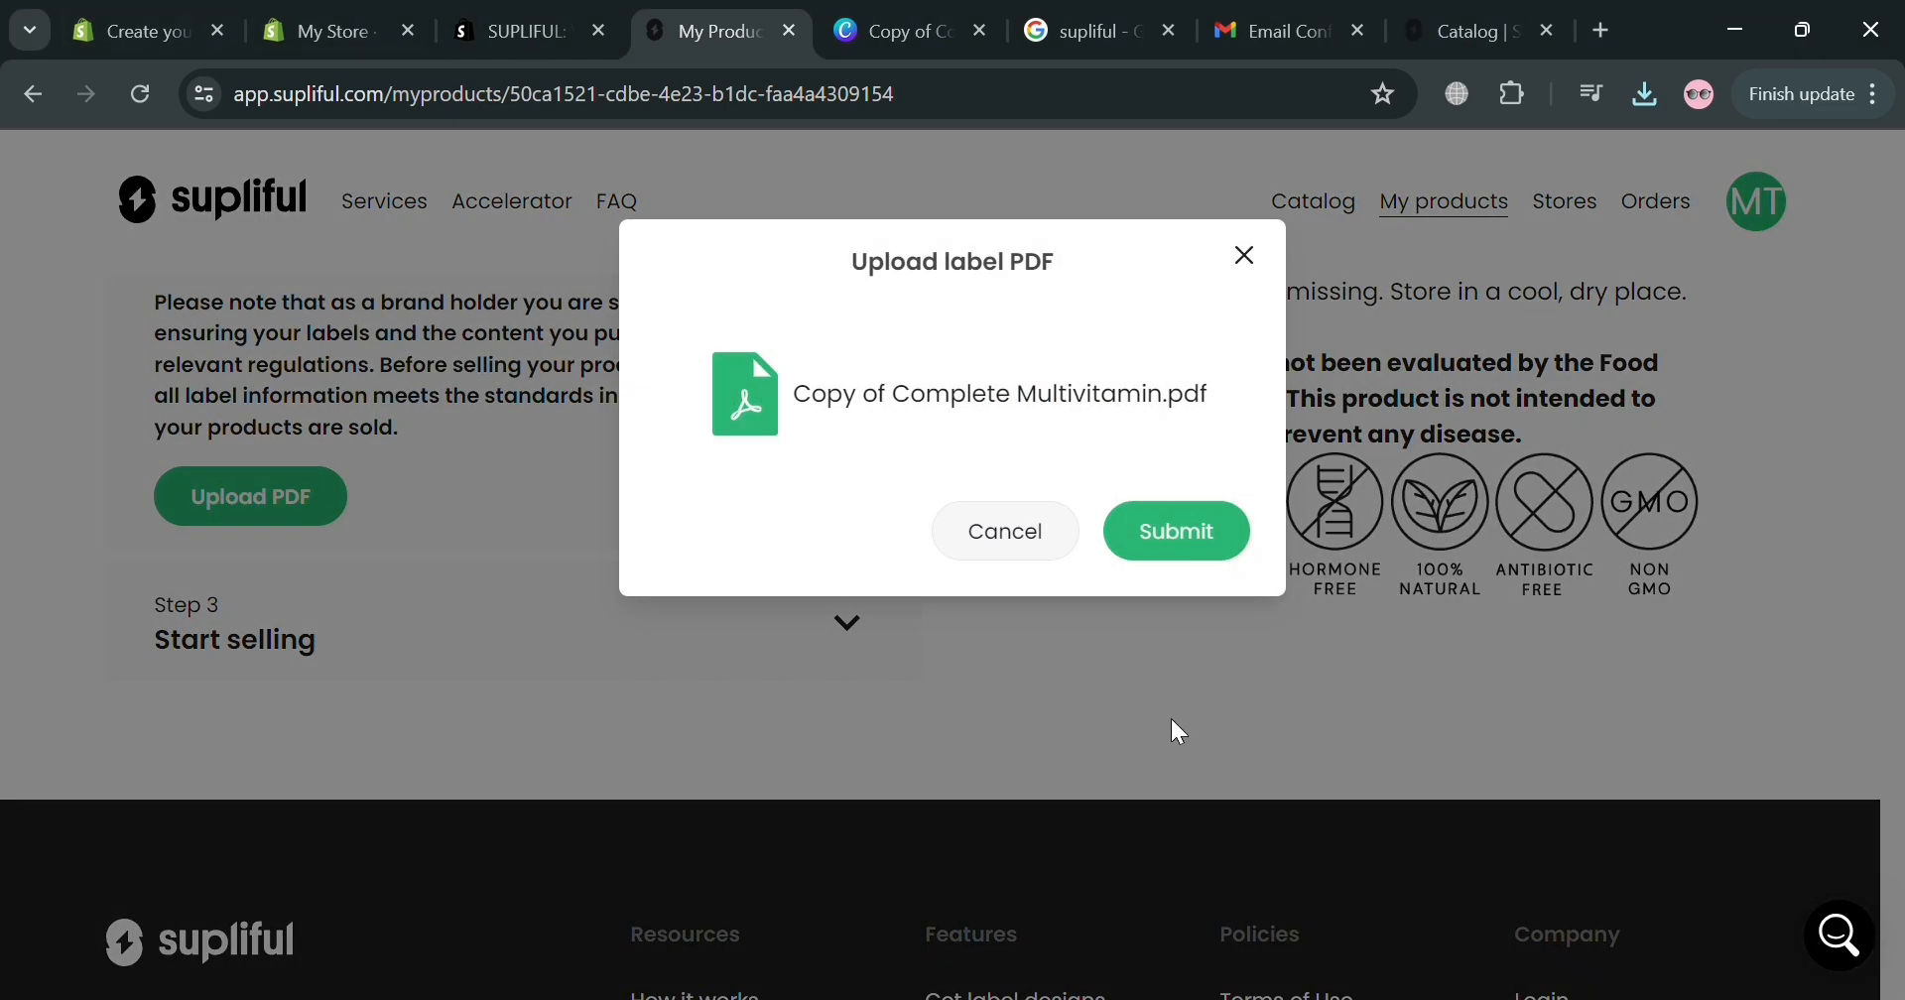
click(1212, 546)
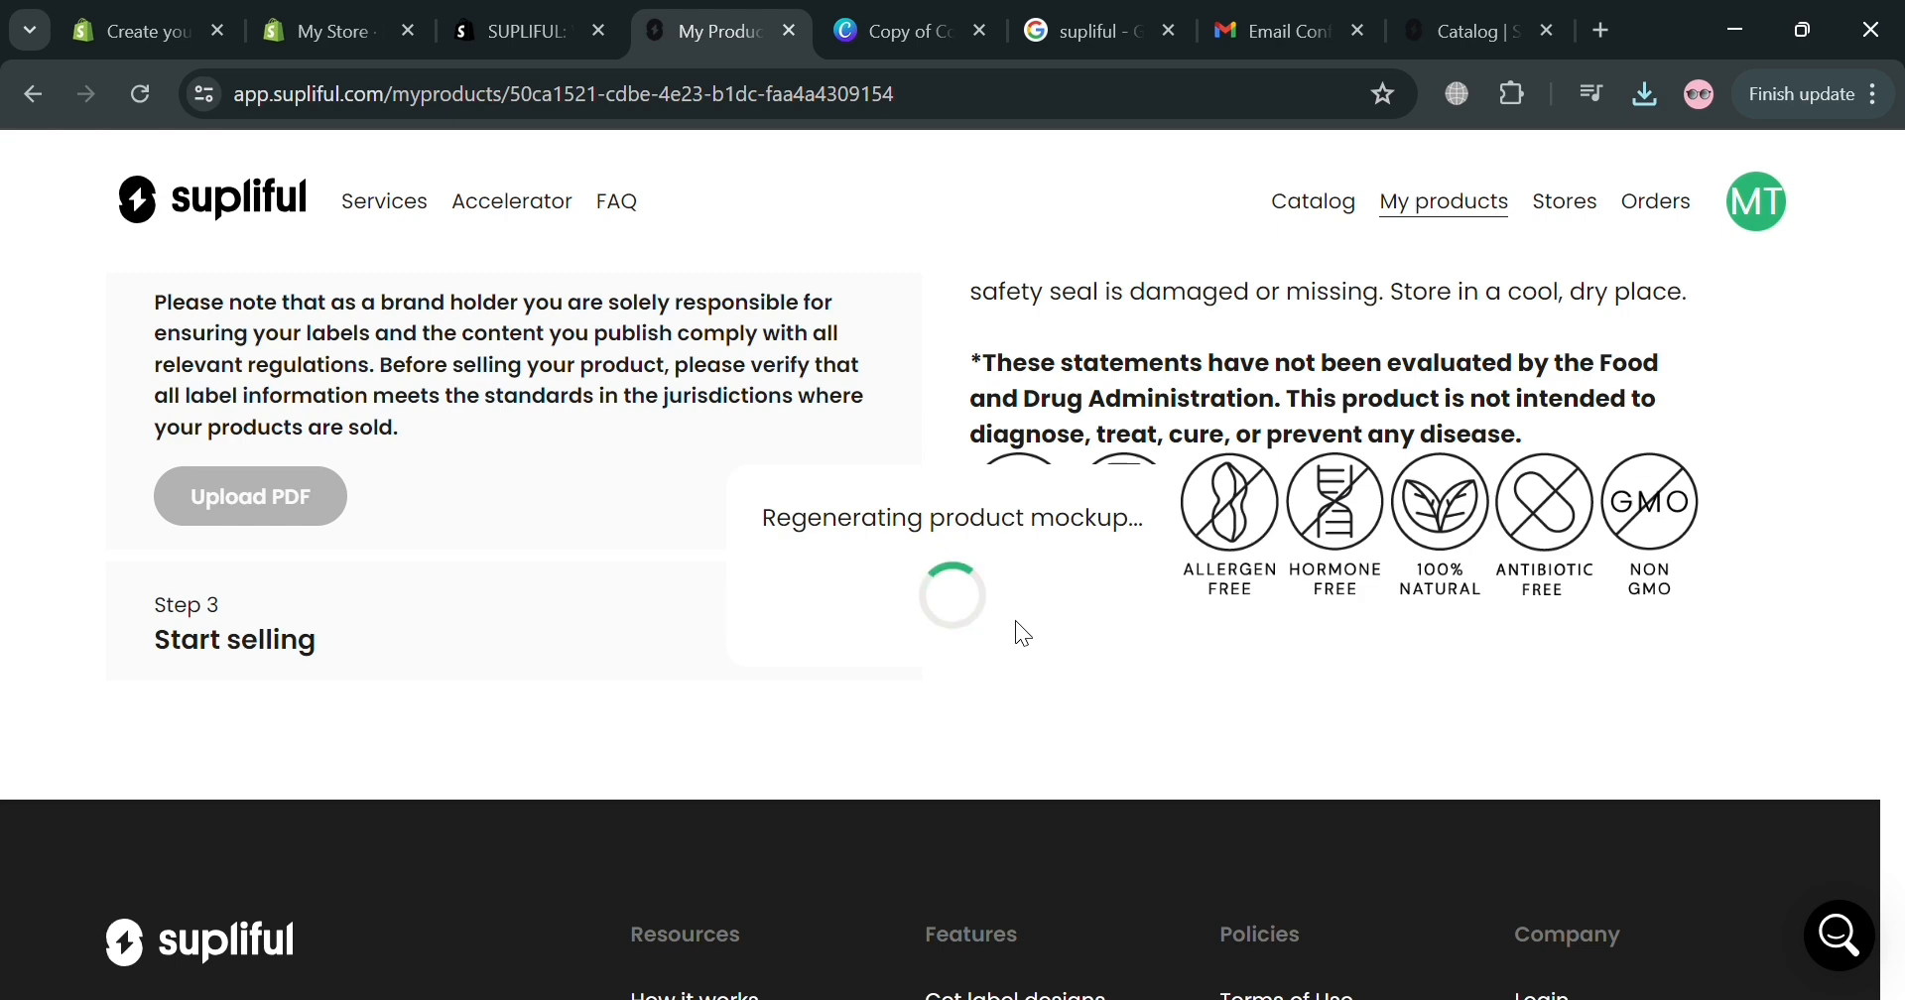
click(898, 31)
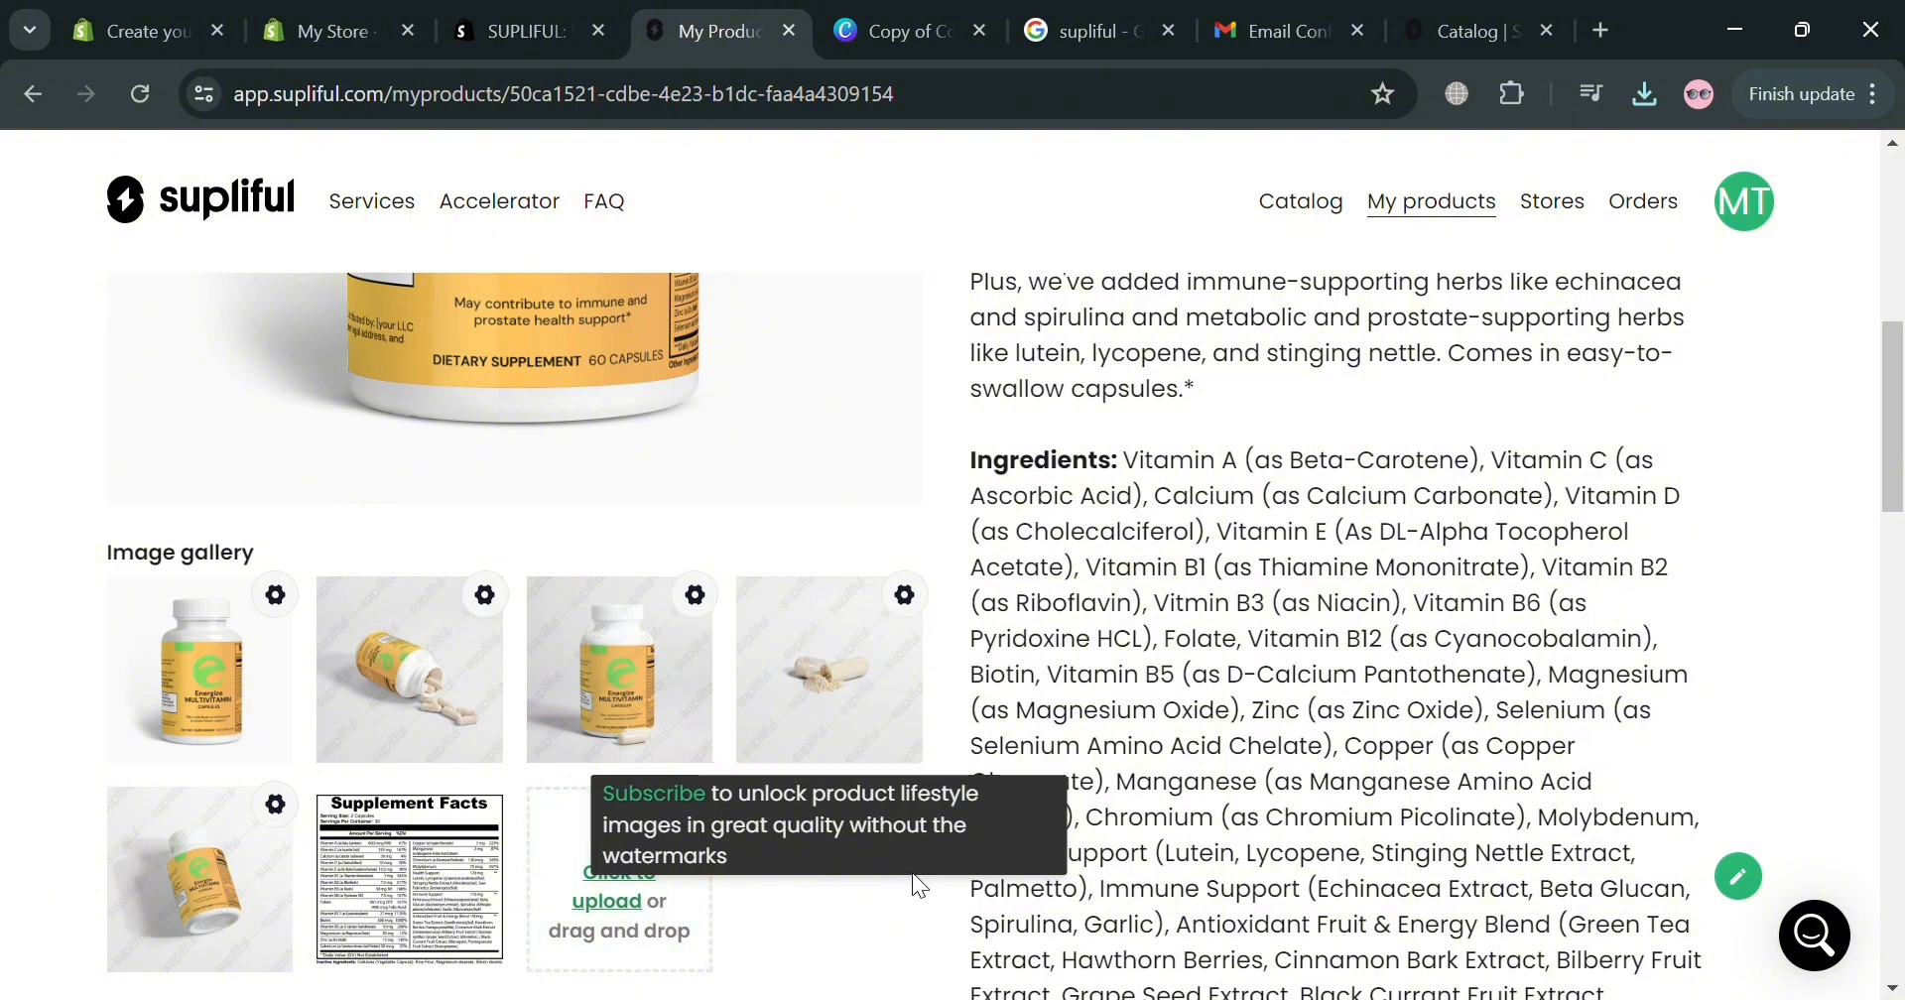
Enlarge the first Energize bottle mockup in the gallery, then close it.
scroll(609, 820, up, 5)
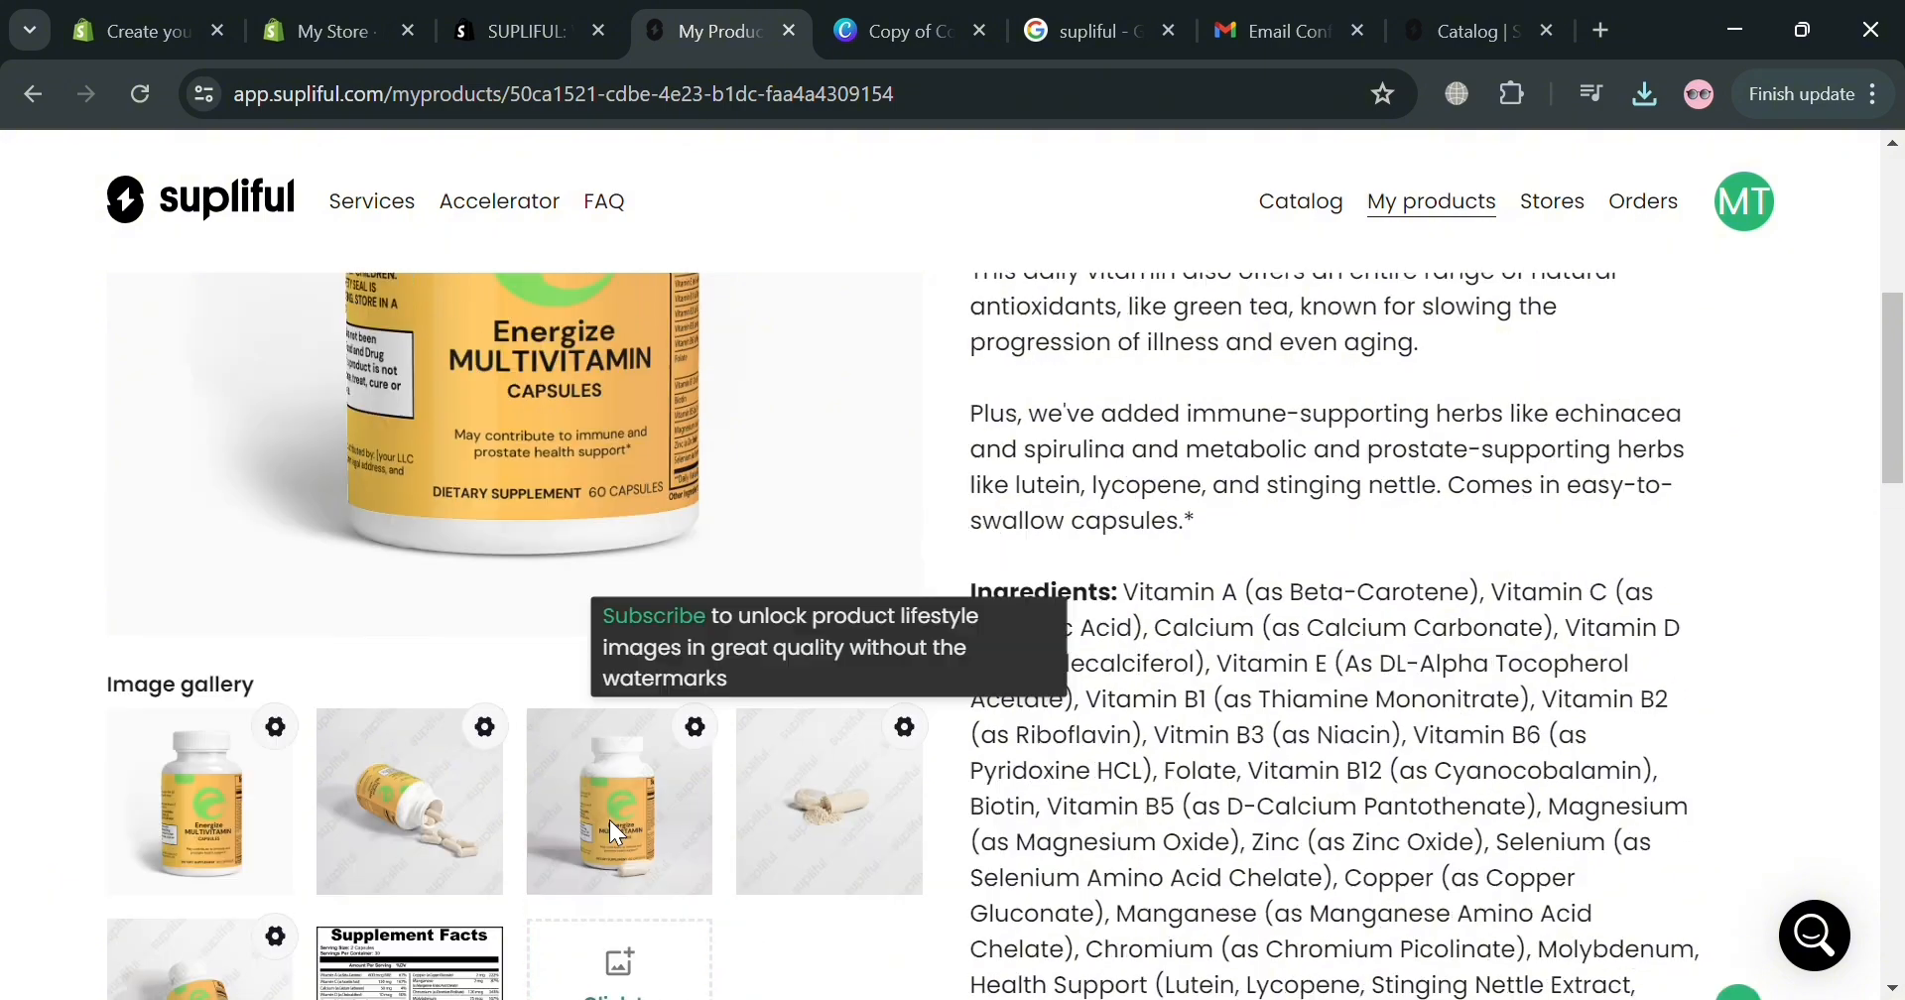
scroll(496, 831, down, 2)
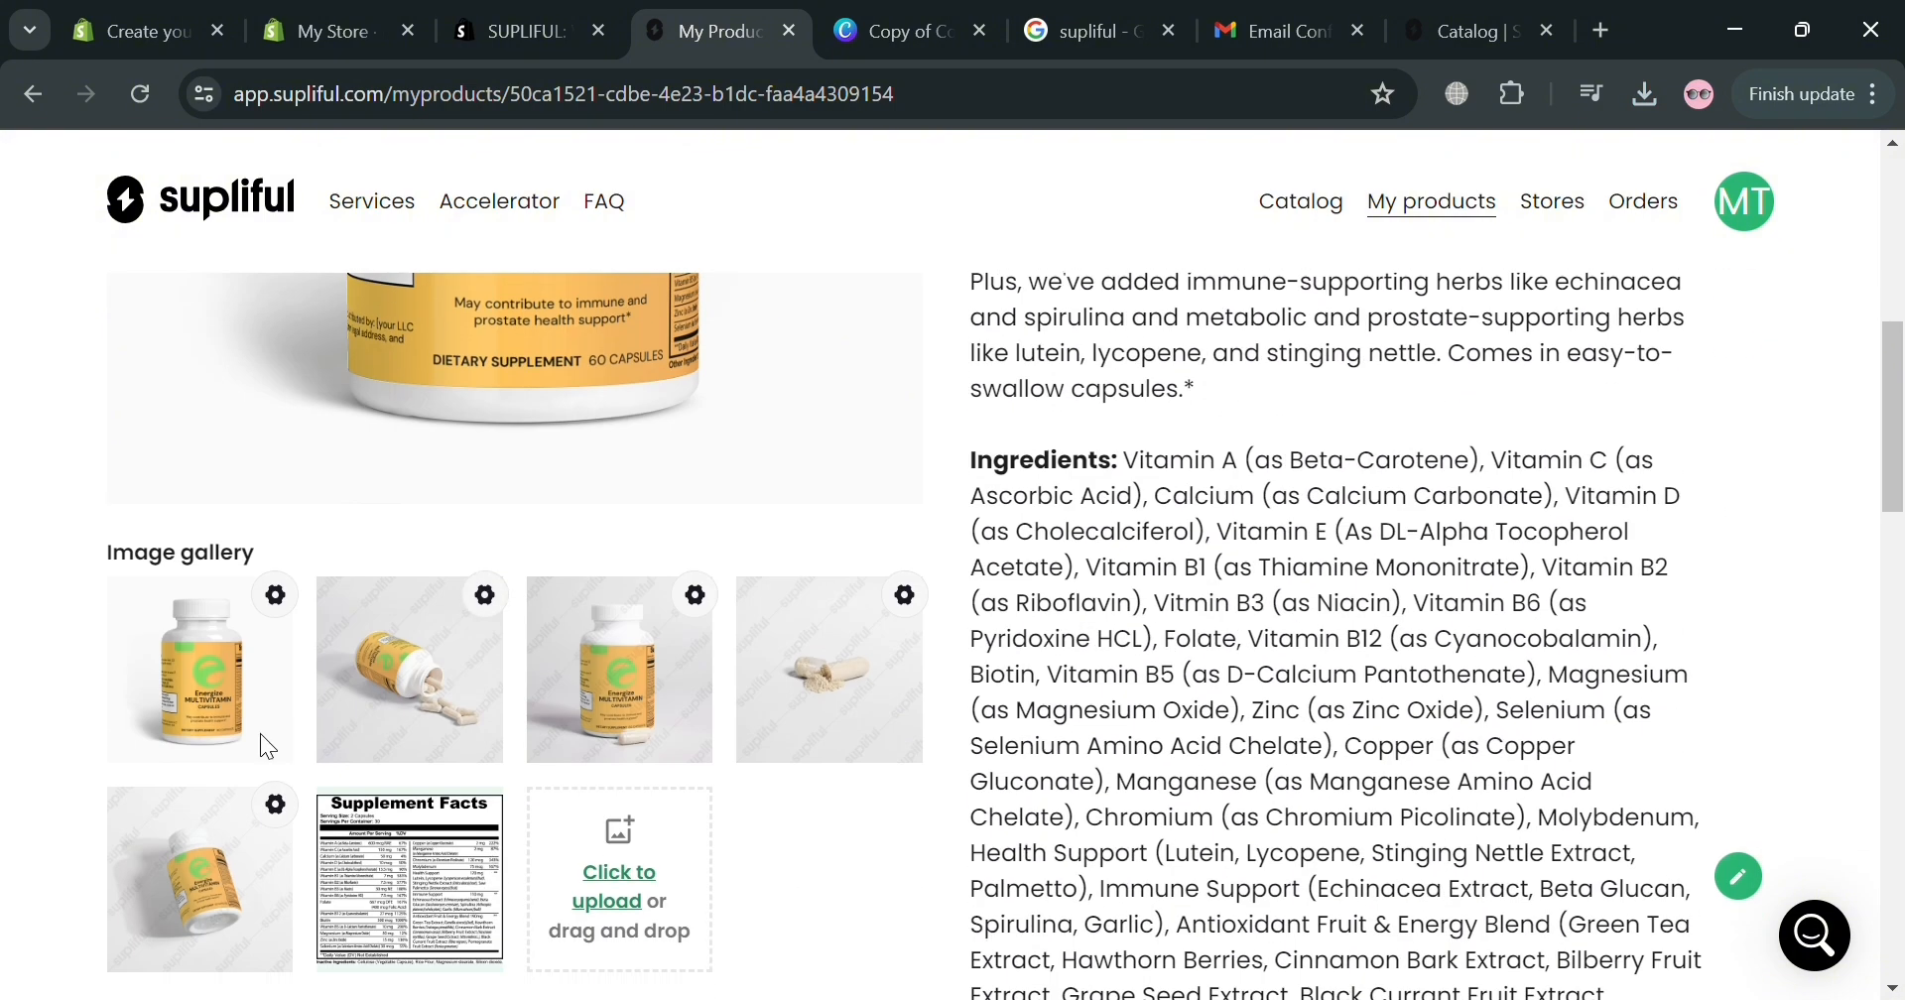
click(202, 710)
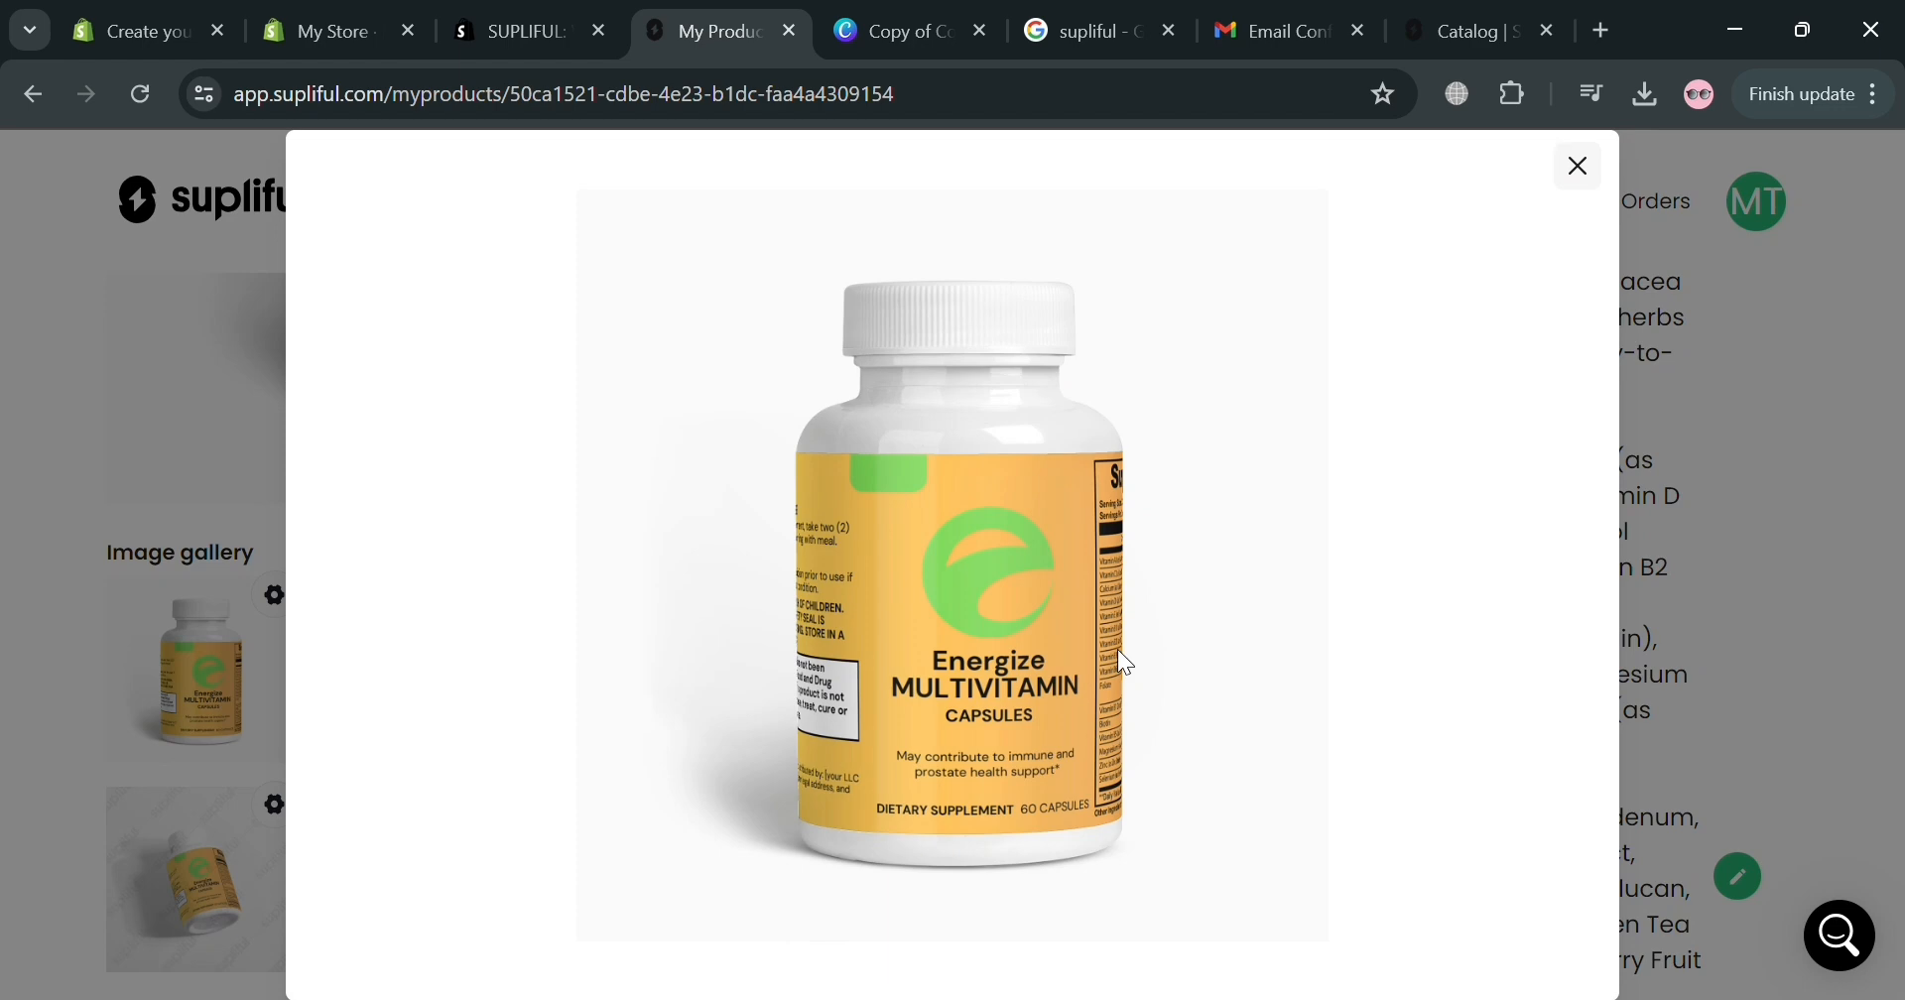
click(125, 444)
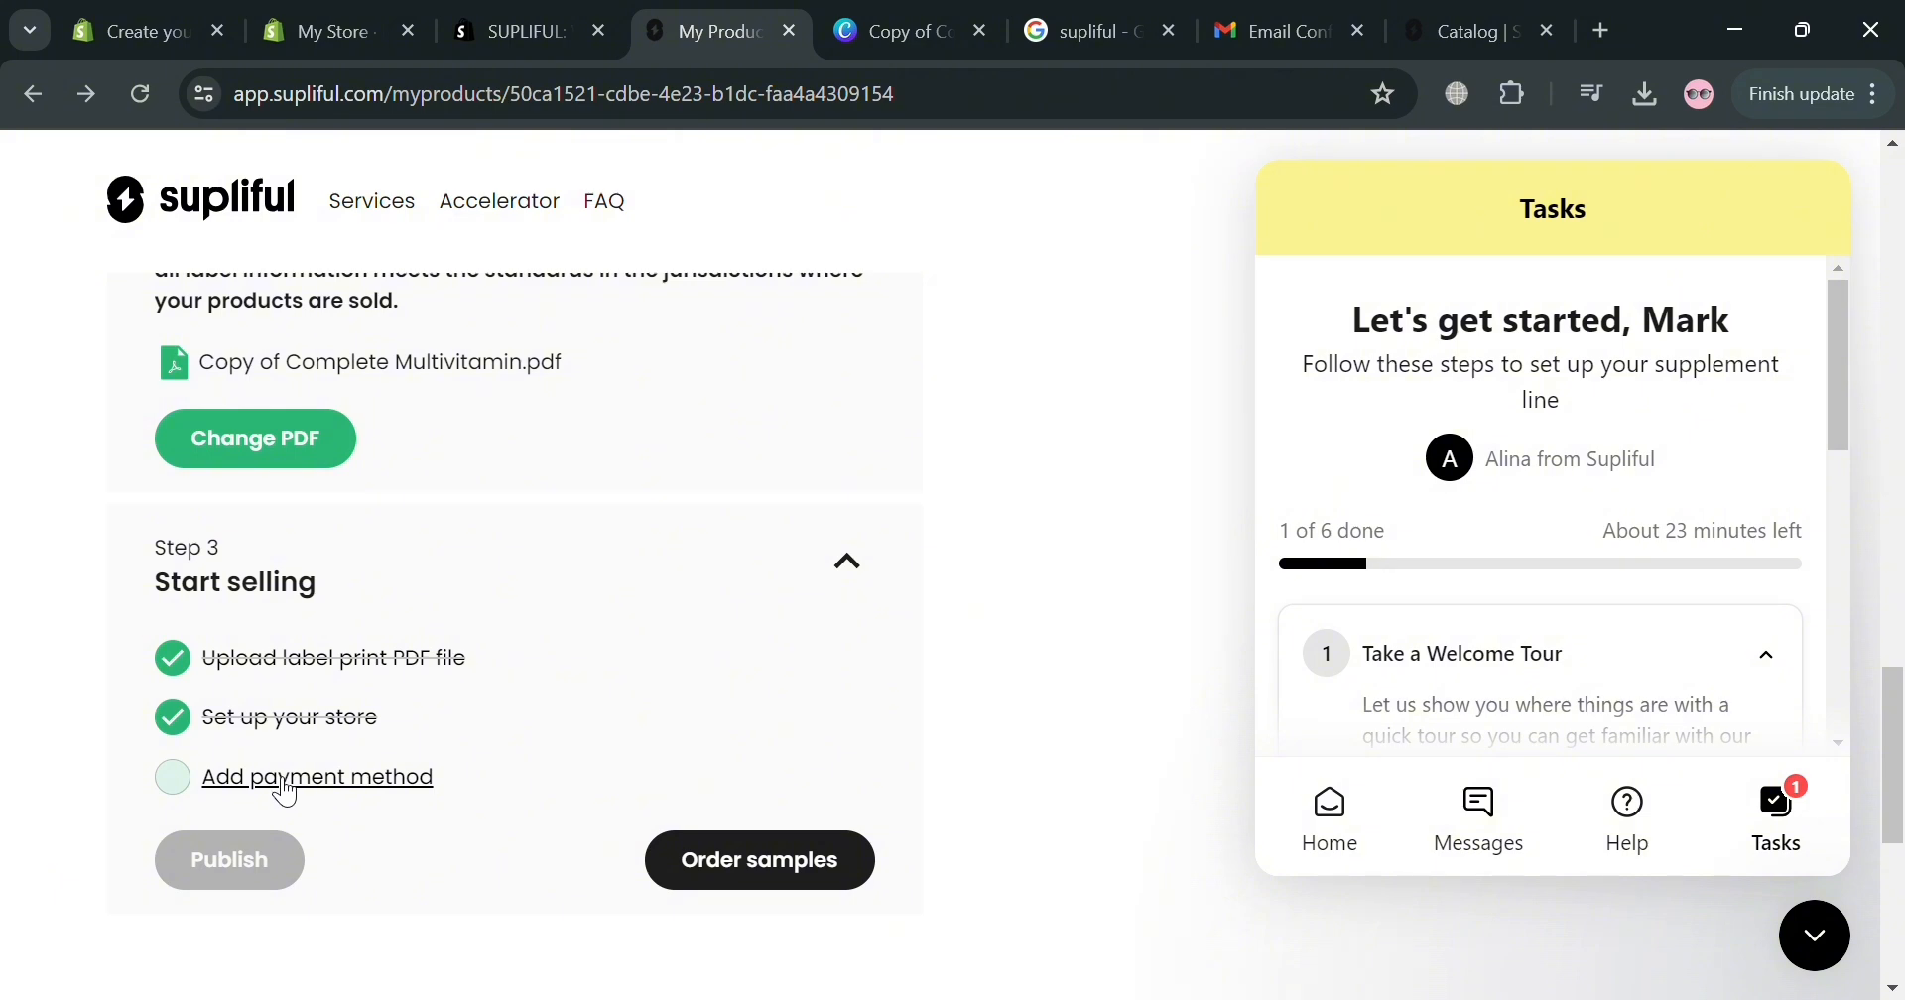
Add a card payment method and publish Energize Multivitamin on Supliful.
click(285, 783)
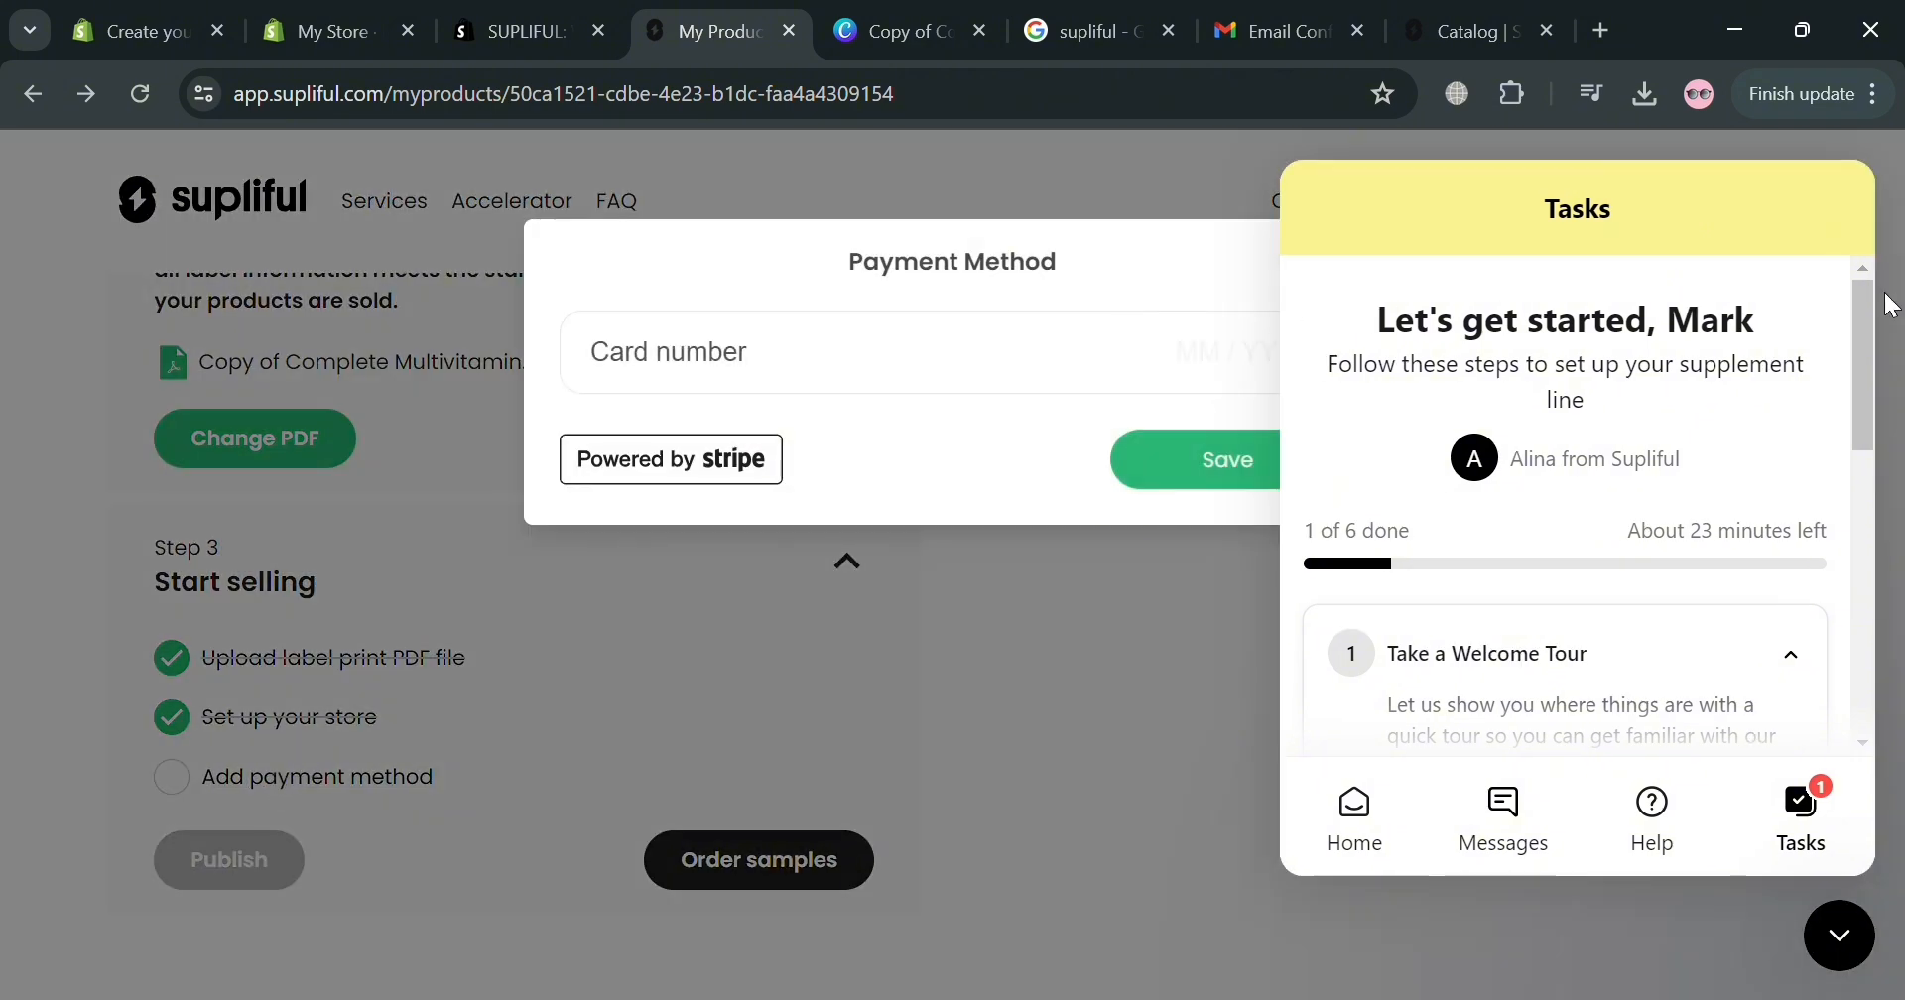
click(1497, 926)
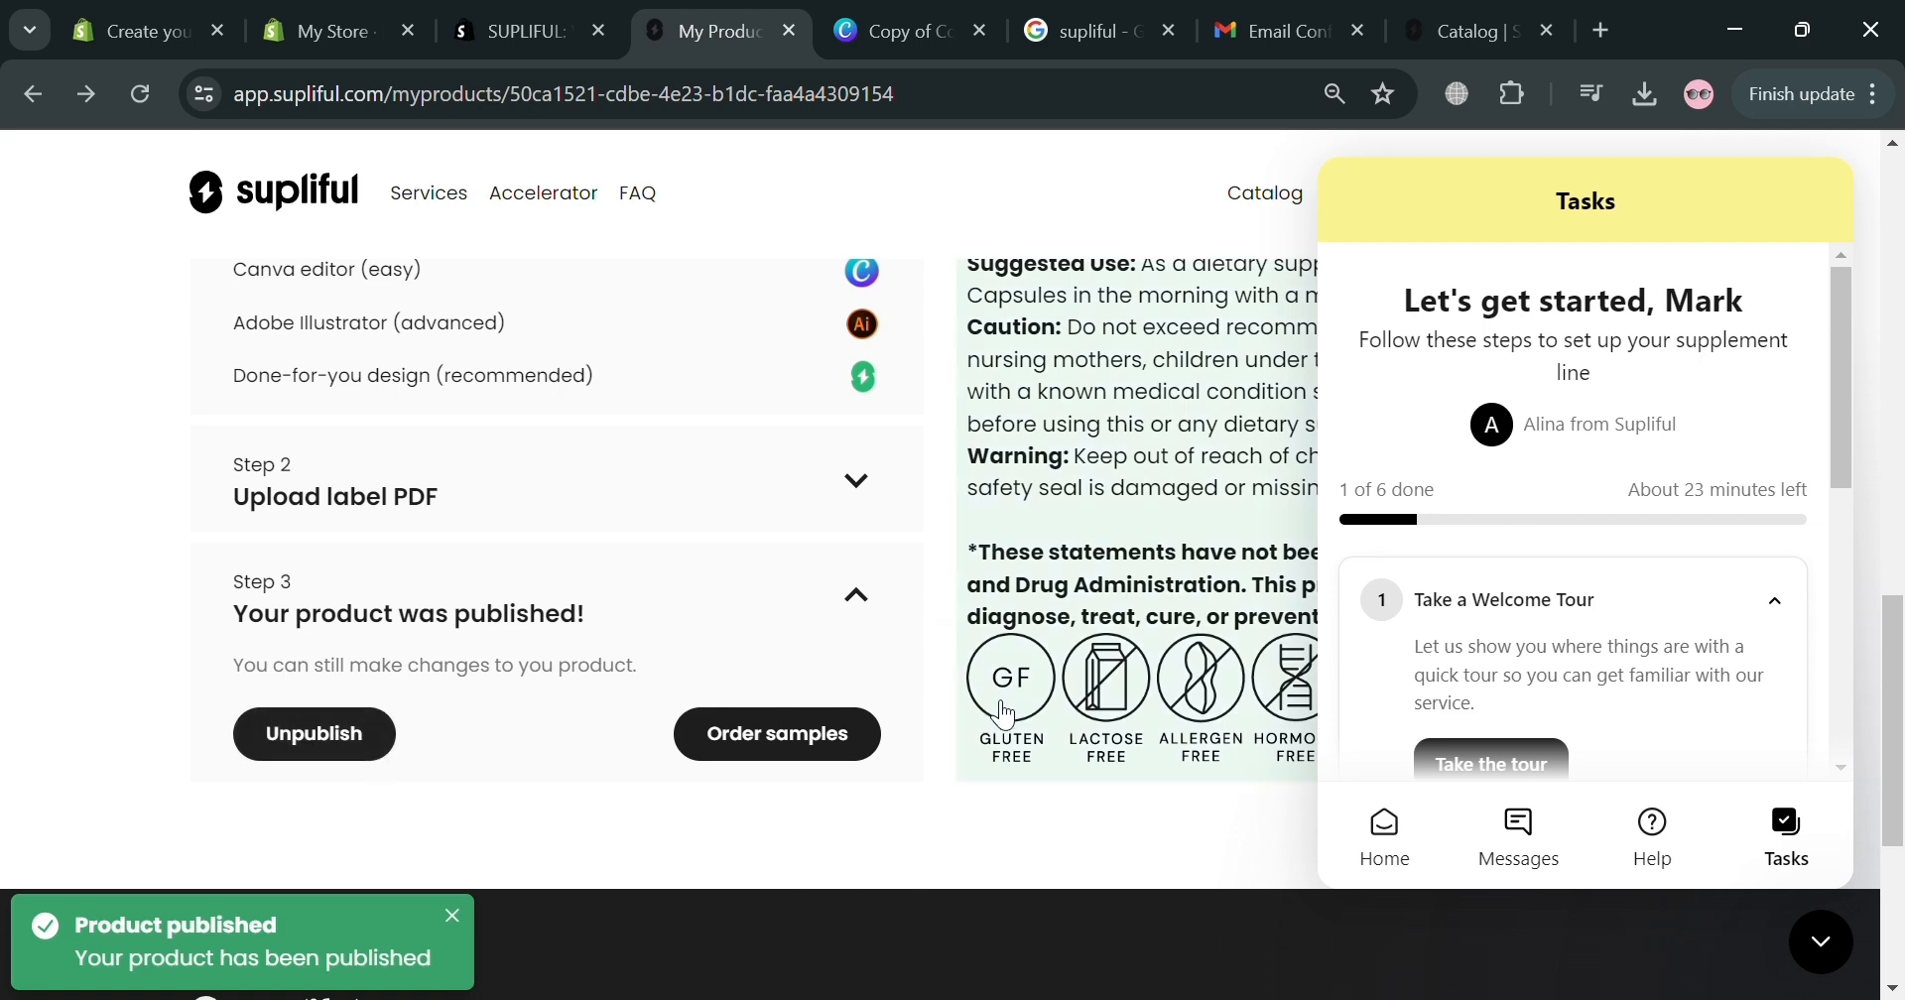
click(332, 30)
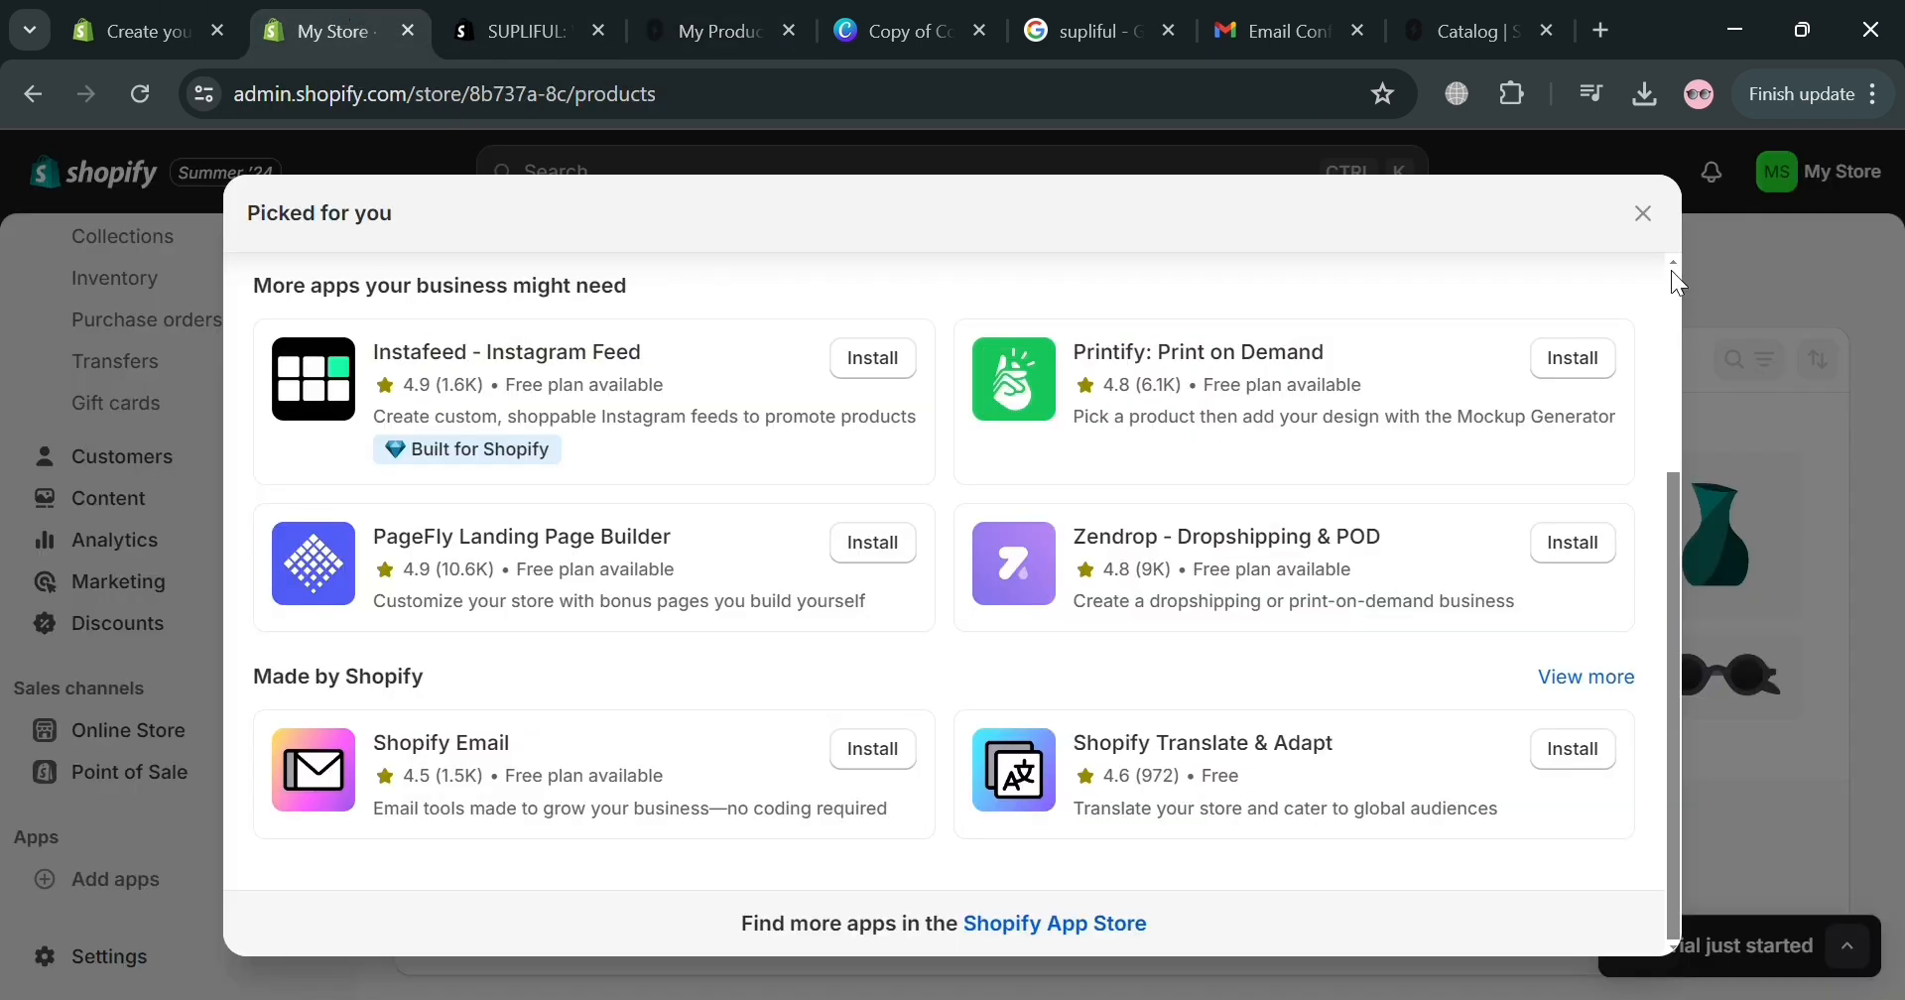
Dismiss the apps dialog, reload Products, and open the Complete Multivitamin product.
click(1642, 213)
scroll(52, 625, up, 2)
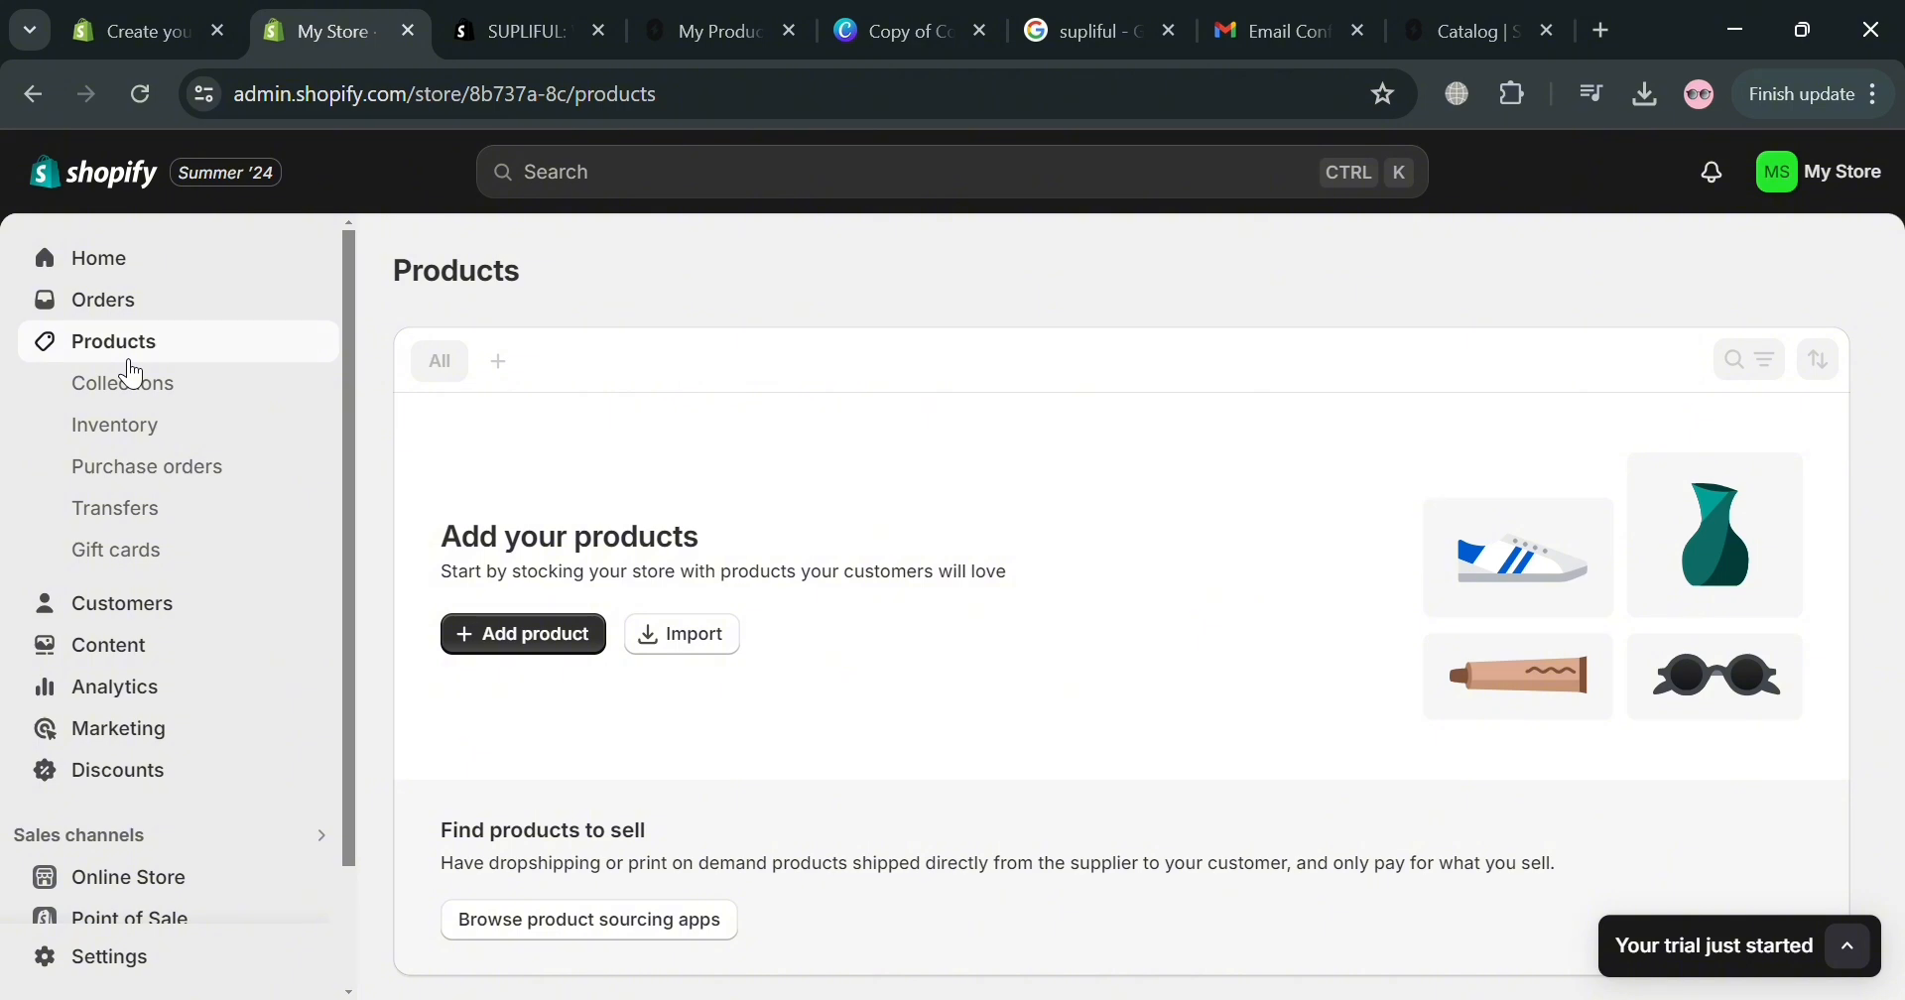
click(140, 94)
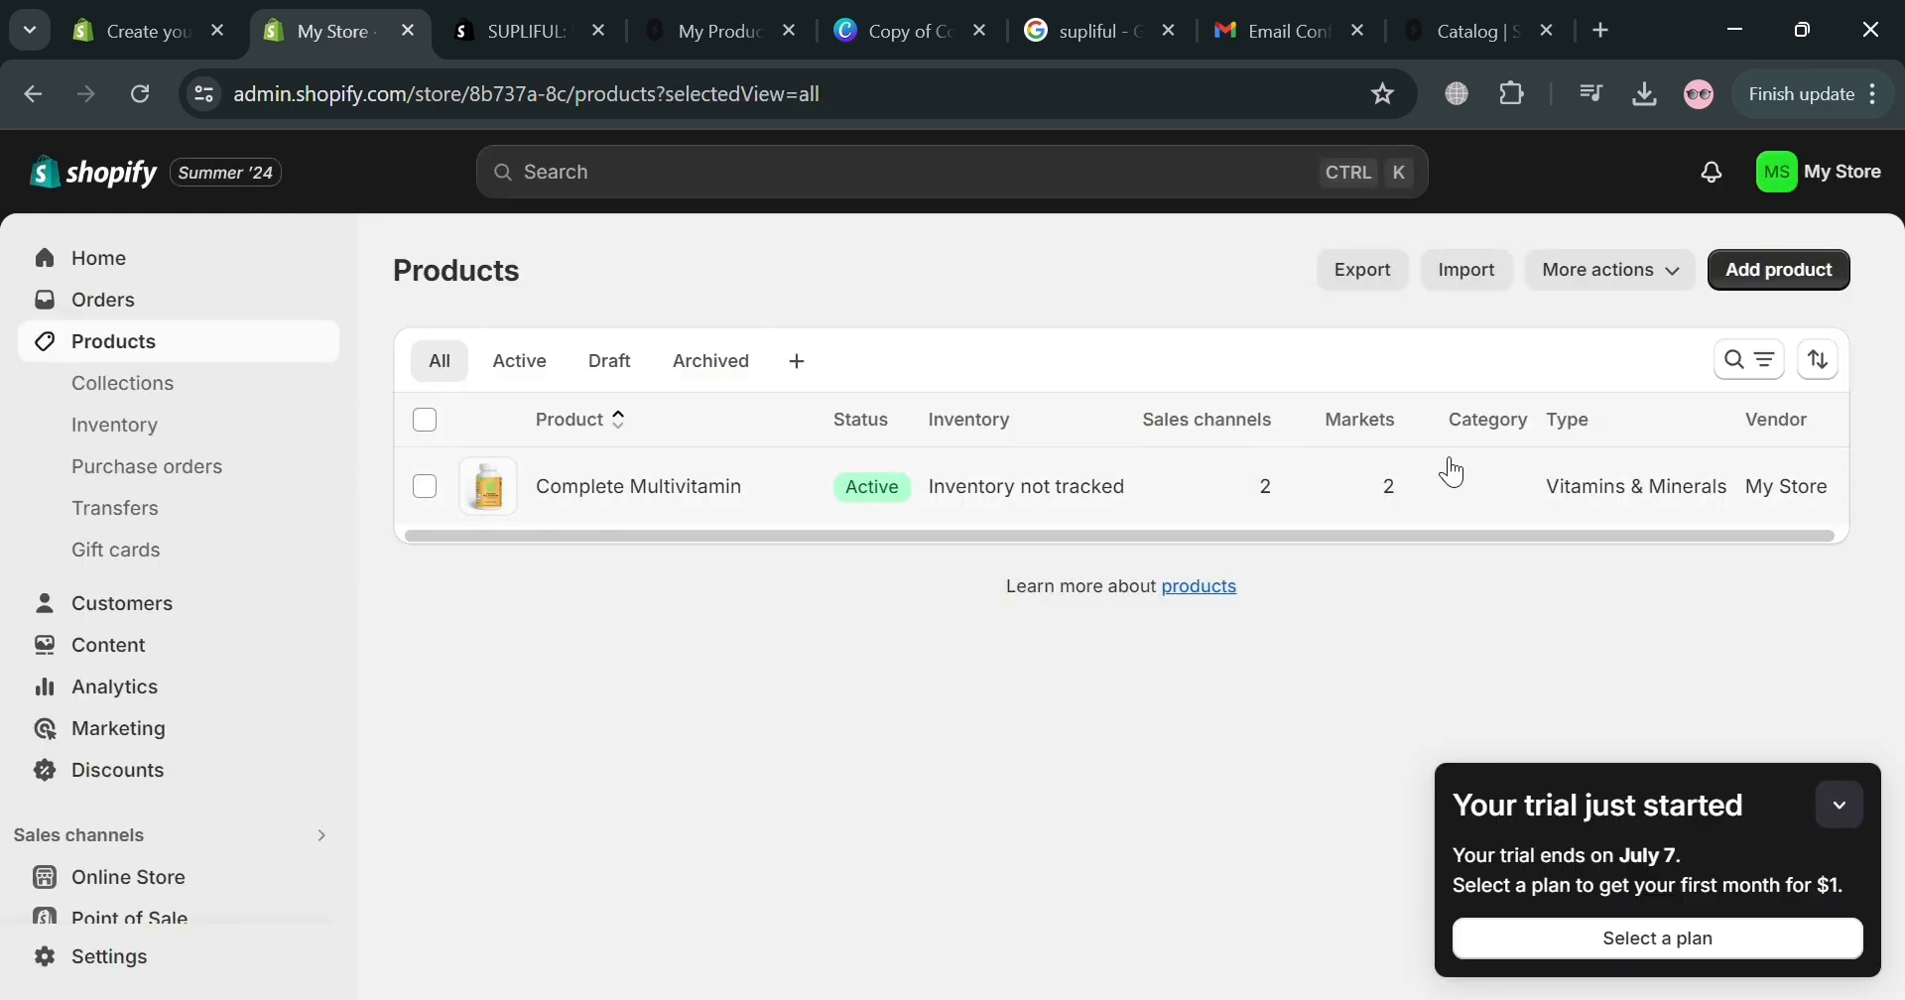
click(426, 486)
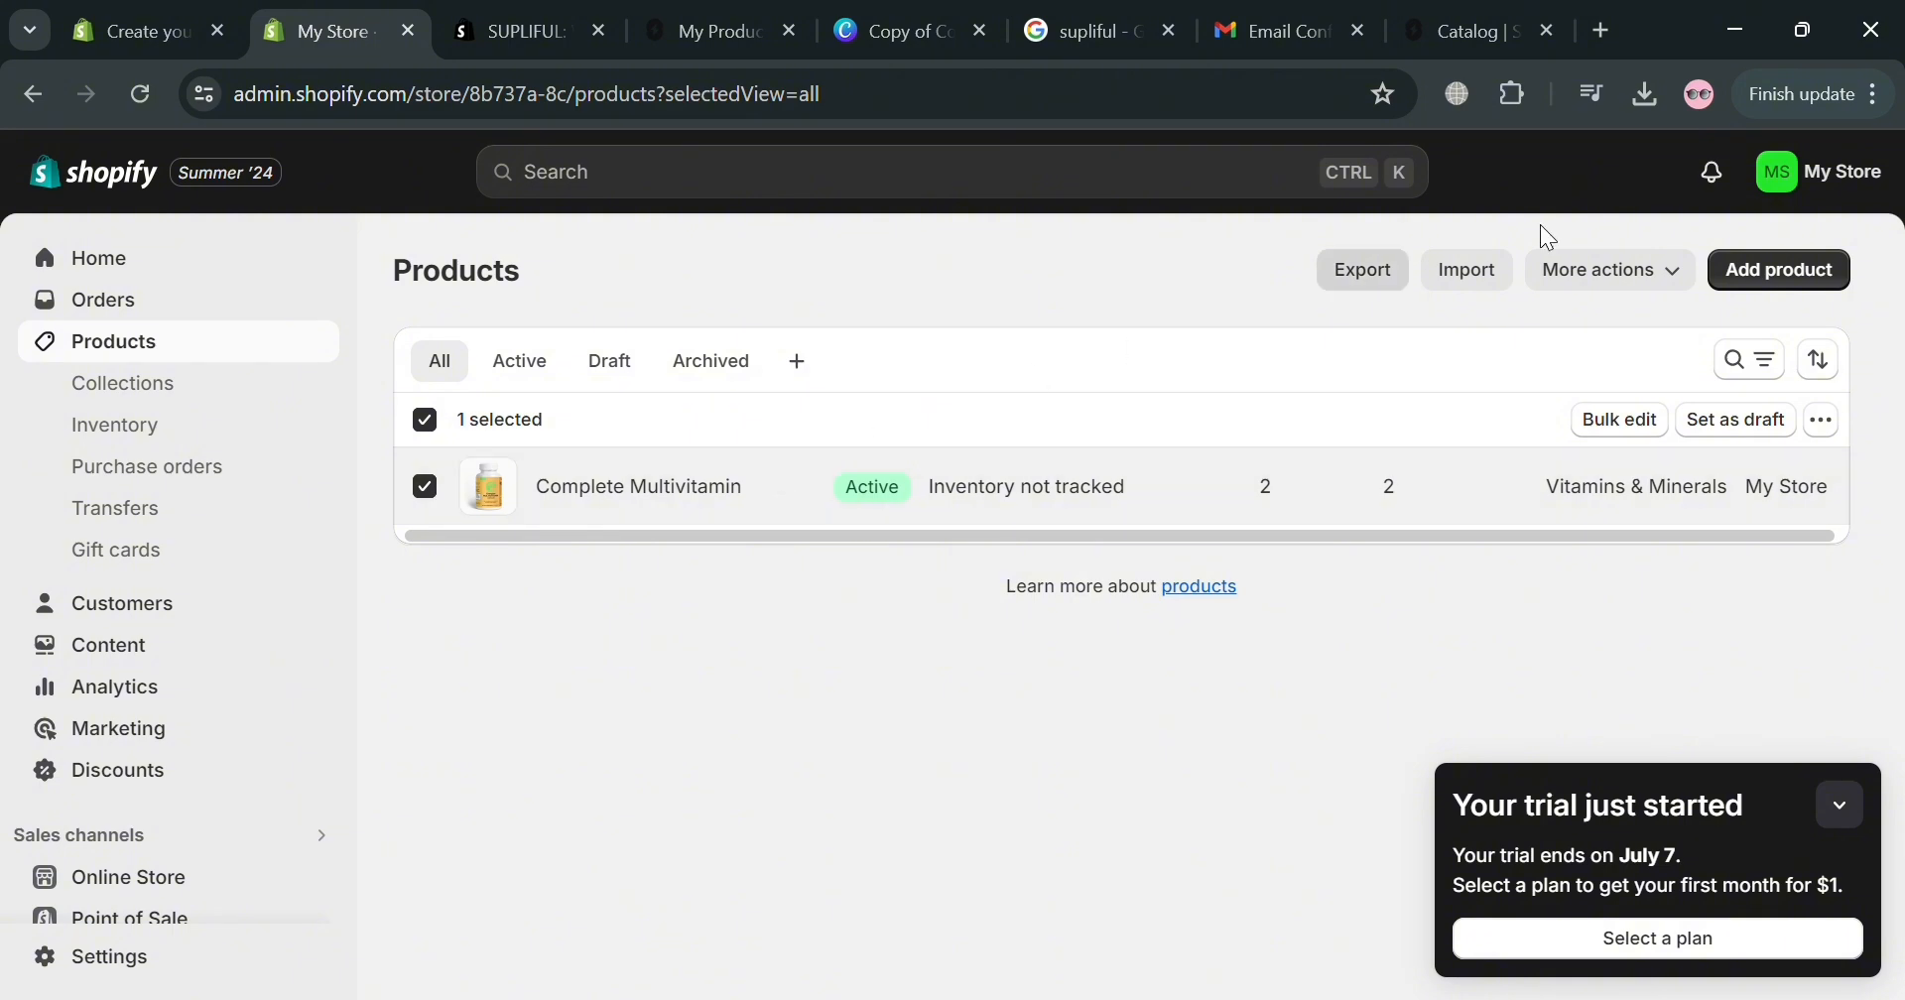
click(1823, 419)
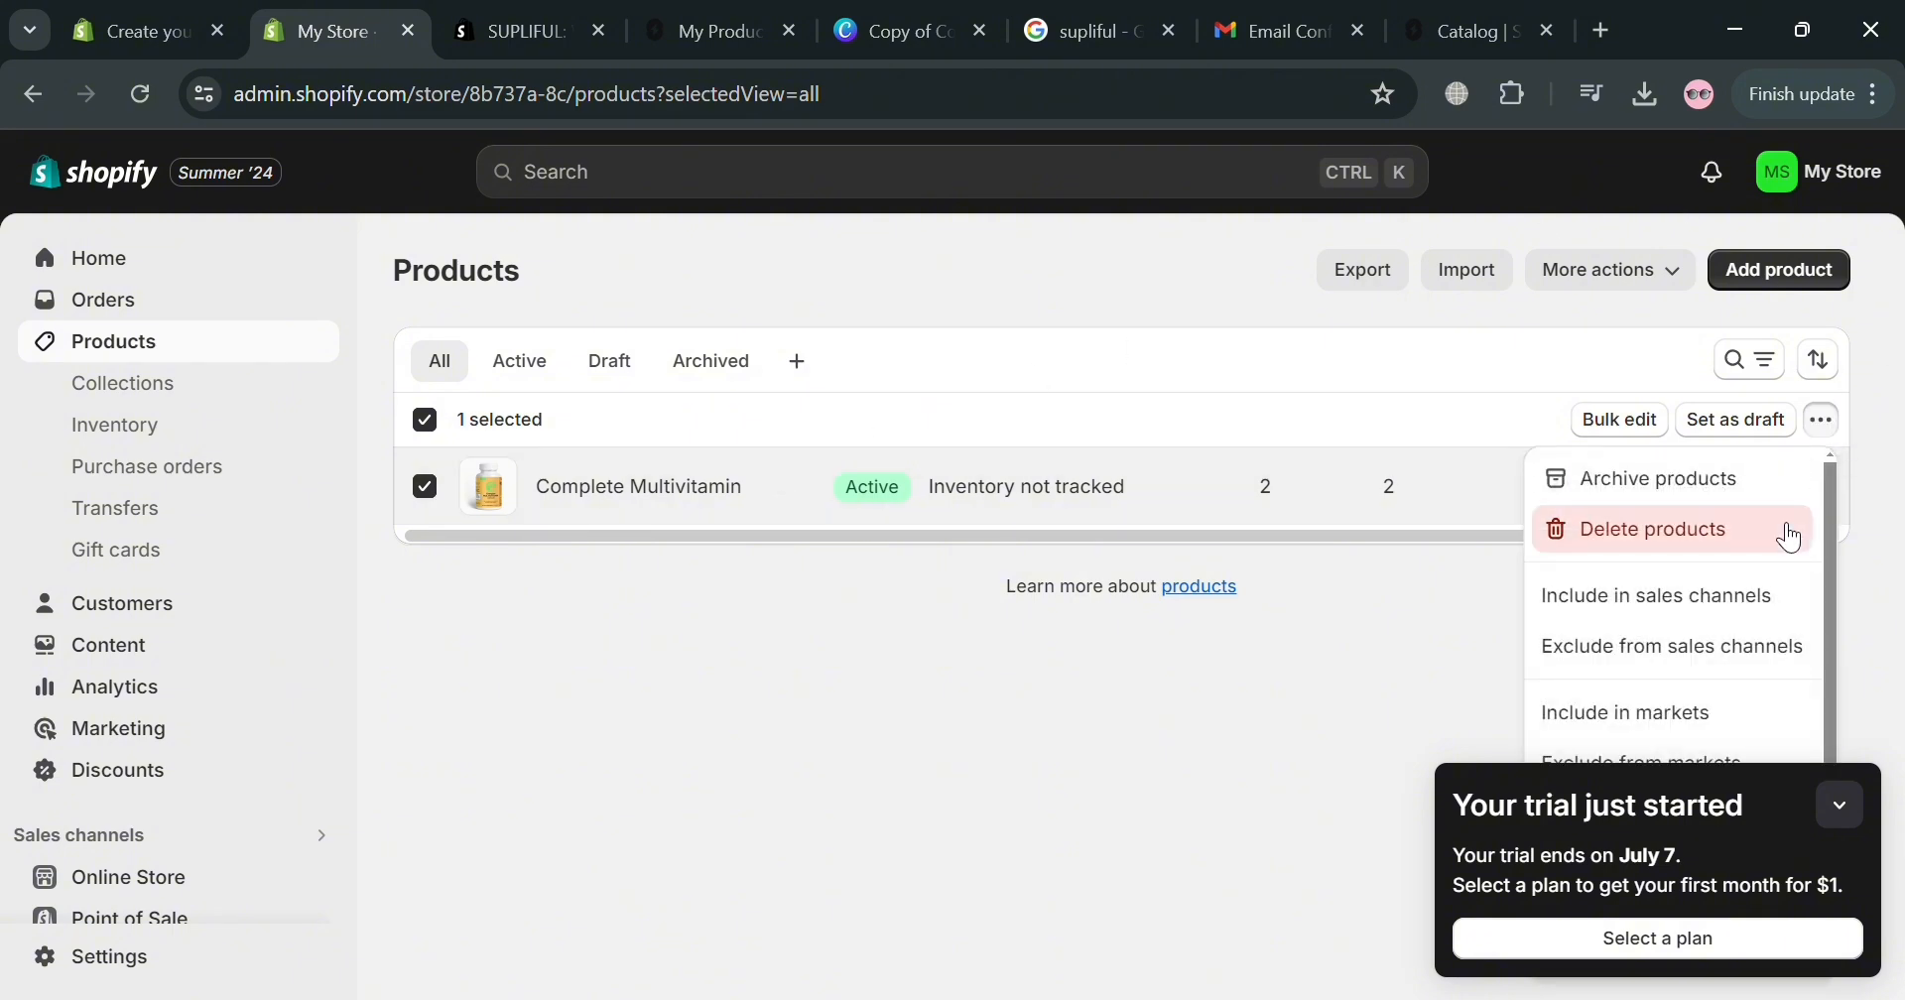
click(1839, 804)
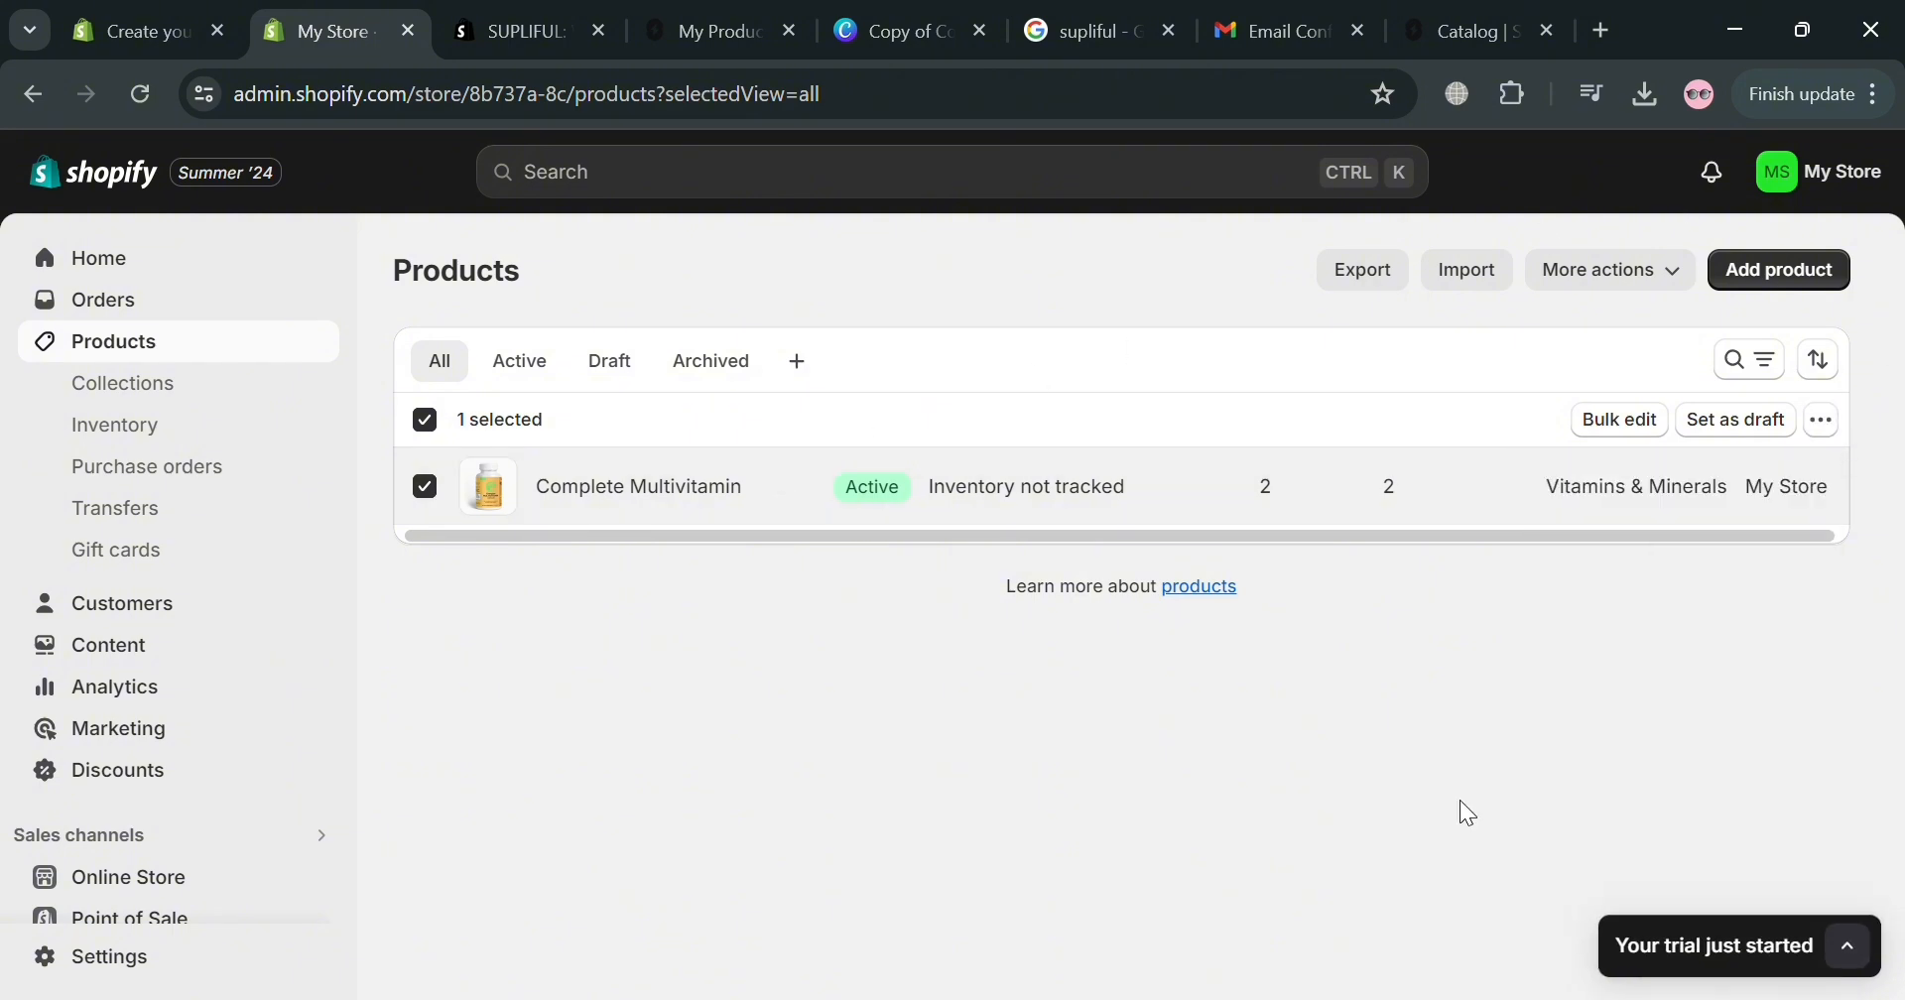
click(635, 504)
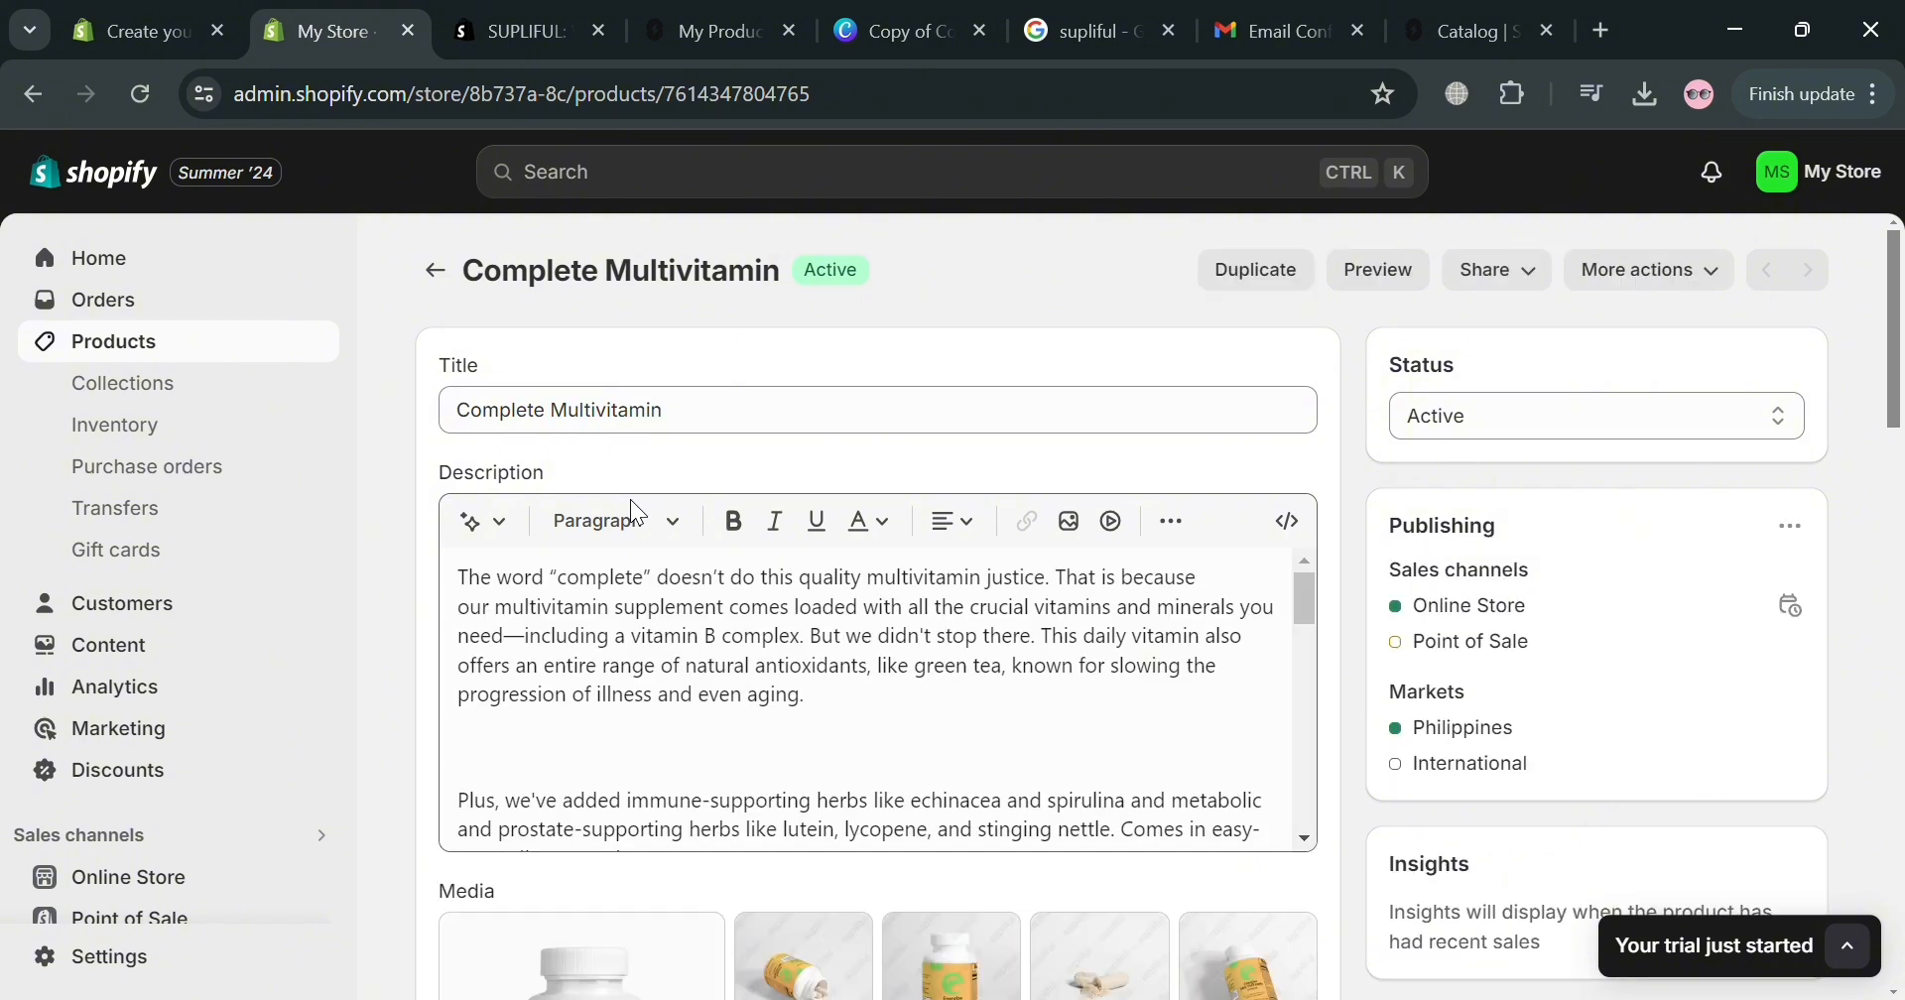
Review the mockups, ₱32.90 price, VOX4COMP SKU and 0.25 lb weight, then return to the list.
scroll(752, 410, down, 10)
scroll(752, 410, down, 5)
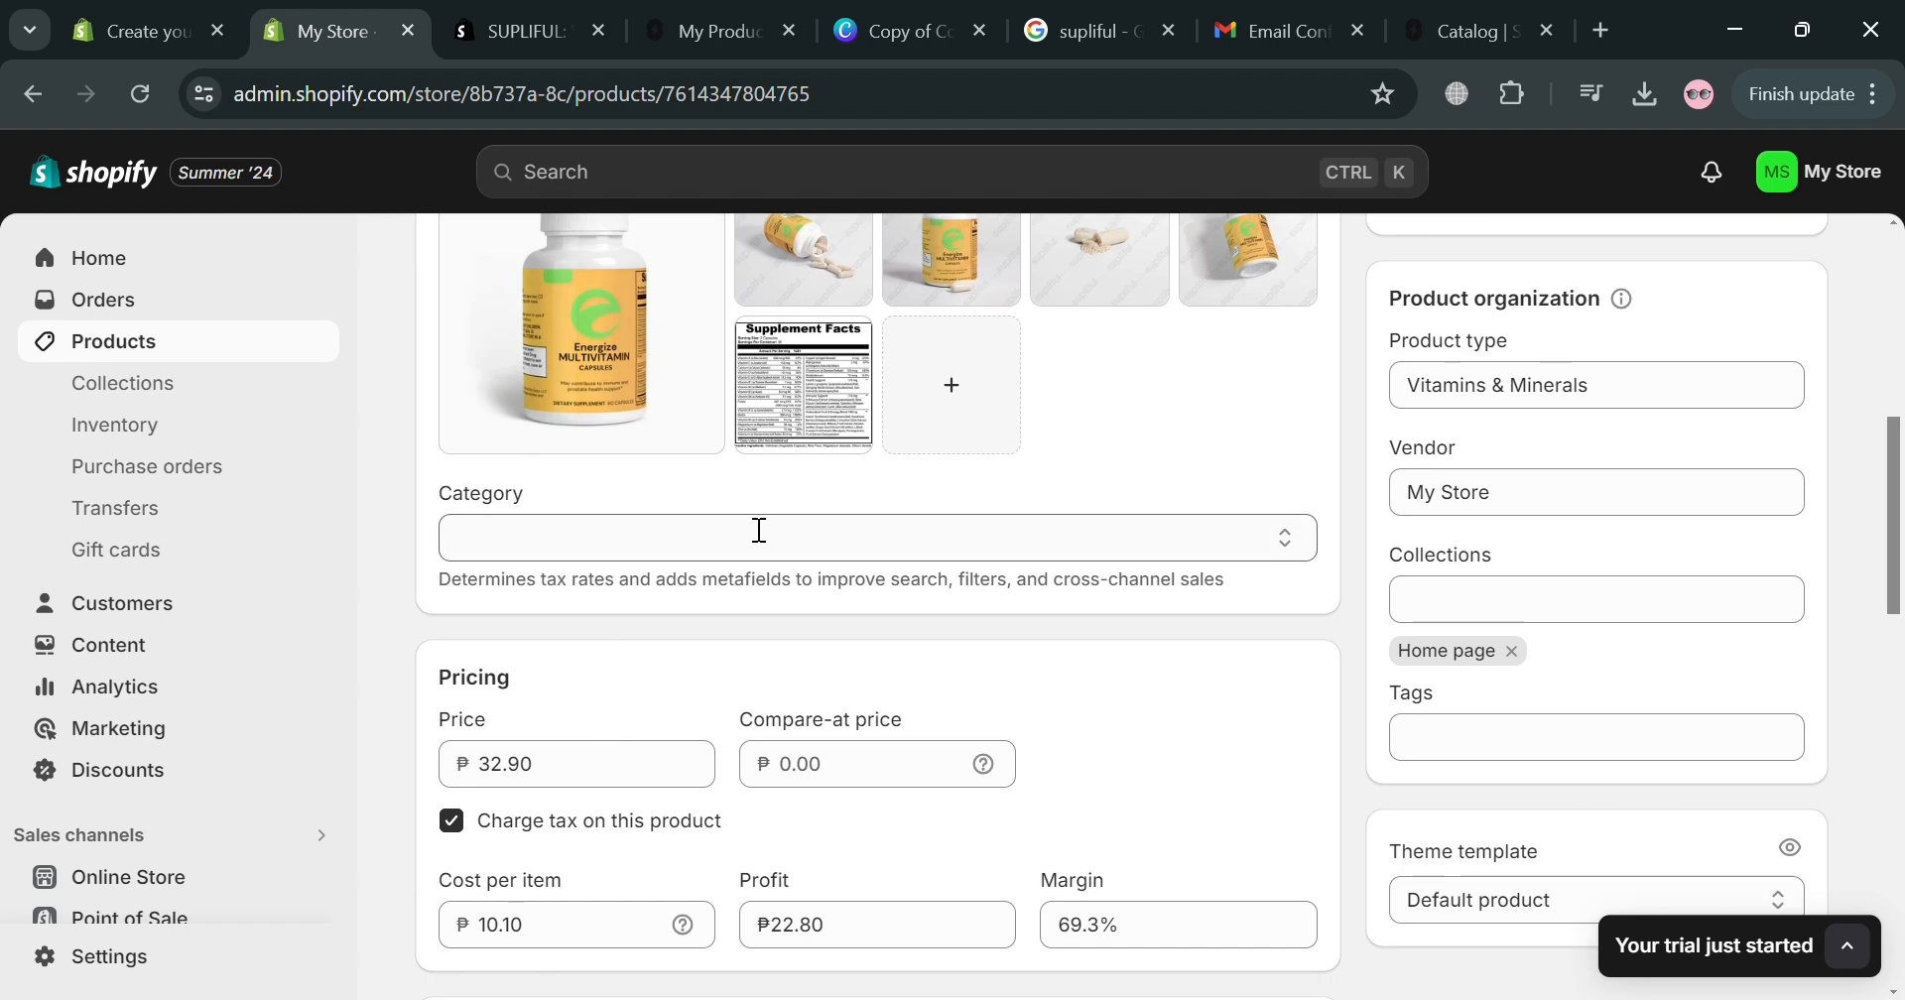
scroll(848, 646, down, 3)
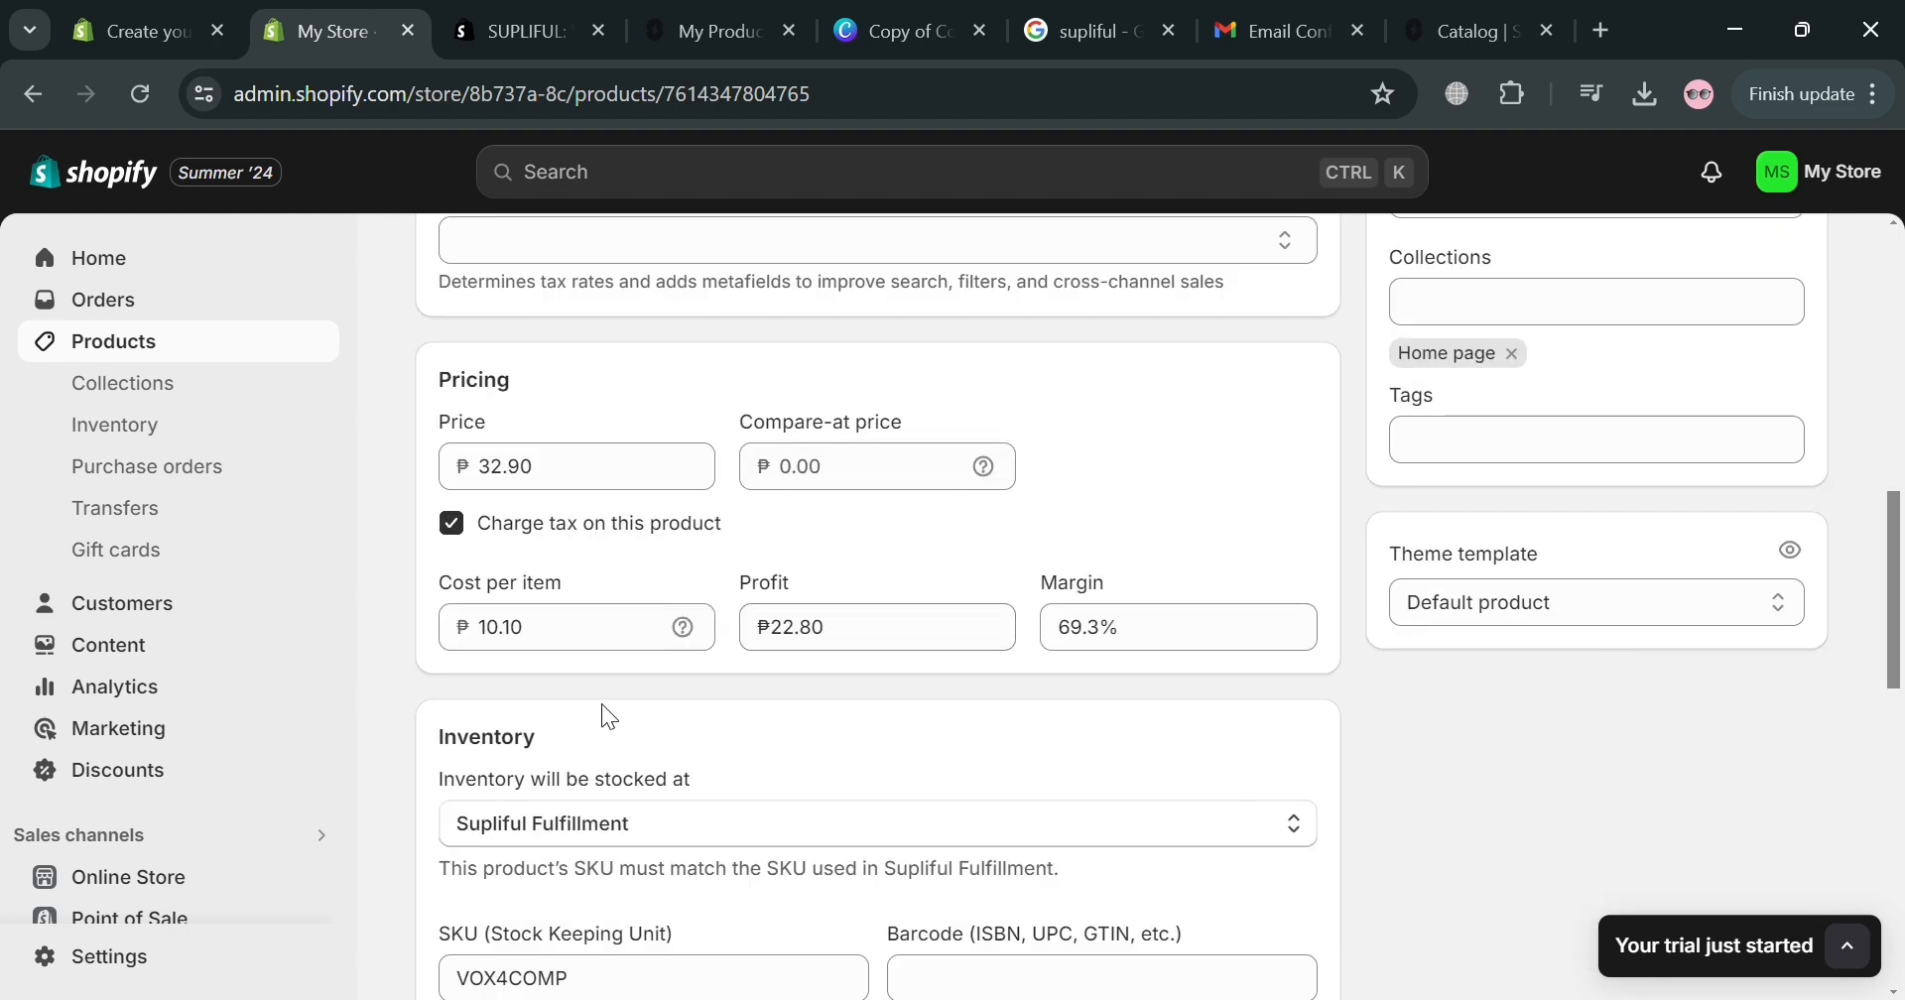
scroll(897, 558, down, 3)
scroll(893, 625, down, 3)
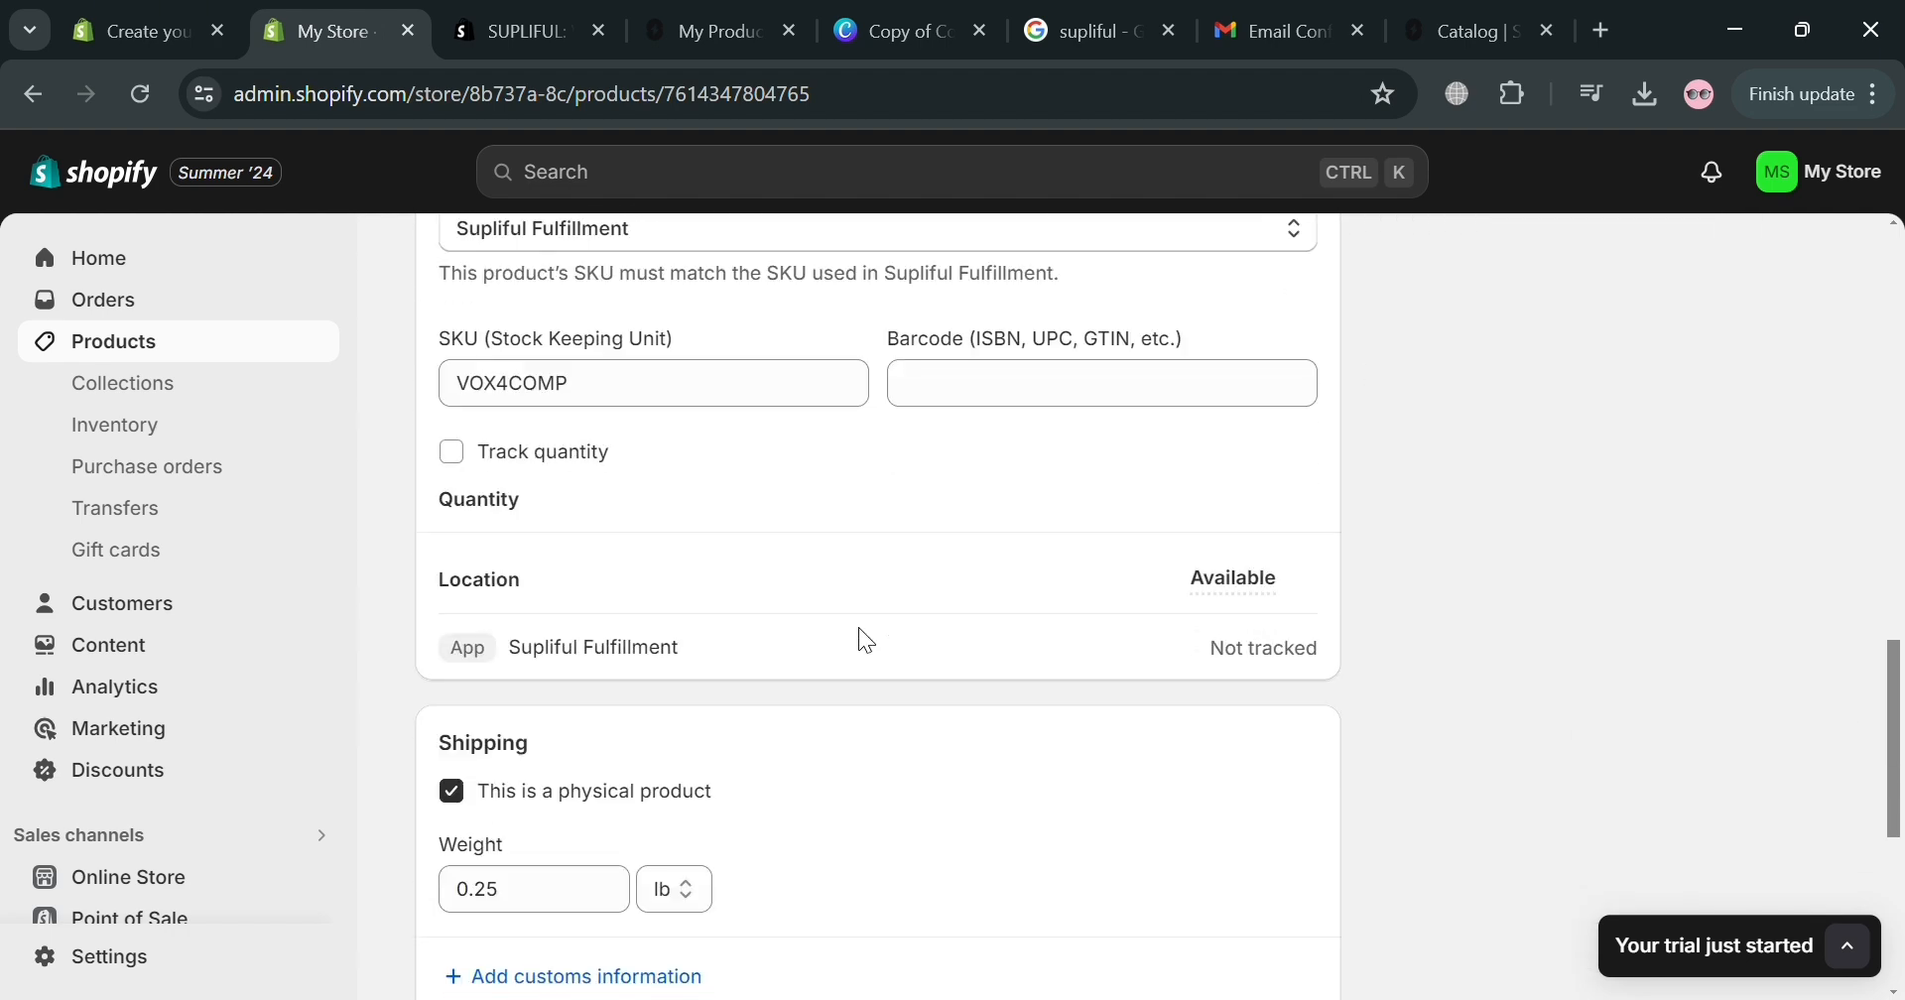
scroll(880, 348, down, 3)
scroll(685, 739, down, 3)
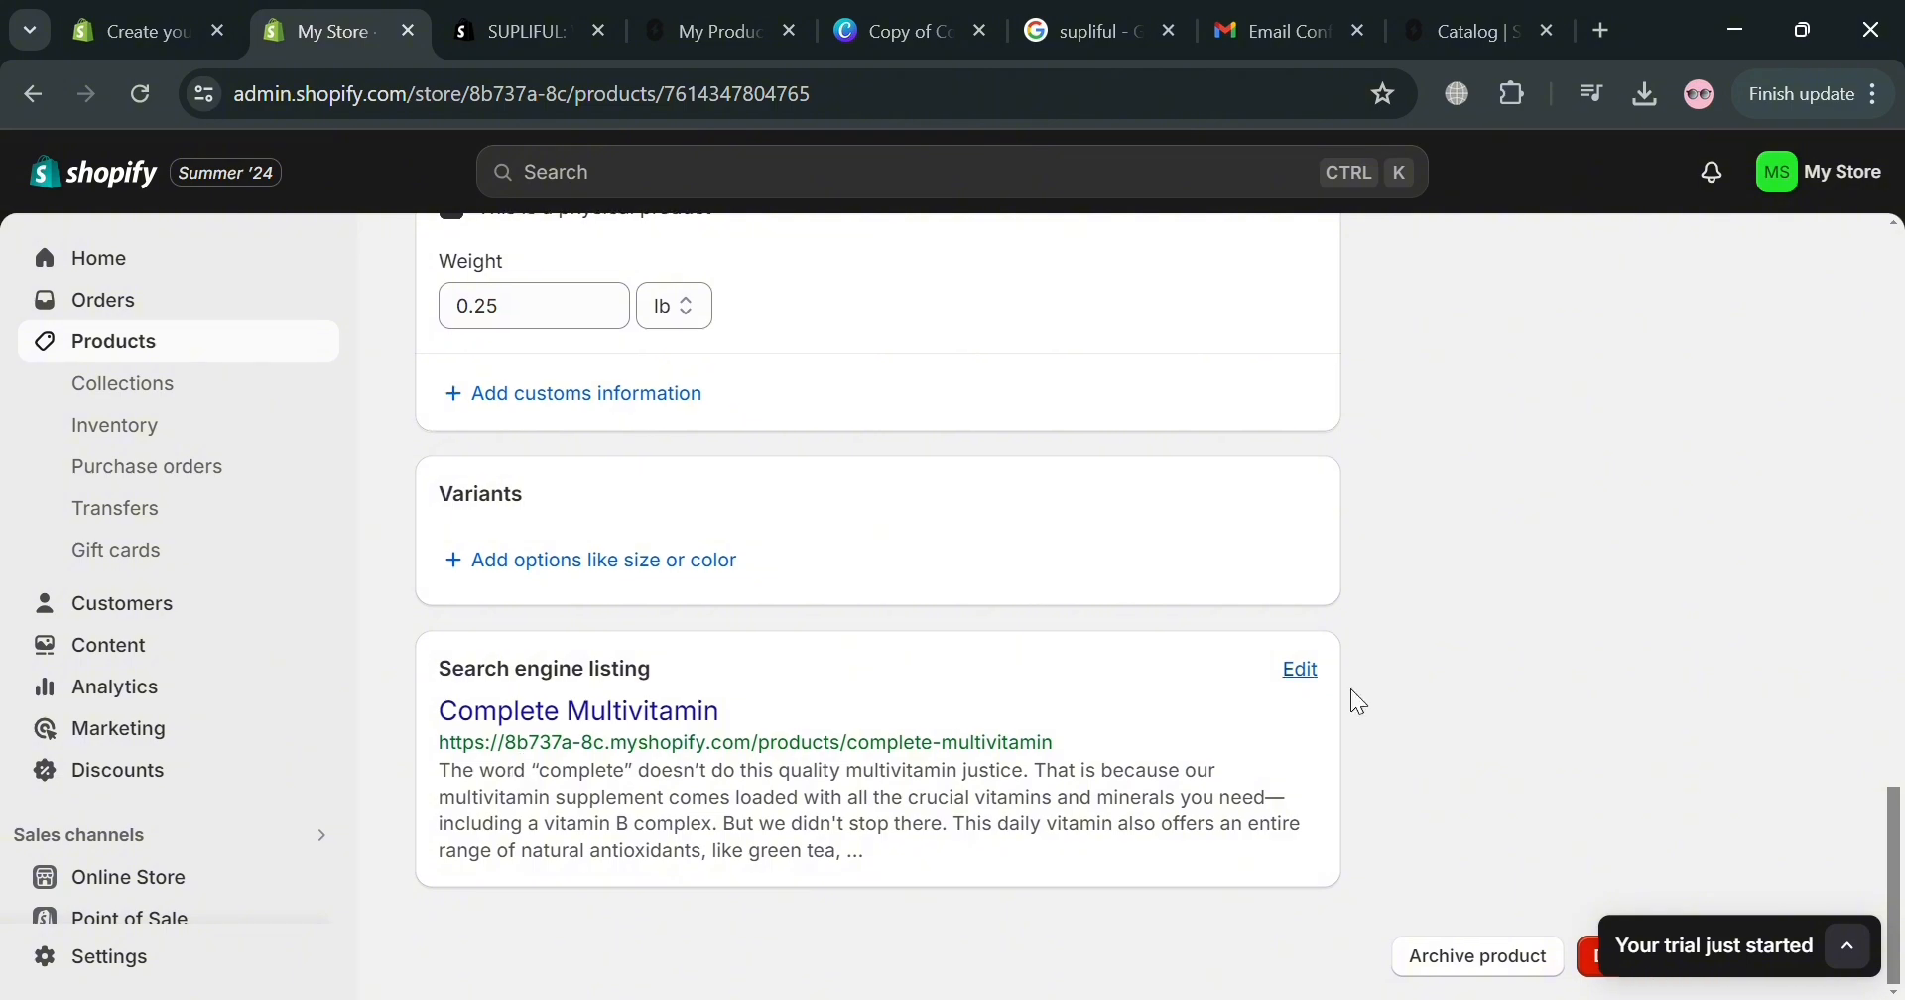
scroll(1550, 756, up, 15)
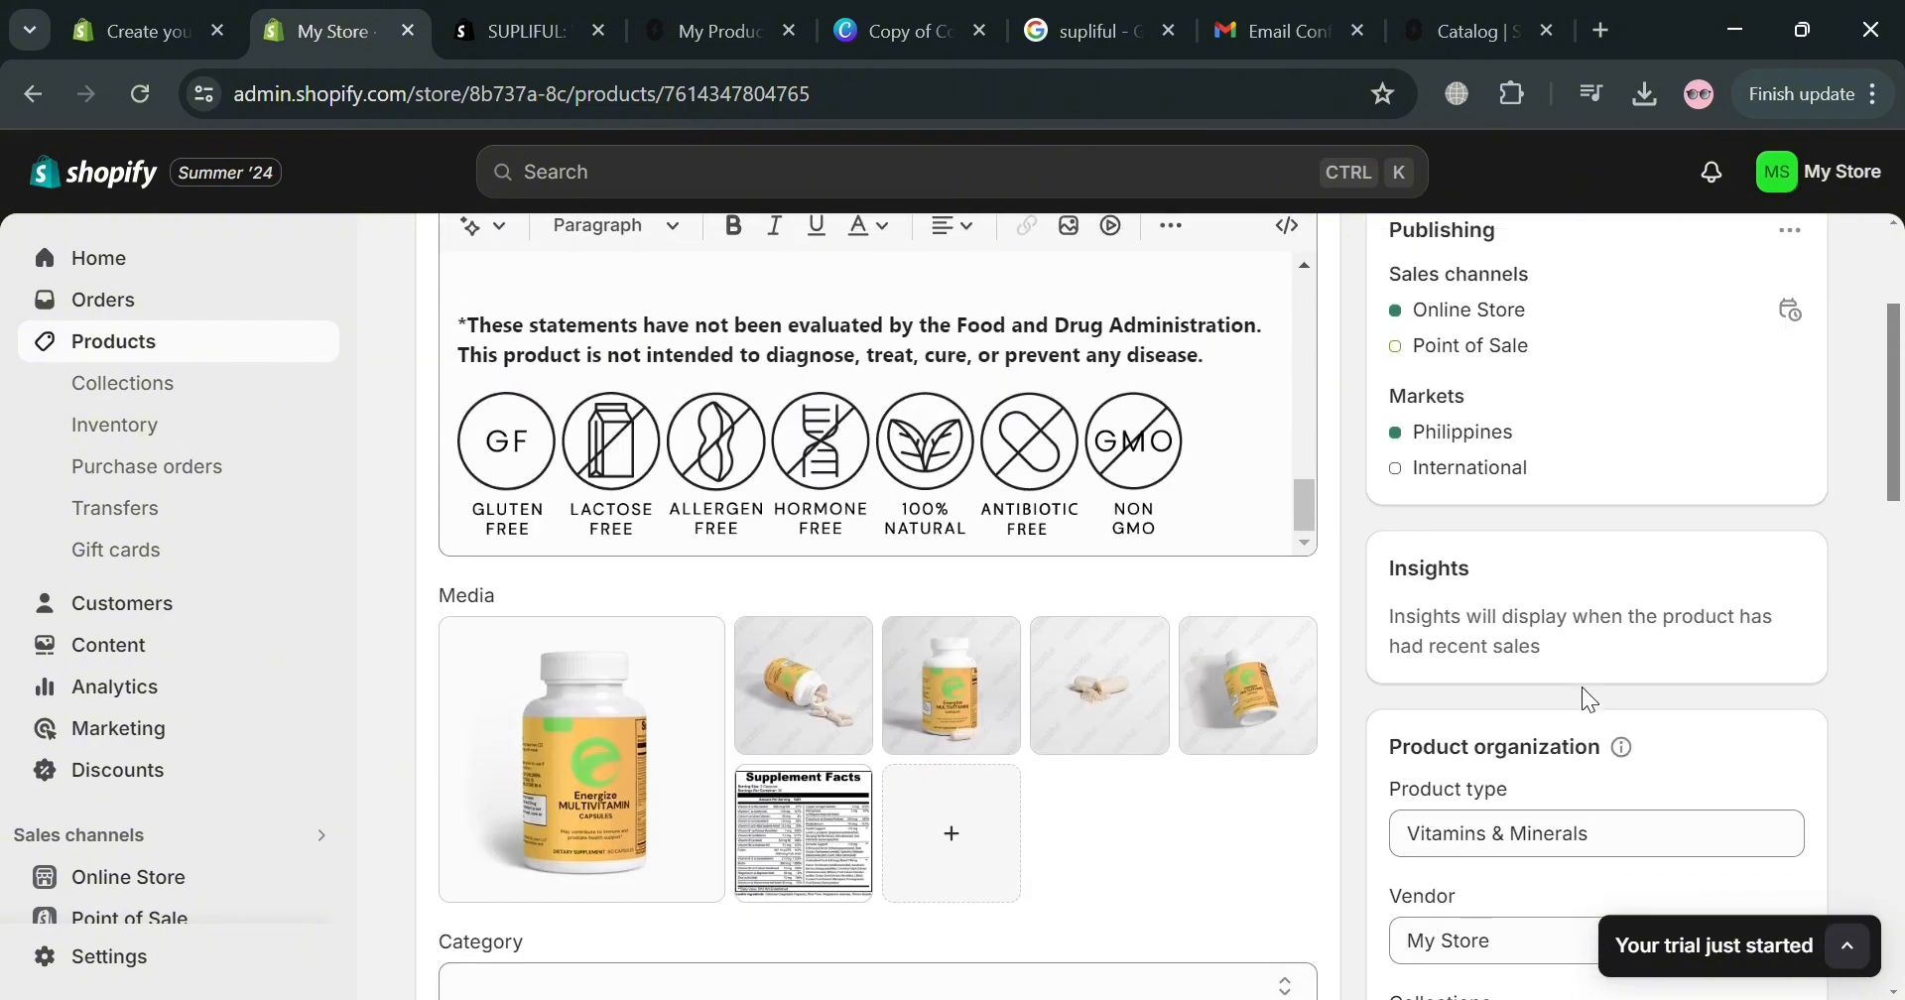
scroll(1577, 769, up, 3)
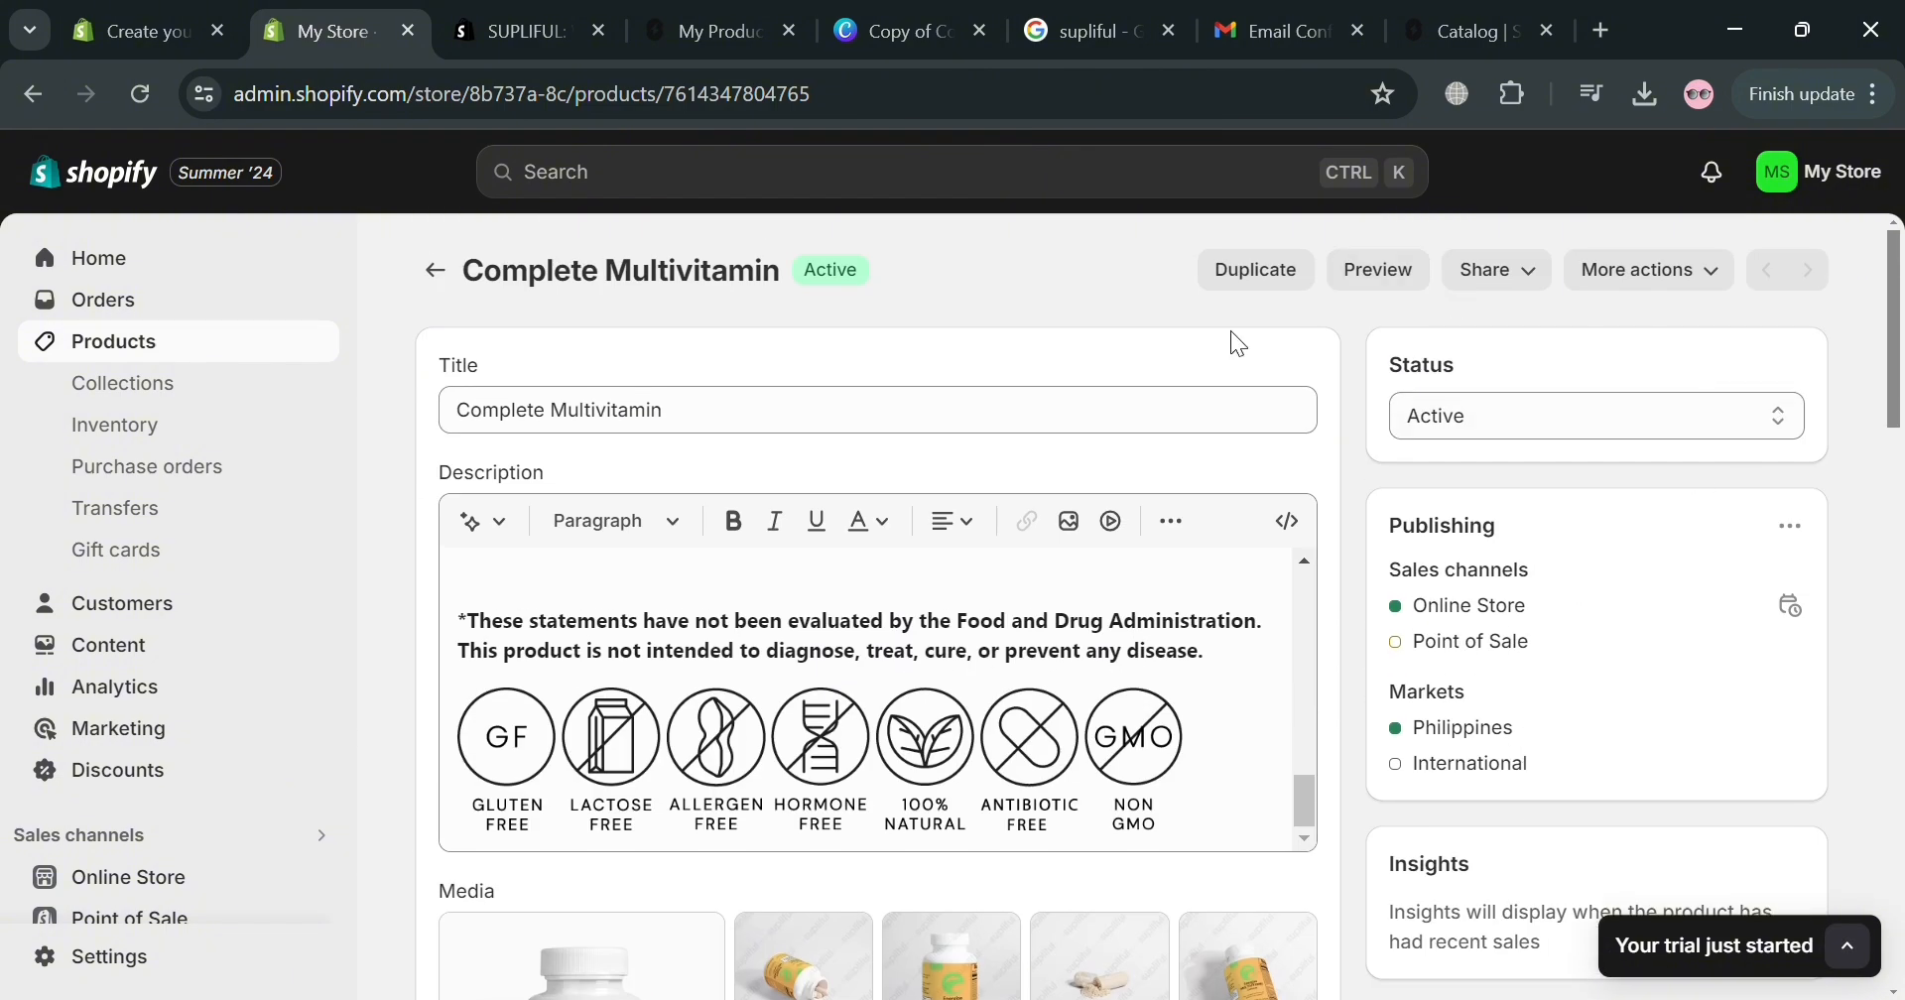
click(434, 270)
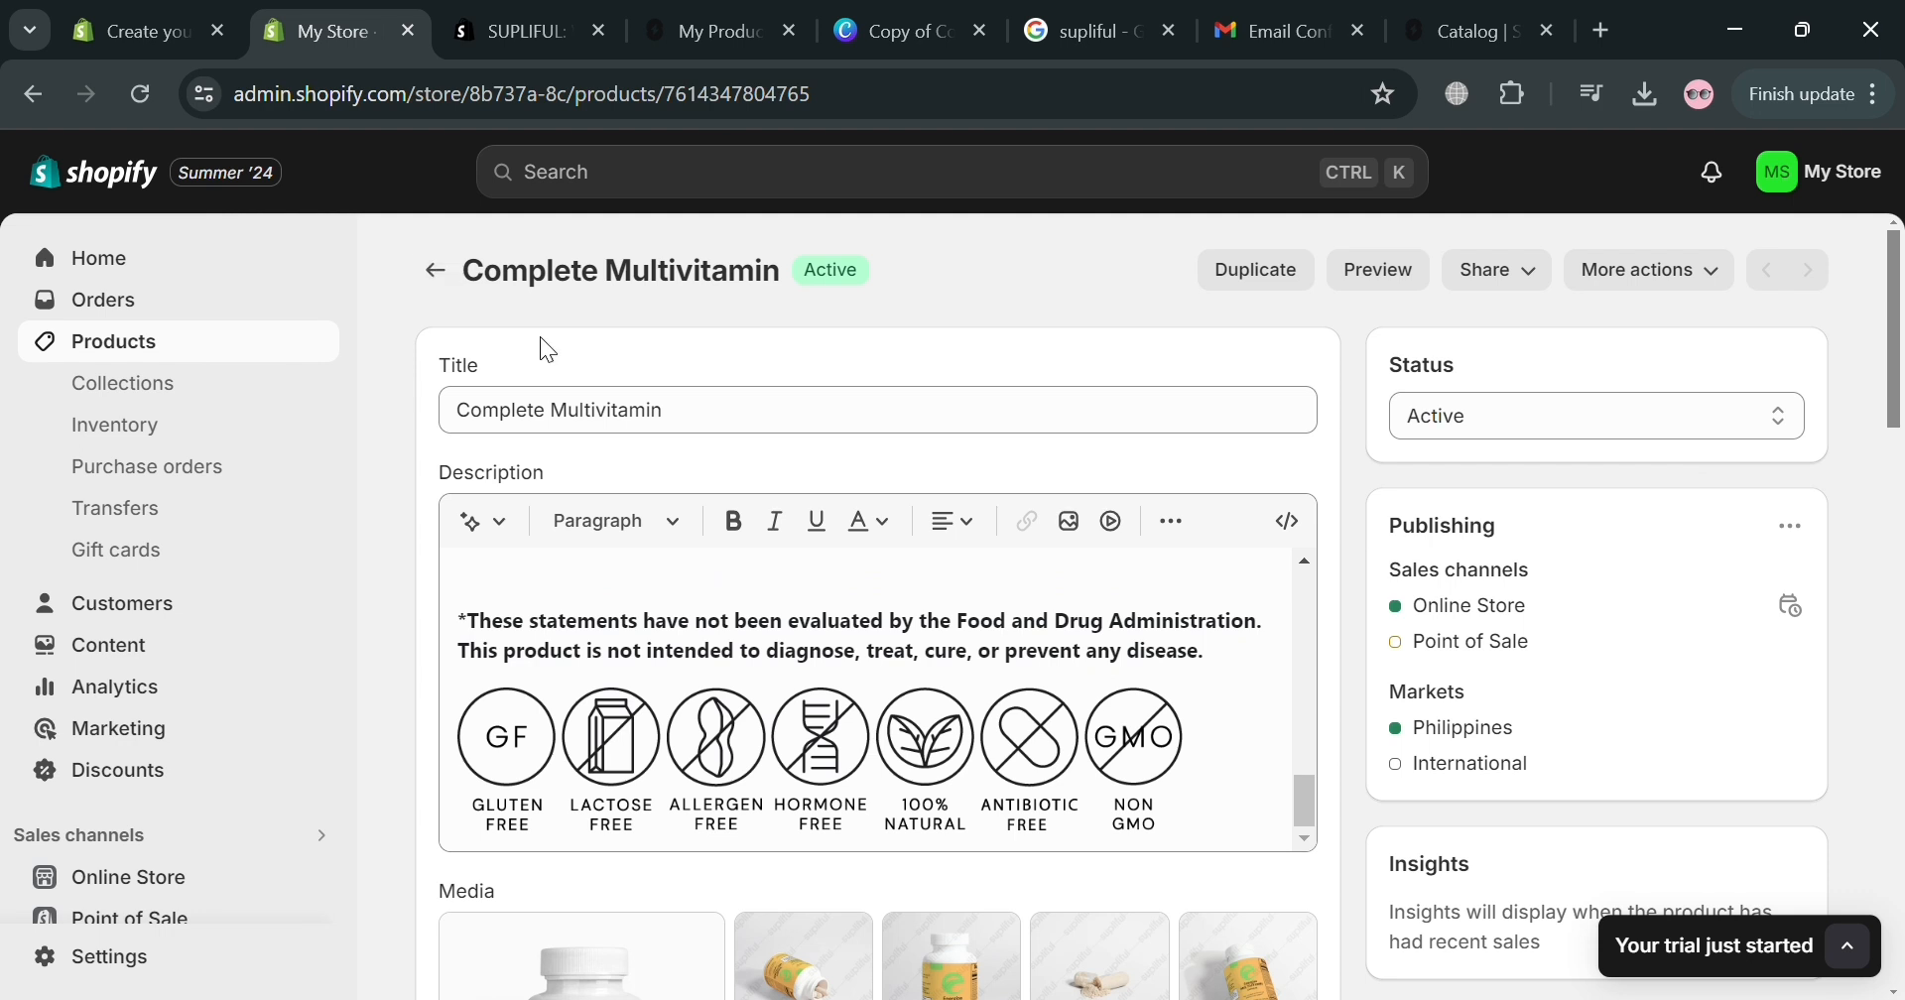